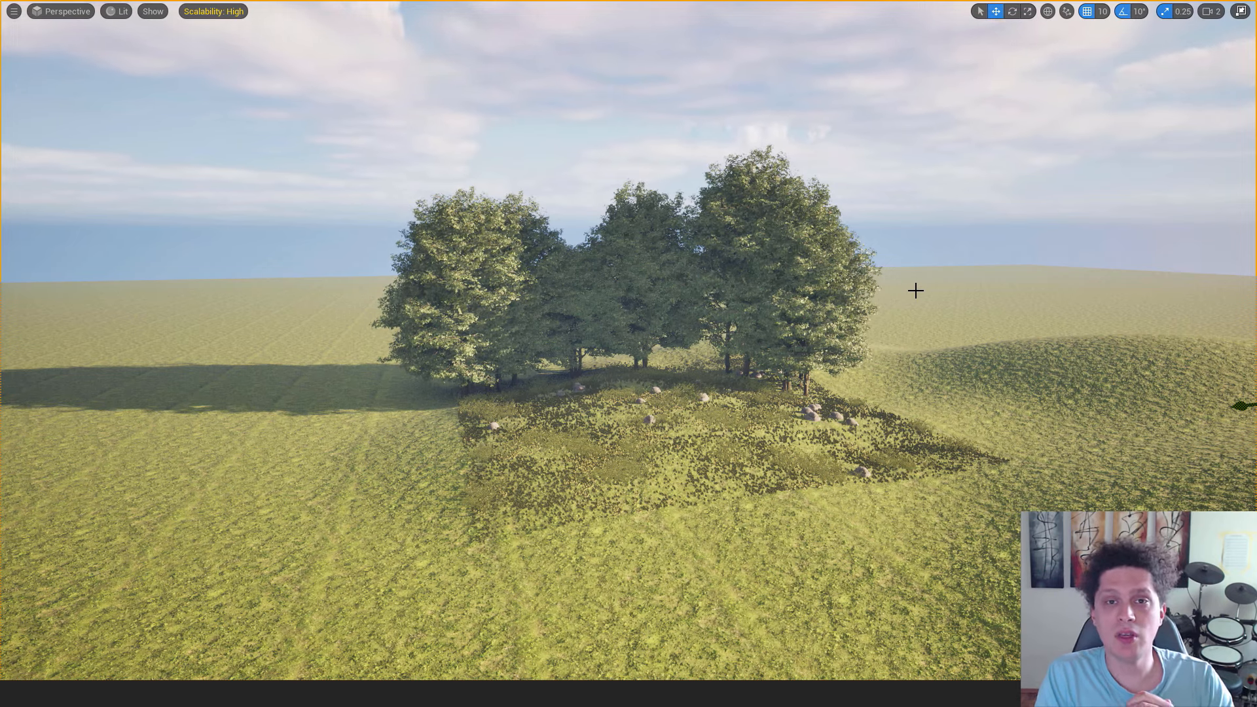
{"action": "key", "text": "w"}
{"action": "right_click_drag", "start_coordinate": [728, 293], "coordinate": [728, 308]}
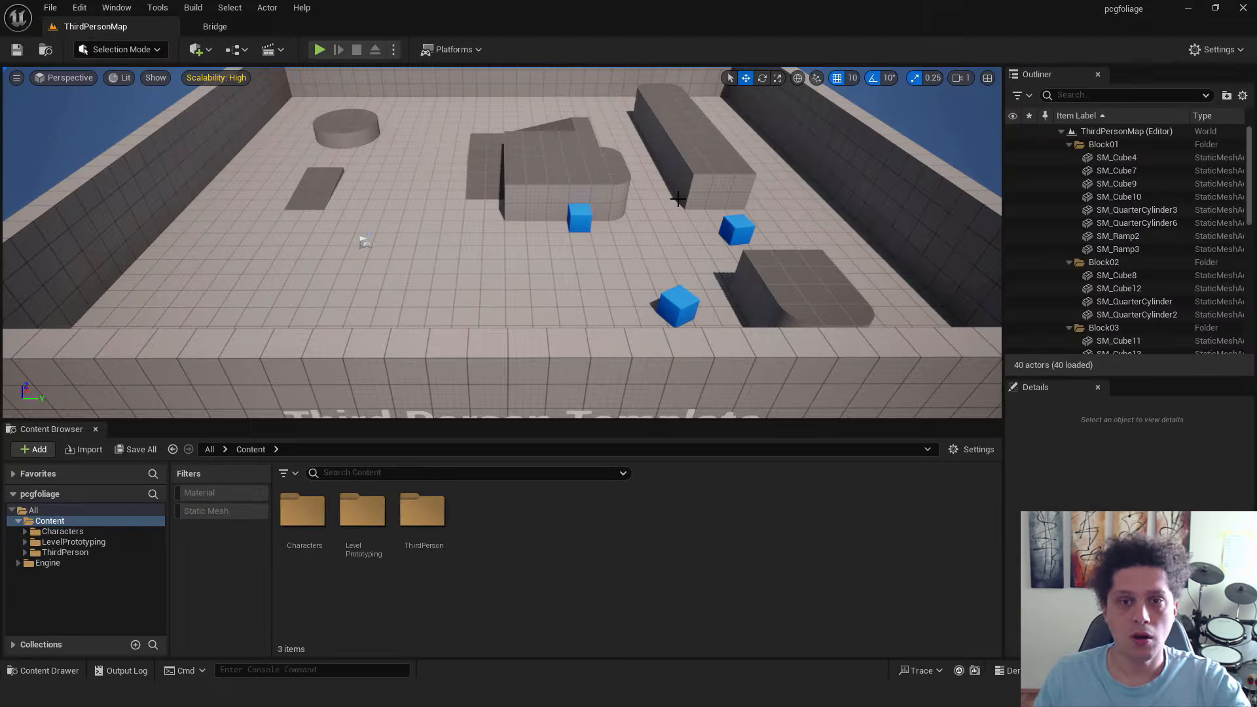
Create a new level from the Basic template.
{"action": "left_click", "coordinate": [50, 7]}
{"action": "left_click", "coordinate": [65, 60]}
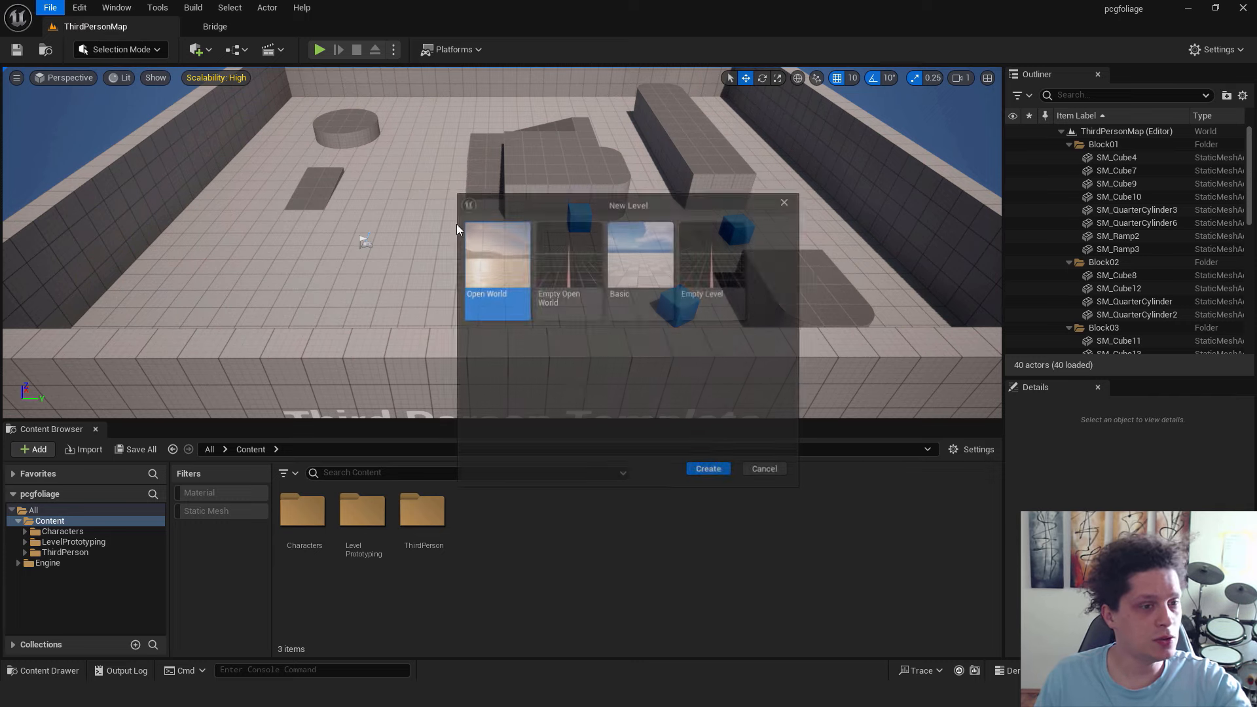
{"action": "left_click", "coordinate": [631, 311]}
{"action": "left_click", "coordinate": [716, 472]}
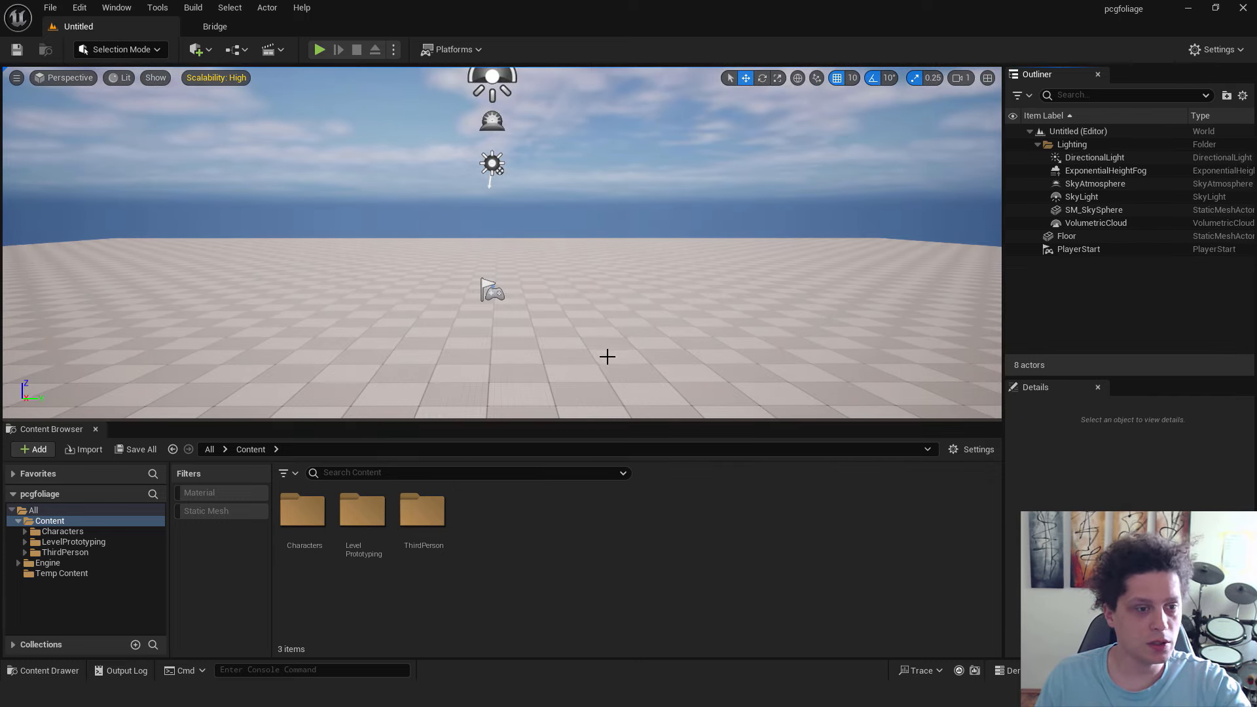
Create a new landscape with the default settings and return to Selection Mode.
{"action": "left_click", "coordinate": [153, 51]}
{"action": "left_click", "coordinate": [136, 82]}
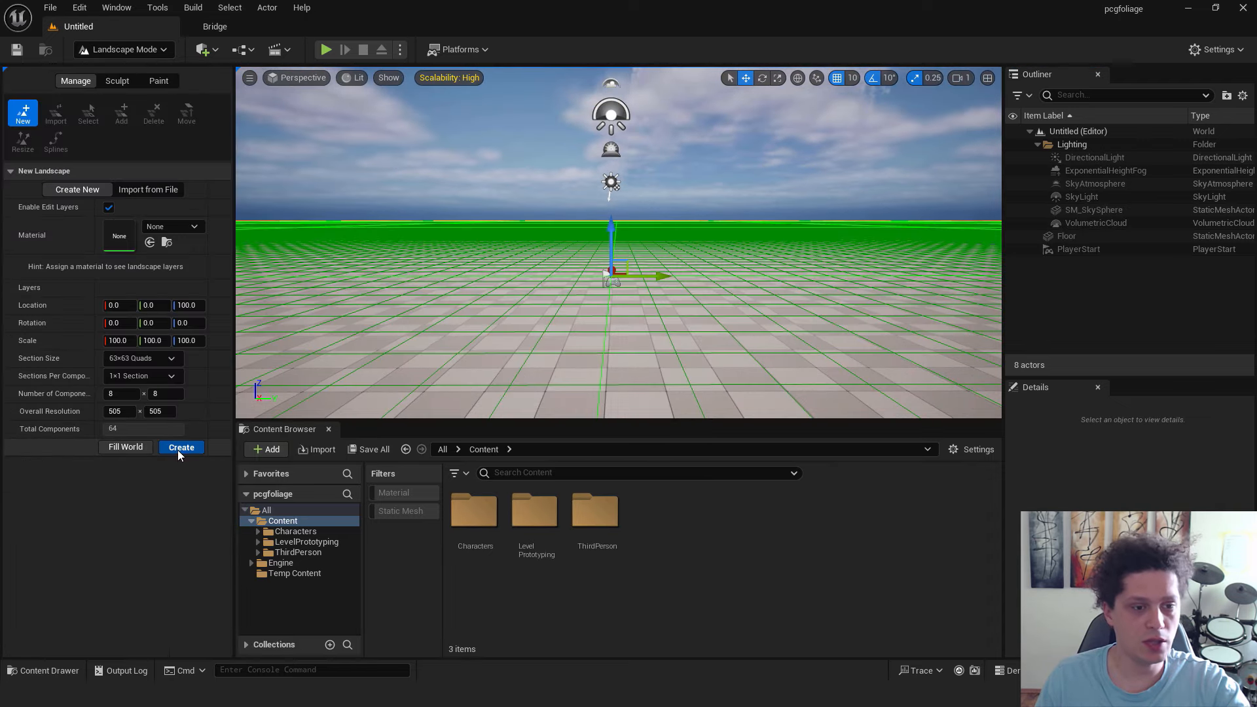
{"action": "left_click", "coordinate": [180, 447]}
{"action": "left_click", "coordinate": [124, 49]}
{"action": "left_click", "coordinate": [131, 70]}
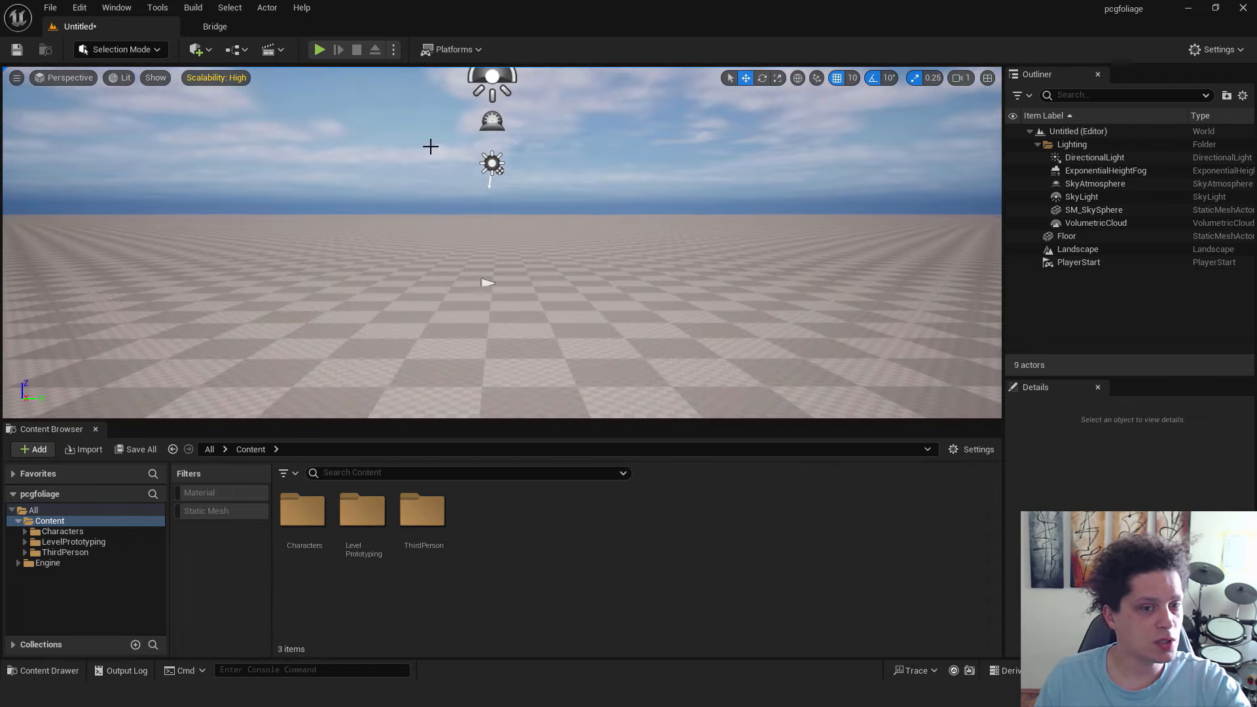
Delete the Floor actor from the level.
{"action": "left_click", "coordinate": [1082, 223]}
{"action": "left_click", "coordinate": [1071, 235]}
{"action": "key", "text": "Delete"}
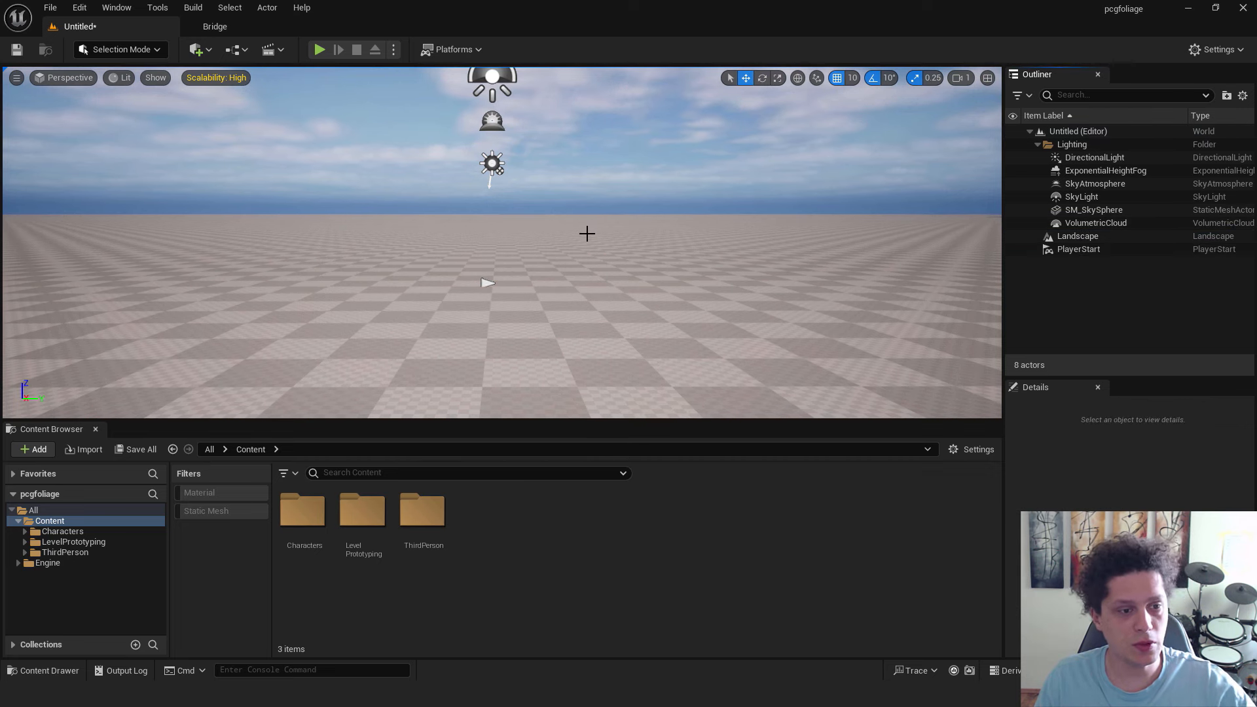
Enable Procedural Foliage in the Experimental section of the Editor Preferences and close the preferences.
{"action": "left_click", "coordinate": [77, 9]}
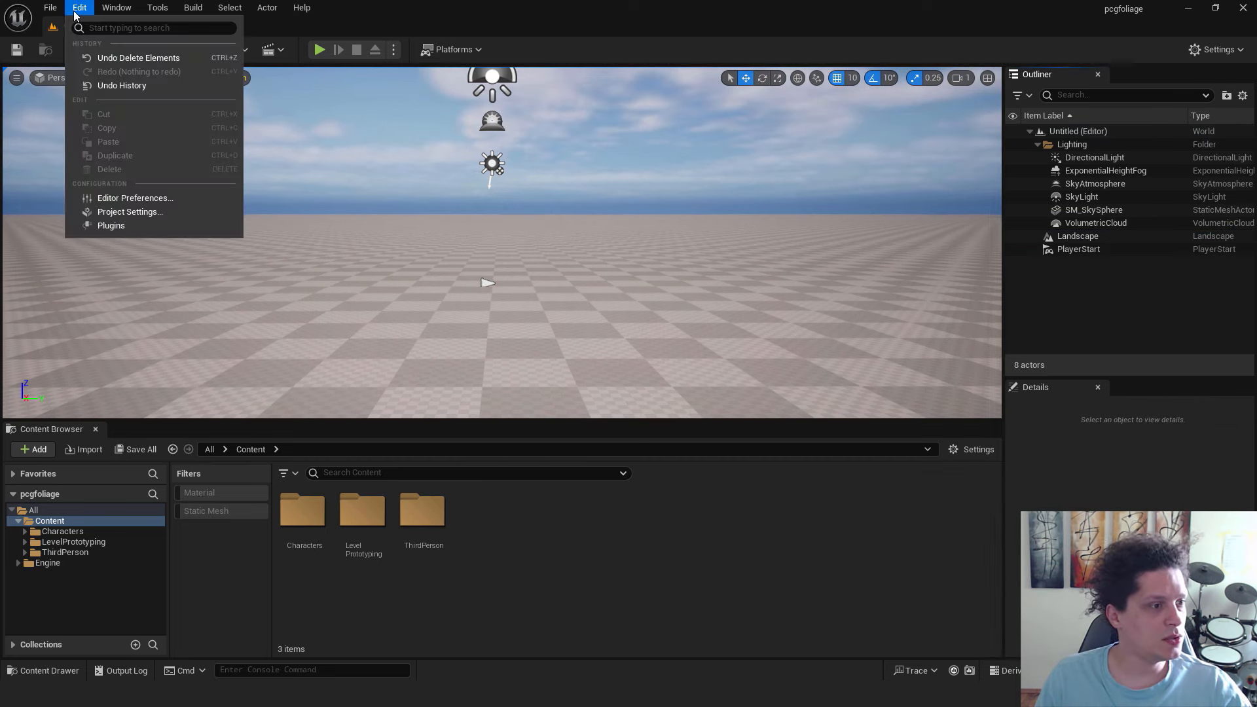
{"action": "left_click", "coordinate": [152, 198]}
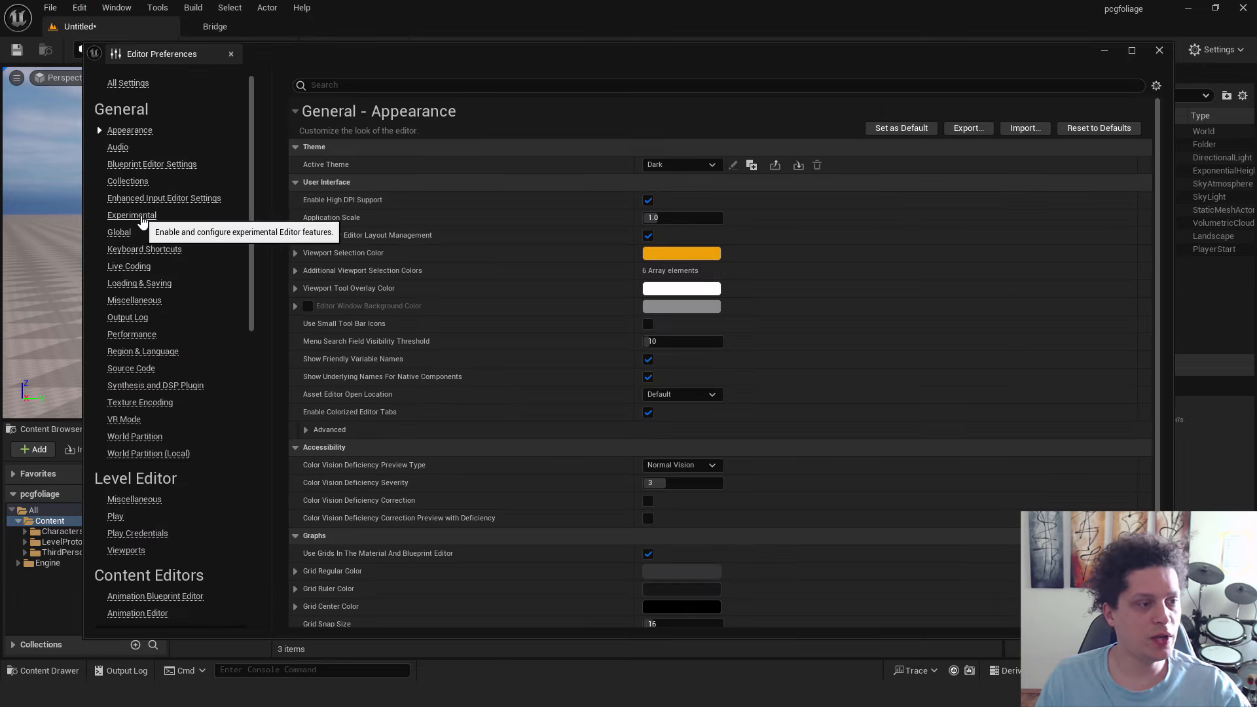
{"action": "left_click", "coordinate": [147, 221]}
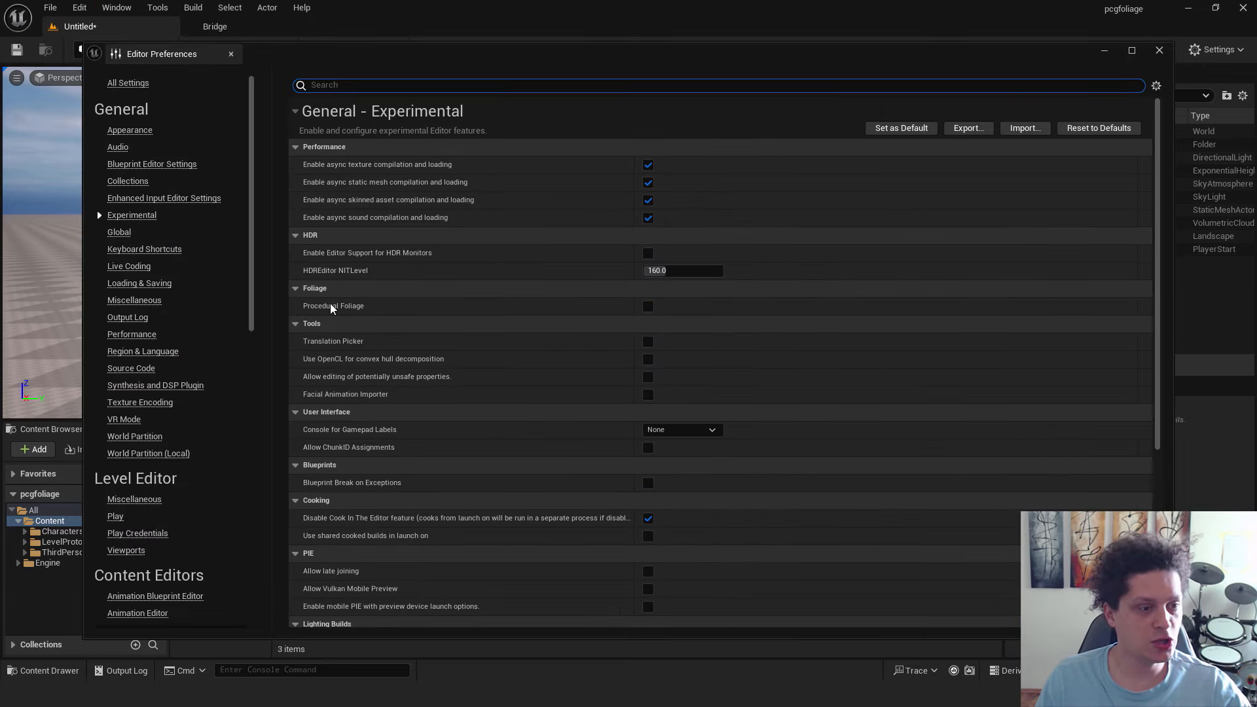
{"action": "left_click", "coordinate": [651, 307]}
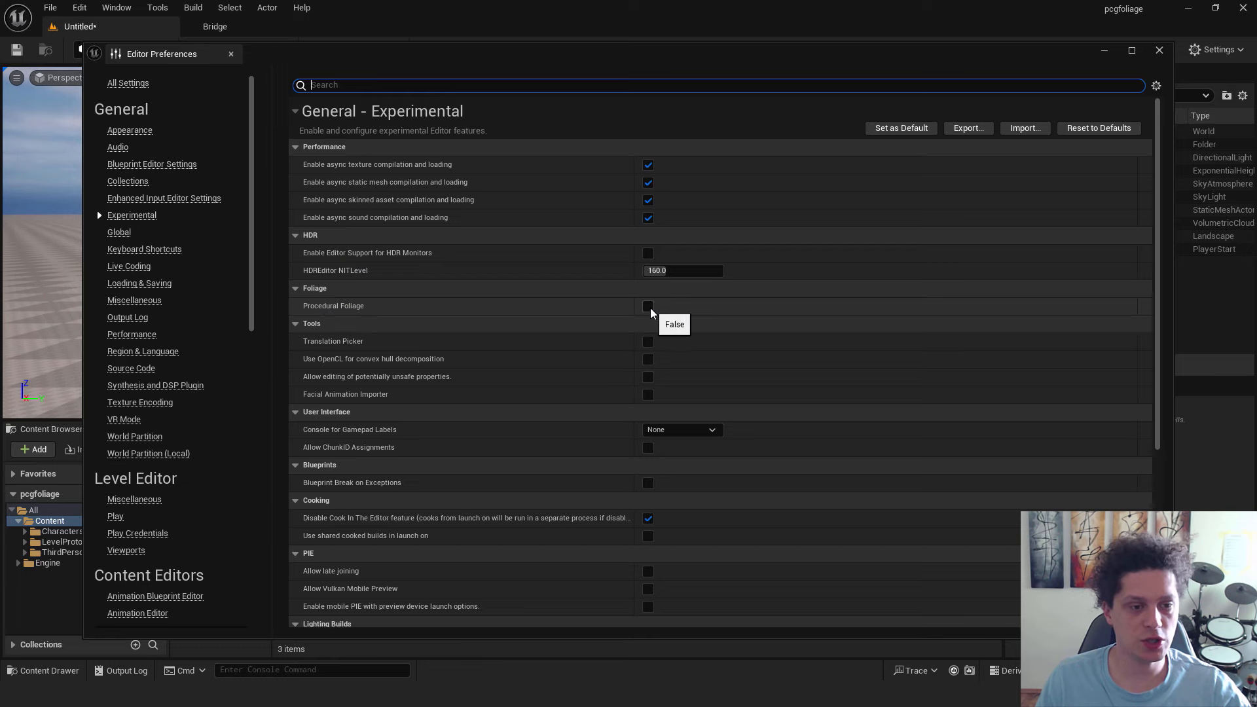
{"action": "left_click", "coordinate": [1158, 51]}
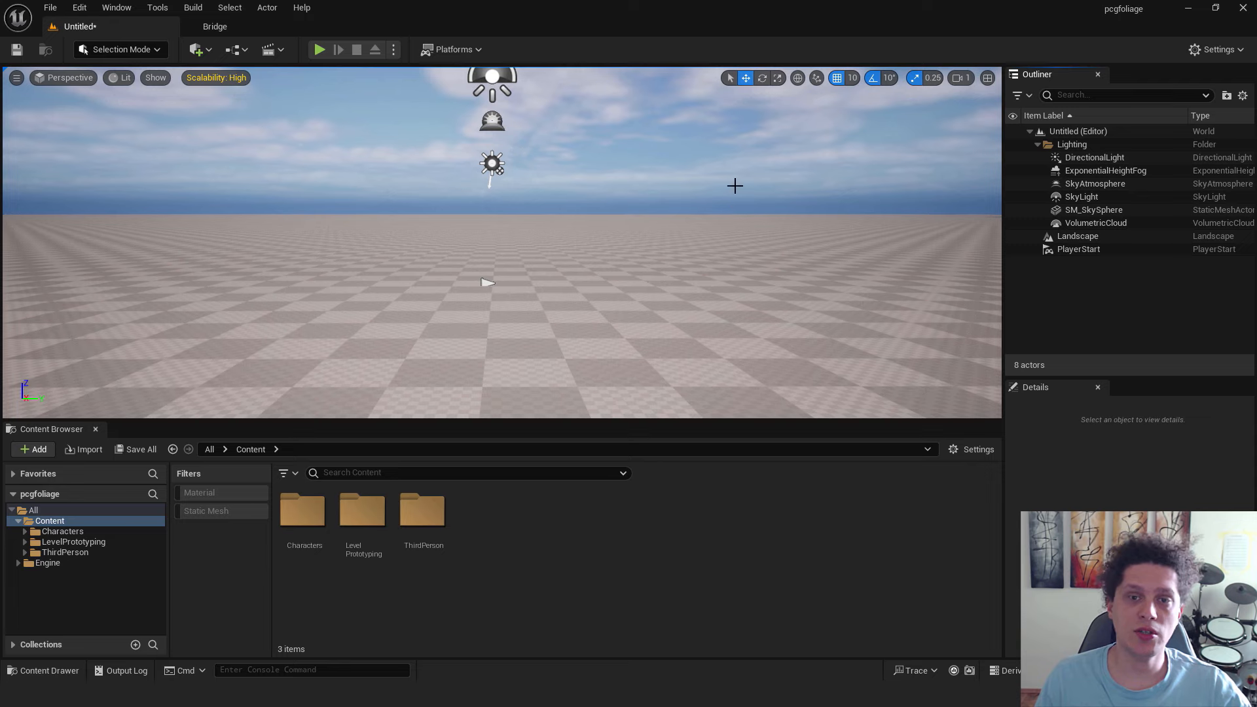
Sculpt gentle hills into the landscape with a 2048 brush size and 0.3 tool strength.
{"action": "right_click_drag", "start_coordinate": [735, 165], "coordinate": [623, 213]}
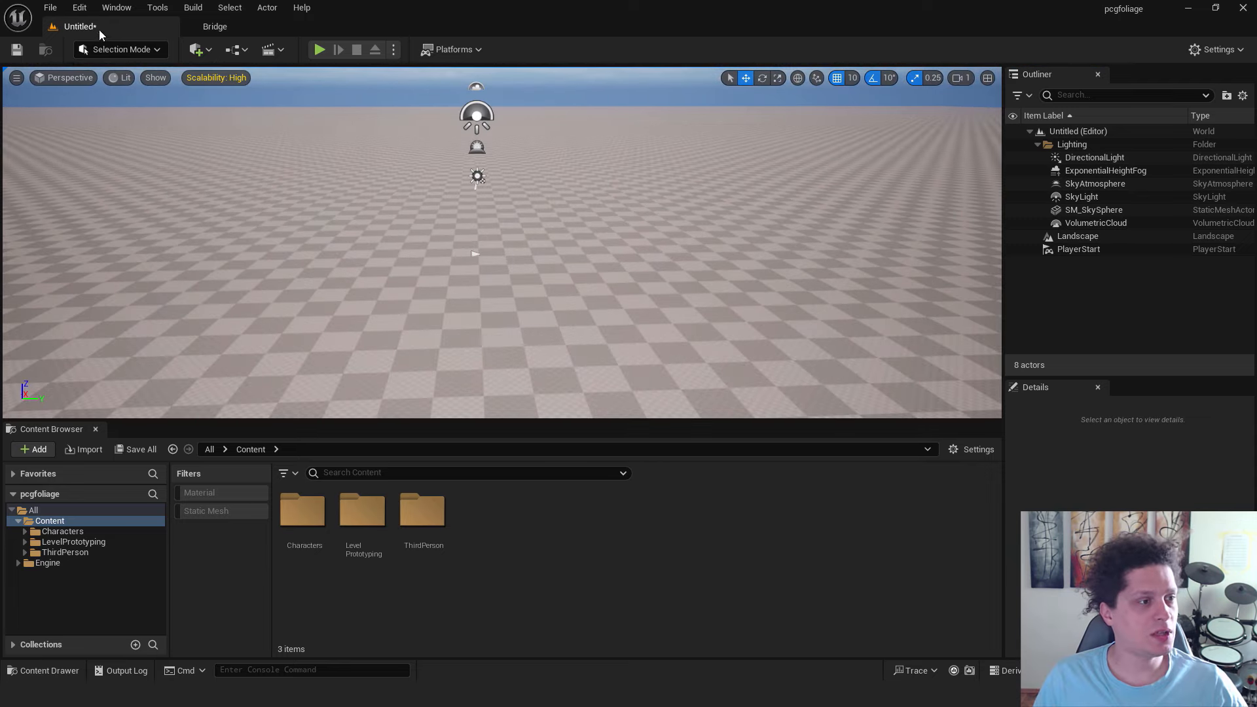
{"action": "left_click", "coordinate": [105, 49]}
{"action": "left_click", "coordinate": [131, 85]}
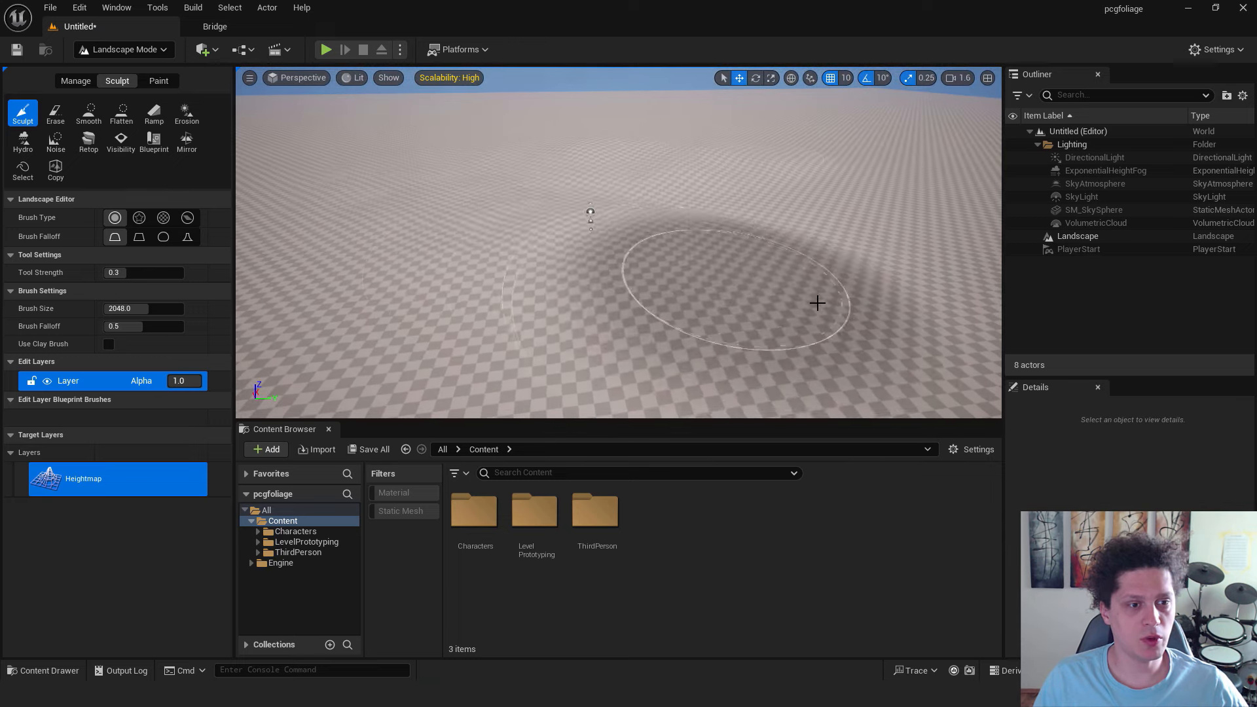
{"action": "left_click_drag", "start_coordinate": [816, 303], "coordinate": [665, 176]}
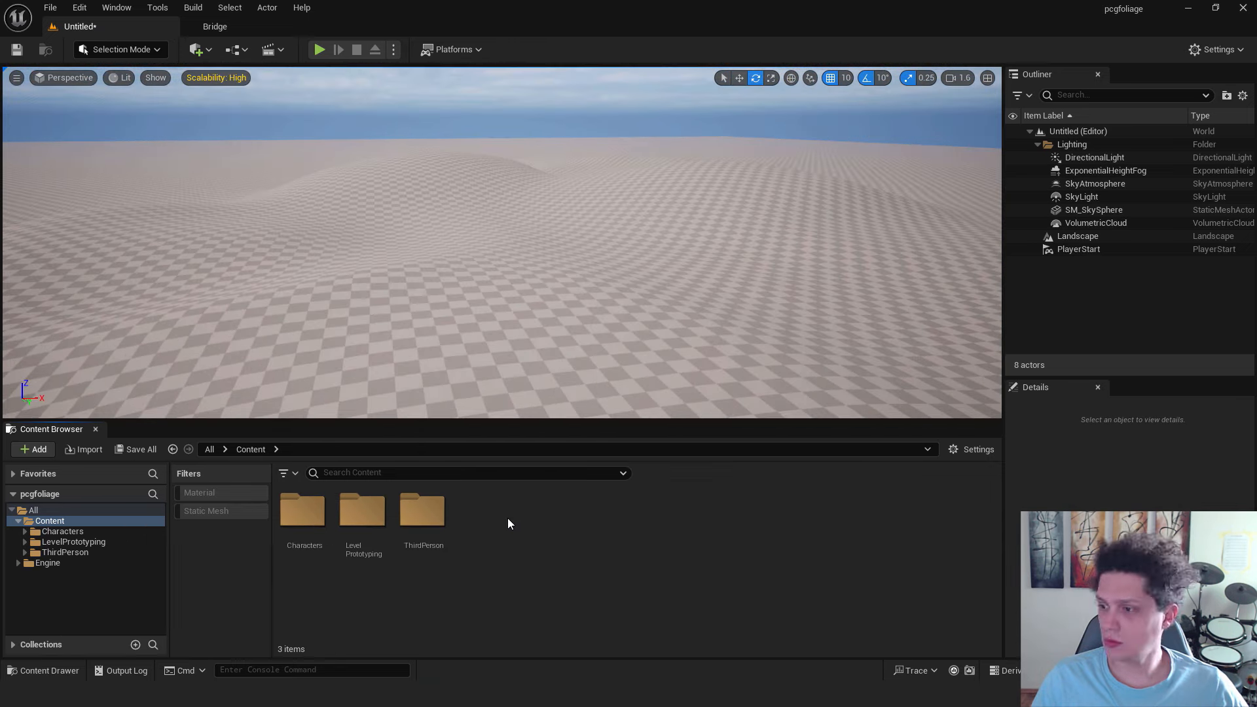
Create a Procedural Foliage Spawner asset named PFS_MyForest in the Content folder.
{"action": "right_click", "coordinate": [509, 519]}
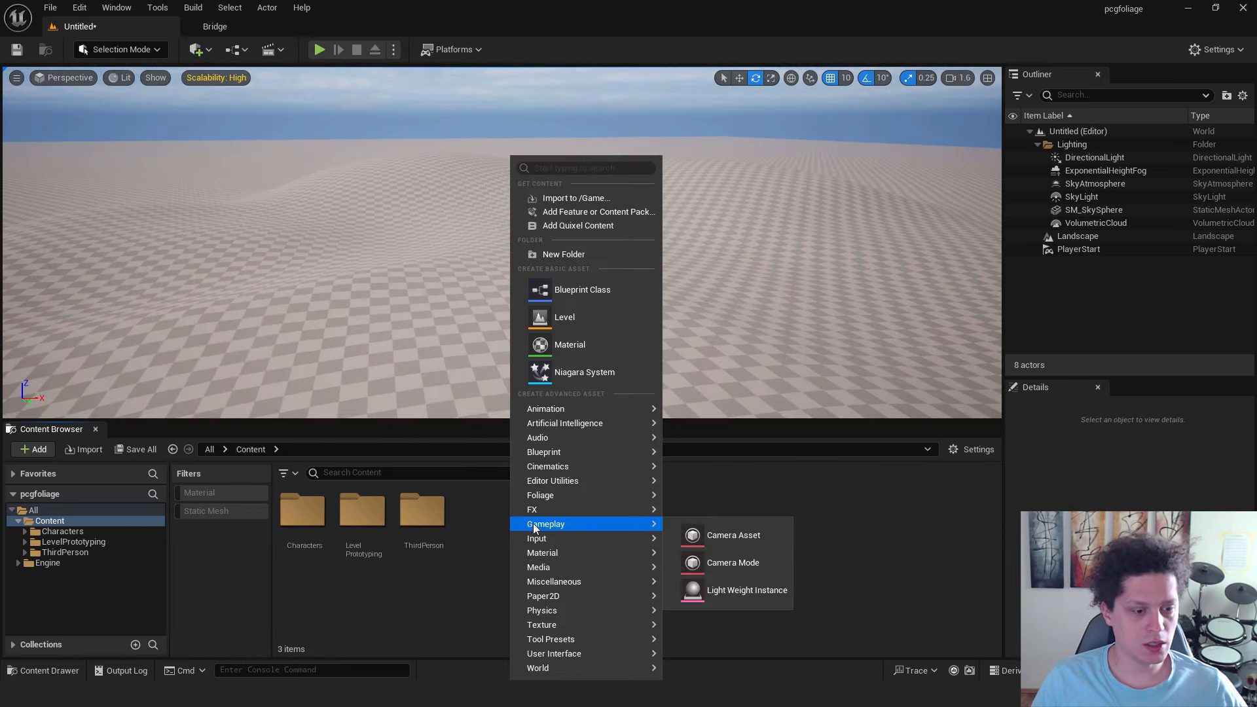
{"action": "mouse_move", "coordinate": [556, 497]}
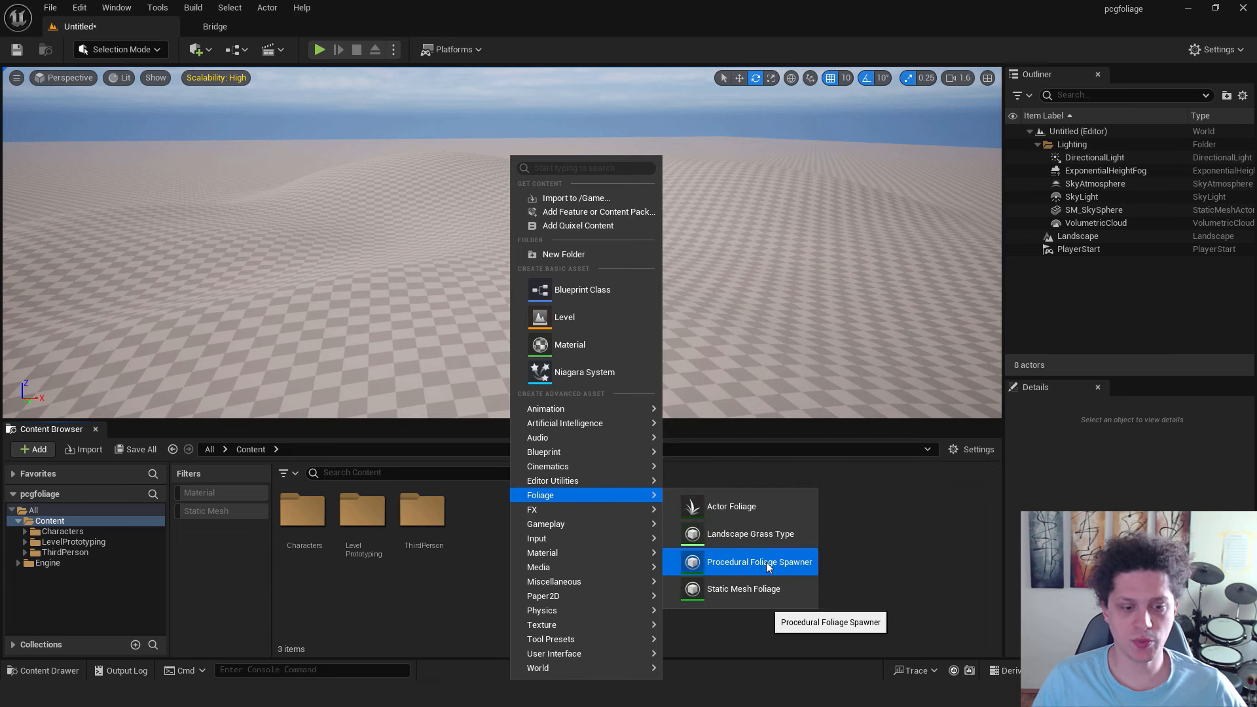
{"action": "left_click", "coordinate": [746, 562]}
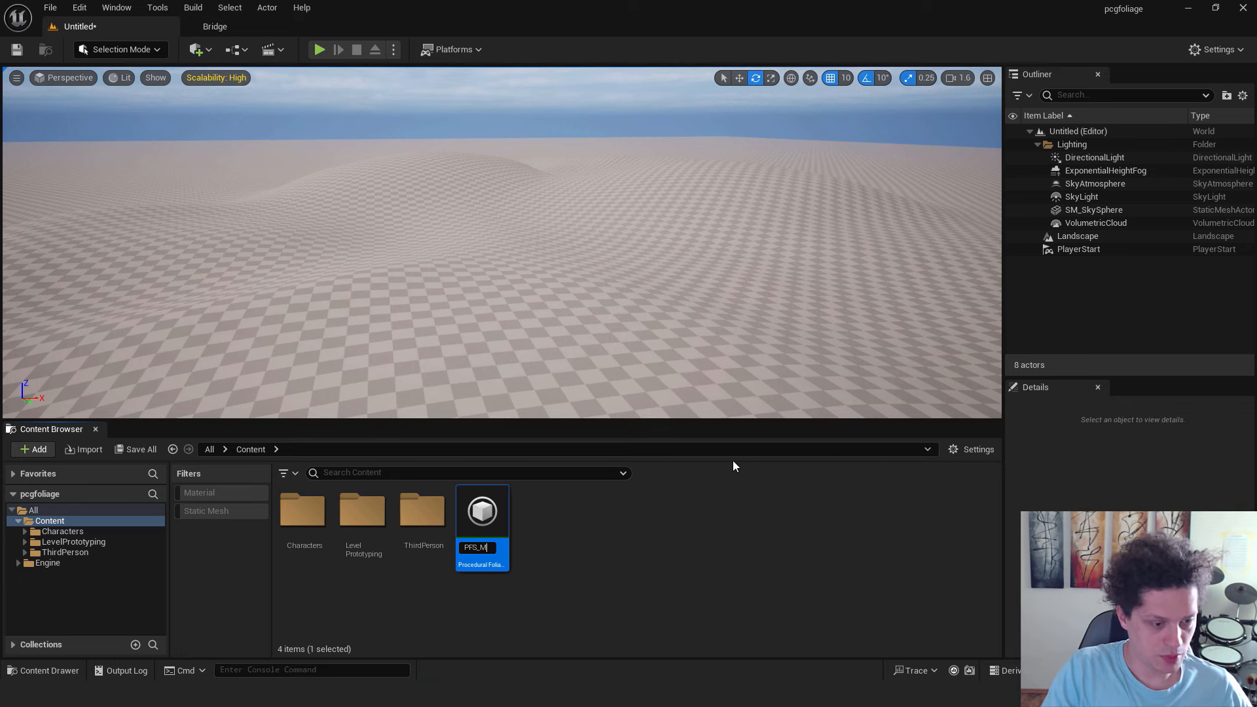
{"action": "type", "text": "PFS_MyForest"}
{"action": "key", "text": "Return"}
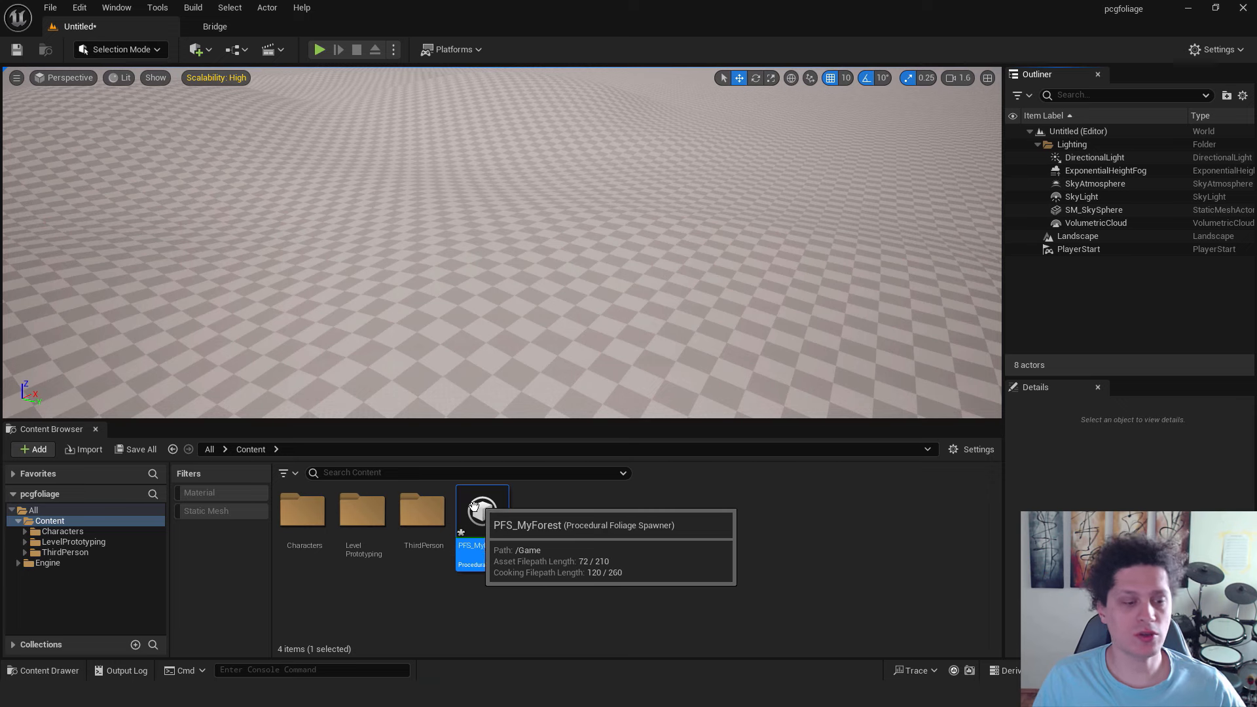
Place the PFS_MyForest spawner volume on the landscape and scale it uniformly to 10.
{"action": "left_click_drag", "start_coordinate": [483, 511], "coordinate": [531, 236]}
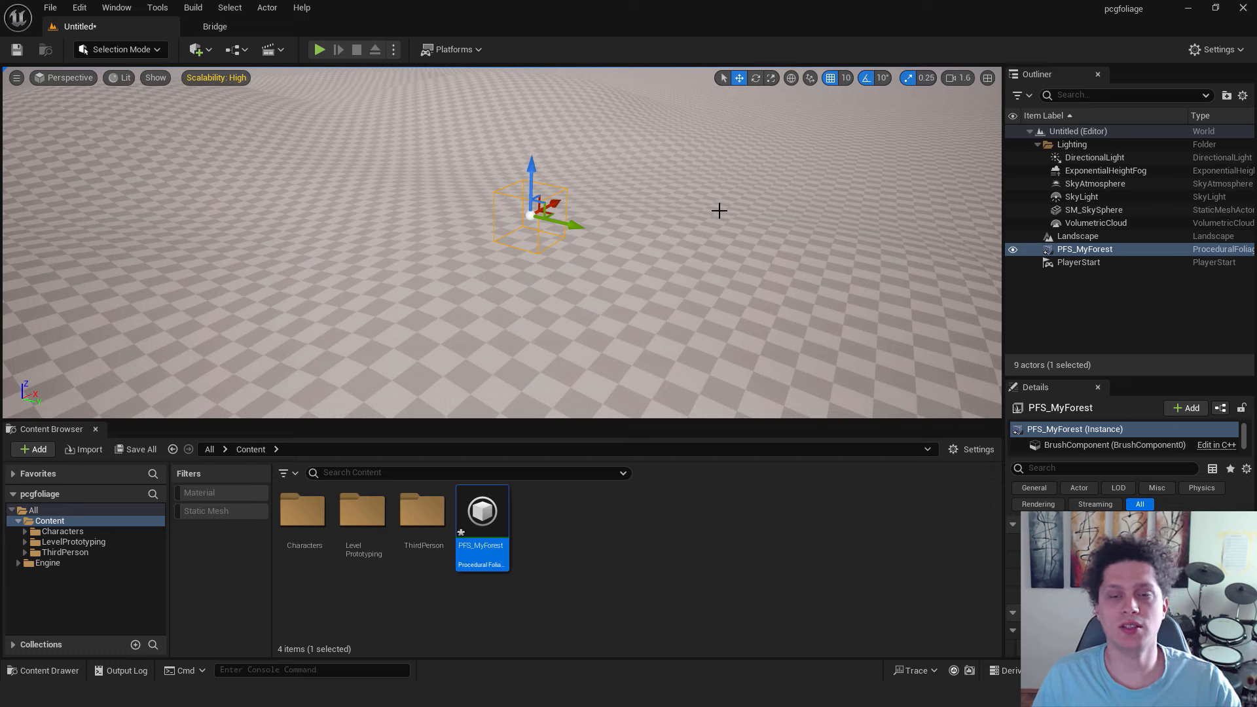
{"action": "right_click_drag", "start_coordinate": [689, 311], "coordinate": [572, 277]}
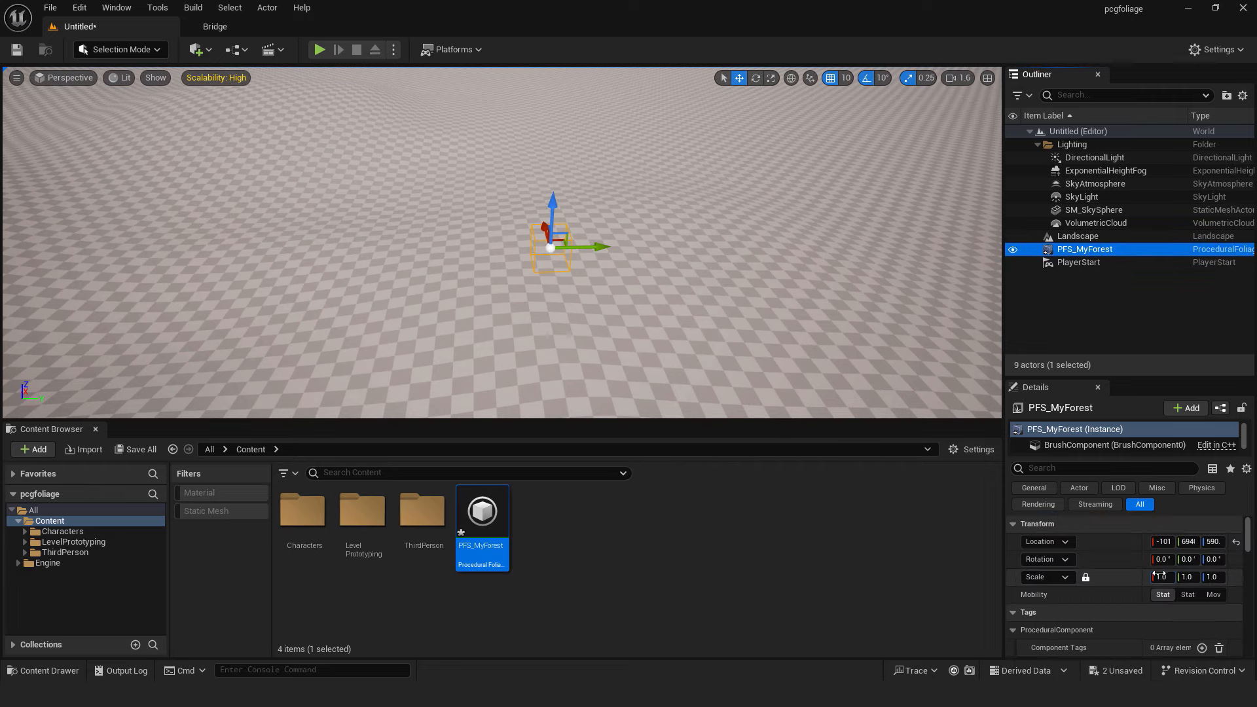
{"action": "left_click", "coordinate": [1160, 577]}
{"action": "type", "text": "10"}
{"action": "key", "text": "Return"}
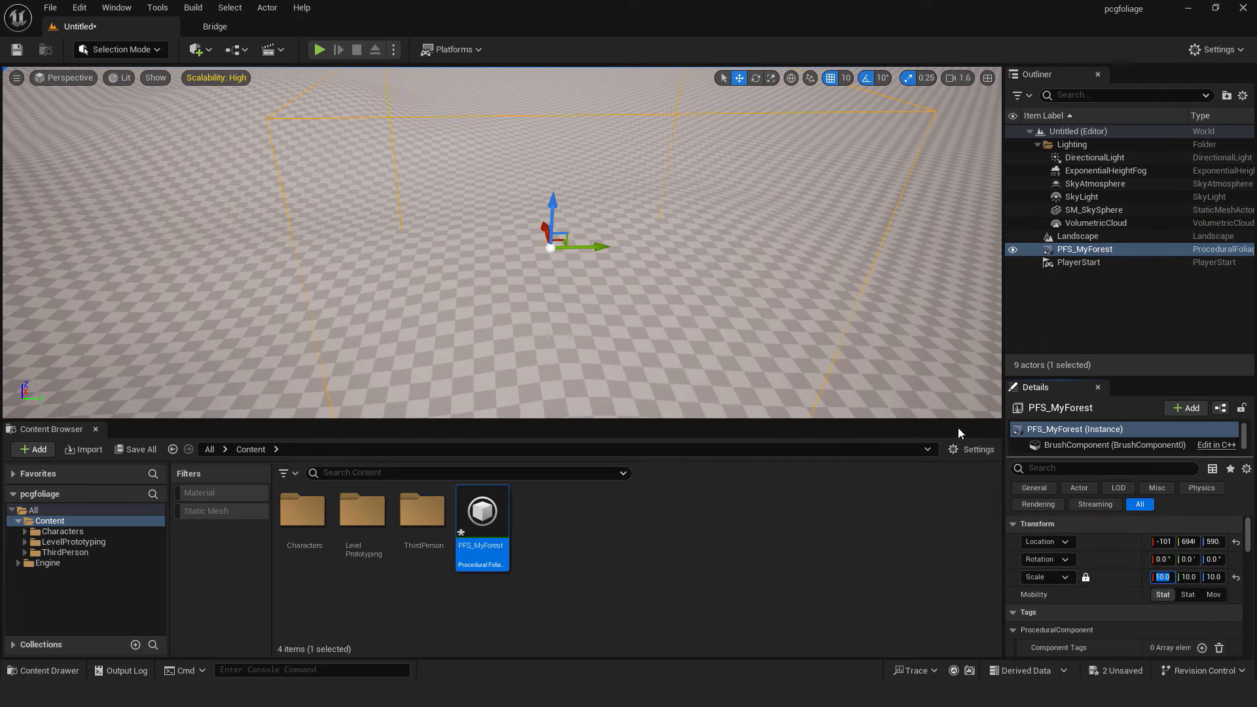
{"action": "key", "text": "f"}
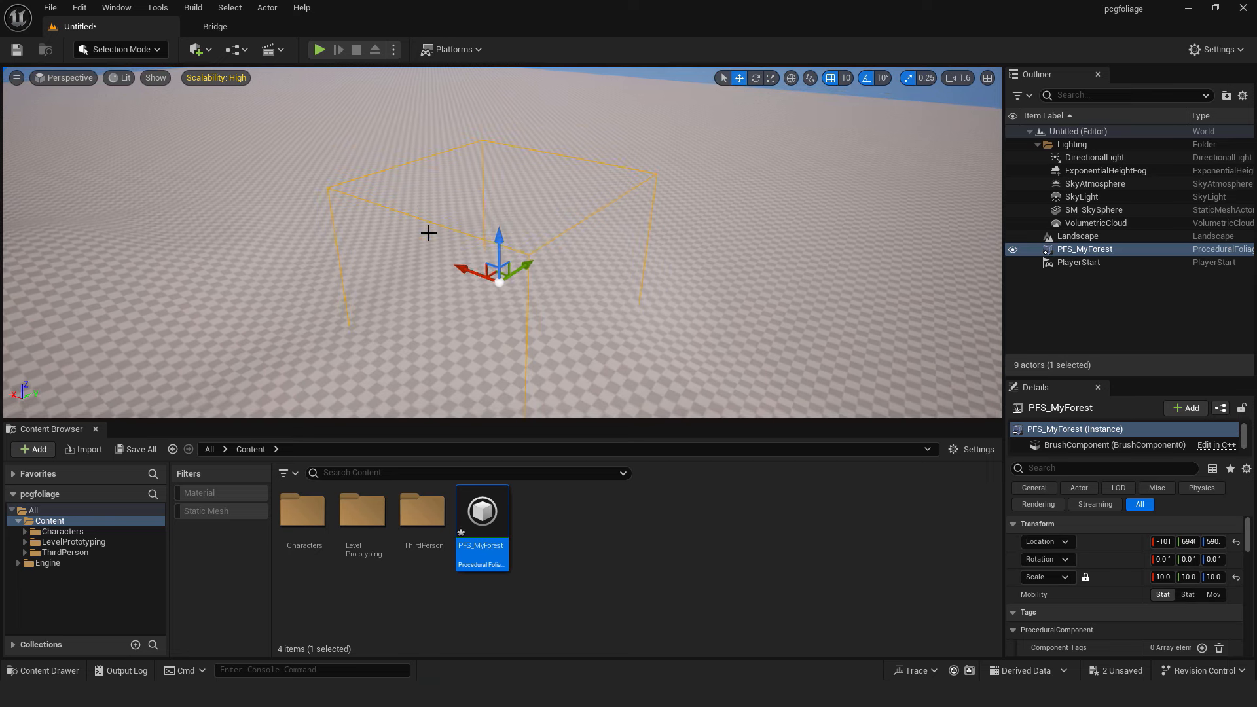
{"action": "left_click_drag", "start_coordinate": [489, 230], "coordinate": [467, 207]}
{"action": "key", "text": "f"}
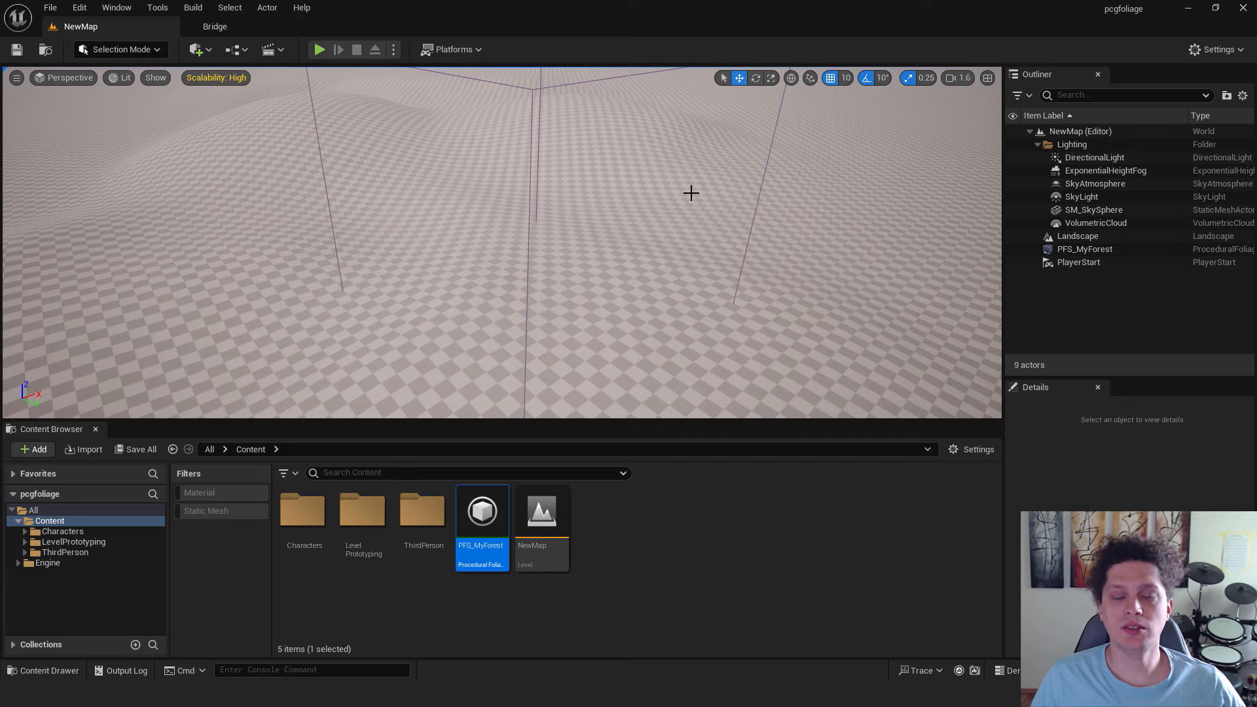
Find the Wild Grass 3D plant among the local Megascans in Quixel Bridge and add it to the project at Medium Quality.
{"action": "left_click", "coordinate": [212, 28]}
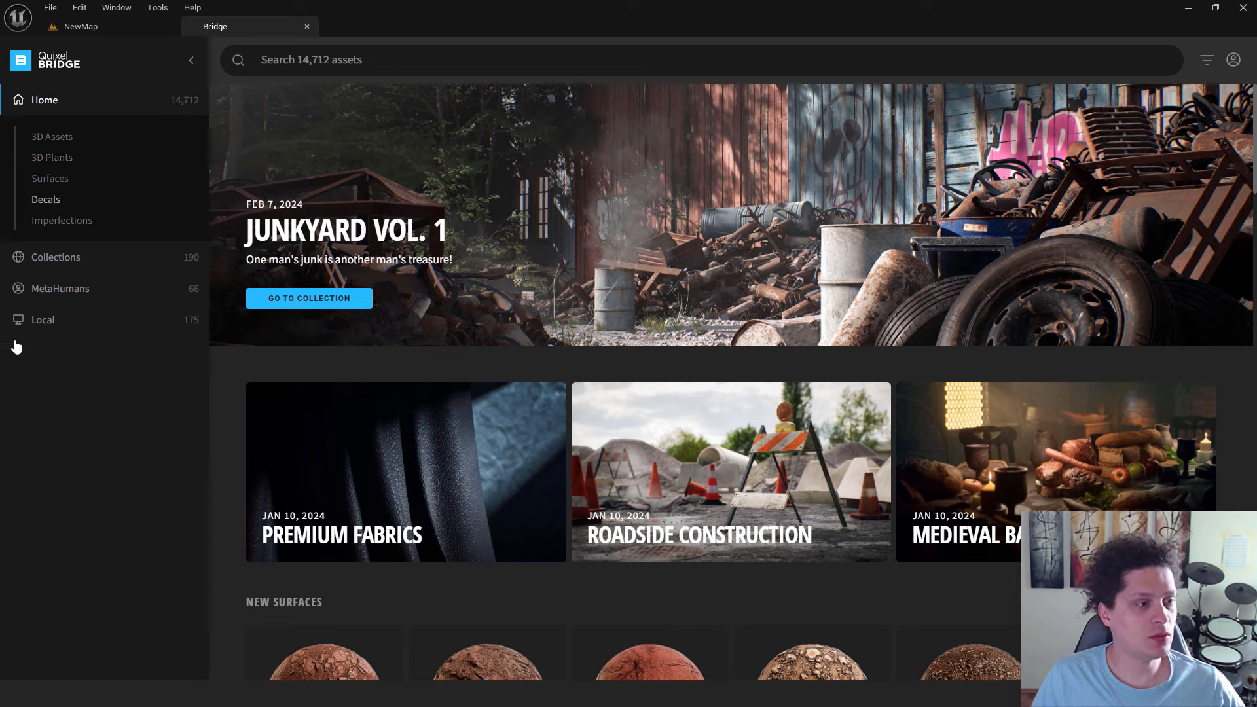
{"action": "left_click", "coordinate": [43, 320]}
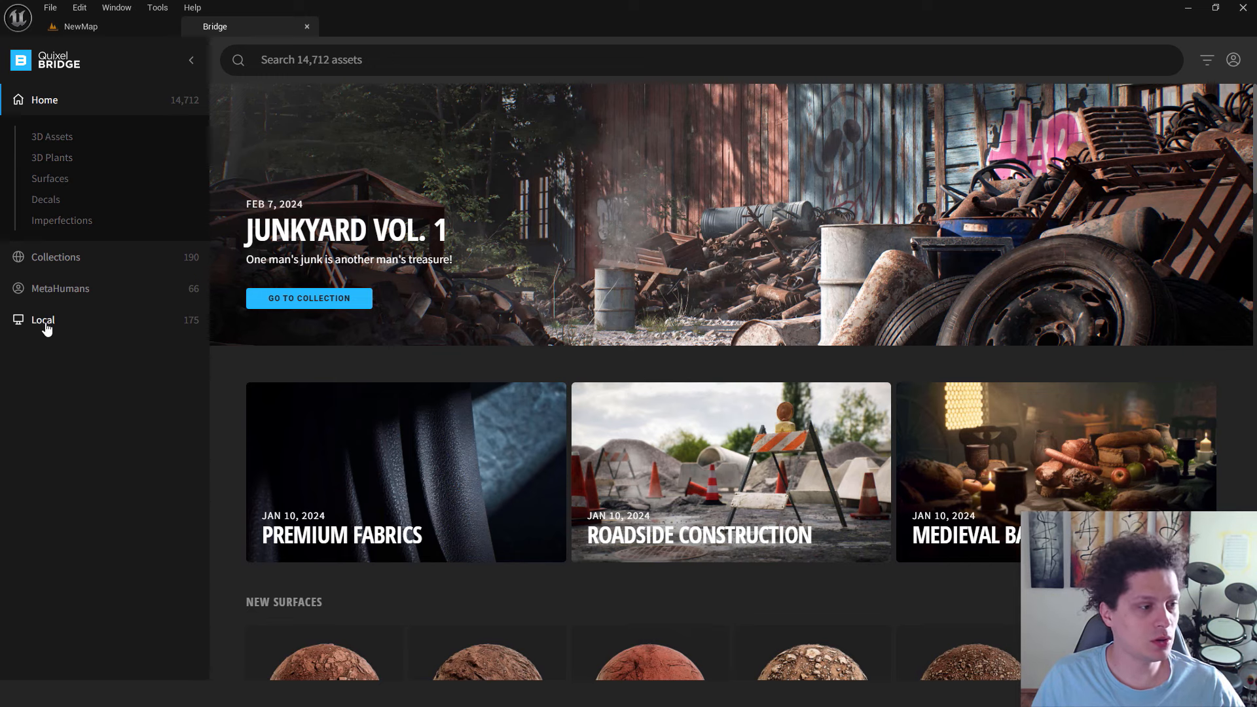
{"action": "scroll", "coordinate": [597, 296], "scroll_direction": "down", "scroll_amount": 10}
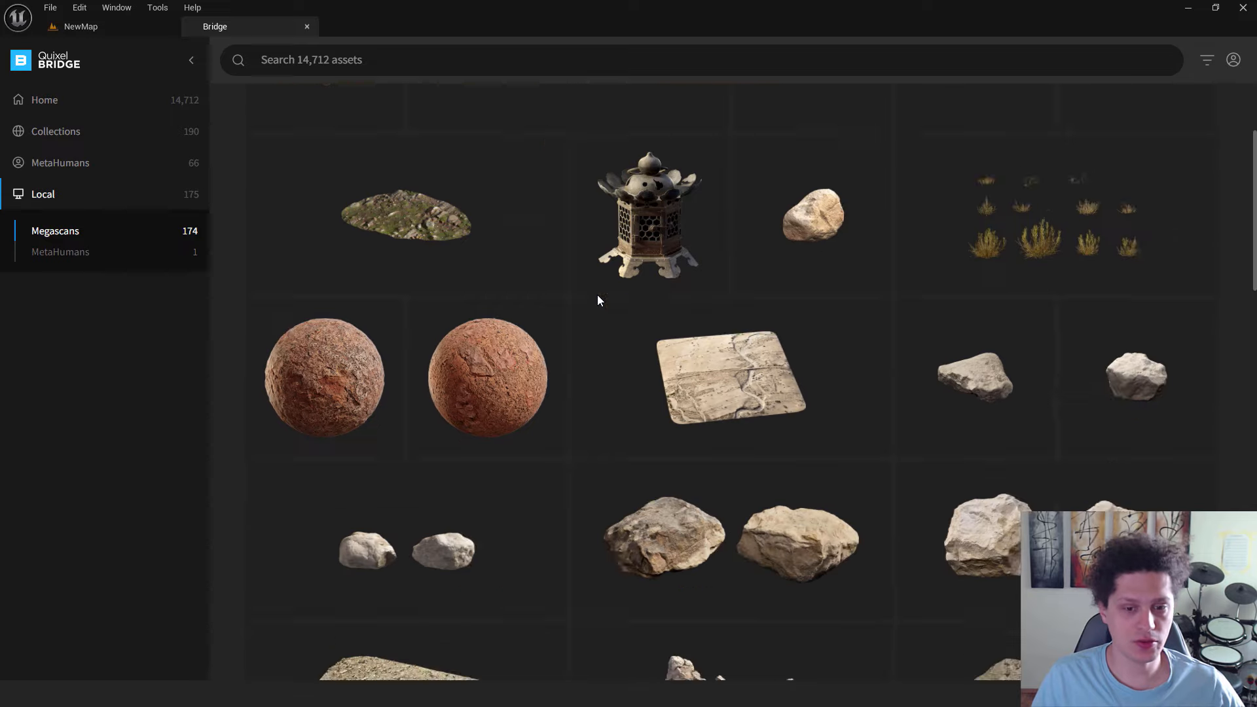
{"action": "scroll", "coordinate": [614, 303], "scroll_direction": "down", "scroll_amount": 15}
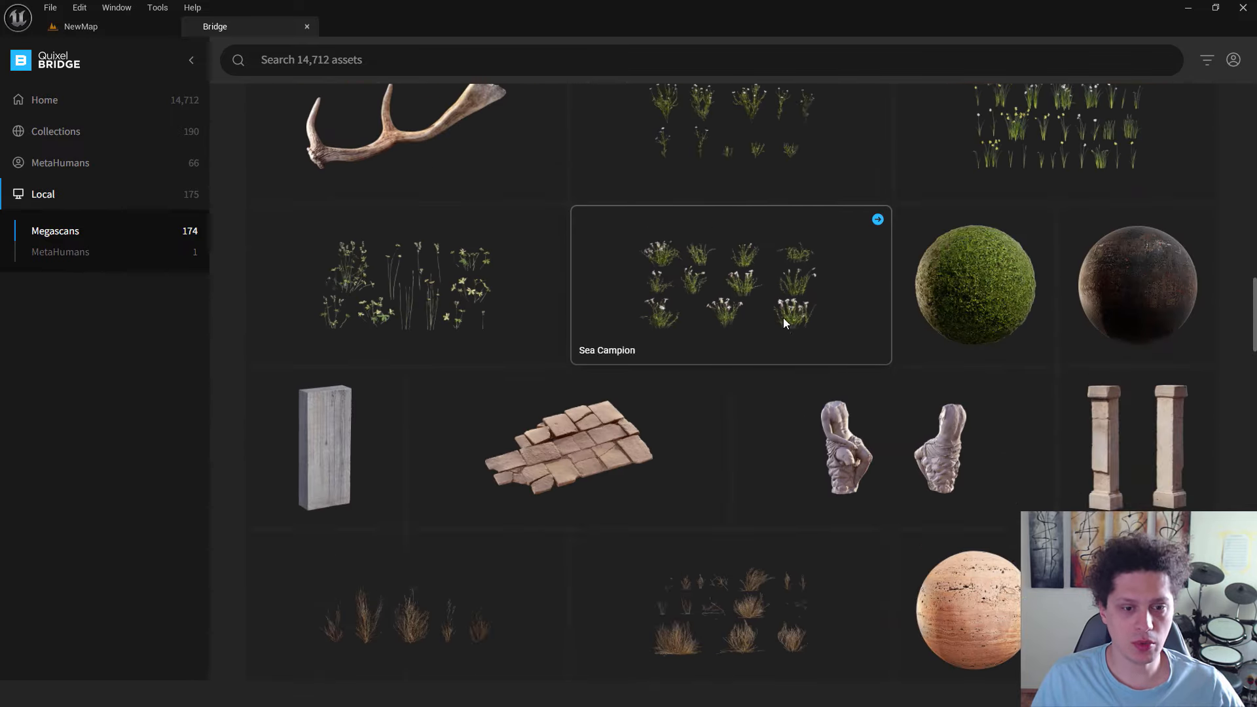
{"action": "scroll", "coordinate": [595, 296], "scroll_direction": "down", "scroll_amount": 15}
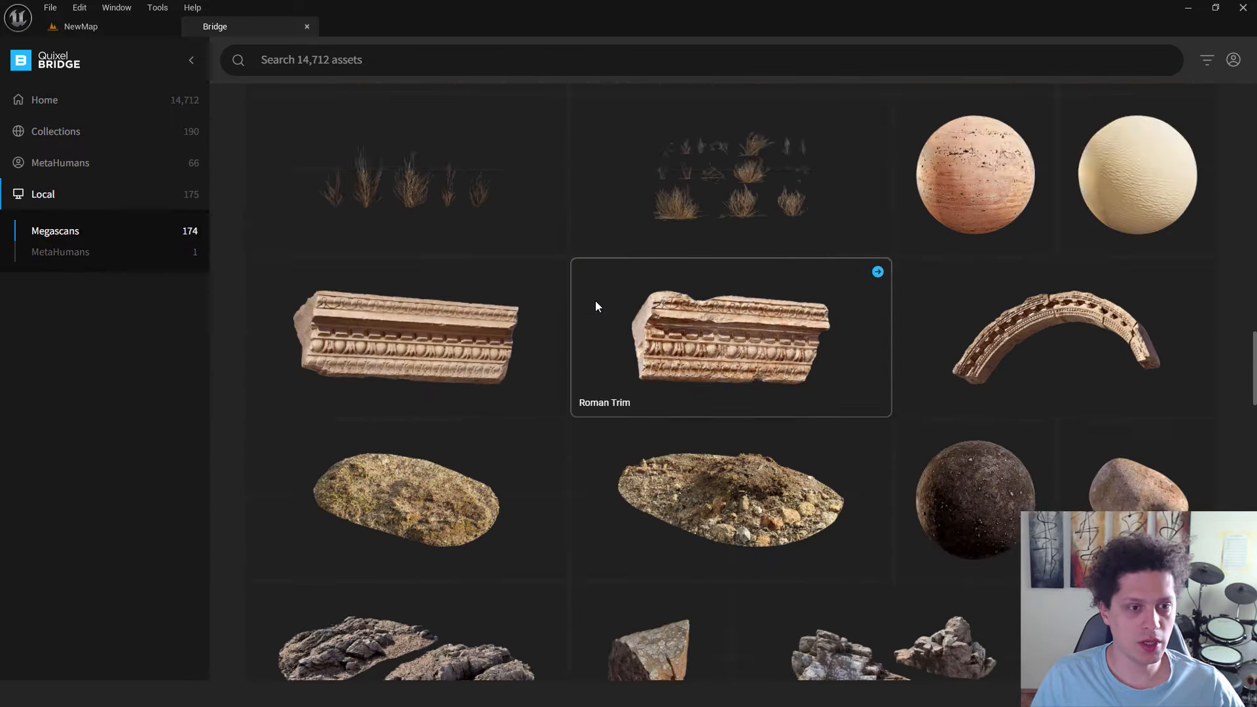
{"action": "left_click", "coordinate": [429, 408]}
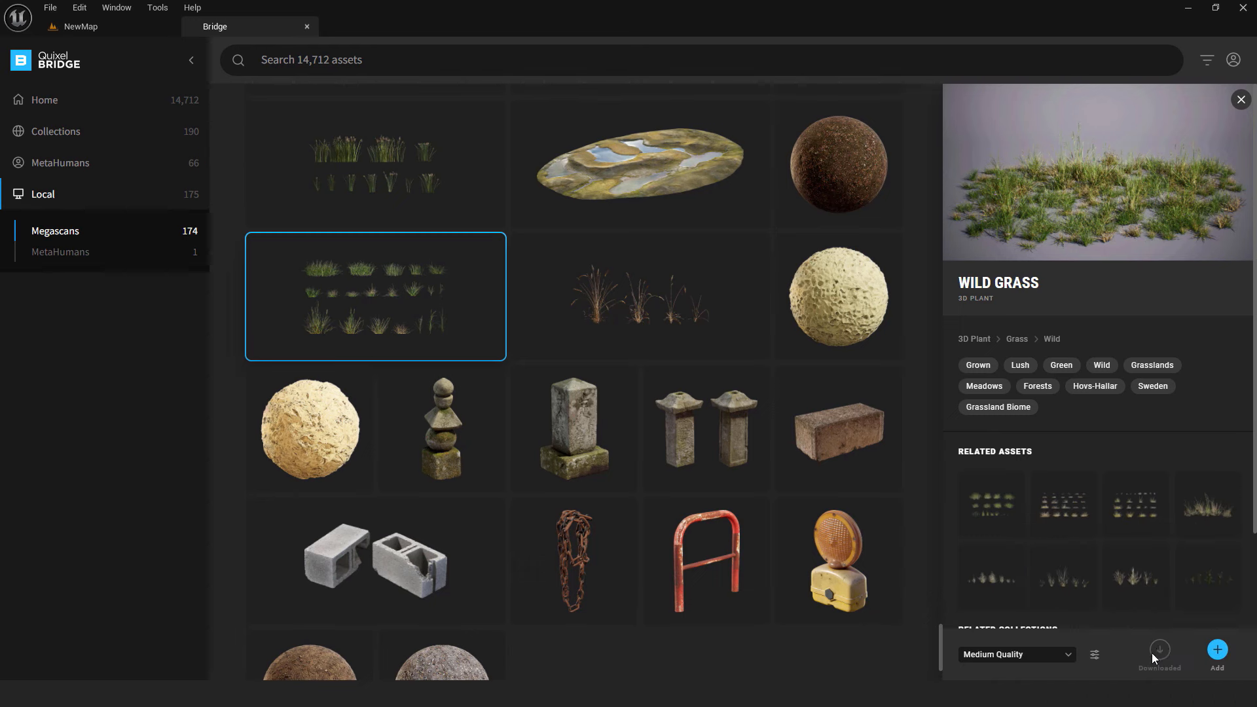
{"action": "left_click", "coordinate": [1069, 654]}
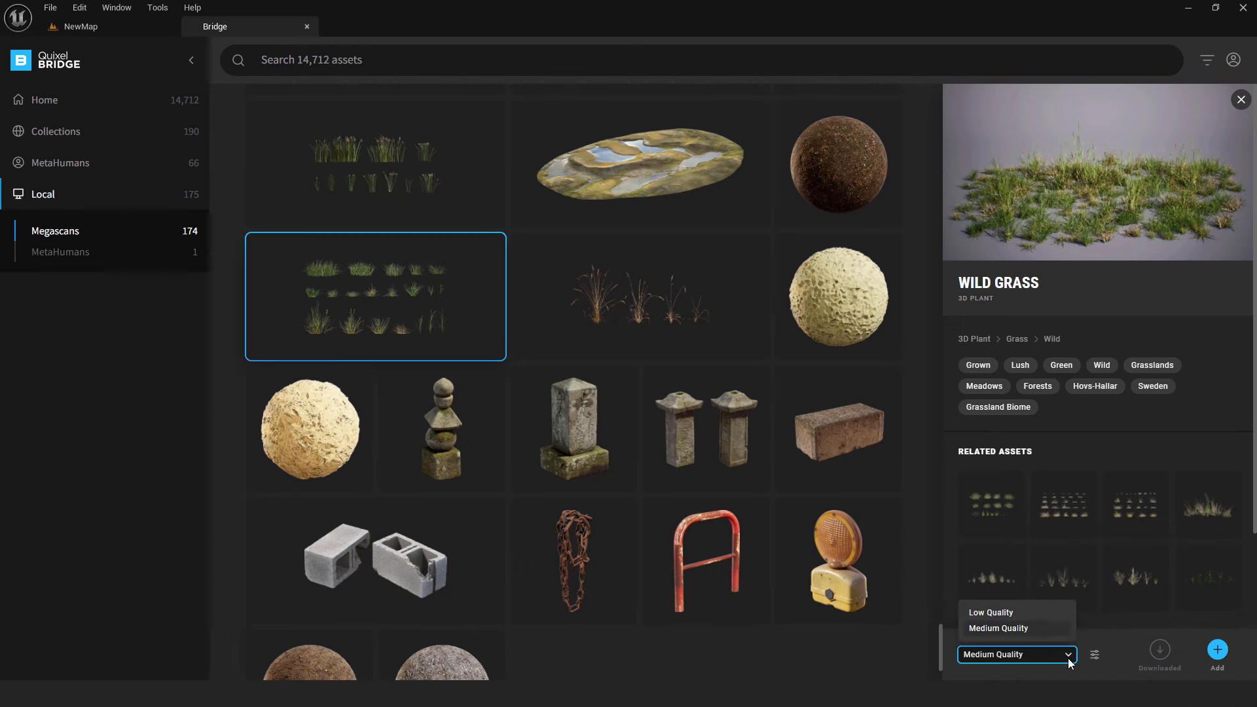
{"action": "left_click", "coordinate": [1218, 650]}
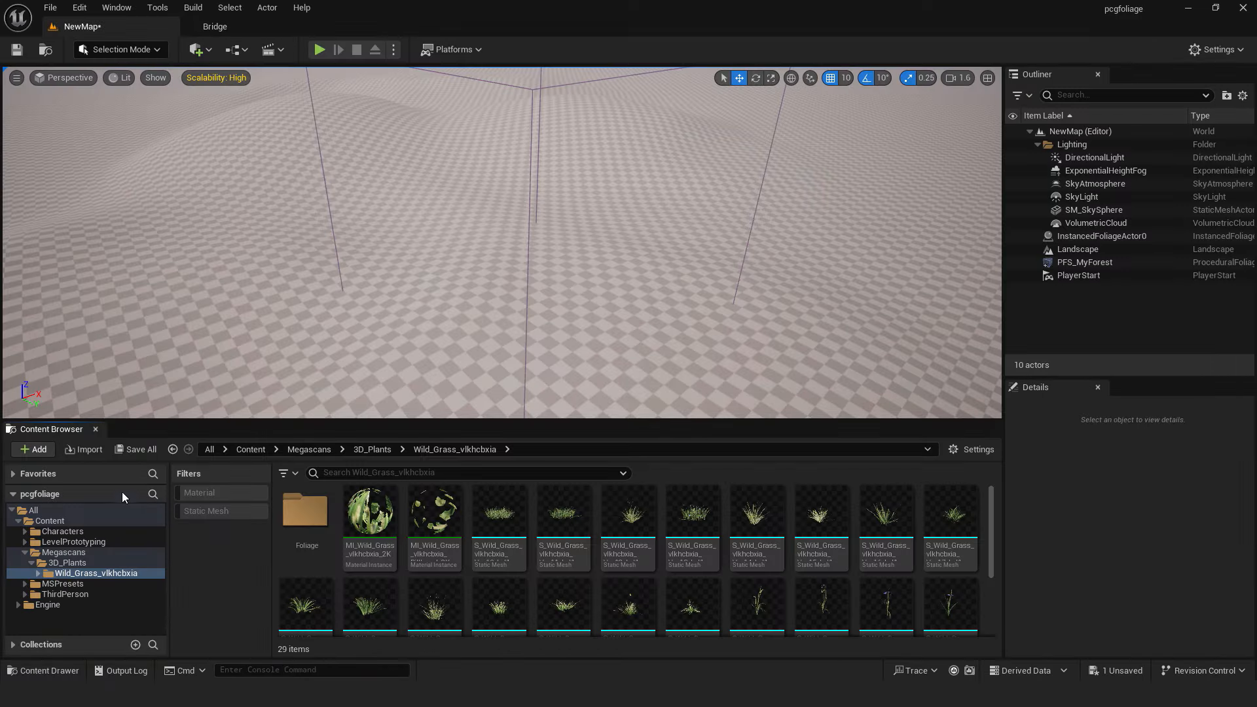
Create a folder named PCG_Foliage in the Content folder.
{"action": "left_click", "coordinate": [57, 523]}
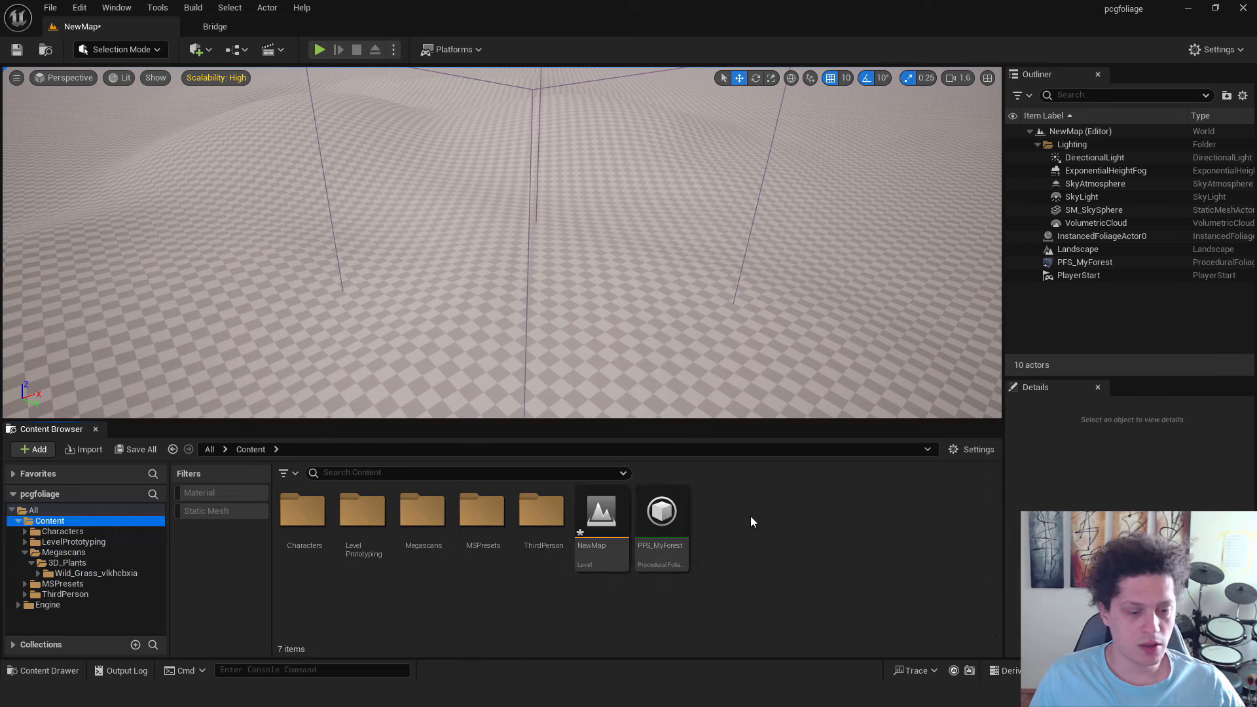
{"action": "right_click", "coordinate": [748, 516]}
{"action": "left_click", "coordinate": [812, 254]}
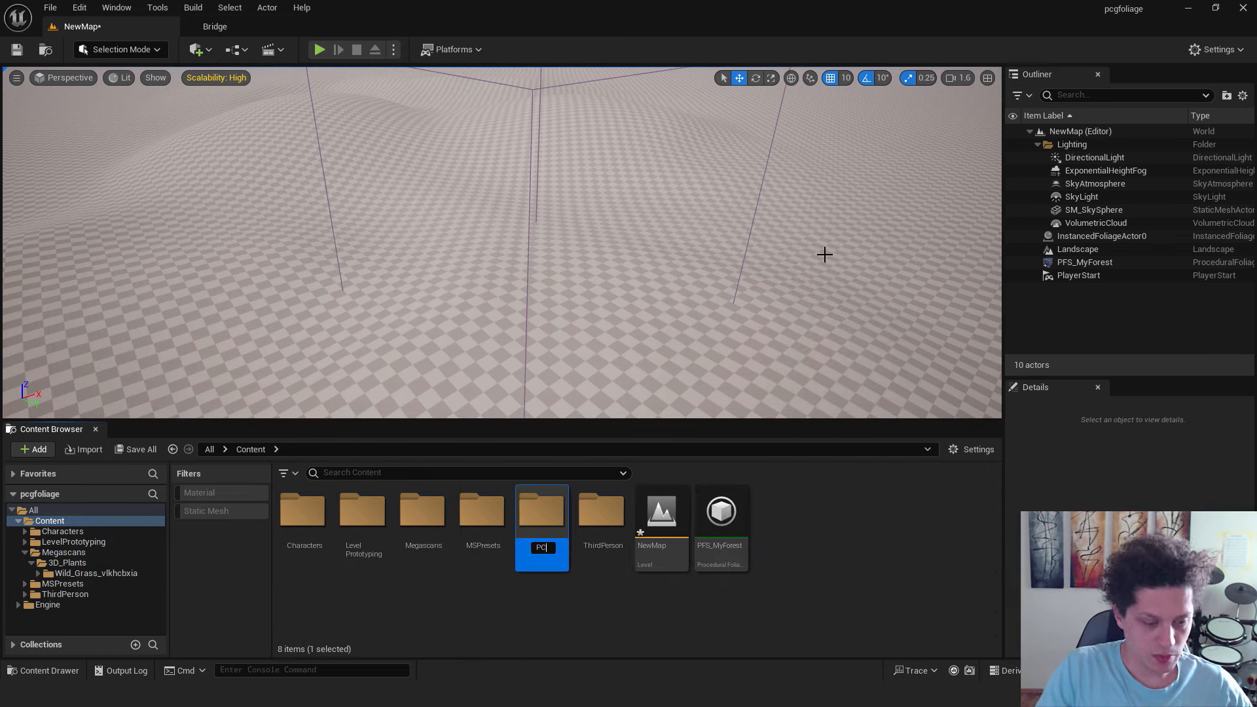
{"action": "type", "text": "PCG_Foliage"}
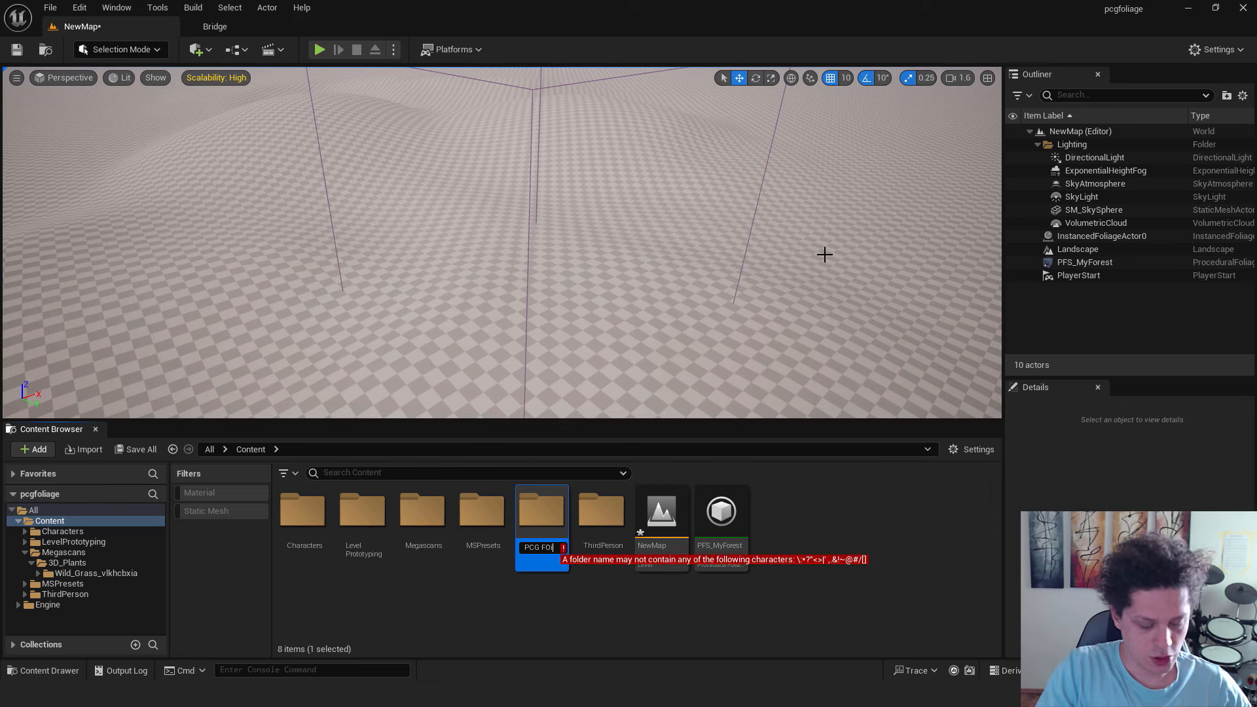
{"action": "key", "text": "Return"}
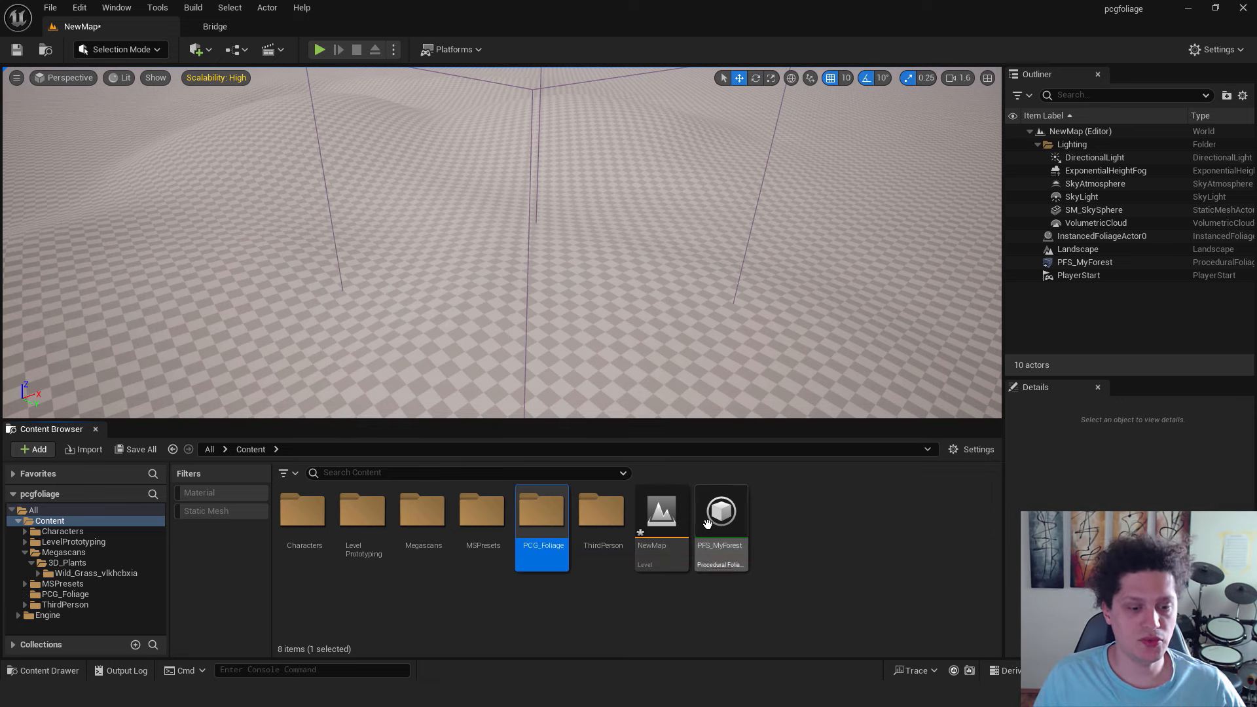
Move the PFS_MyForest spawner asset into the PCG_Foliage folder and open that folder.
{"action": "left_click_drag", "start_coordinate": [707, 524], "coordinate": [543, 521]}
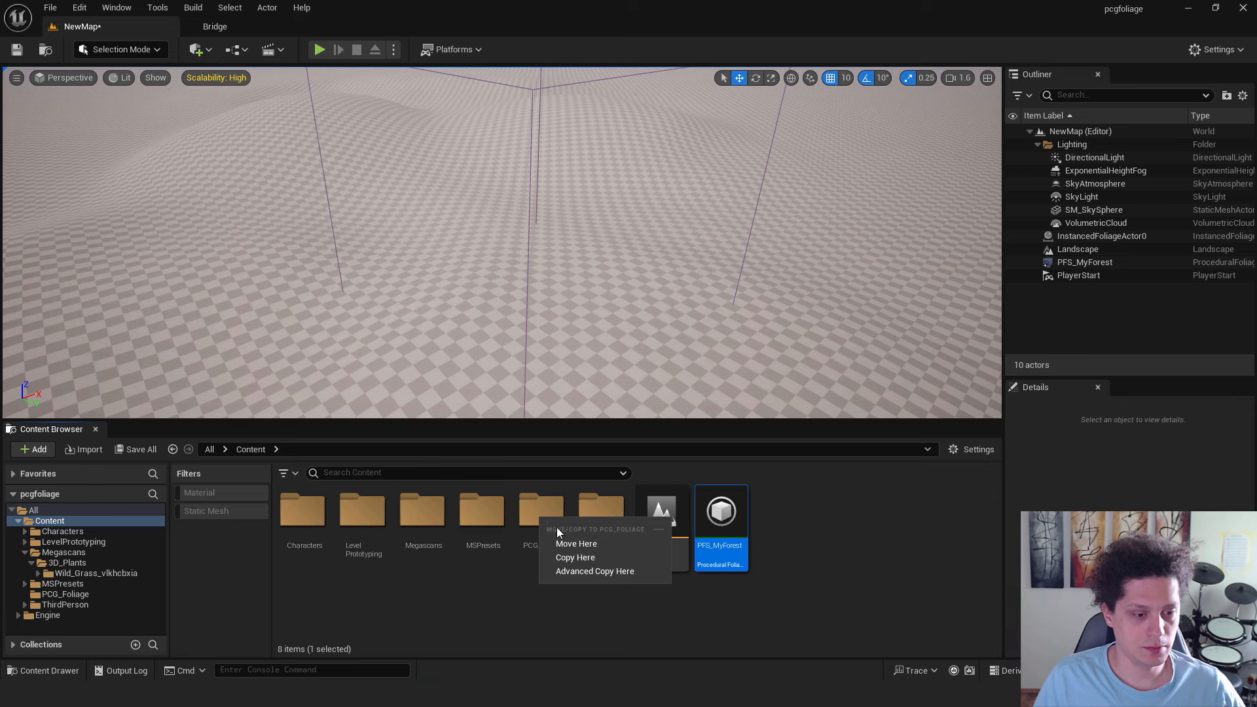
{"action": "left_click", "coordinate": [568, 544]}
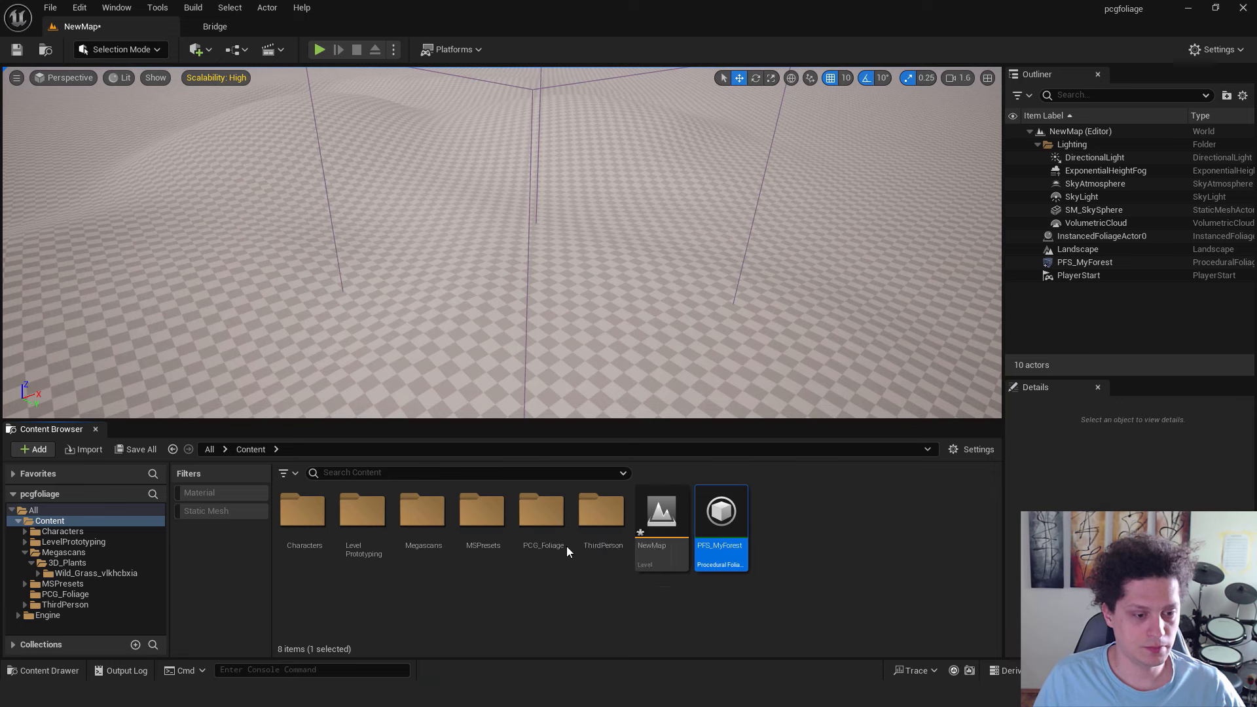
{"action": "left_click", "coordinate": [544, 520]}
{"action": "double_click", "coordinate": [544, 520]}
Create a Static Mesh Foliage asset named SMF_Grass in the PCG_Foliage folder.
{"action": "right_click", "coordinate": [364, 516]}
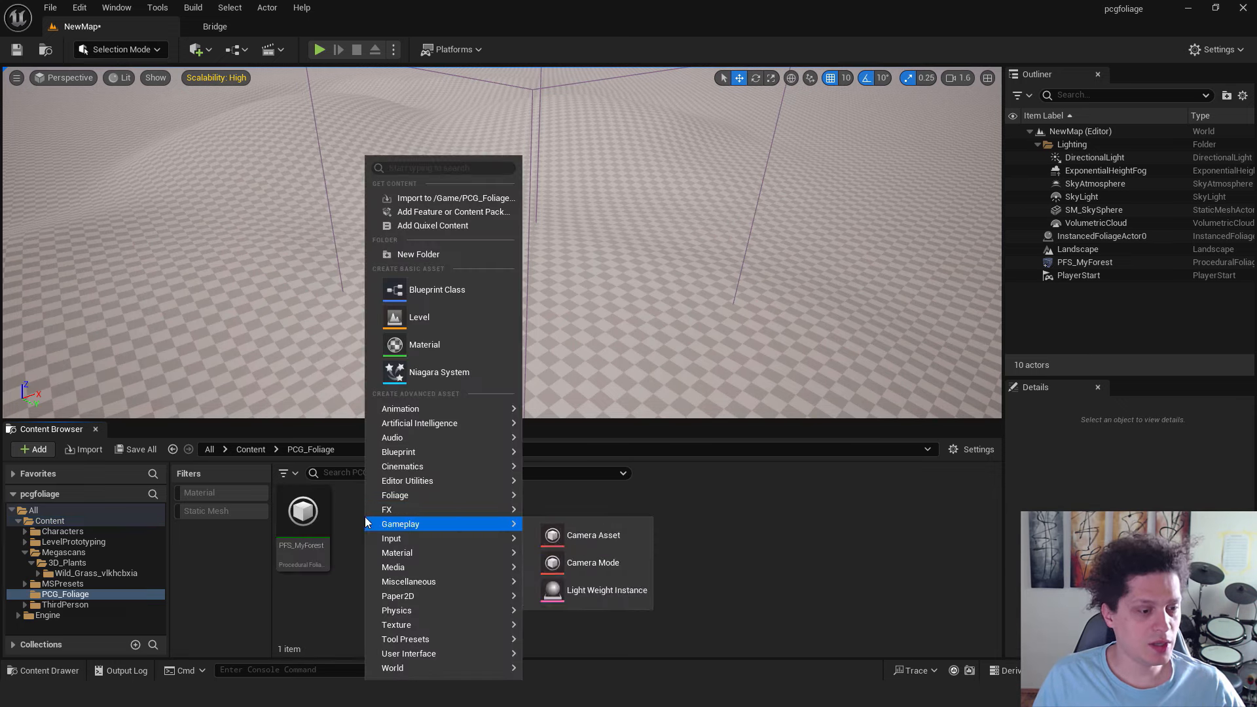
{"action": "mouse_move", "coordinate": [413, 500]}
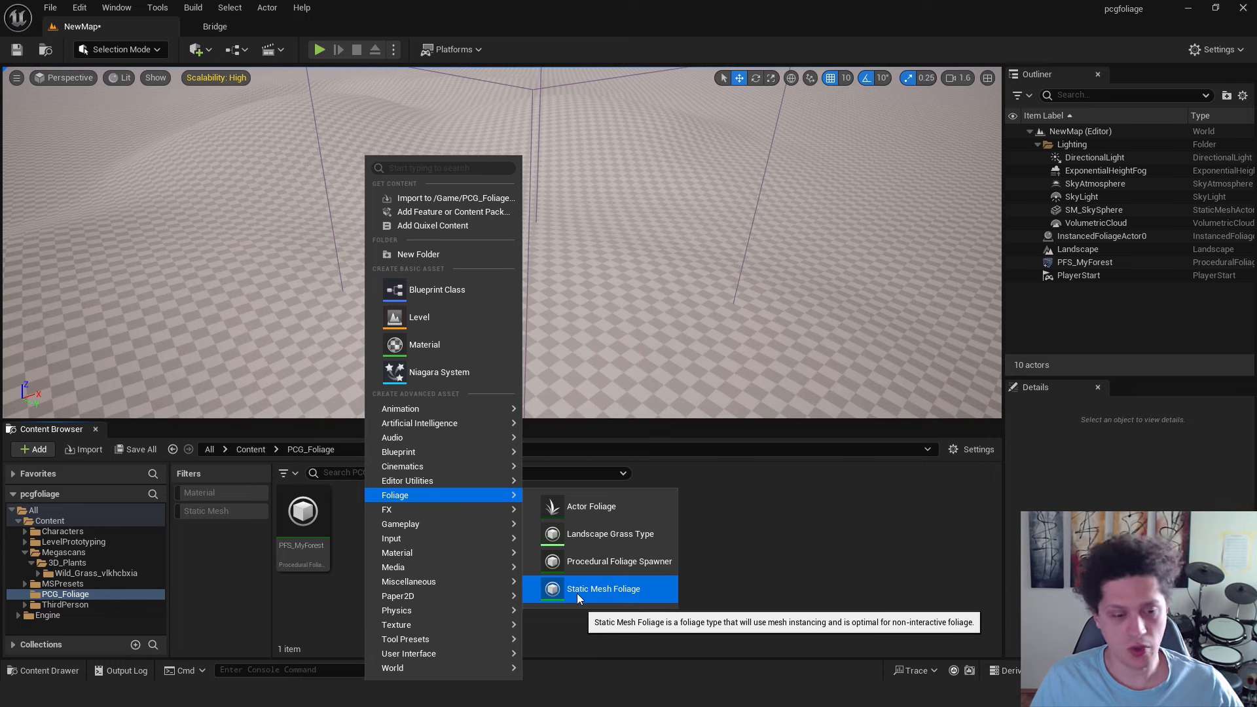
{"action": "left_click", "coordinate": [594, 591]}
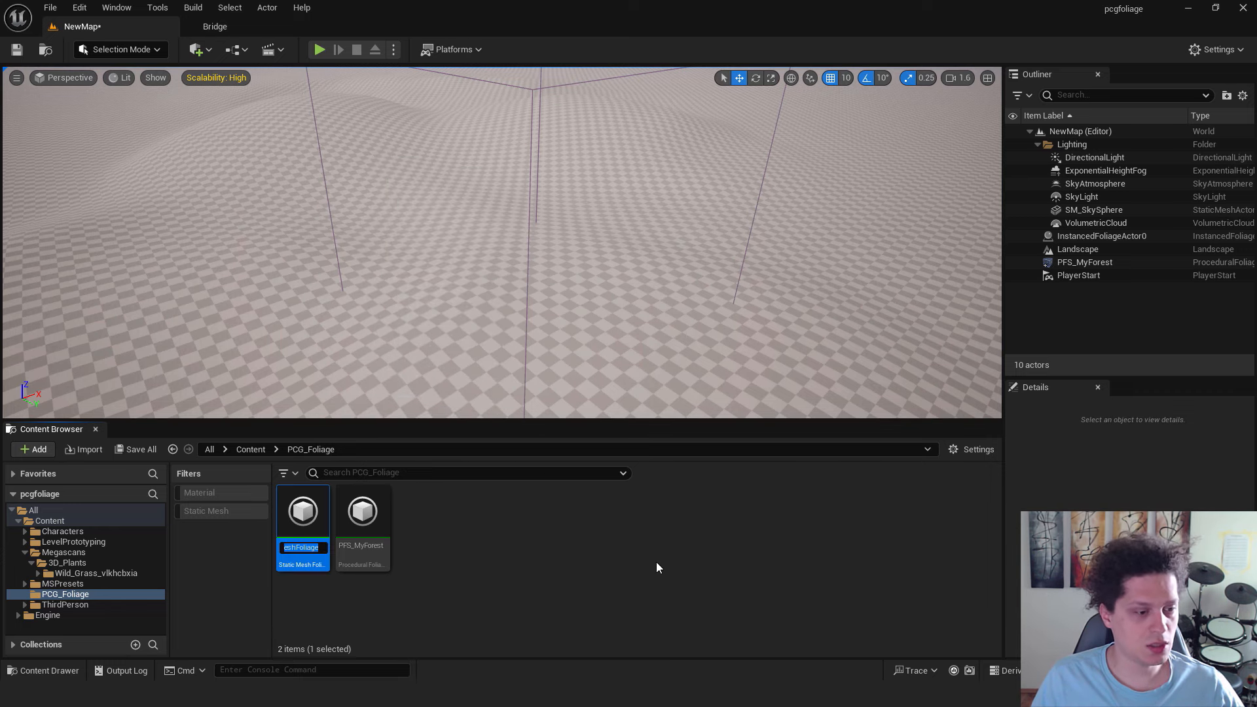
{"action": "type", "text": "SM"}
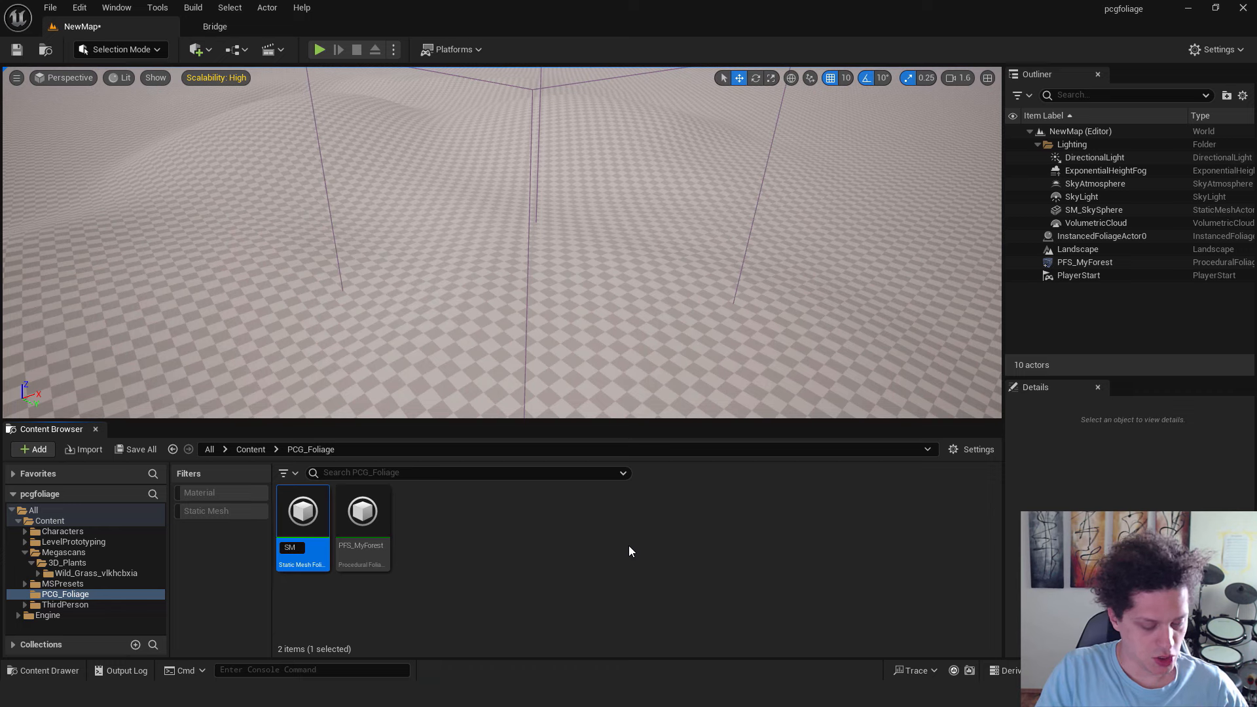
{"action": "type", "text": "F_"}
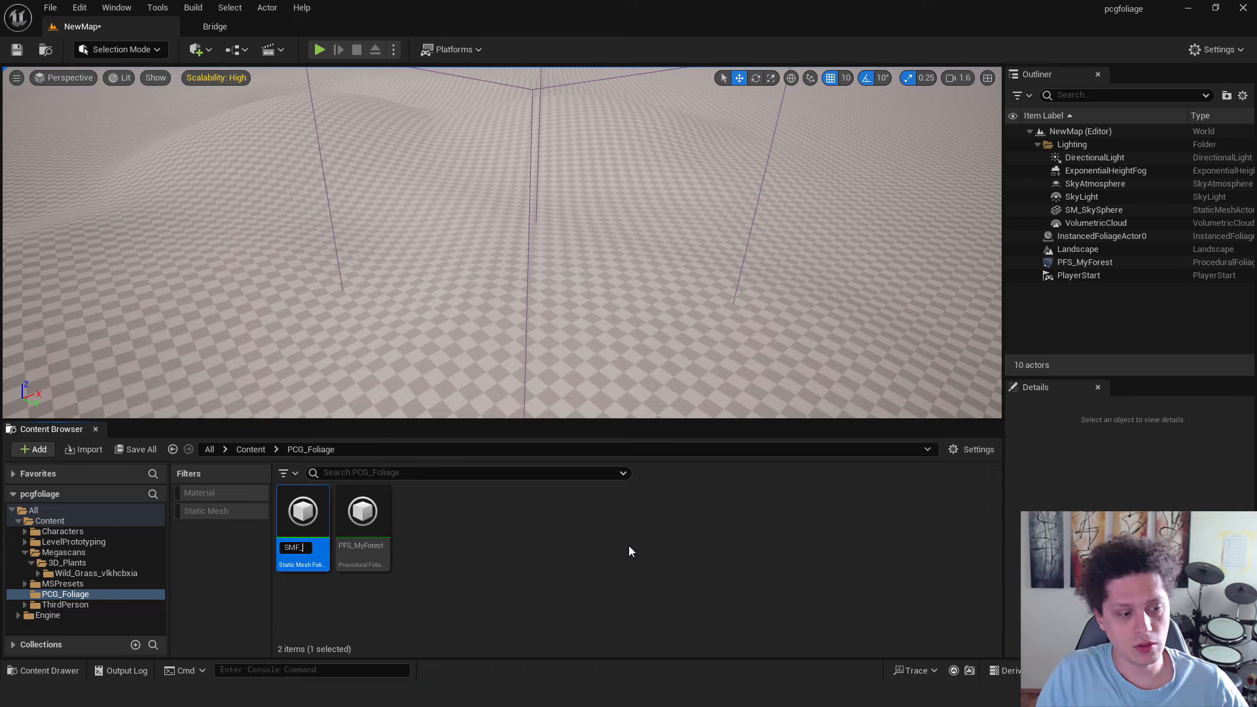
{"action": "type", "text": "Grass"}
{"action": "key", "text": "Return"}
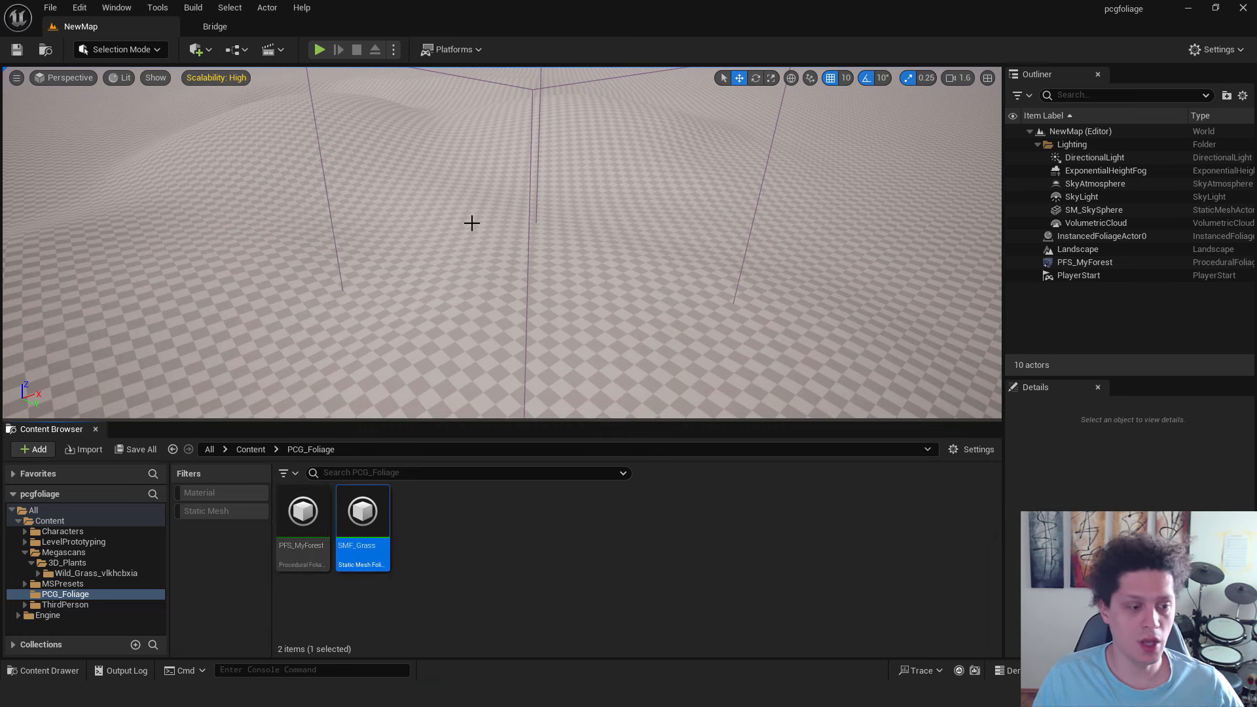
Assign the S_Wild_Grass_vlkhcbxia_Var1_lod1 static mesh as the mesh of SMF_Grass and save the asset.
{"action": "double_click", "coordinate": [366, 512]}
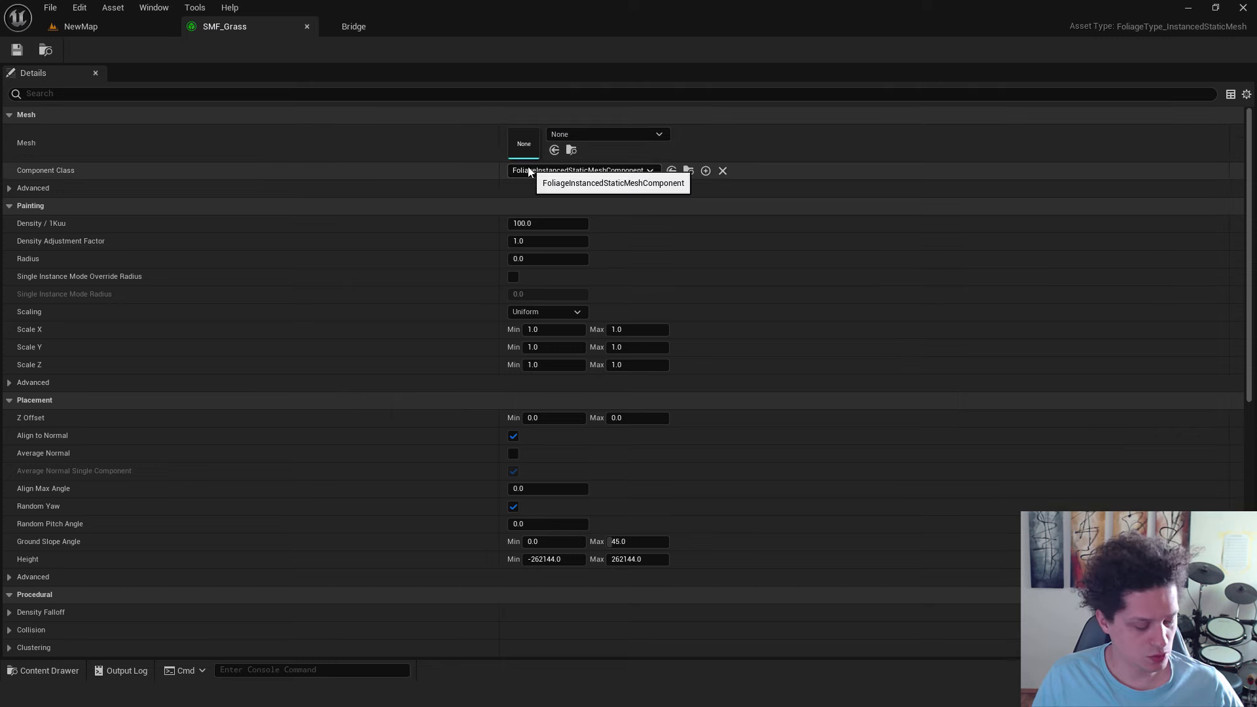
{"action": "key", "text": "ctrl+space"}
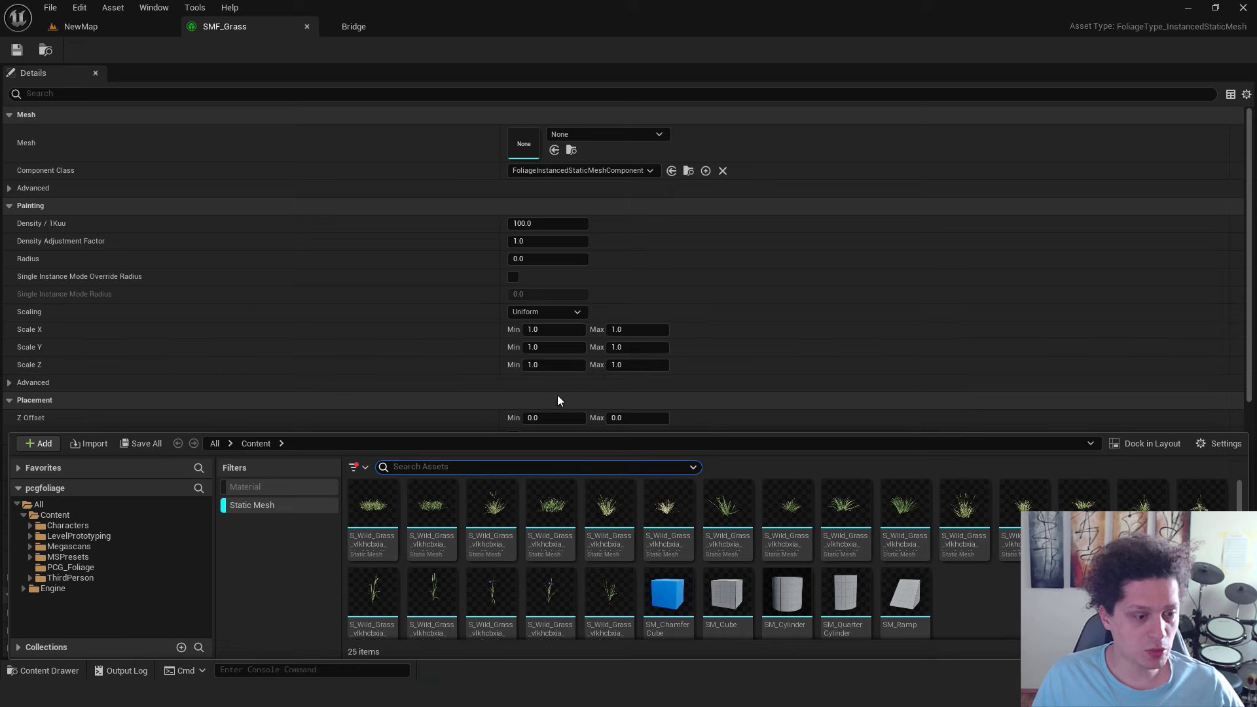
{"action": "left_click_drag", "start_coordinate": [964, 511], "coordinate": [524, 138]}
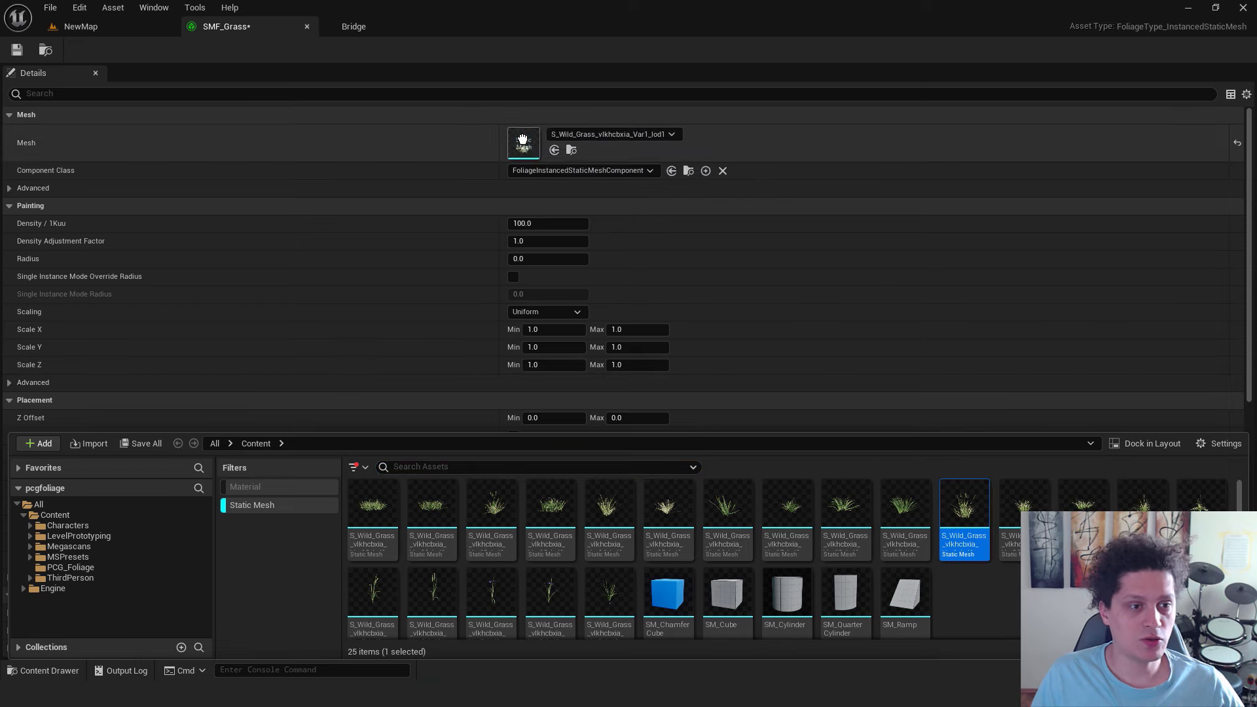
{"action": "left_click", "coordinate": [16, 49]}
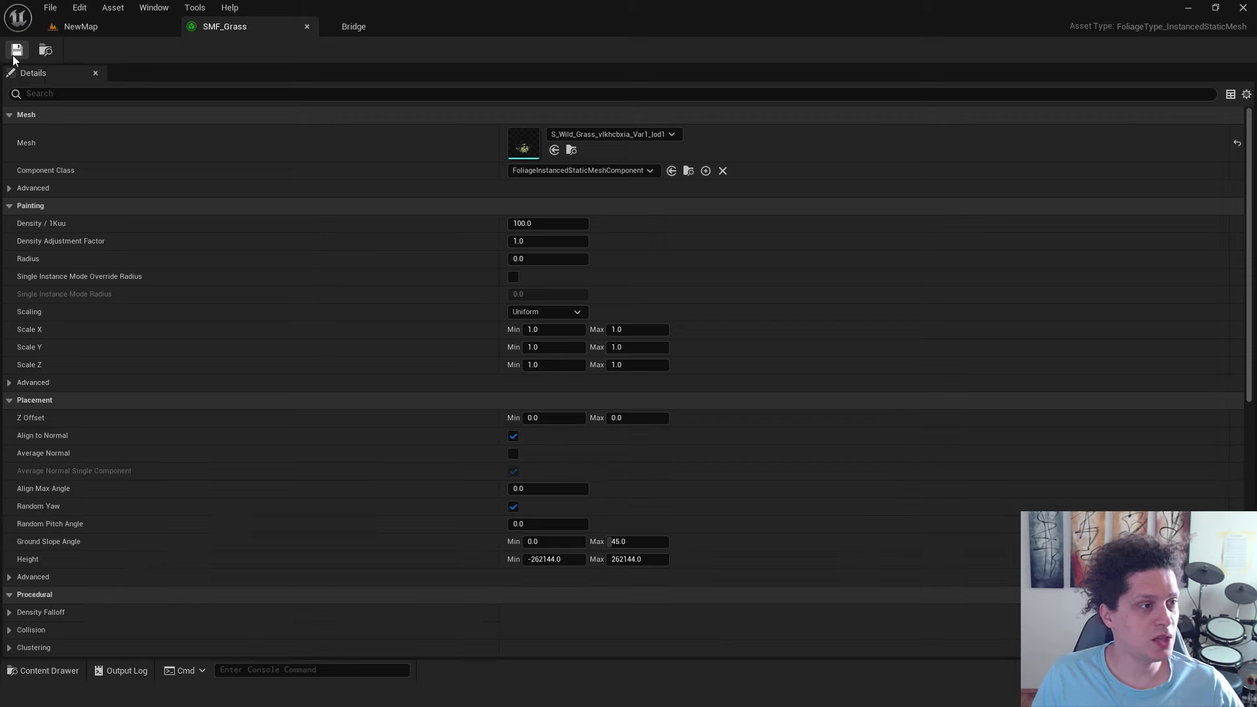
Open the PFS_MyForest spawner asset and add one empty element to its Foliage Types array.
{"action": "left_click", "coordinate": [81, 26]}
{"action": "left_click", "coordinate": [304, 510]}
{"action": "double_click", "coordinate": [305, 508]}
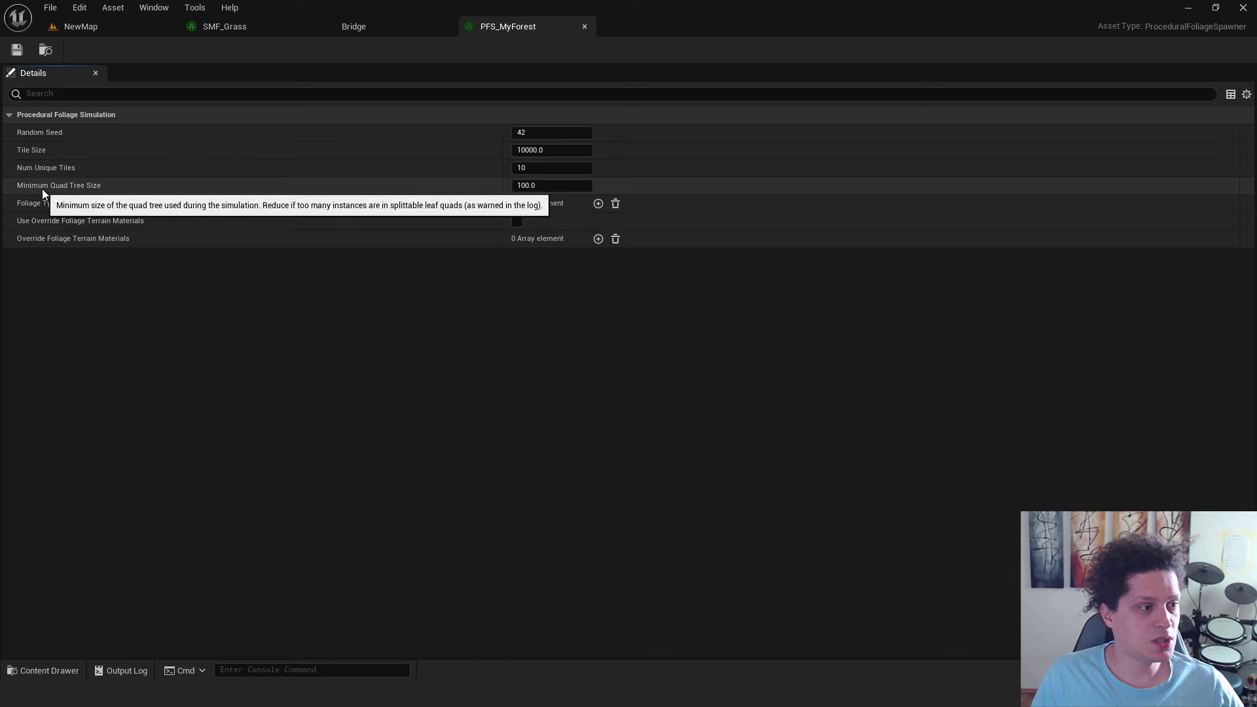
{"action": "left_click", "coordinate": [598, 203]}
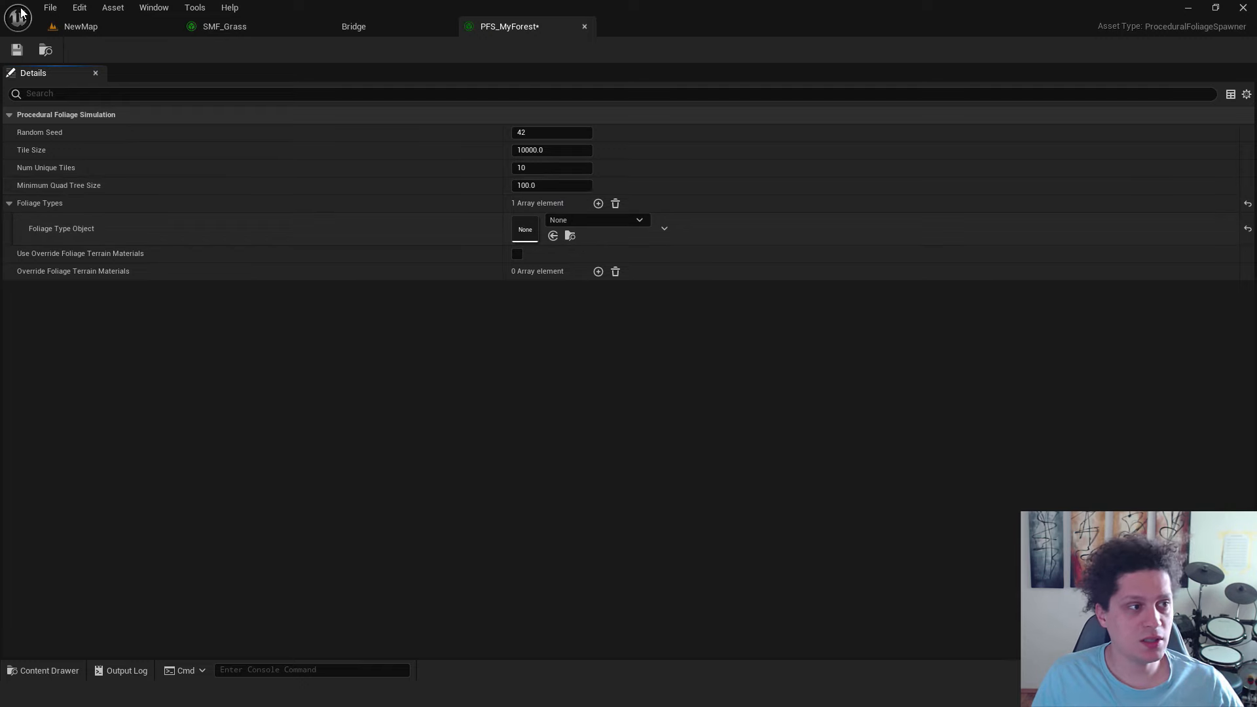
{"action": "left_click", "coordinate": [124, 26]}
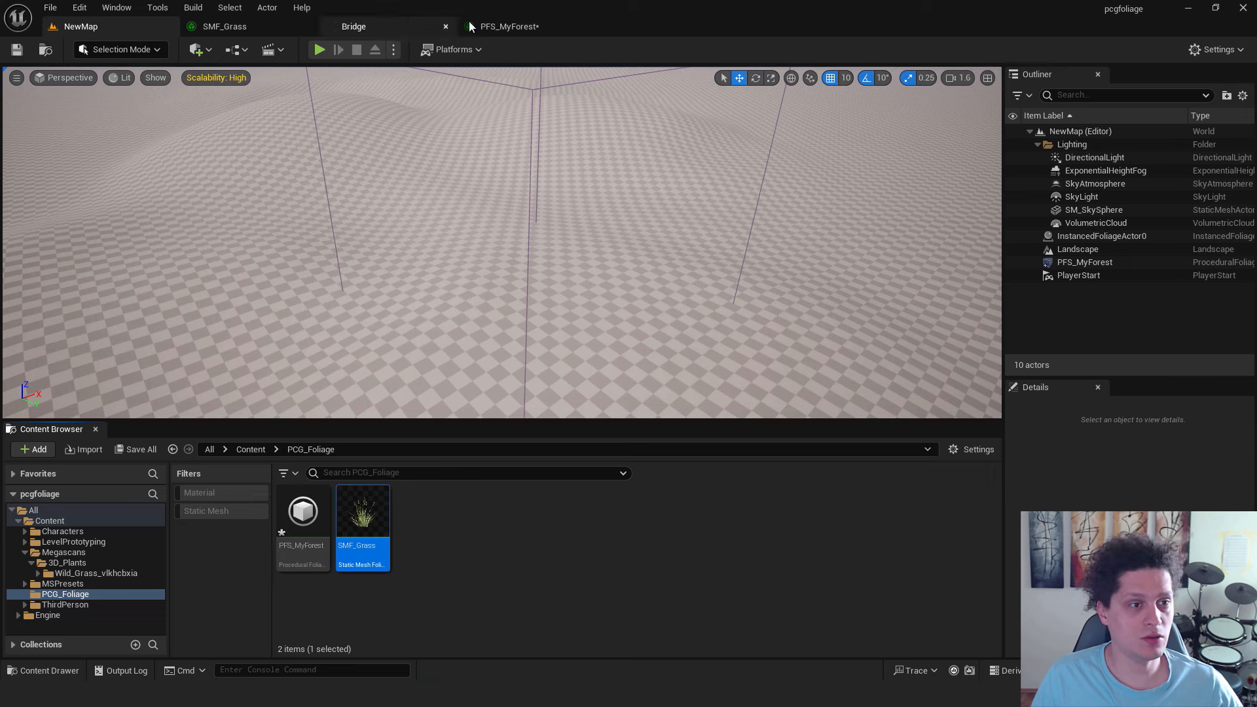
{"action": "left_click", "coordinate": [498, 26]}
{"action": "left_click", "coordinate": [610, 222]}
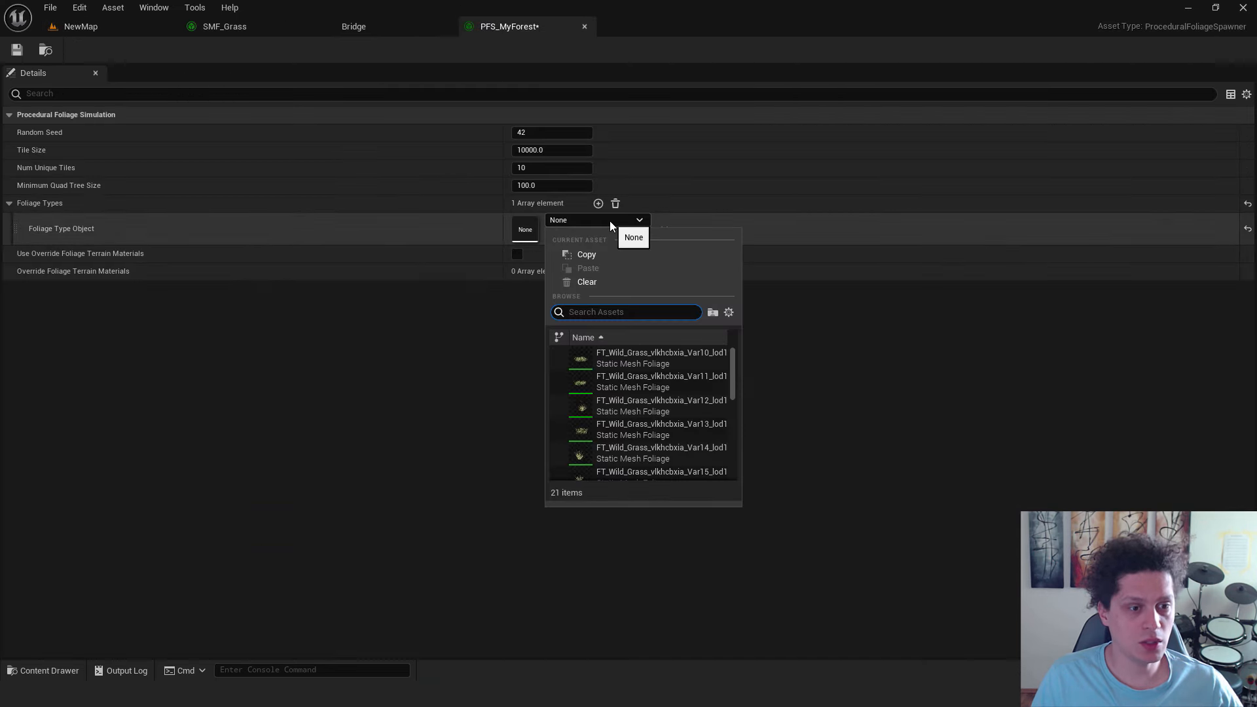
{"action": "type", "text": "grass"}
{"action": "scroll", "coordinate": [641, 452], "scroll_direction": "down", "scroll_amount": 5}
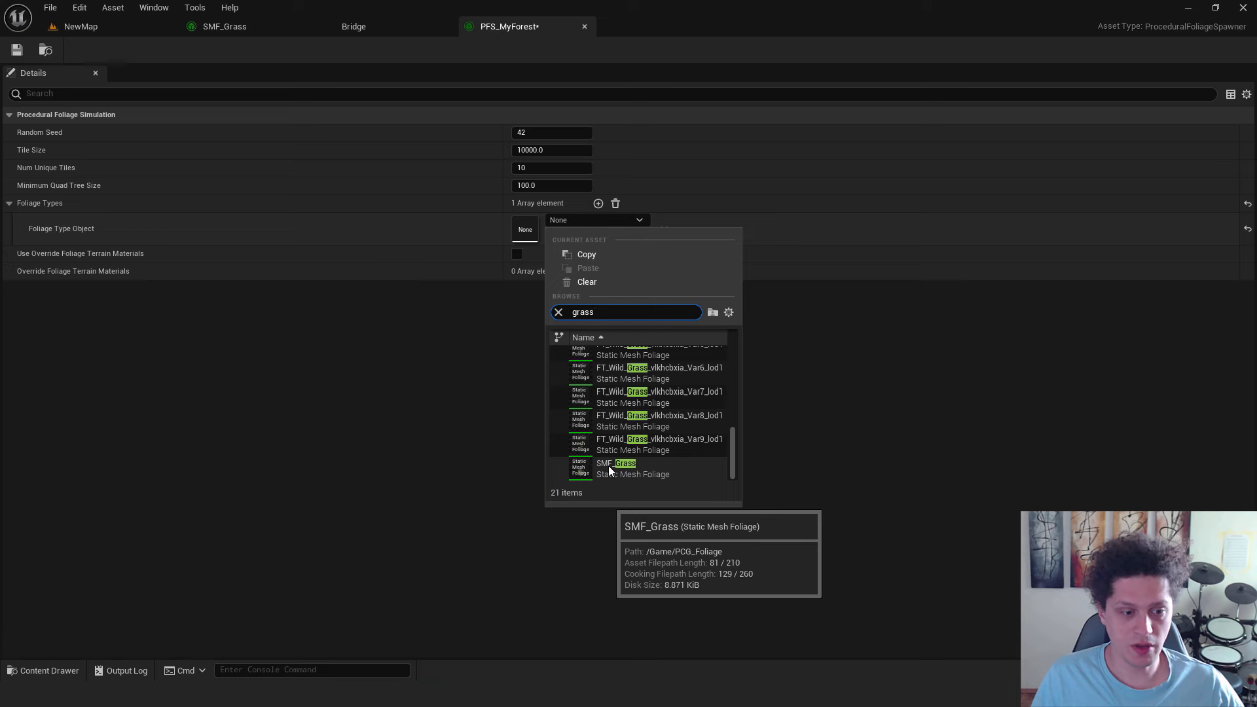
{"action": "left_click", "coordinate": [528, 375]}
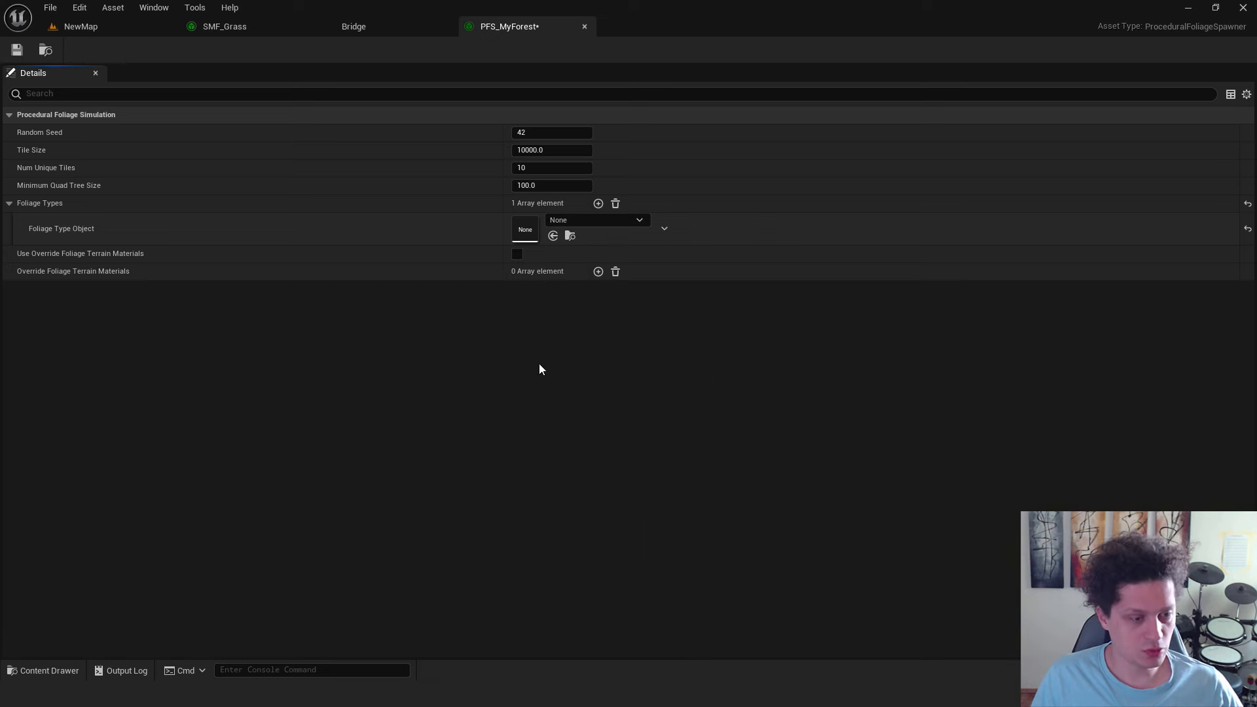
Assign SMF_Grass from the PCG_Foliage folder as the spawner's Foliage Type Object and save PFS_MyForest.
{"action": "key", "text": "ctrl+space"}
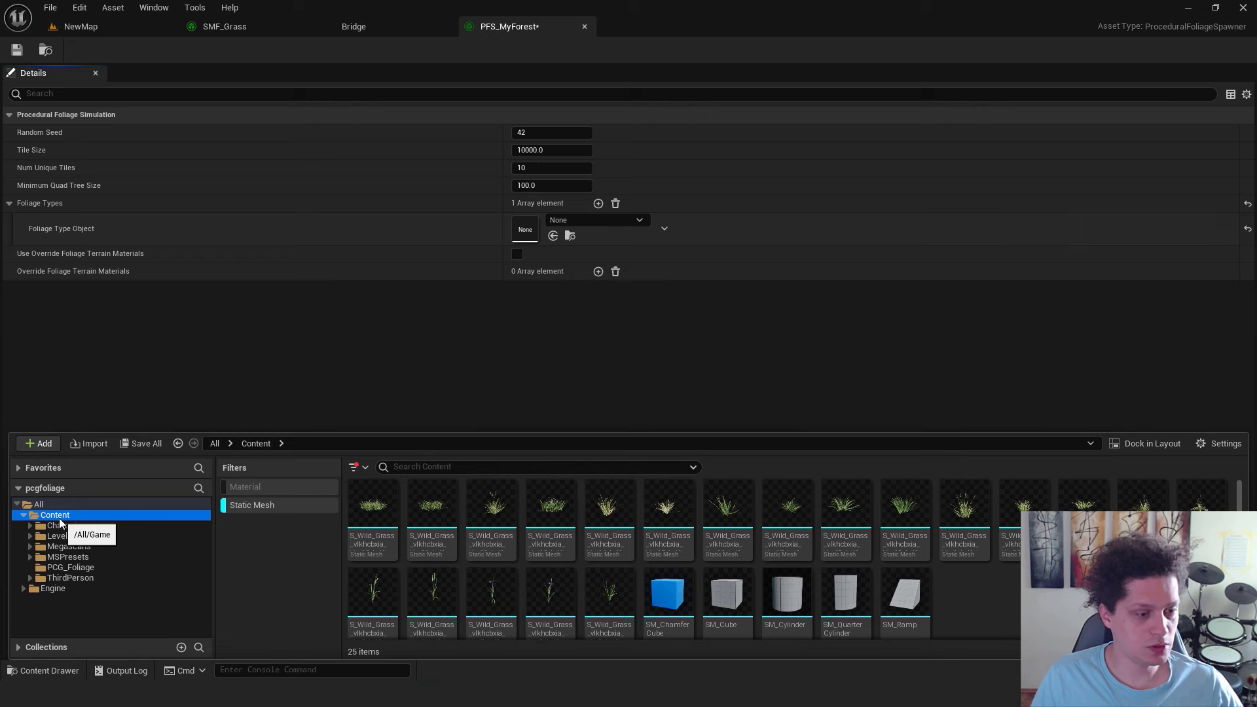
{"action": "left_click", "coordinate": [252, 505]}
{"action": "double_click", "coordinate": [591, 504]}
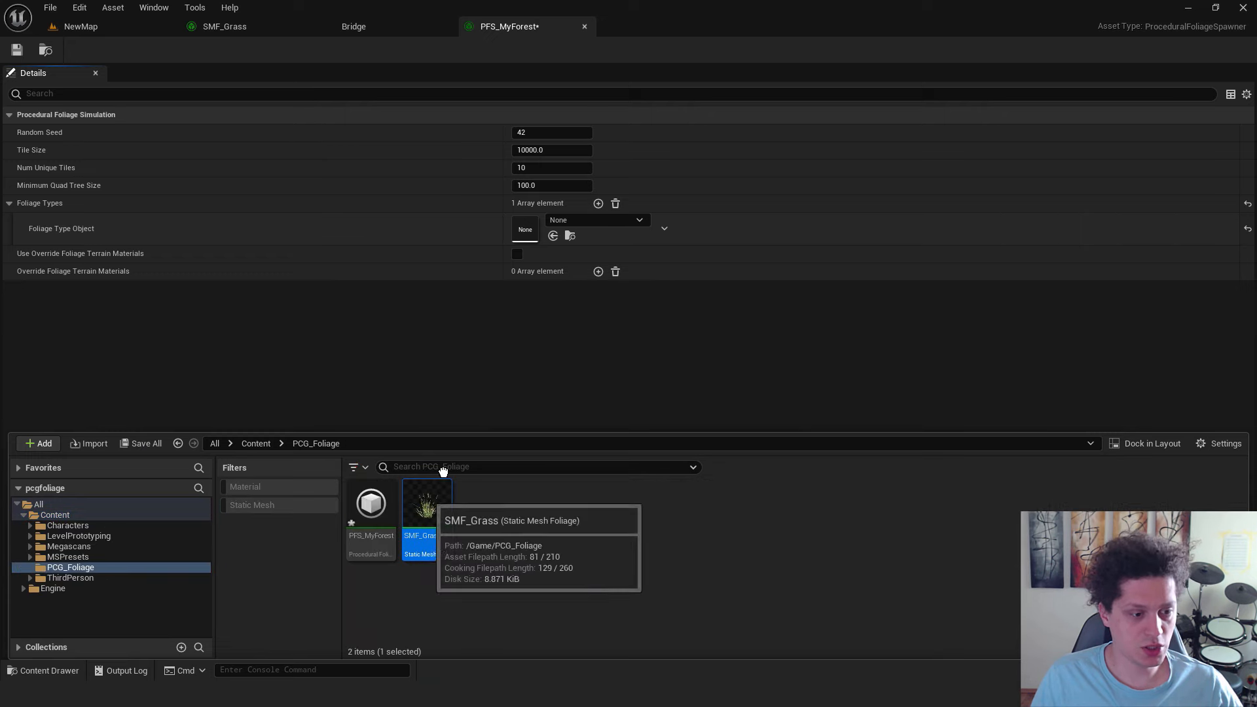
{"action": "left_click_drag", "start_coordinate": [443, 501], "coordinate": [527, 229]}
{"action": "left_click", "coordinate": [17, 51]}
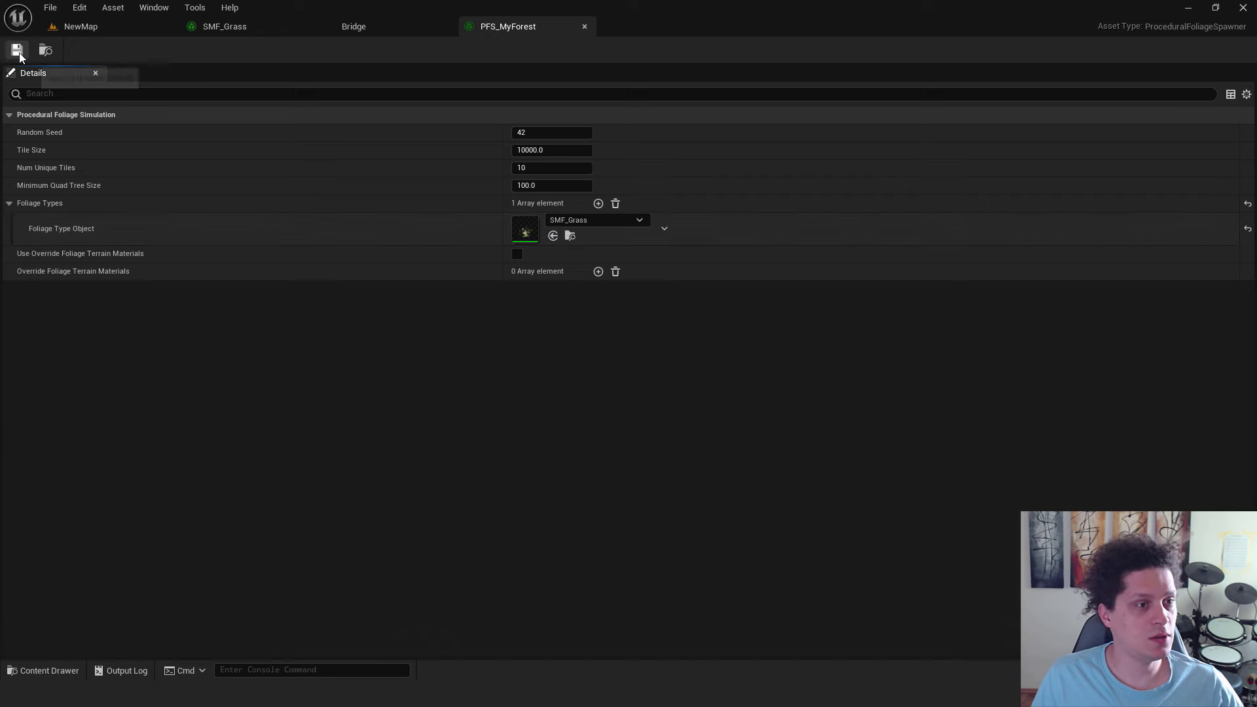
Select the PFS_MyForest volume in the NewMap level and resimulate its procedural foliage.
{"action": "left_click", "coordinate": [76, 26]}
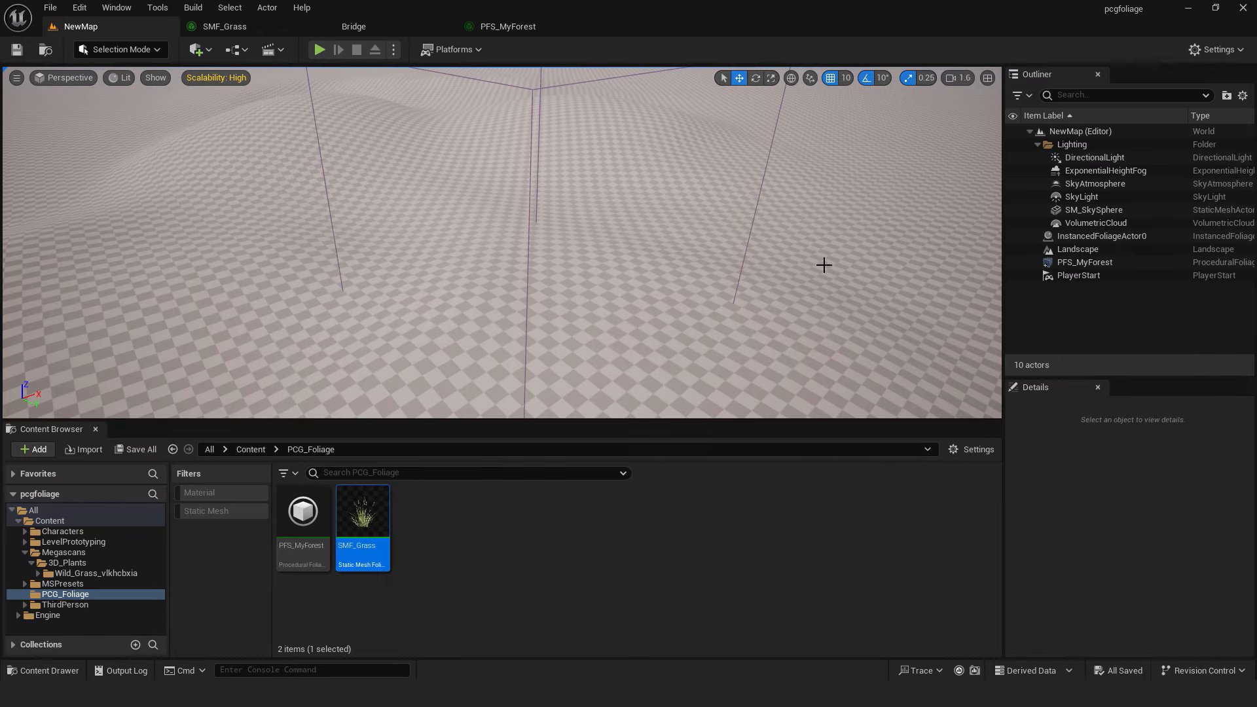
{"action": "left_click", "coordinate": [1071, 263]}
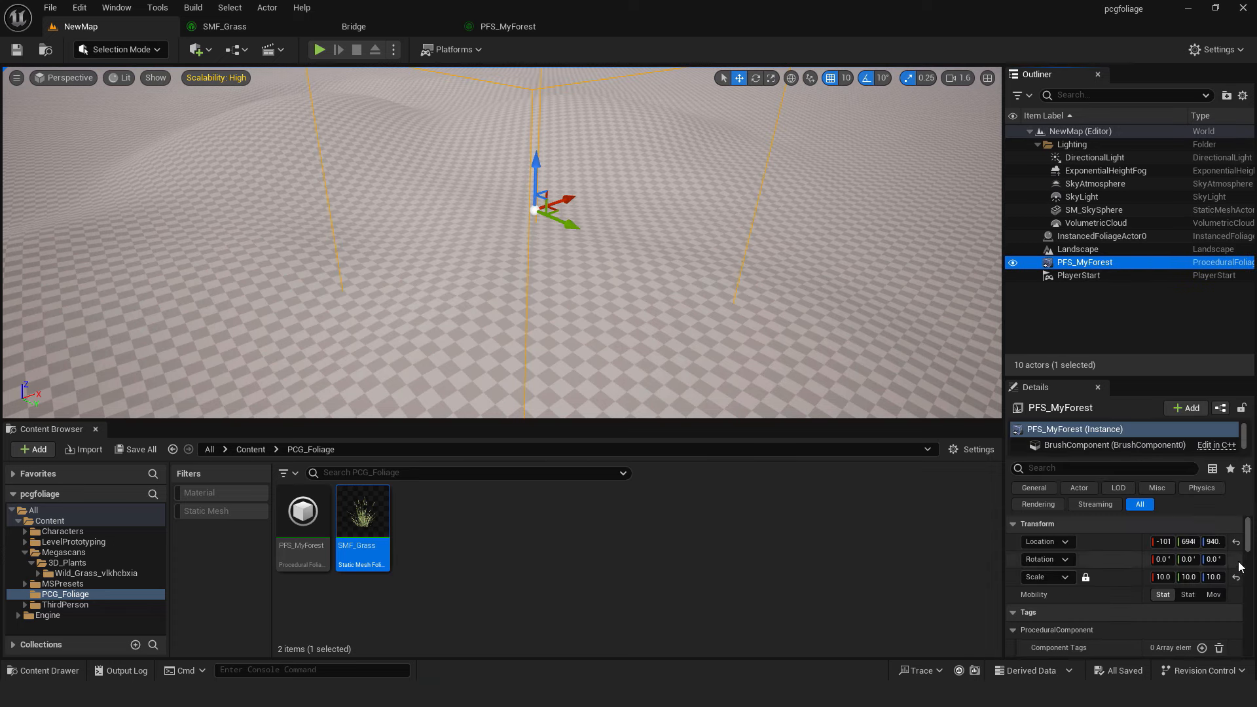
{"action": "left_click_drag", "start_coordinate": [1248, 537], "coordinate": [1249, 626]}
{"action": "left_click", "coordinate": [1178, 567]}
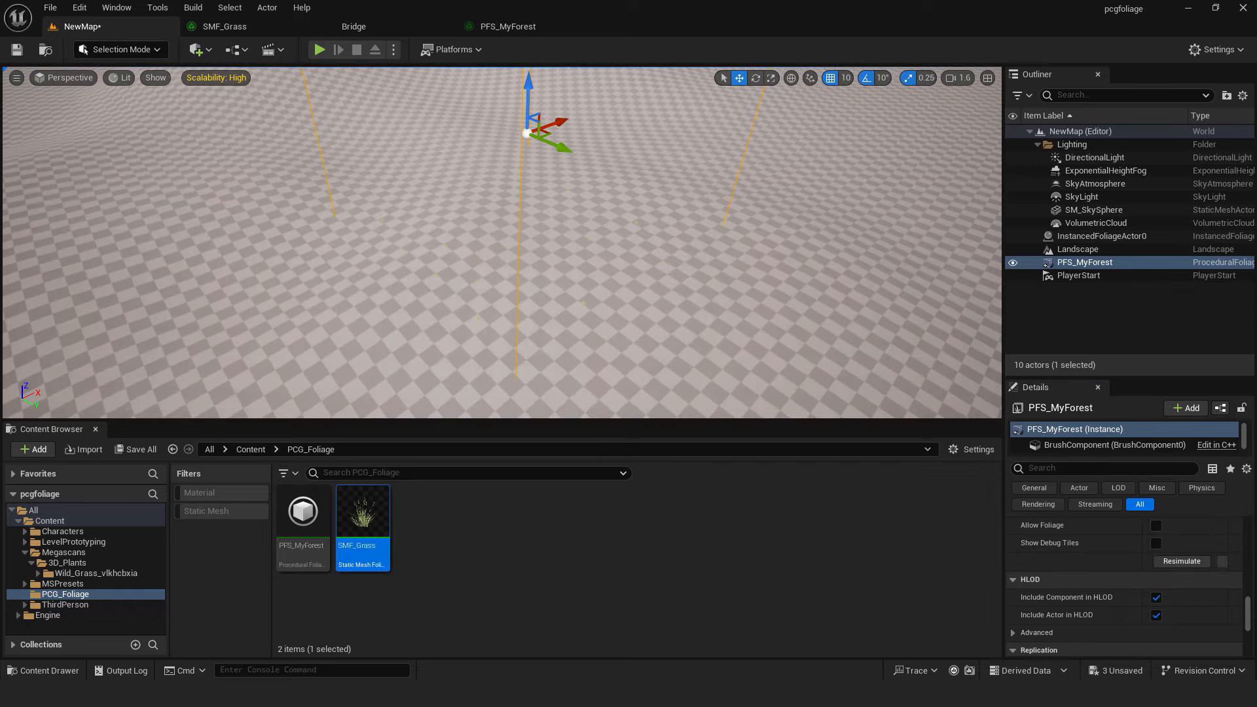
Examine up close the grass instances spawned on the landscape inside the PFS_MyForest volume.
{"action": "key", "text": "w"}
{"action": "right_click_drag", "start_coordinate": [503, 242], "coordinate": [514, 208]}
{"action": "key", "text": "w"}
{"action": "key", "text": "s"}
{"action": "key", "text": "w"}
{"action": "right_click_drag", "start_coordinate": [645, 245], "coordinate": [684, 261]}
{"action": "key", "text": "s"}
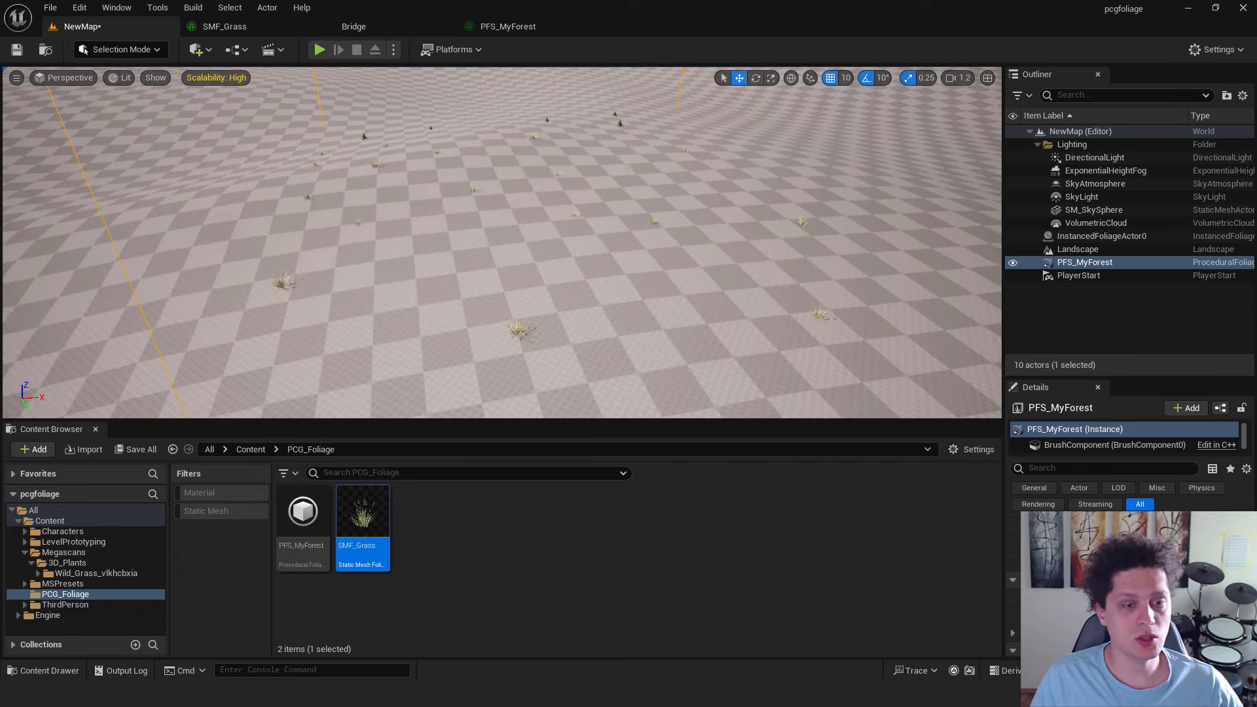
{"action": "right_click", "coordinate": [684, 258]}
Expand the procedural Collision, Clustering and Growth settings of SMF_Grass and set Collision Radius and Shade Radius to 1.0.
{"action": "left_click_drag", "start_coordinate": [233, 24], "coordinate": [497, 30]}
{"action": "left_click", "coordinate": [362, 27]}
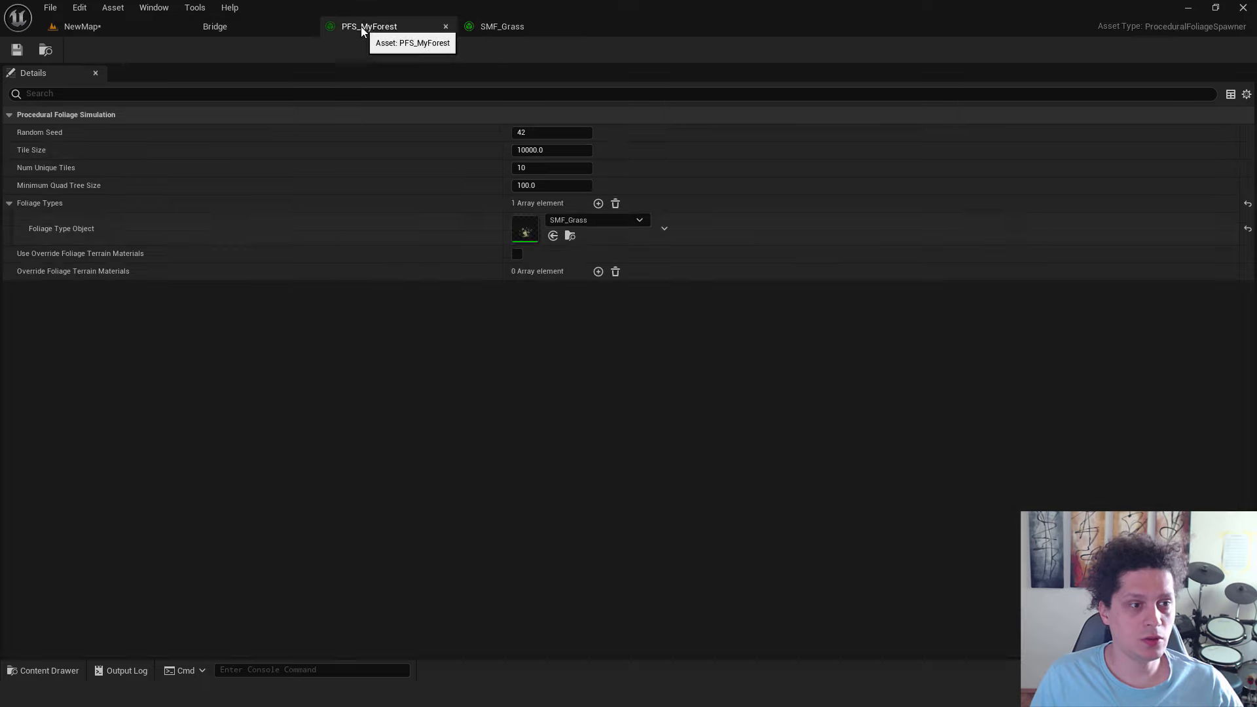
{"action": "left_click", "coordinate": [508, 30]}
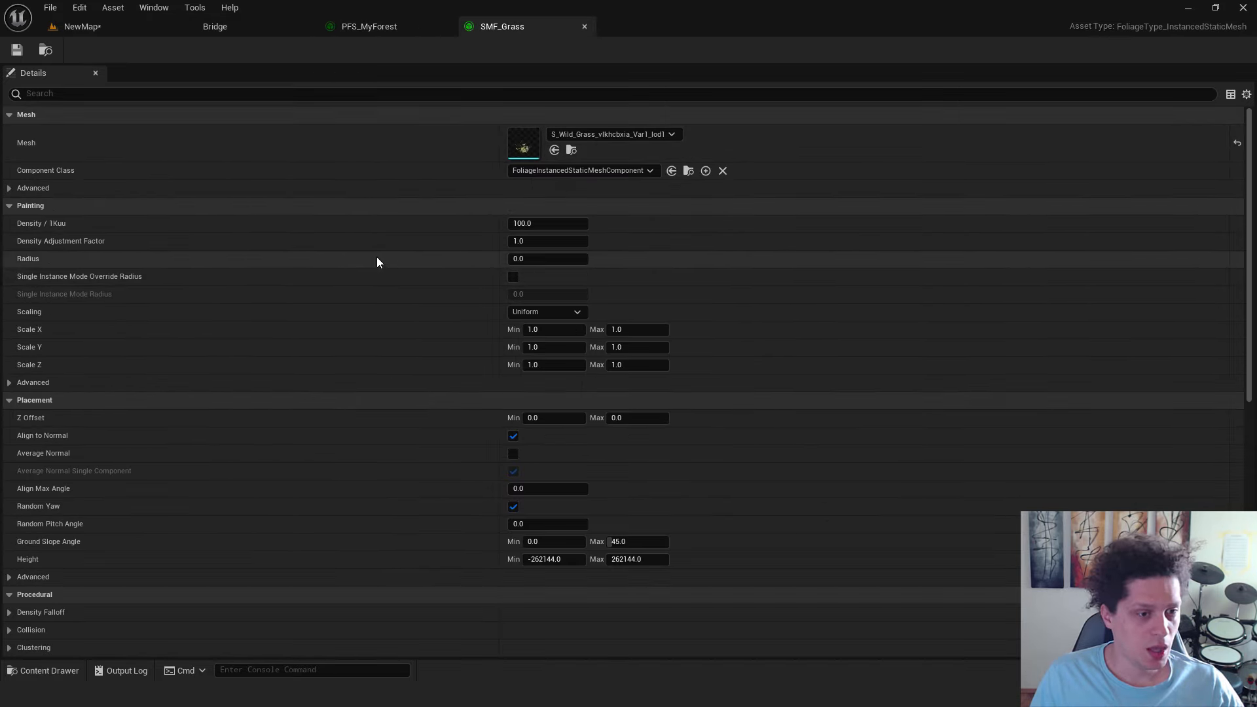
{"action": "scroll", "coordinate": [166, 278], "scroll_direction": "down", "scroll_amount": 4}
{"action": "scroll", "coordinate": [218, 326], "scroll_direction": "down", "scroll_amount": 7}
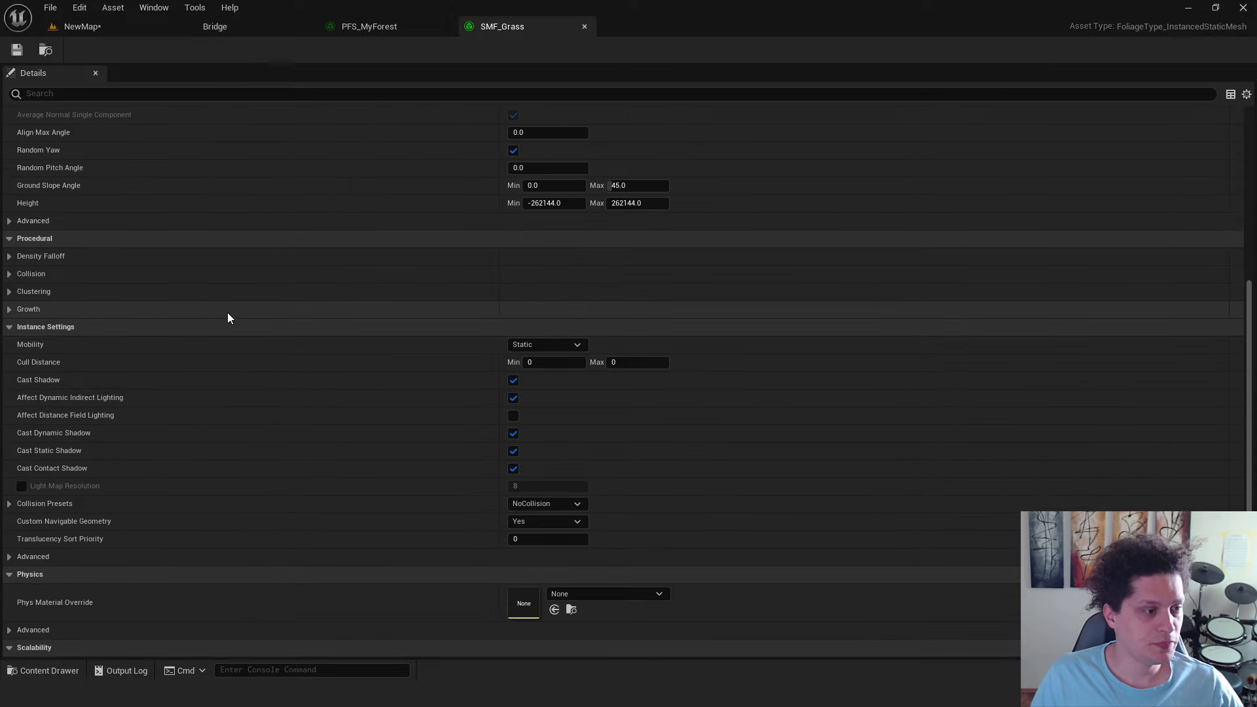
{"action": "left_click", "coordinate": [9, 240]}
{"action": "left_click", "coordinate": [9, 240]}
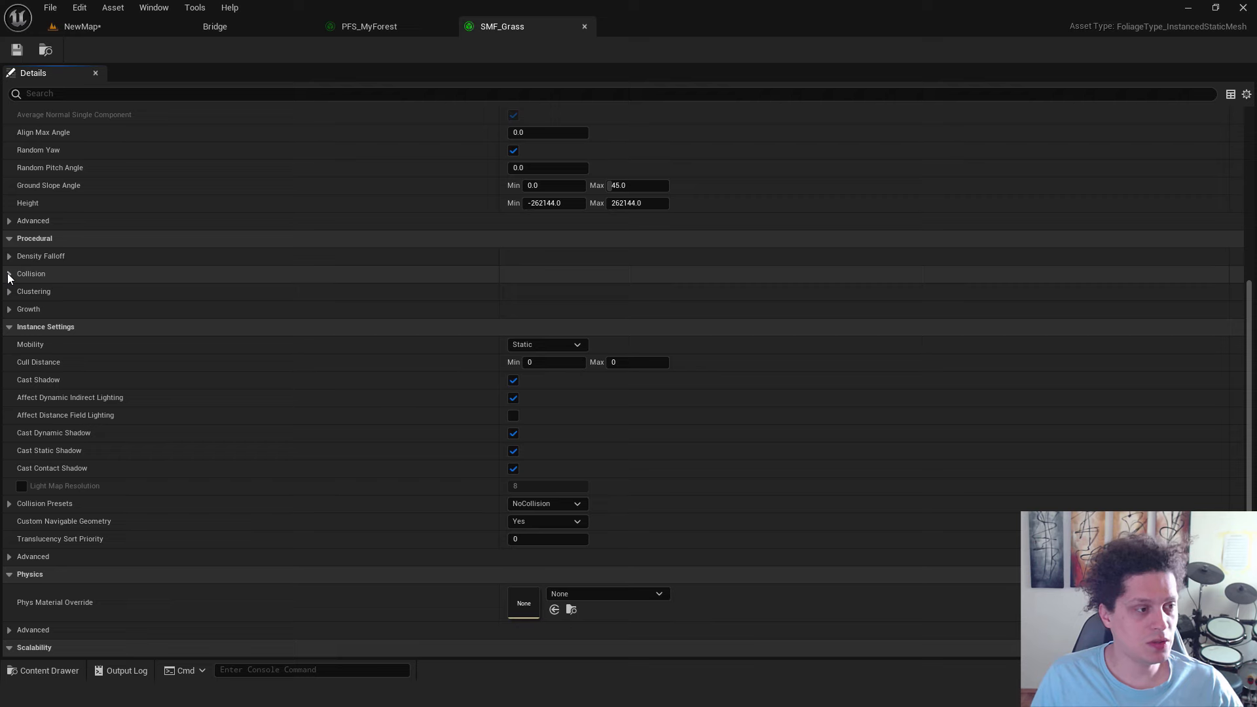
{"action": "left_click", "coordinate": [9, 276]}
{"action": "left_click", "coordinate": [9, 327]}
{"action": "left_click", "coordinate": [10, 470]}
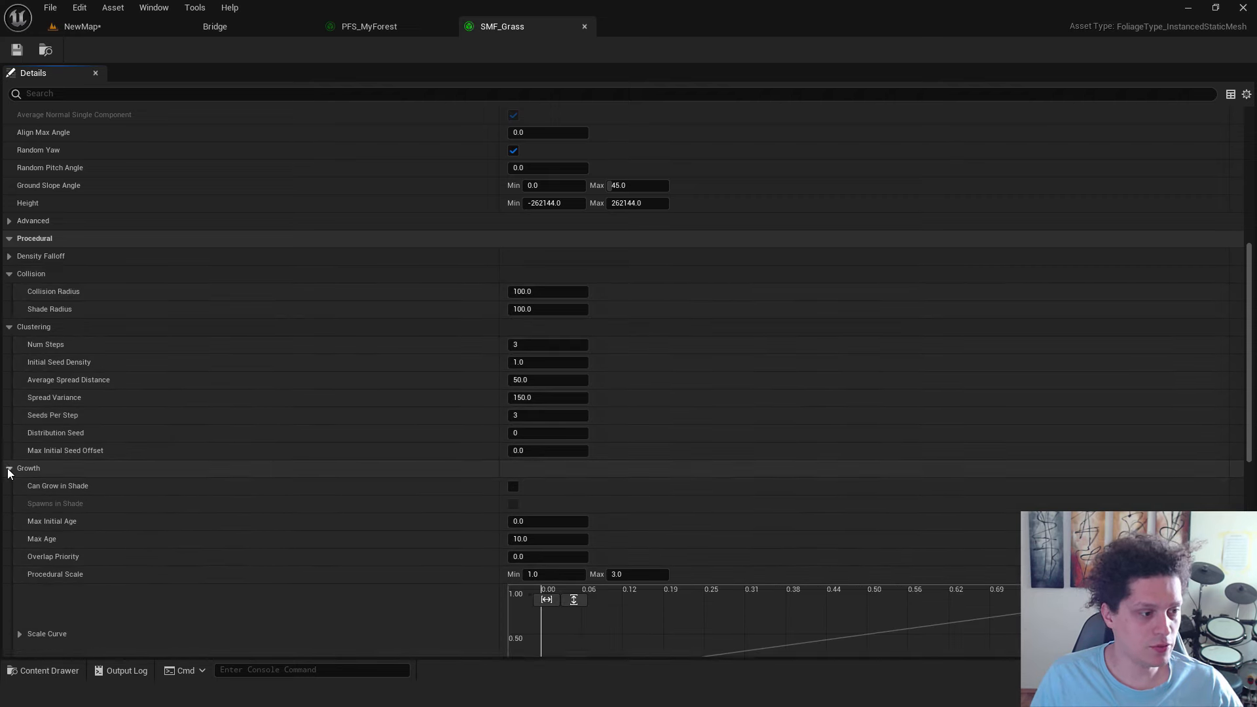
{"action": "scroll", "coordinate": [9, 472], "scroll_direction": "down", "scroll_amount": 1}
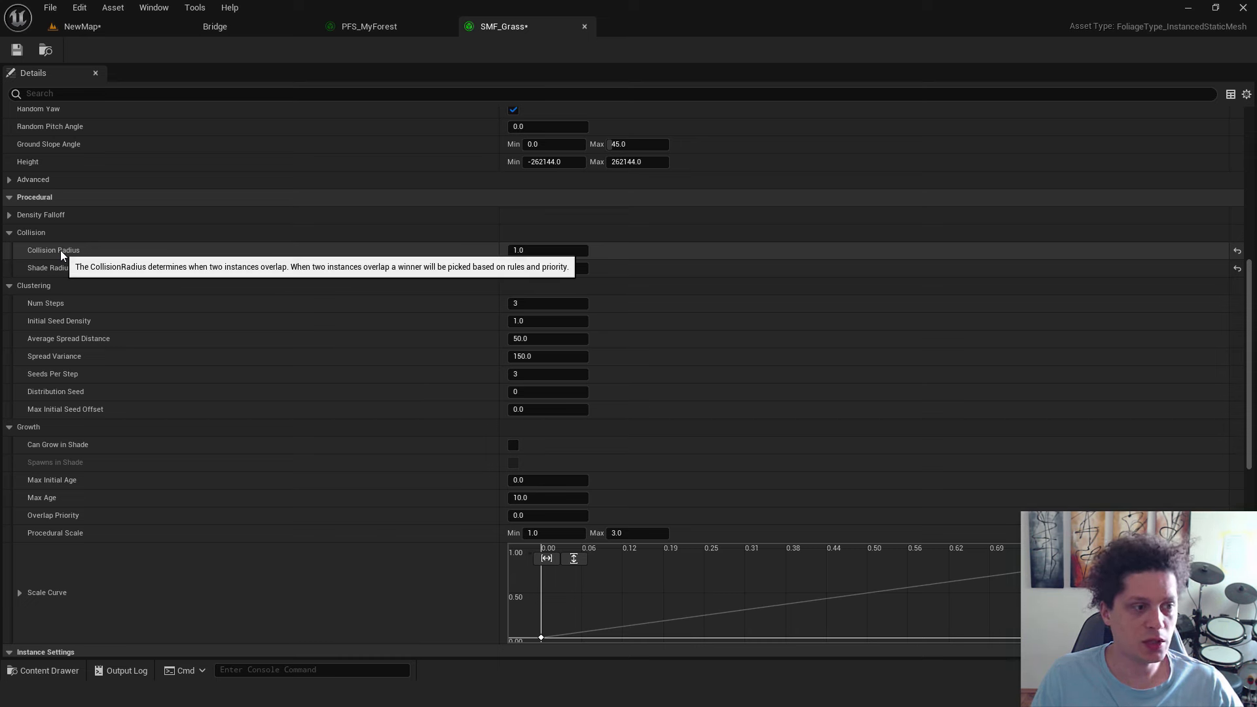
{"action": "left_click", "coordinate": [82, 26]}
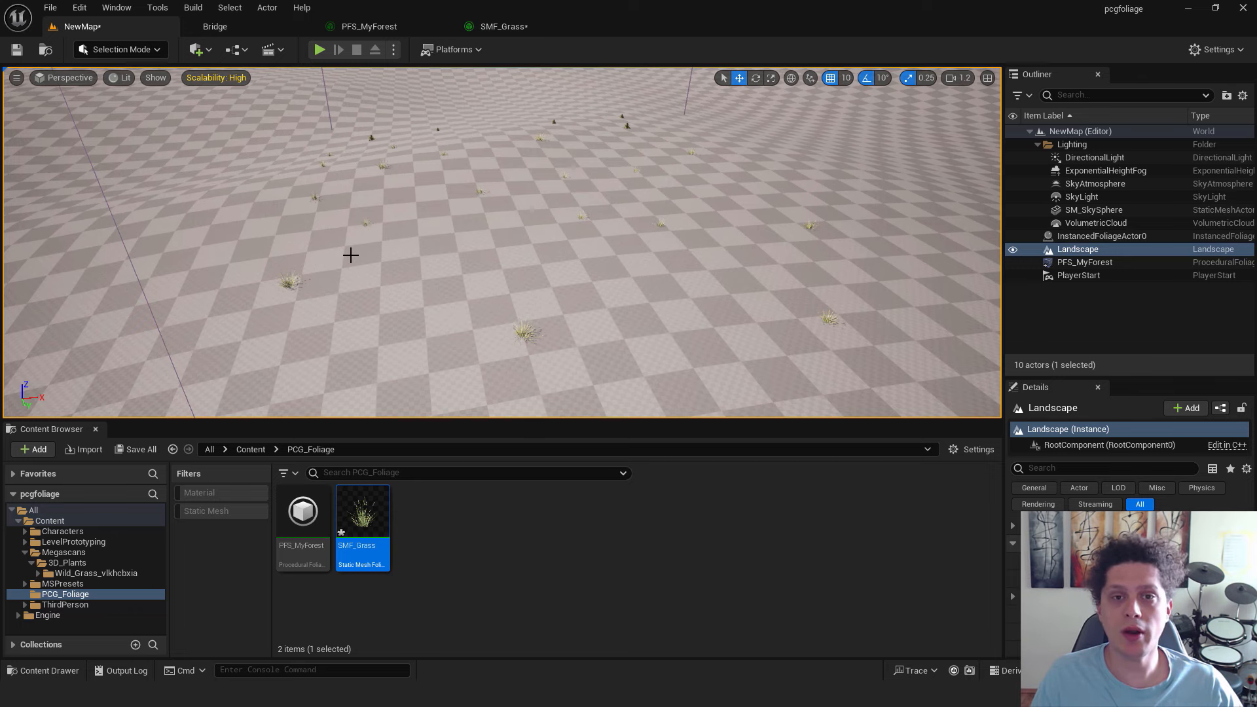
{"action": "left_click", "coordinate": [380, 26]}
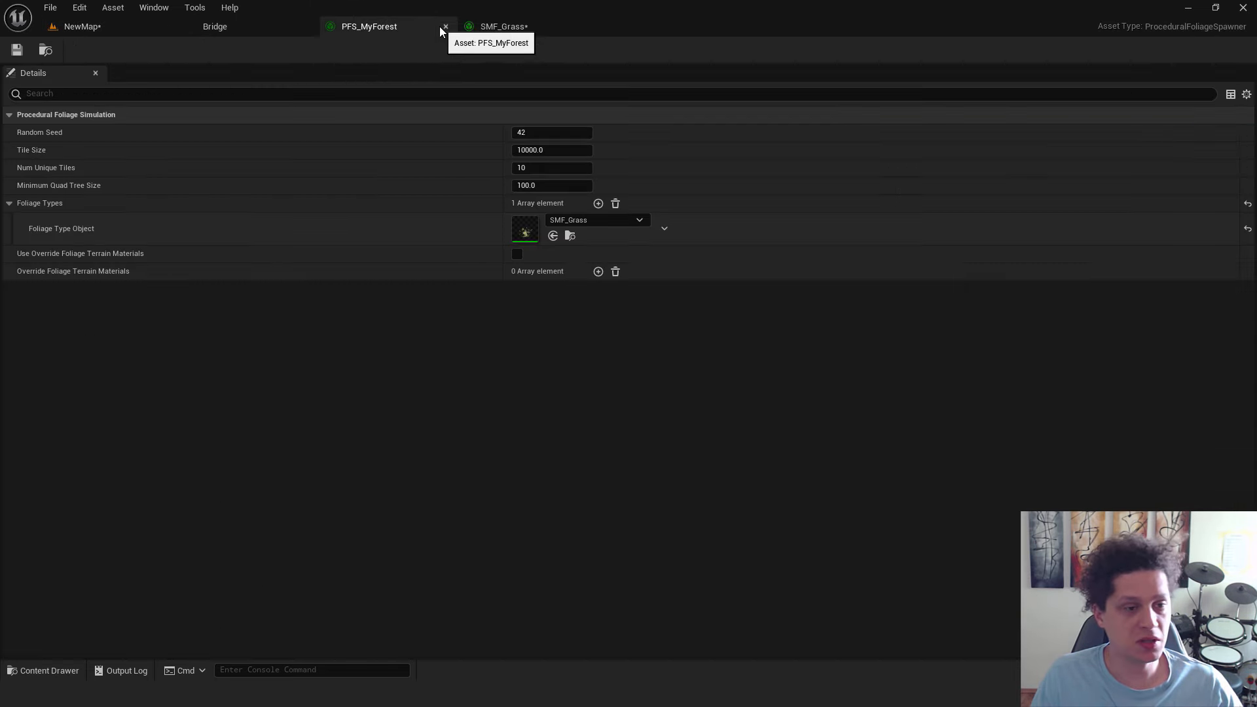
{"action": "left_click", "coordinate": [485, 27]}
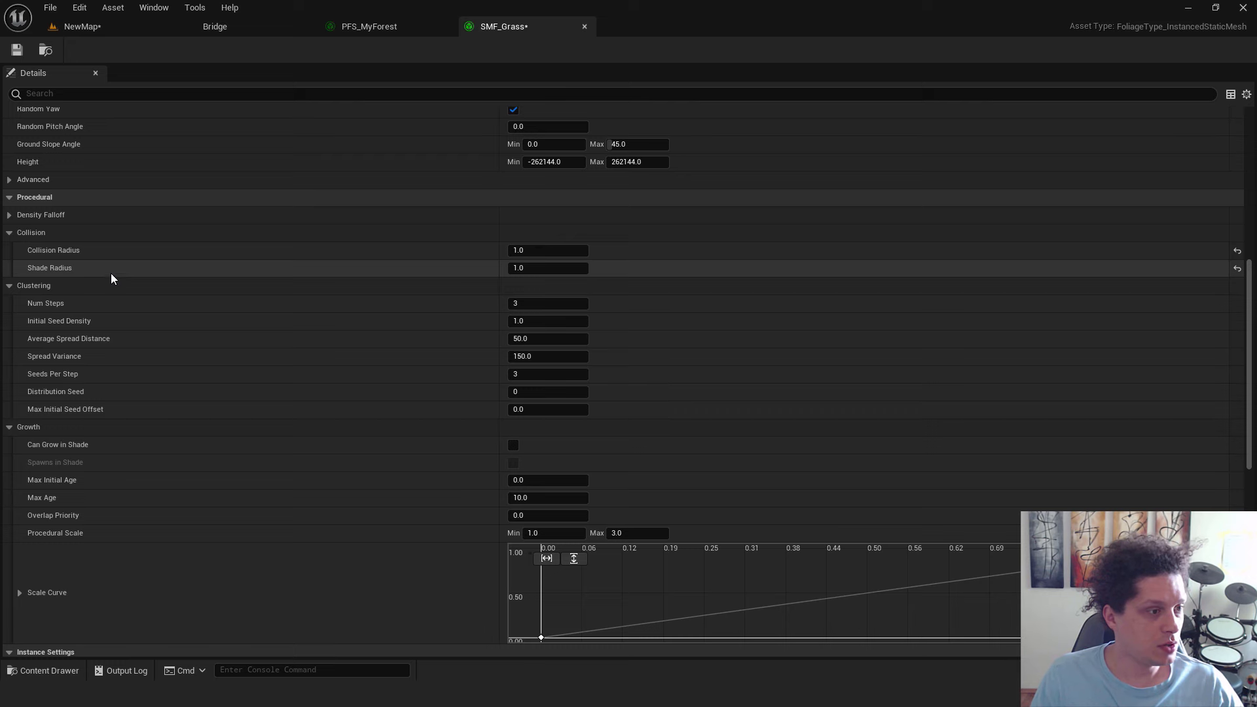
{"action": "mouse_move", "coordinate": [59, 269]}
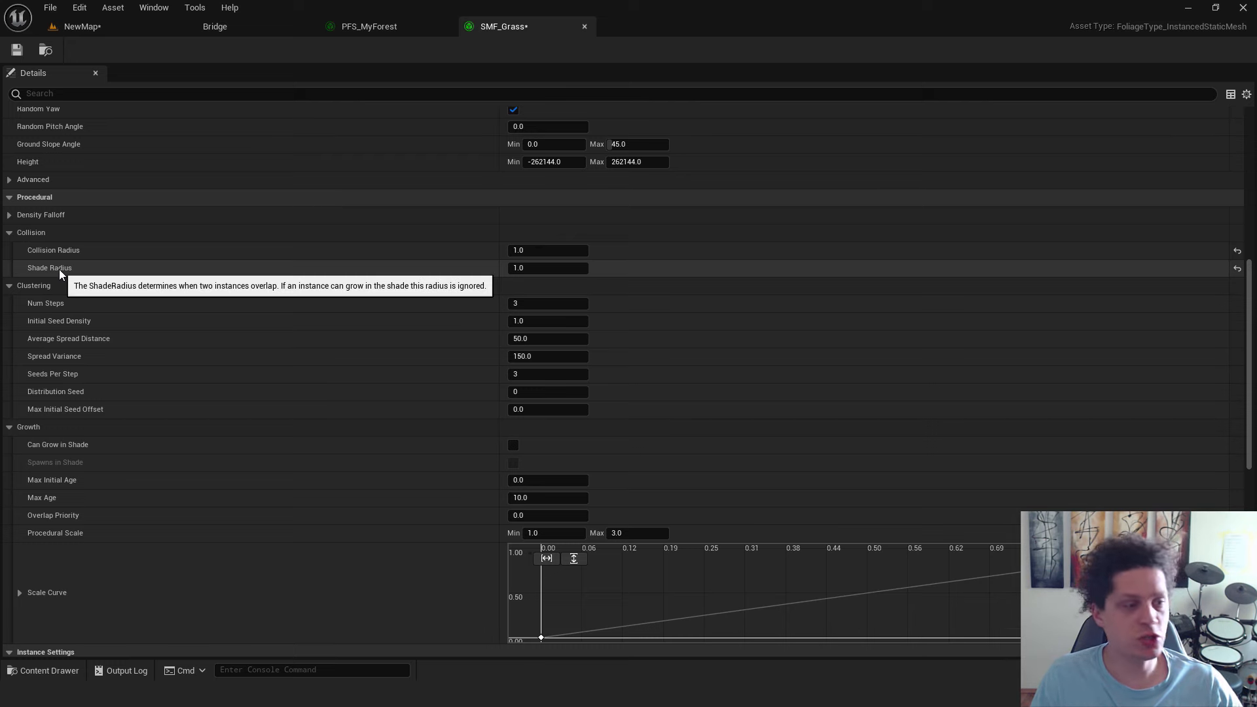
Check the sparse grass in the NewMap level and set the Initial Seed Density of SMF_Grass to 5.0.
{"action": "left_click", "coordinate": [98, 26]}
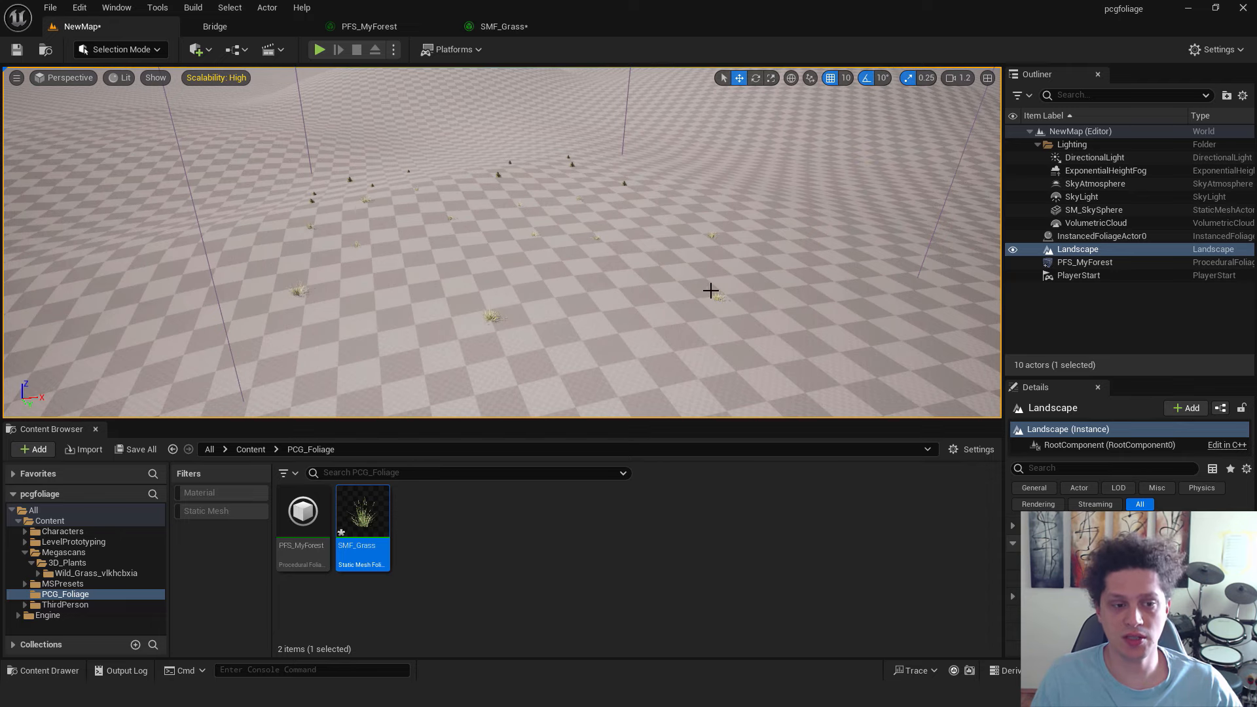
{"action": "right_click_drag", "start_coordinate": [711, 290], "coordinate": [424, 292]}
{"action": "mouse_move", "coordinate": [313, 305]}
{"action": "right_mouse_down"}
{"action": "mouse_move", "coordinate": [295, 306]}
{"action": "mouse_move", "coordinate": [319, 297]}
{"action": "right_mouse_up"}
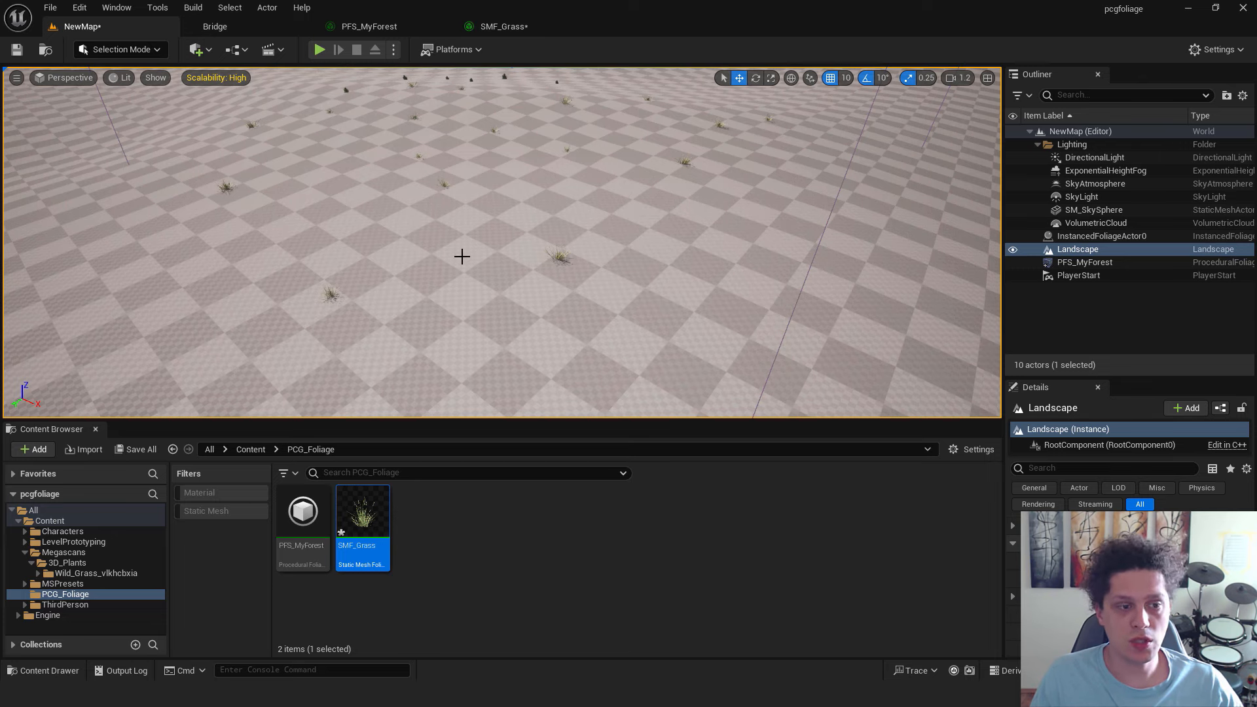
{"action": "left_click", "coordinate": [504, 26]}
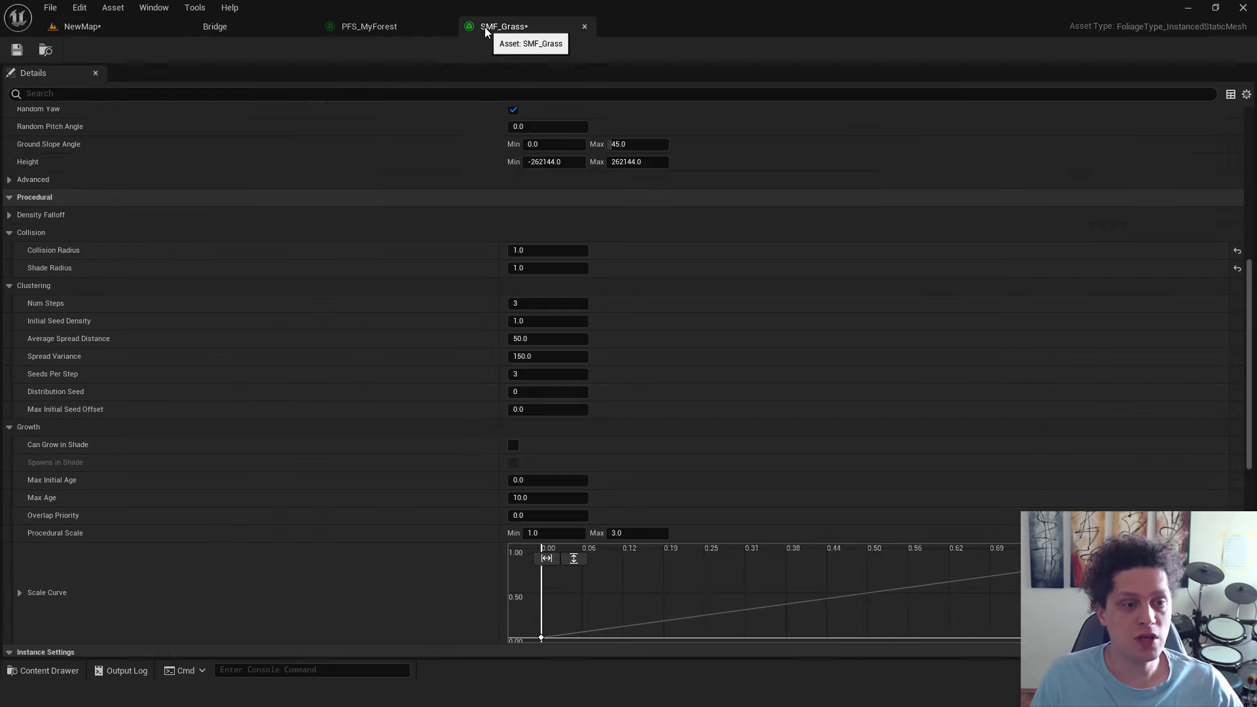
{"action": "left_click", "coordinate": [539, 303]}
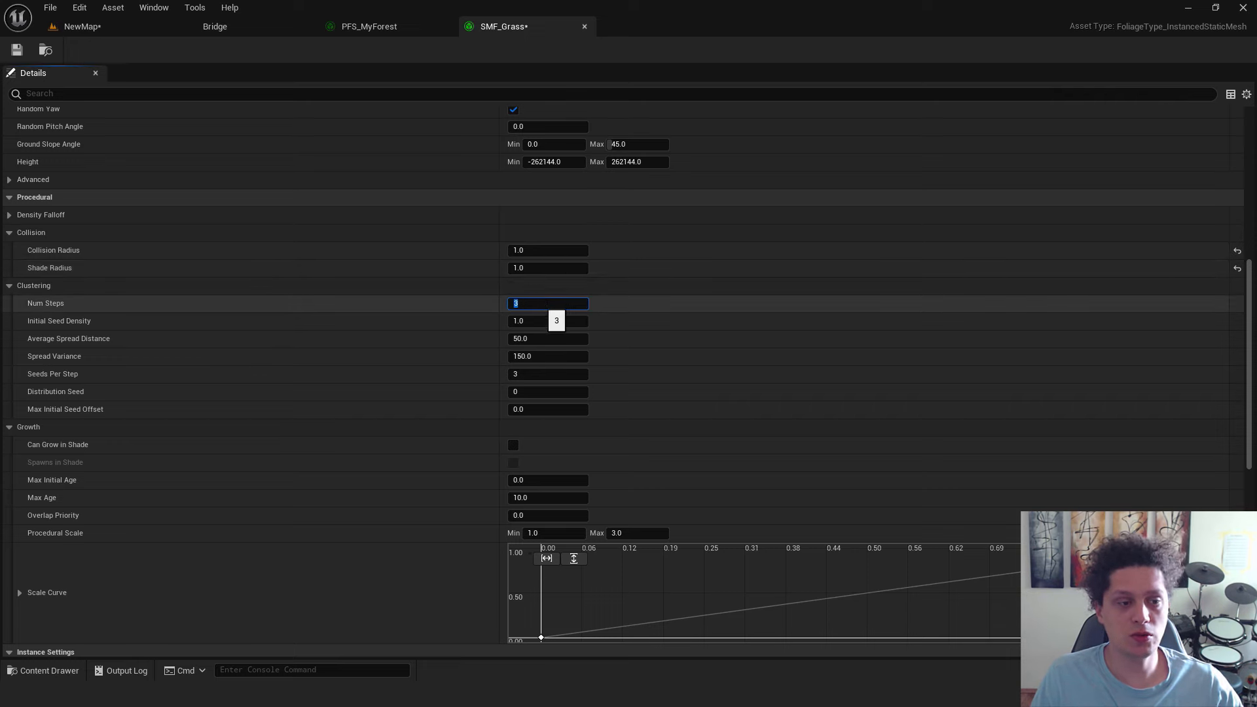
{"action": "left_click", "coordinate": [116, 32]}
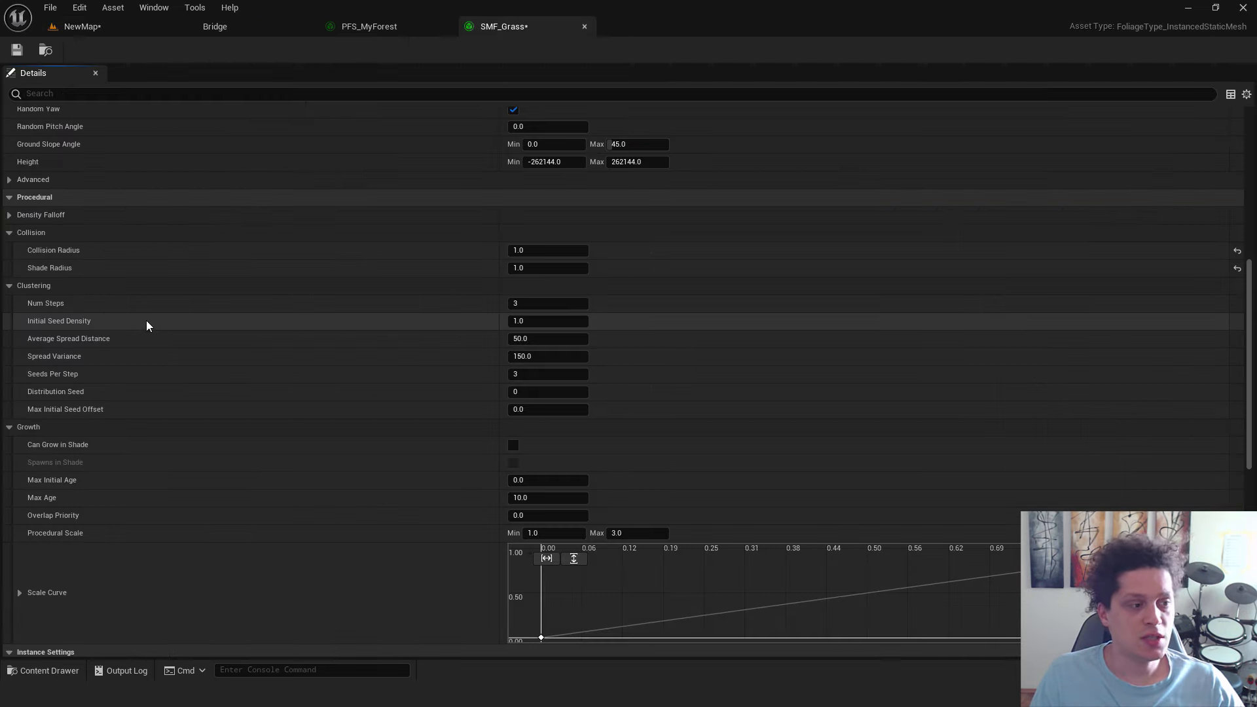
{"action": "left_click", "coordinate": [549, 321]}
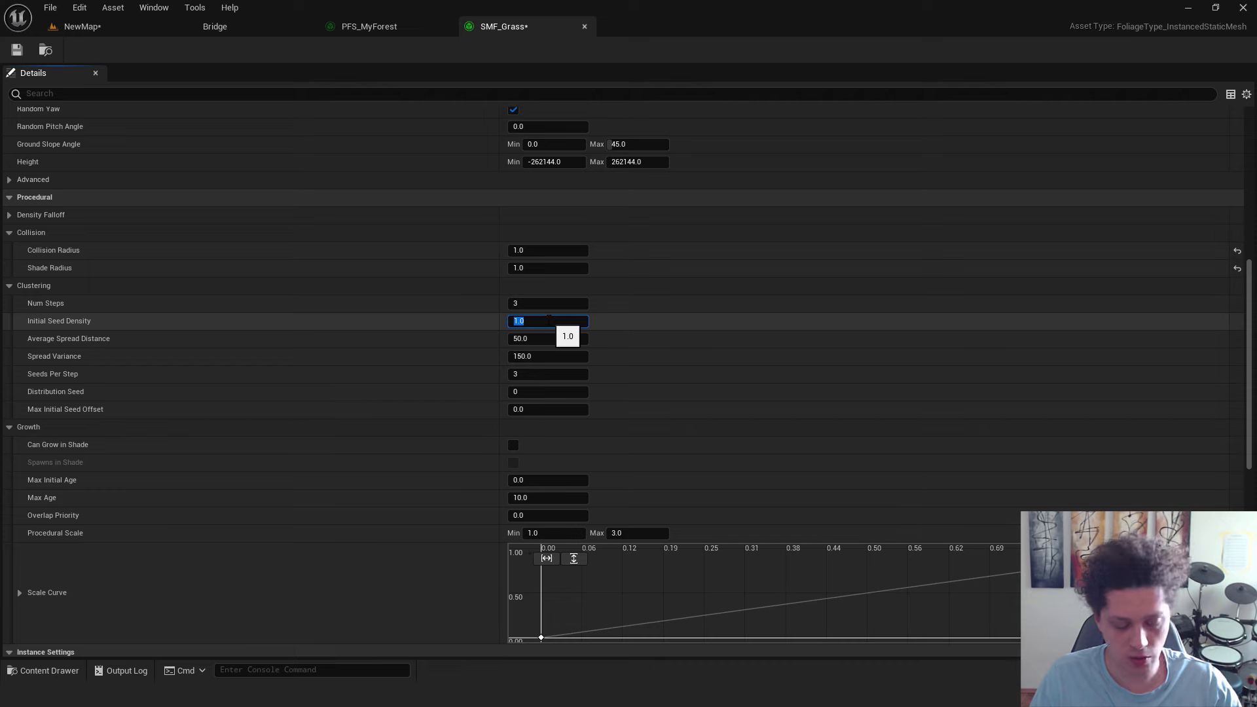
{"action": "type", "text": "5"}
{"action": "key", "text": "Return"}
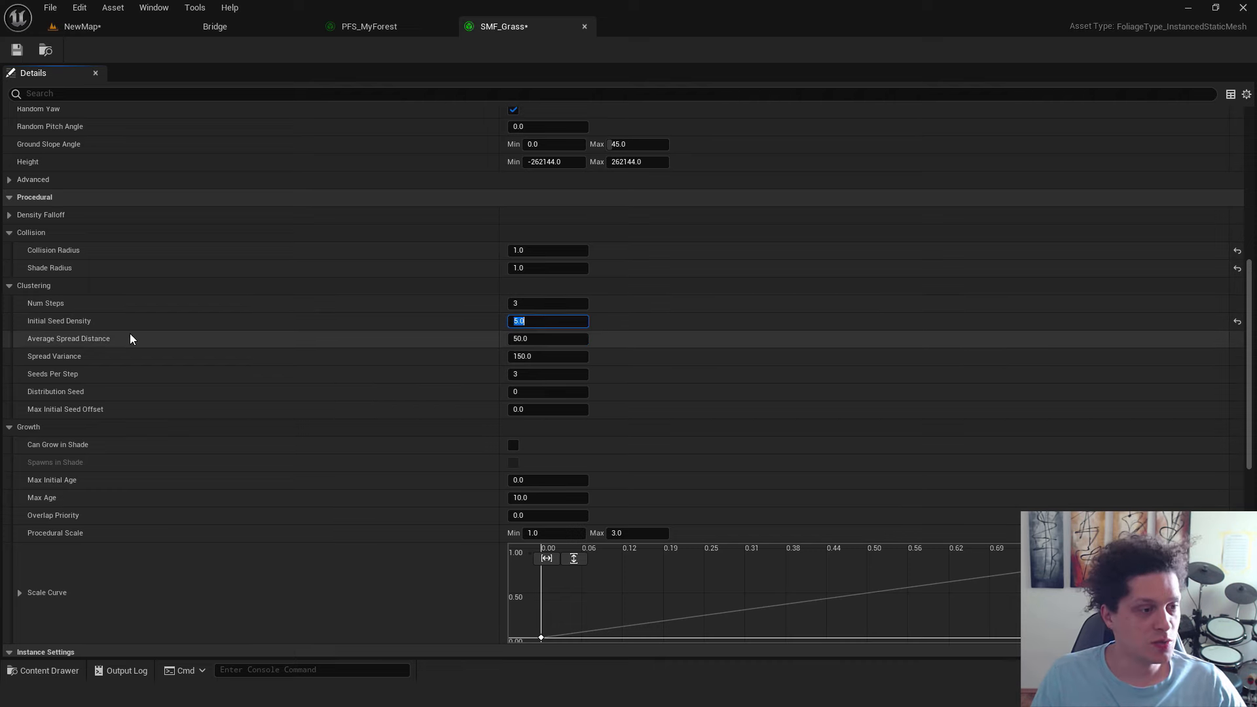
Enable Can Grow in Shade in the Growth settings of SMF_Grass and save the asset.
{"action": "left_click", "coordinate": [47, 49]}
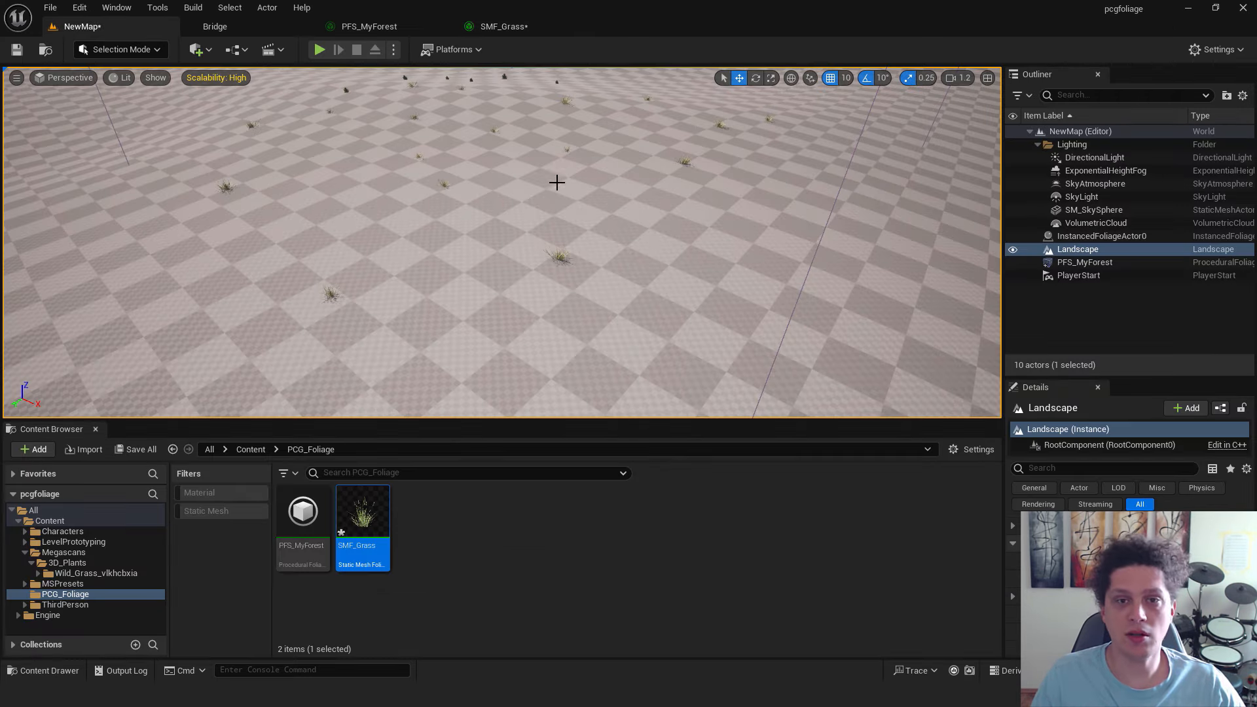
{"action": "left_click", "coordinate": [520, 25]}
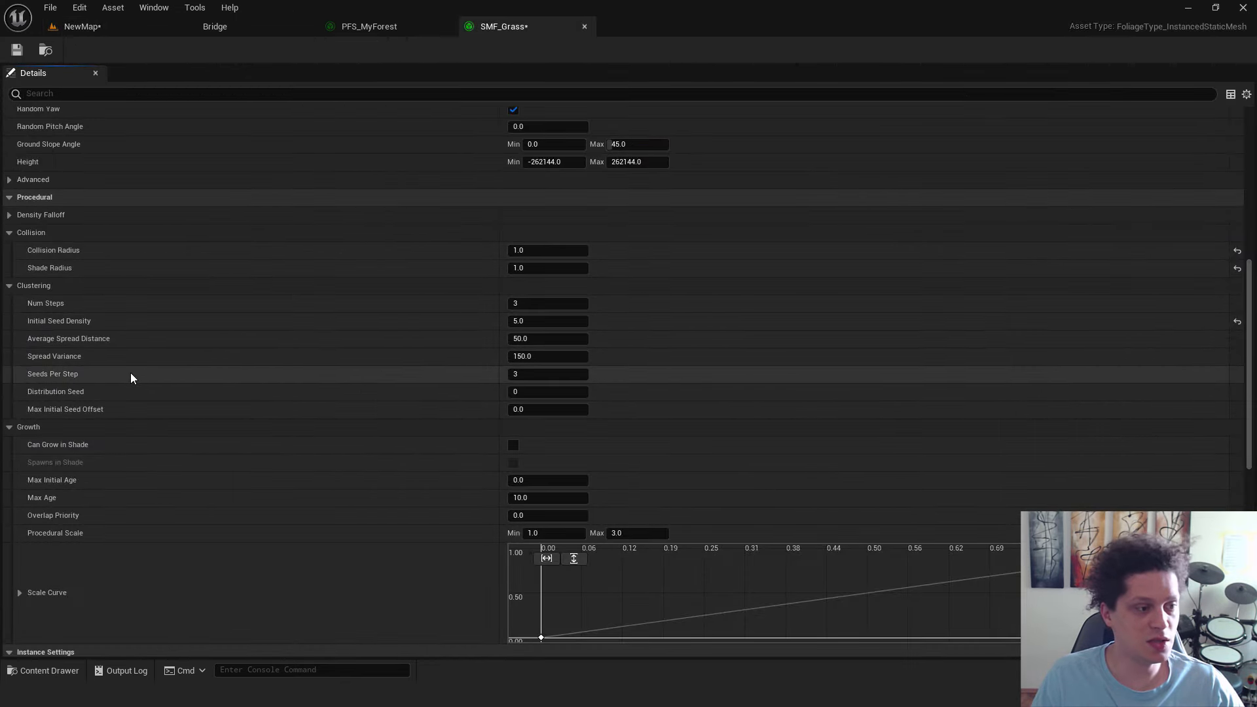
{"action": "left_click", "coordinate": [549, 373]}
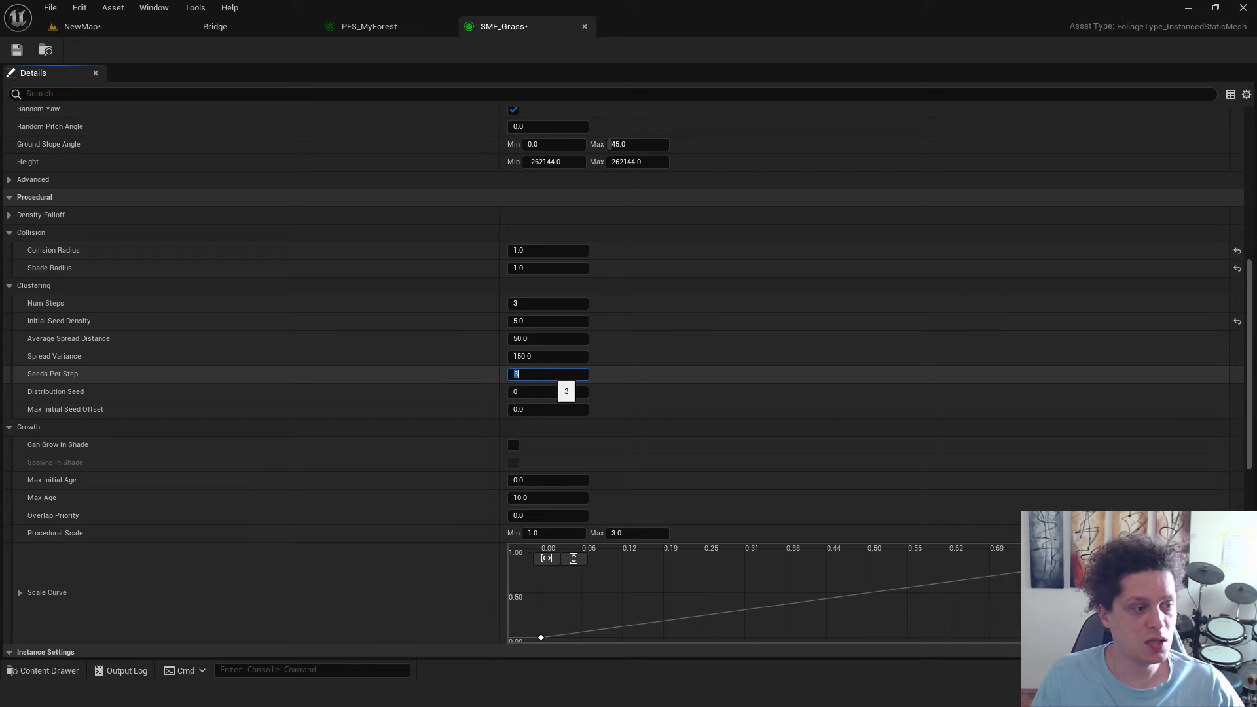
{"action": "left_click", "coordinate": [111, 27]}
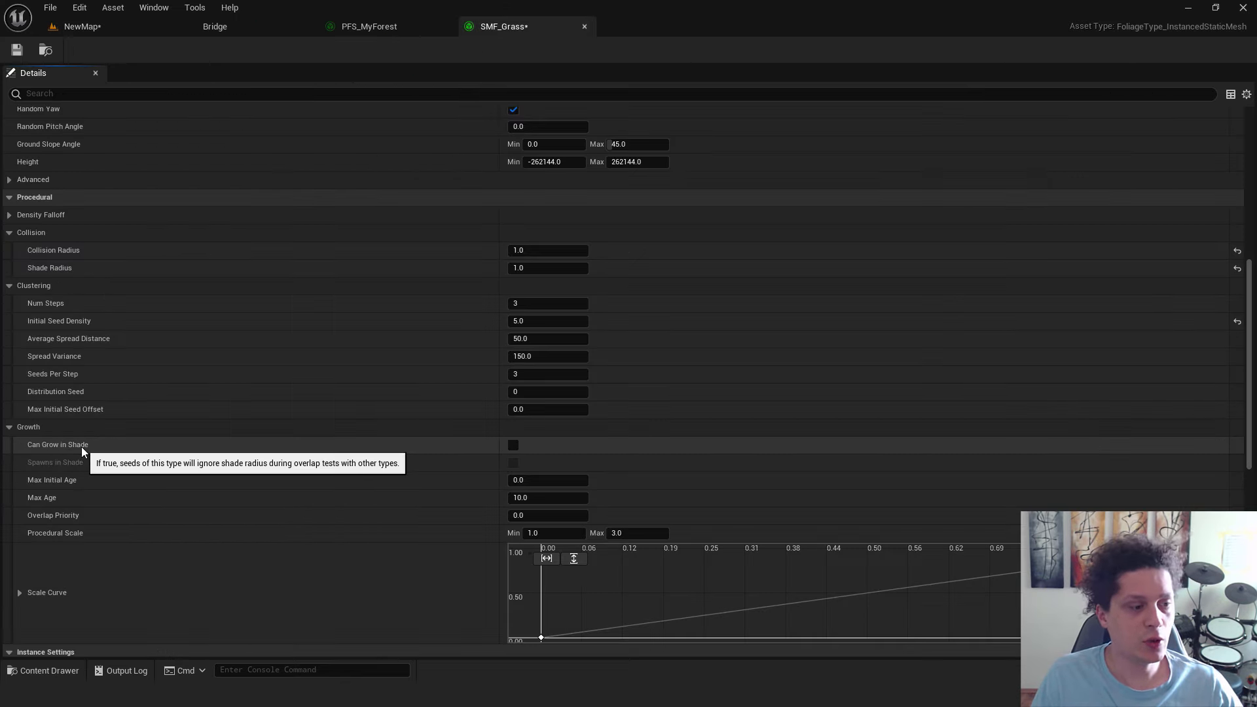
{"action": "left_click", "coordinate": [513, 445]}
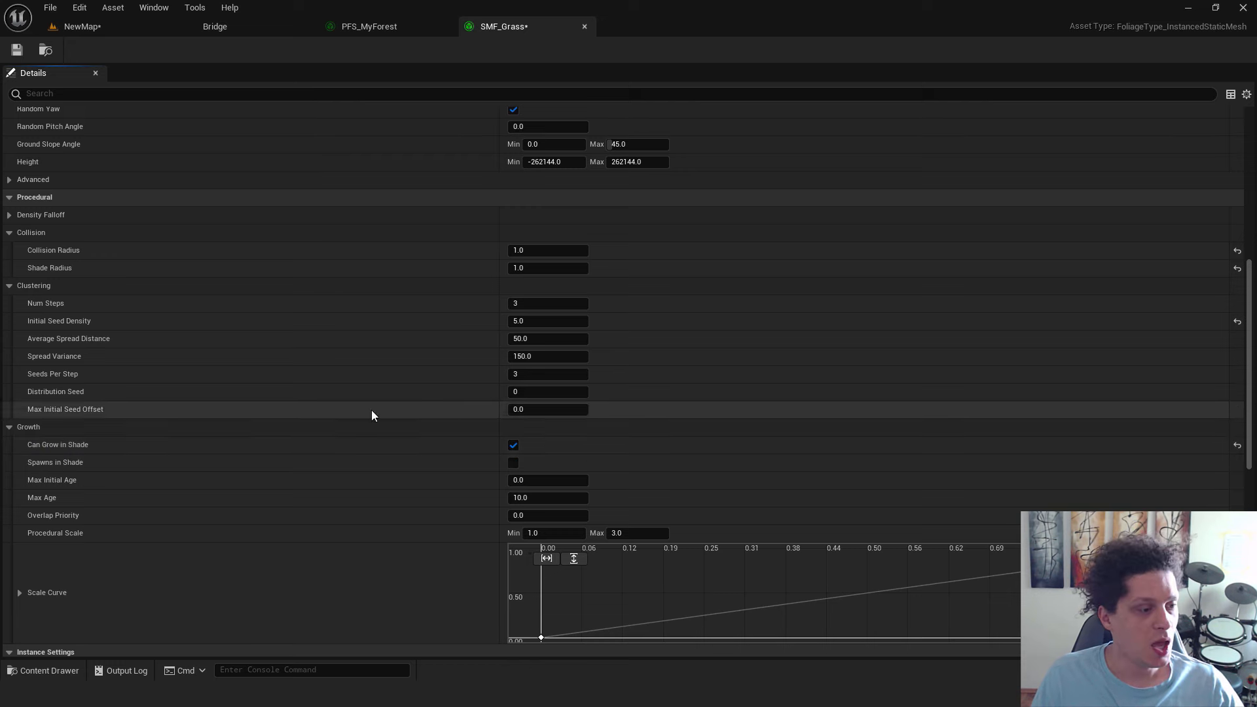
{"action": "mouse_move", "coordinate": [45, 466]}
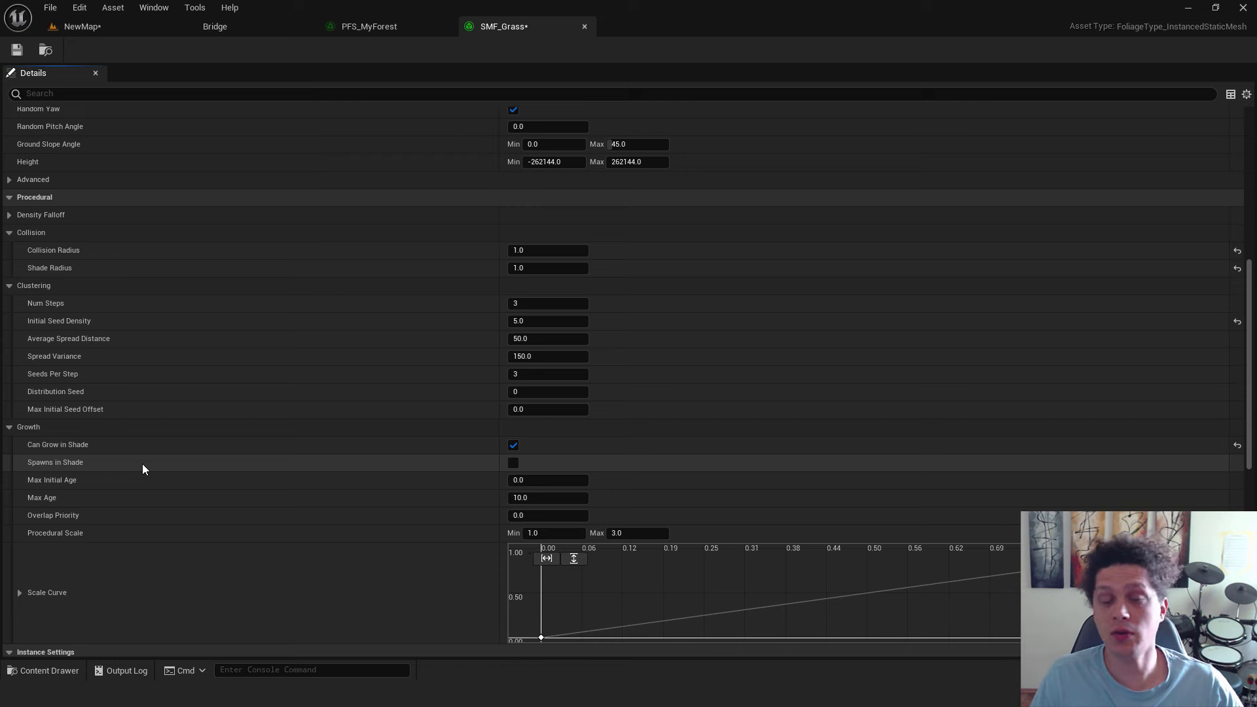
{"action": "left_click", "coordinate": [18, 51]}
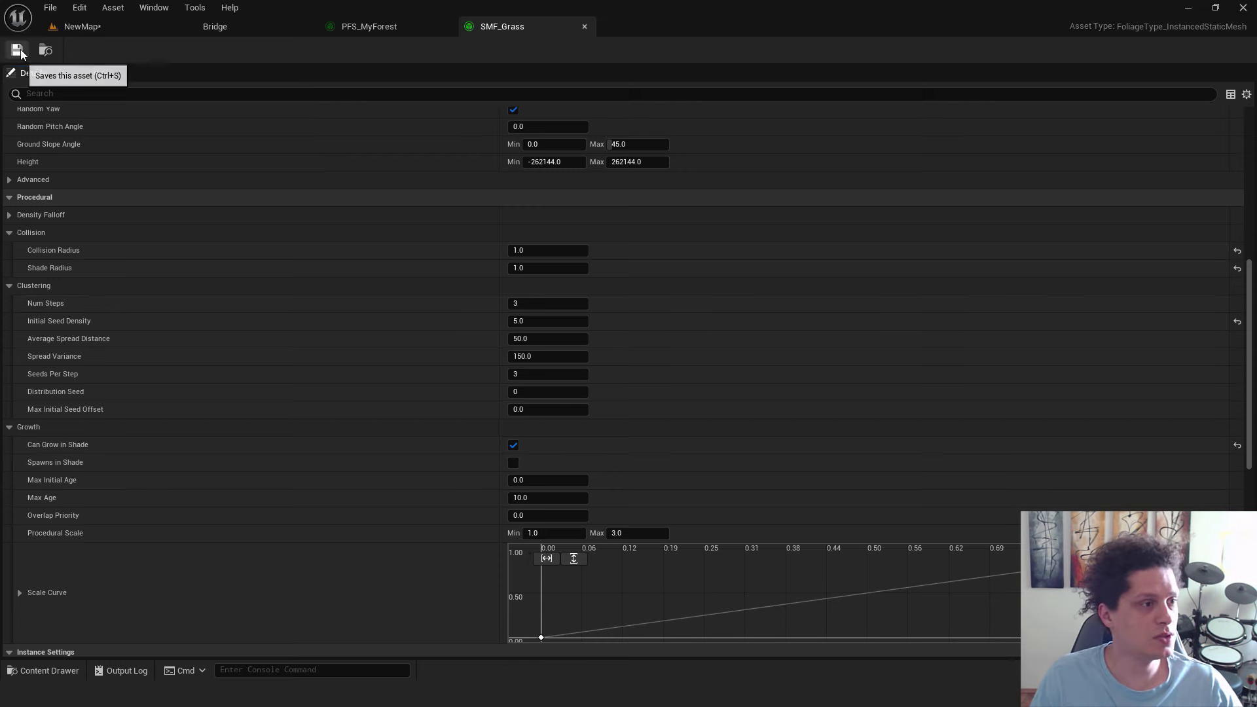
Select the PFS_MyForest volume in the NewMap level and resimulate it with the updated SMF_Grass settings.
{"action": "left_click", "coordinate": [82, 26]}
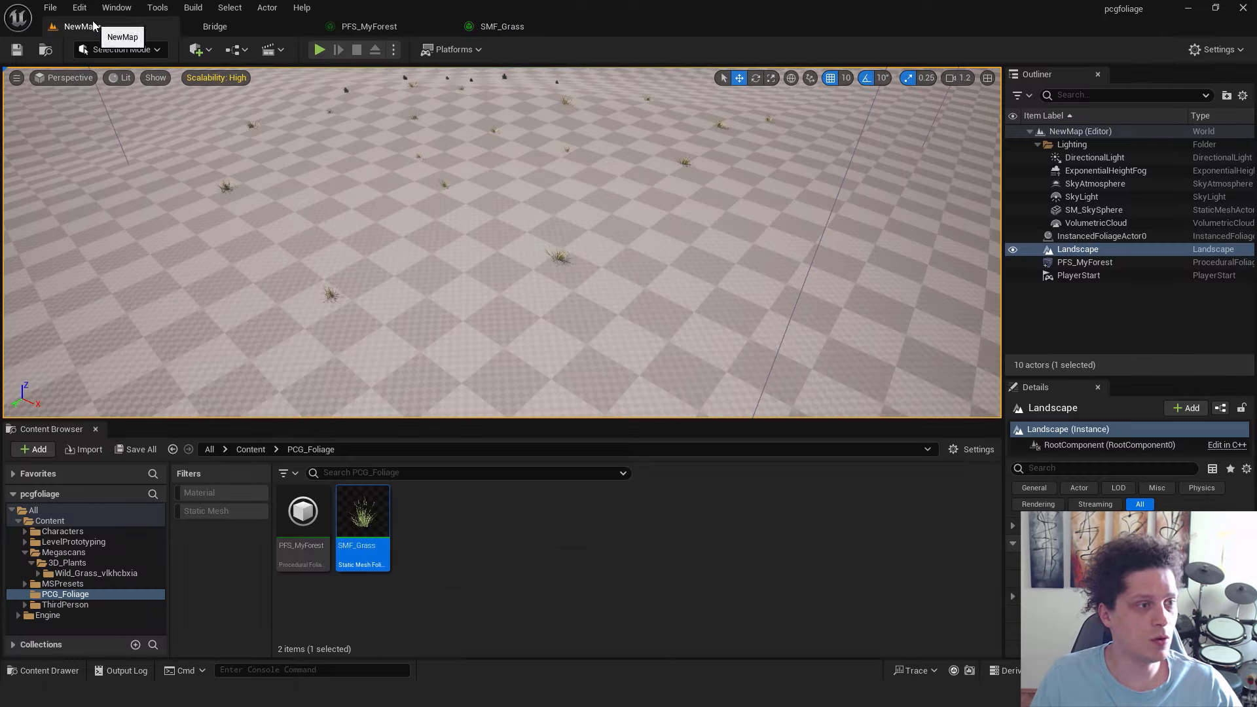
{"action": "left_click", "coordinate": [1083, 267]}
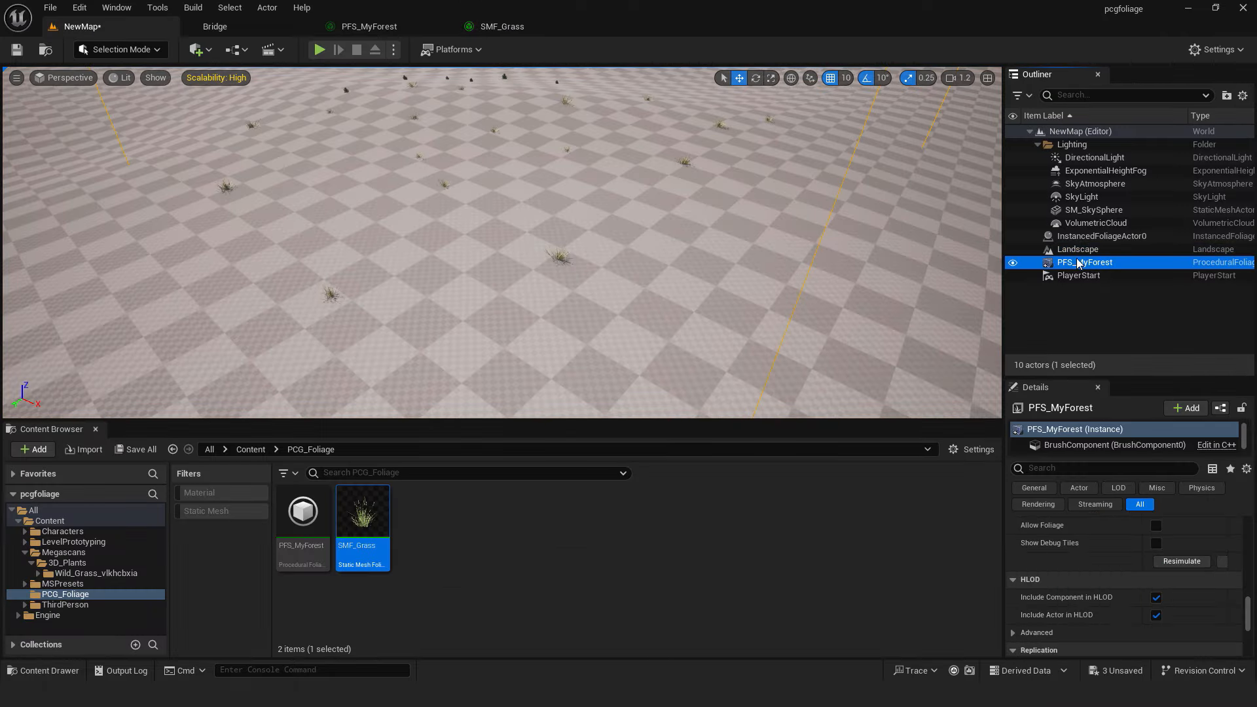
{"action": "left_click", "coordinate": [1188, 566]}
Examine the density and distribution of the resimulated grass from ground level and from above.
{"action": "right_click_drag", "start_coordinate": [755, 313], "coordinate": [880, 288]}
{"action": "key", "text": "w"}
{"action": "key", "text": "w"}
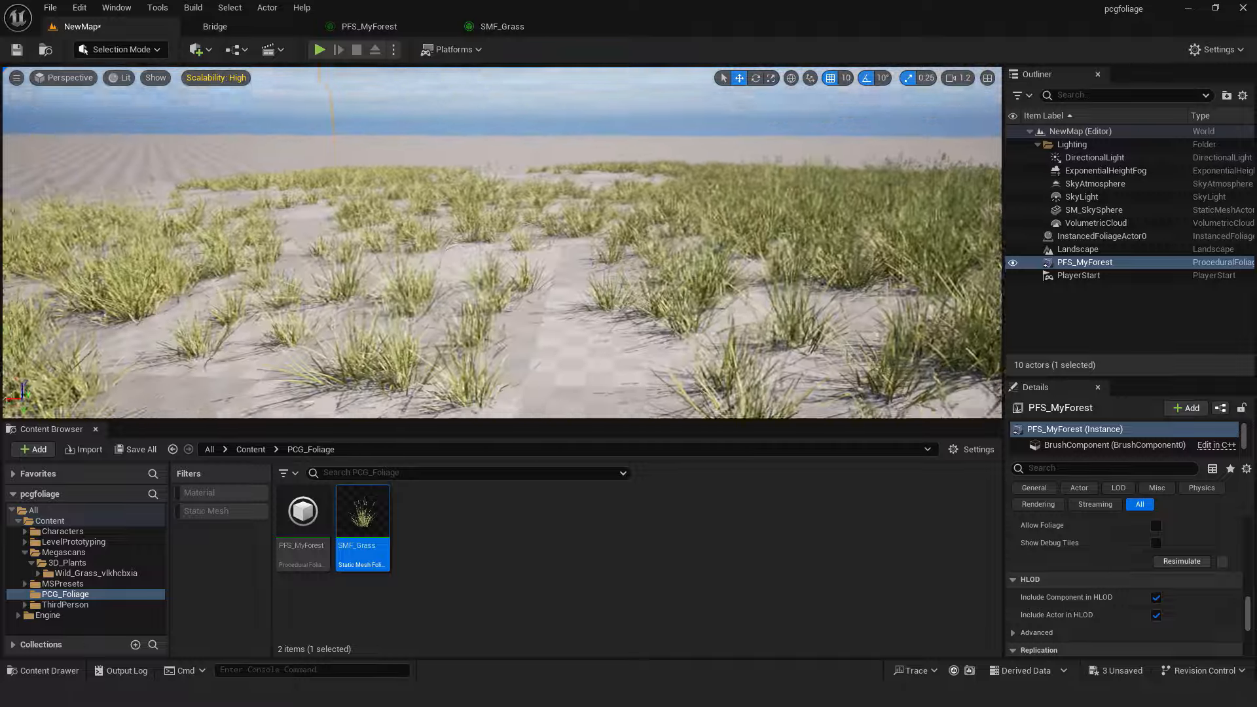
{"action": "right_click_drag", "start_coordinate": [706, 238], "coordinate": [706, 285]}
{"action": "key", "text": "s"}
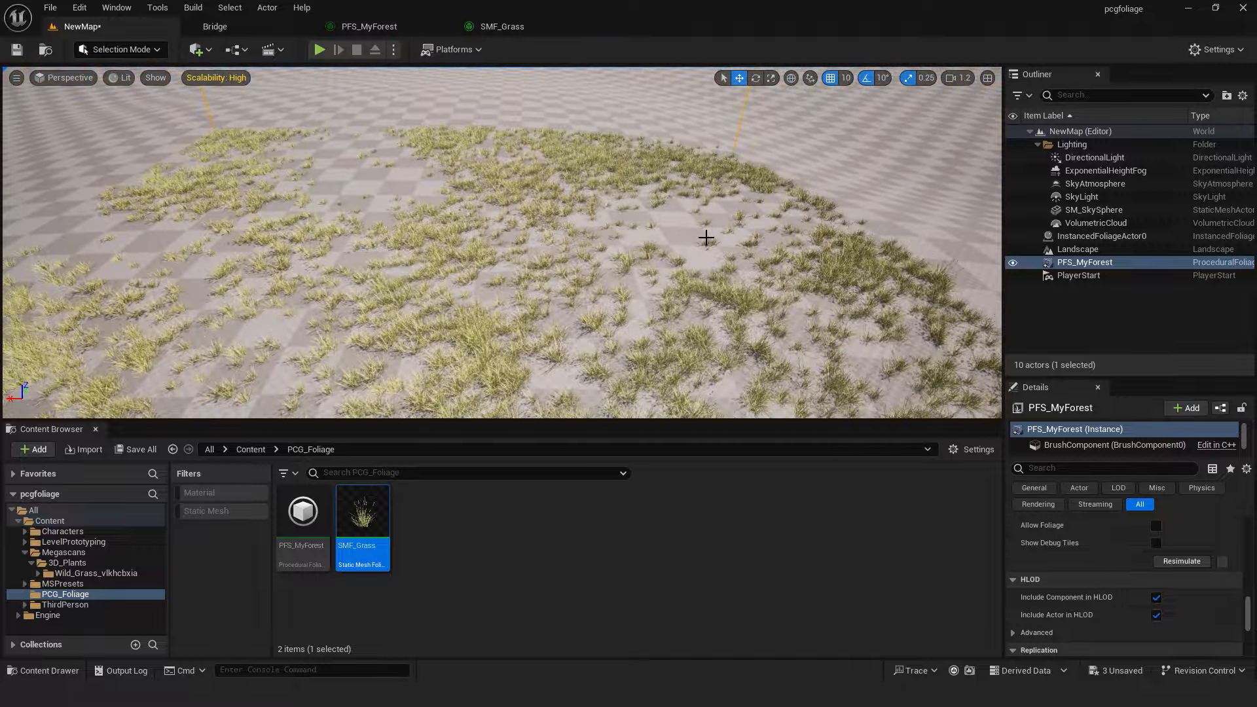
{"action": "key", "text": "w"}
{"action": "right_click_drag", "start_coordinate": [684, 178], "coordinate": [648, 208]}
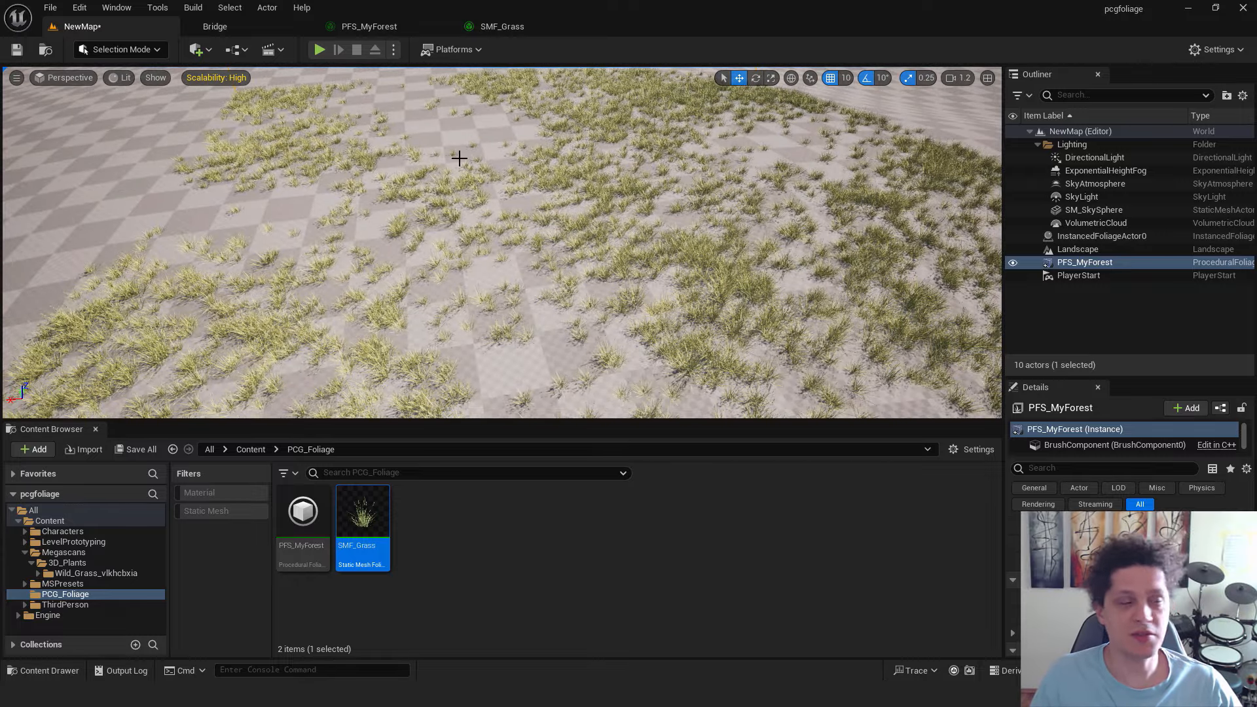
Find the Uncut Grass surface among the local Megascans in Bridge and add it to the project.
{"action": "left_click", "coordinate": [248, 26]}
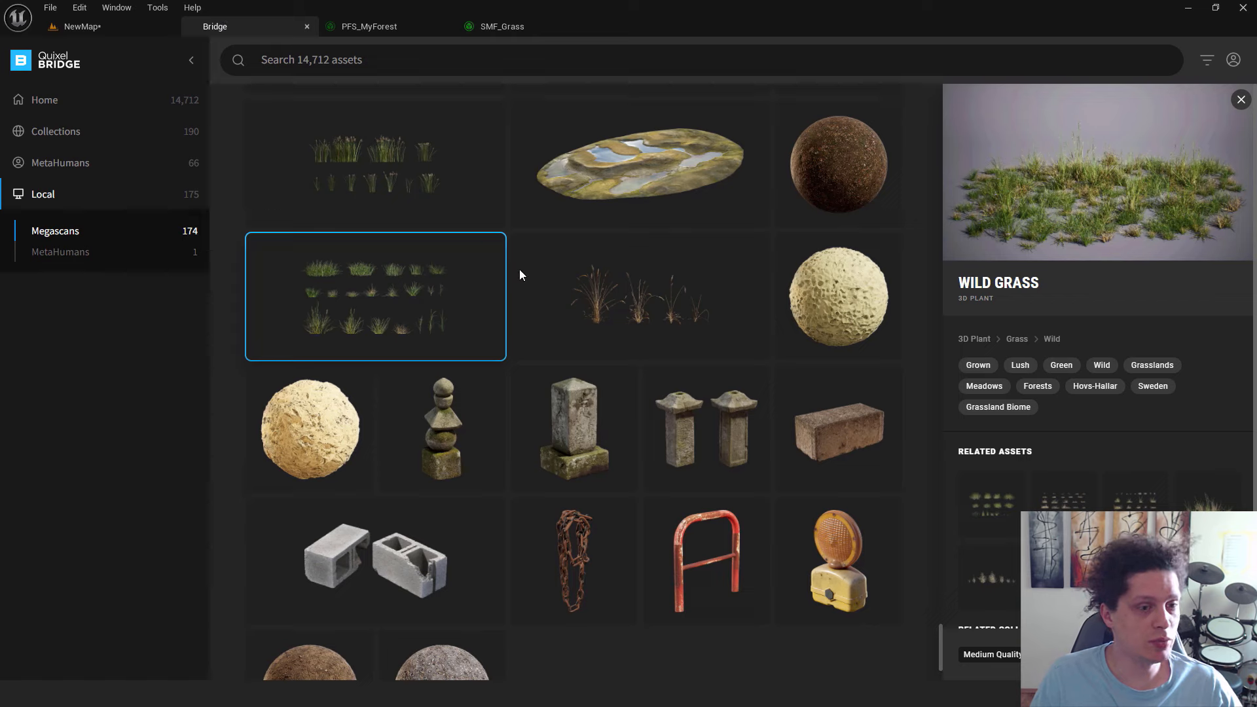
{"action": "scroll", "coordinate": [609, 293], "scroll_direction": "down", "scroll_amount": 15}
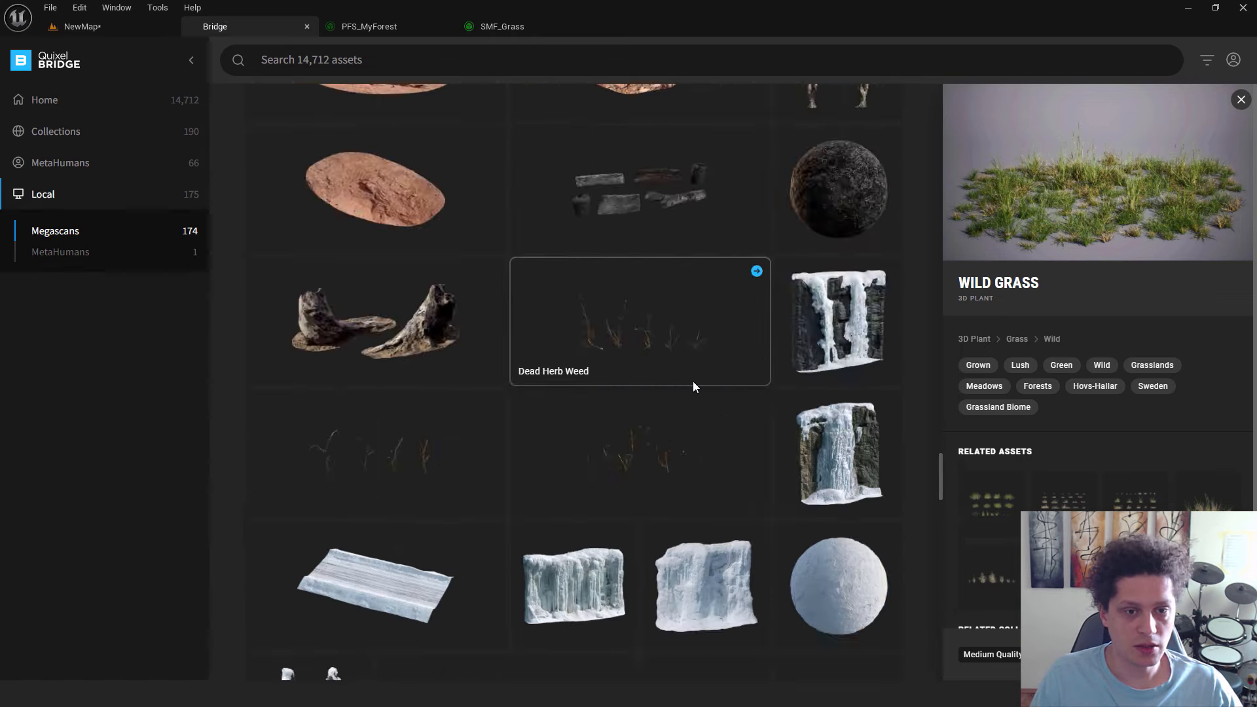
{"action": "scroll", "coordinate": [693, 381], "scroll_direction": "up", "scroll_amount": 10}
{"action": "left_click", "coordinate": [841, 196]}
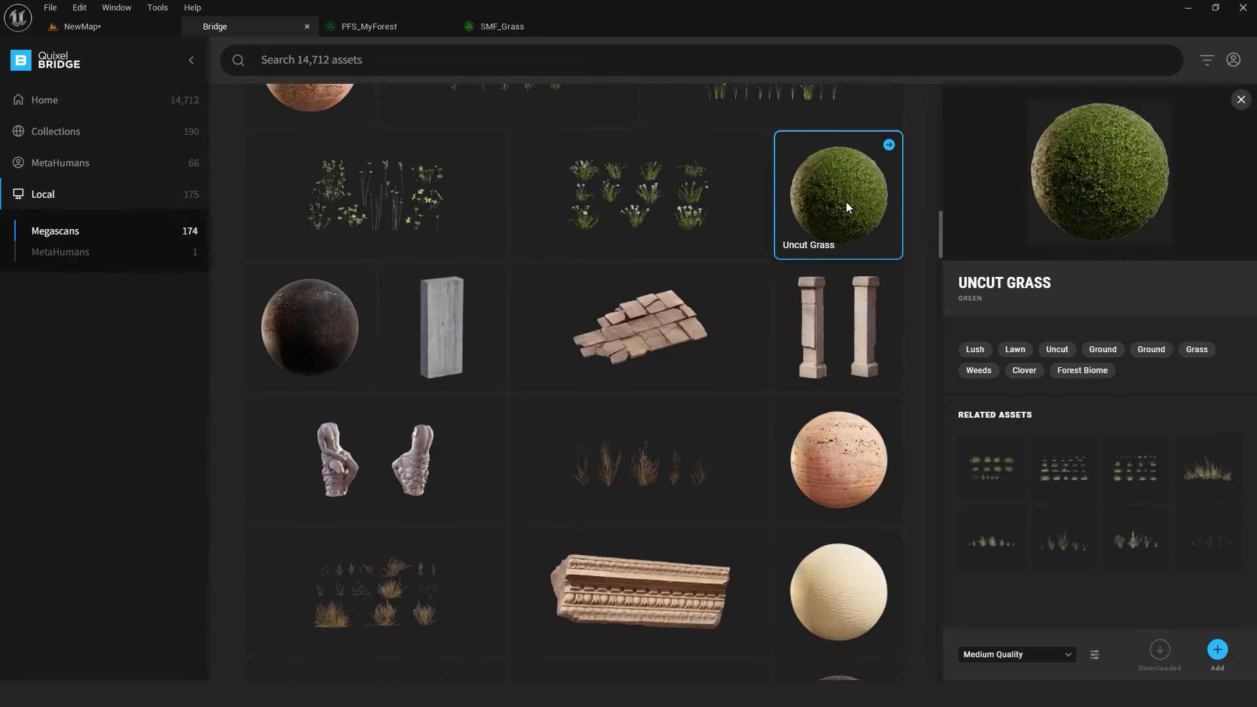
{"action": "left_click", "coordinate": [1218, 650]}
Assign the MI_Uncut_Grass material instance as the Landscape Material of the Landscape actor.
{"action": "left_click", "coordinate": [1074, 251]}
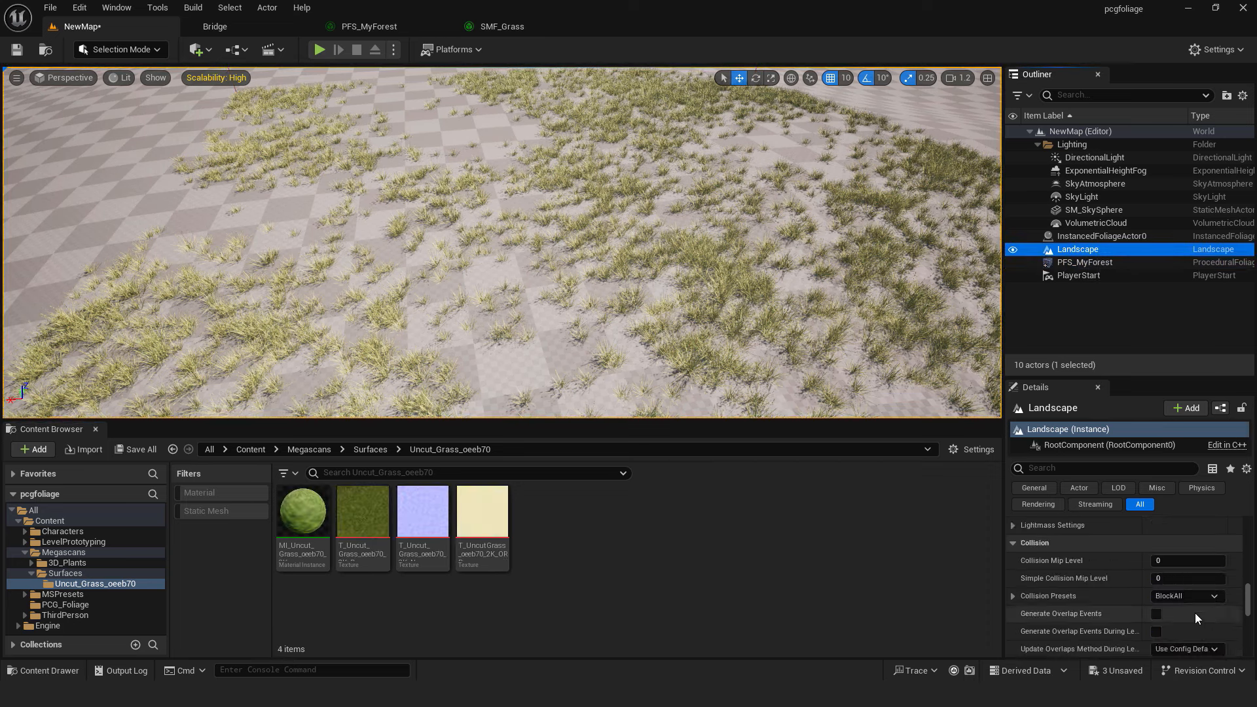
{"action": "scroll", "coordinate": [1196, 613], "scroll_direction": "up", "scroll_amount": 5}
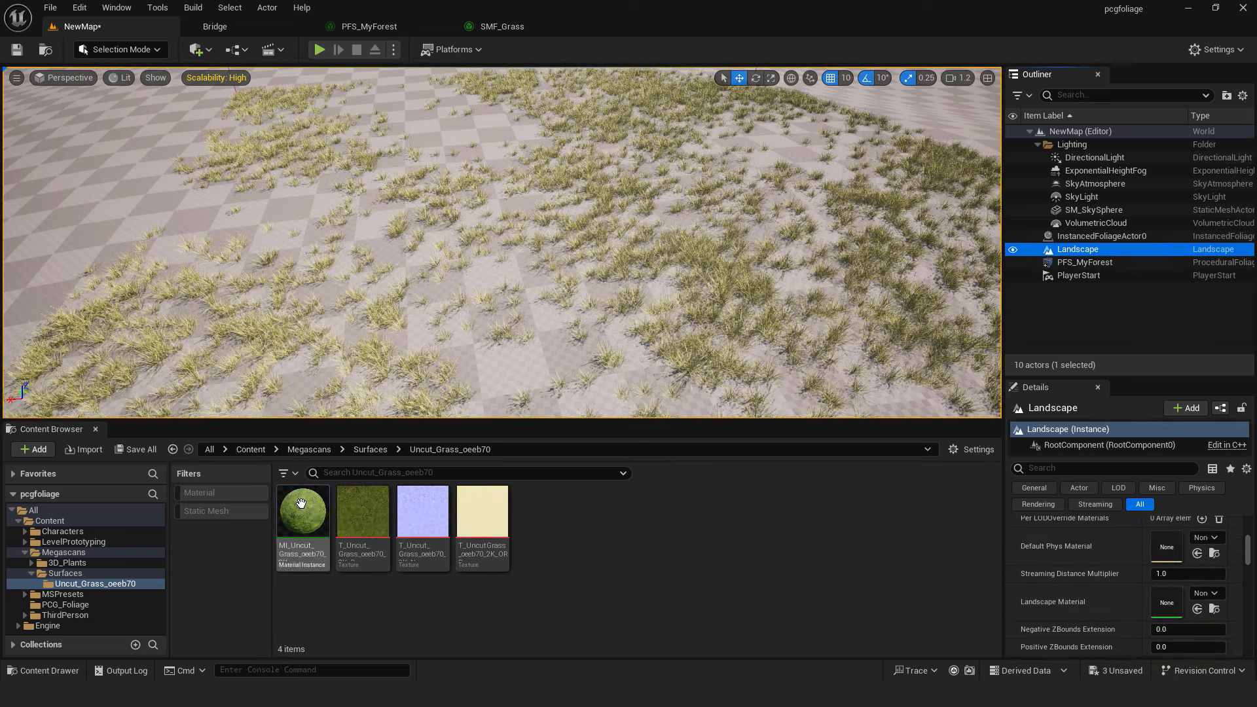
{"action": "left_click_drag", "start_coordinate": [302, 514], "coordinate": [1166, 599]}
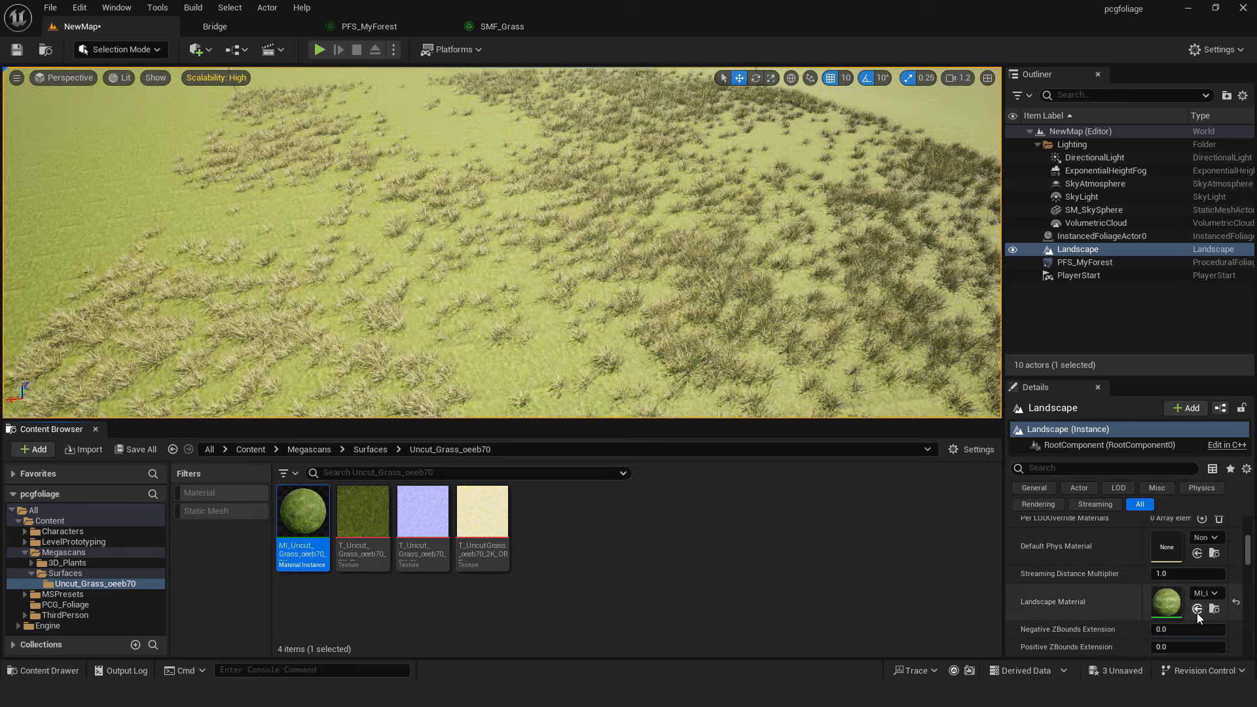
Override Tiling/Offset in MI_Uncut_Grass, set Tiling X and Tiling Y to 0.1, and save the material instance.
{"action": "double_click", "coordinate": [299, 501]}
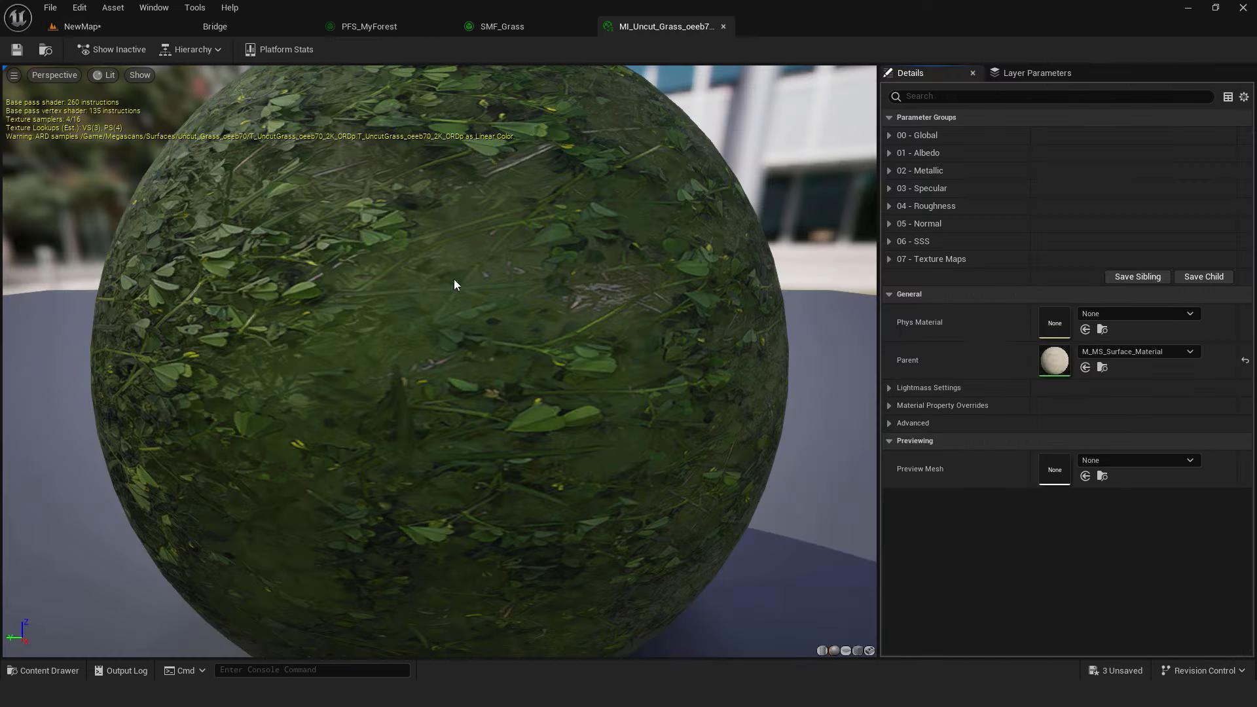
{"action": "left_click", "coordinate": [888, 134]}
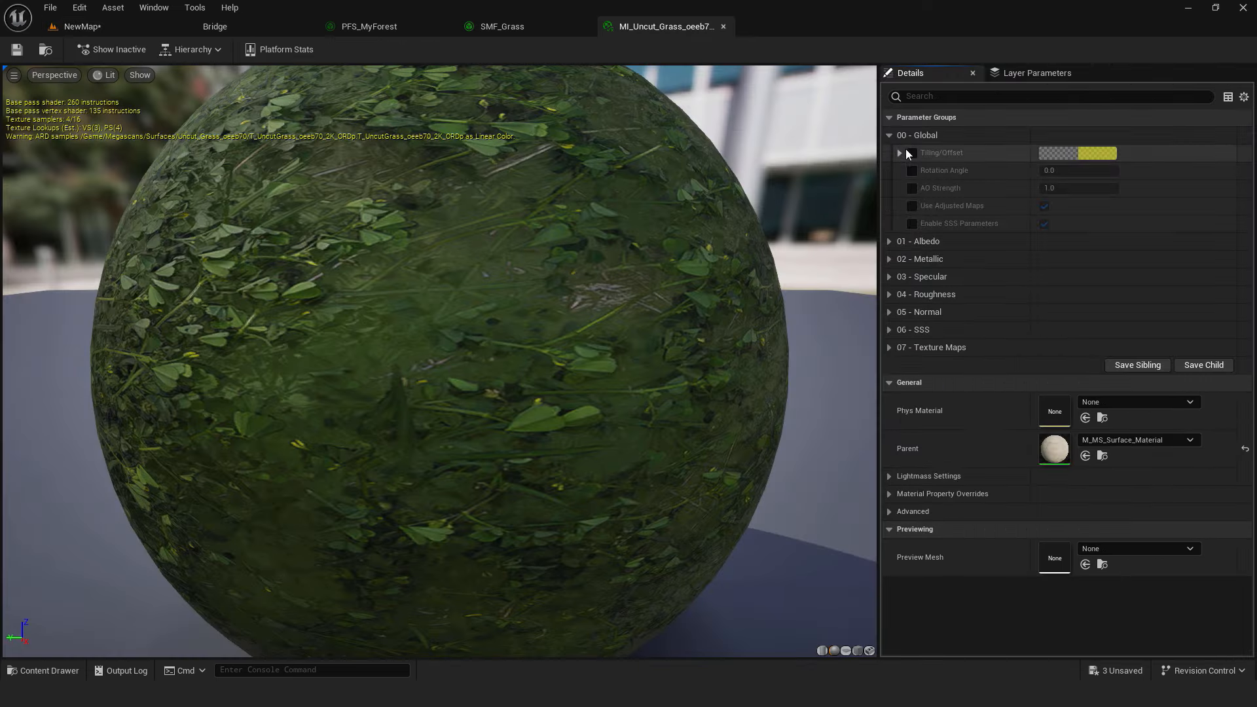
{"action": "left_click", "coordinate": [1074, 171]}
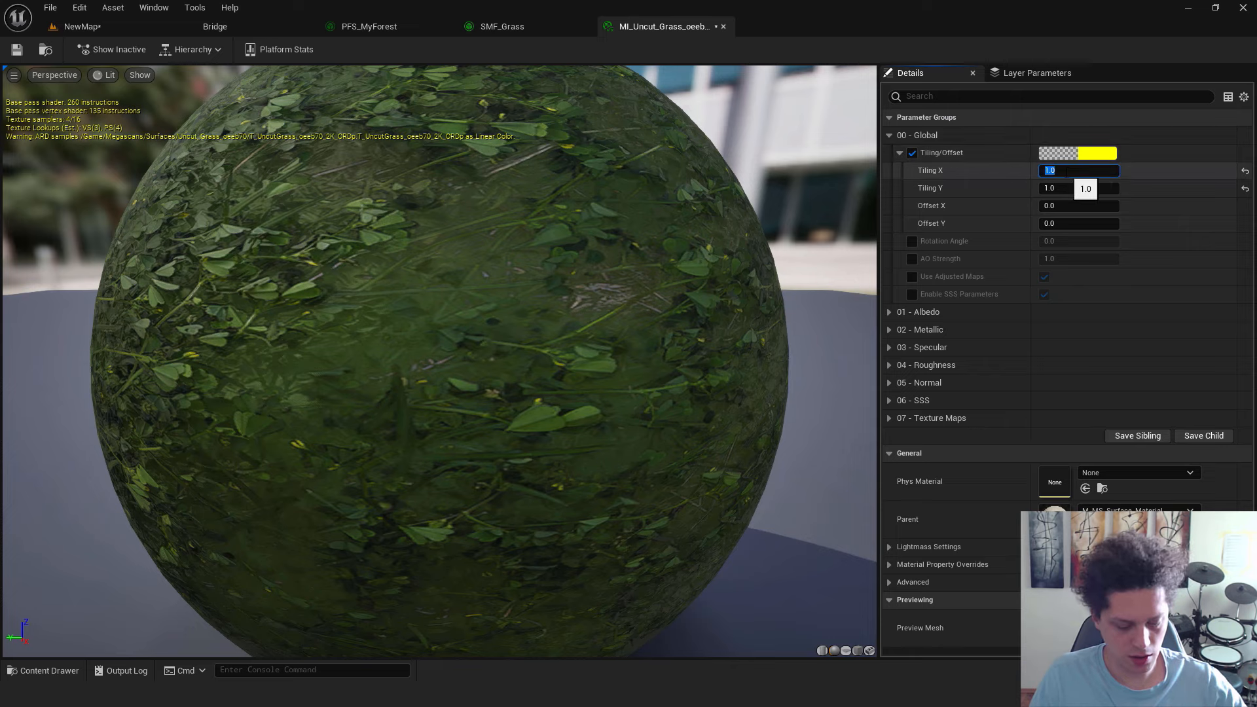
{"action": "type", "text": ".1"}
{"action": "key", "text": "Tab"}
{"action": "type", "text": ".1"}
{"action": "key", "text": "Return"}
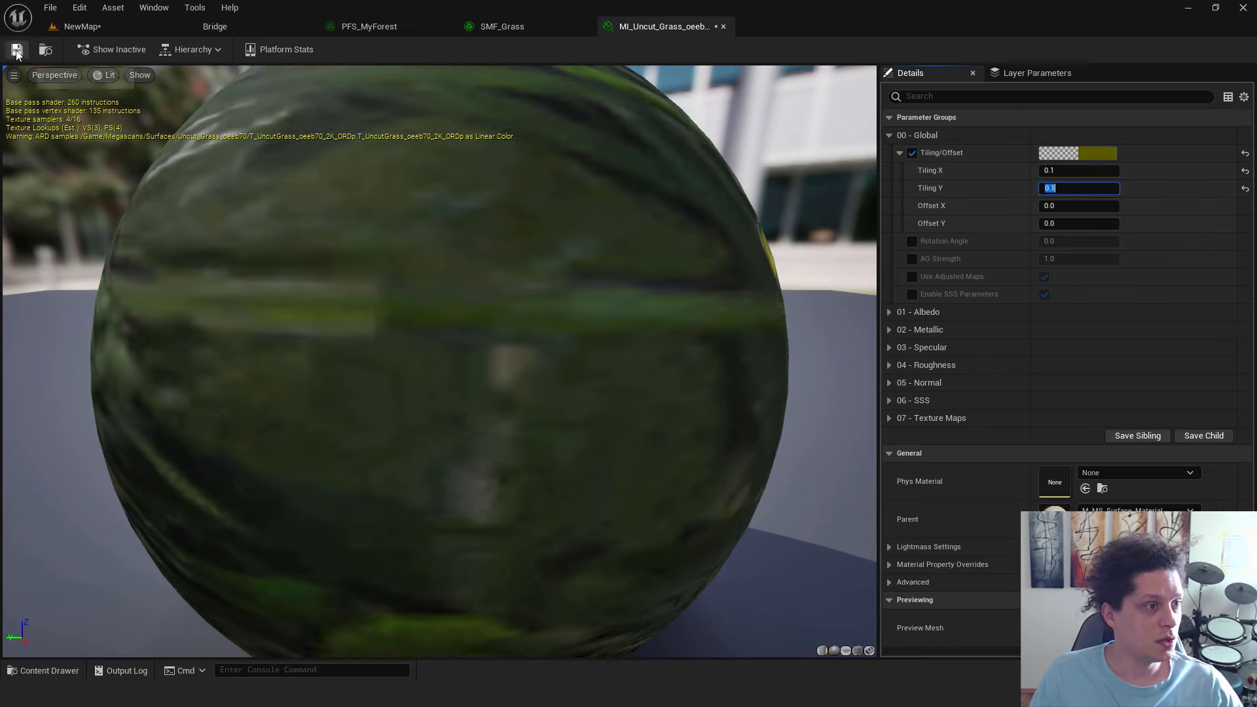
{"action": "key", "text": "ctrl+s"}
Play the NewMap level full screen from a spot in the grass and walk the character through it.
{"action": "left_click", "coordinate": [82, 26]}
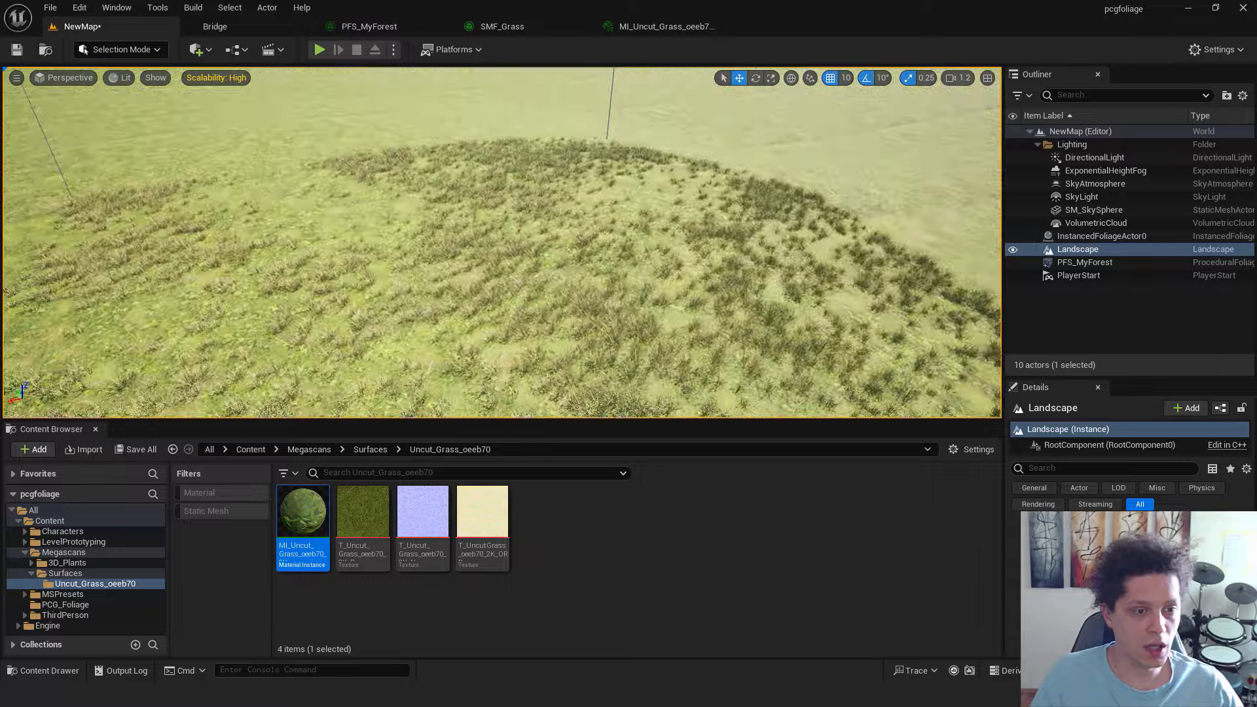
{"action": "right_click", "coordinate": [528, 255]}
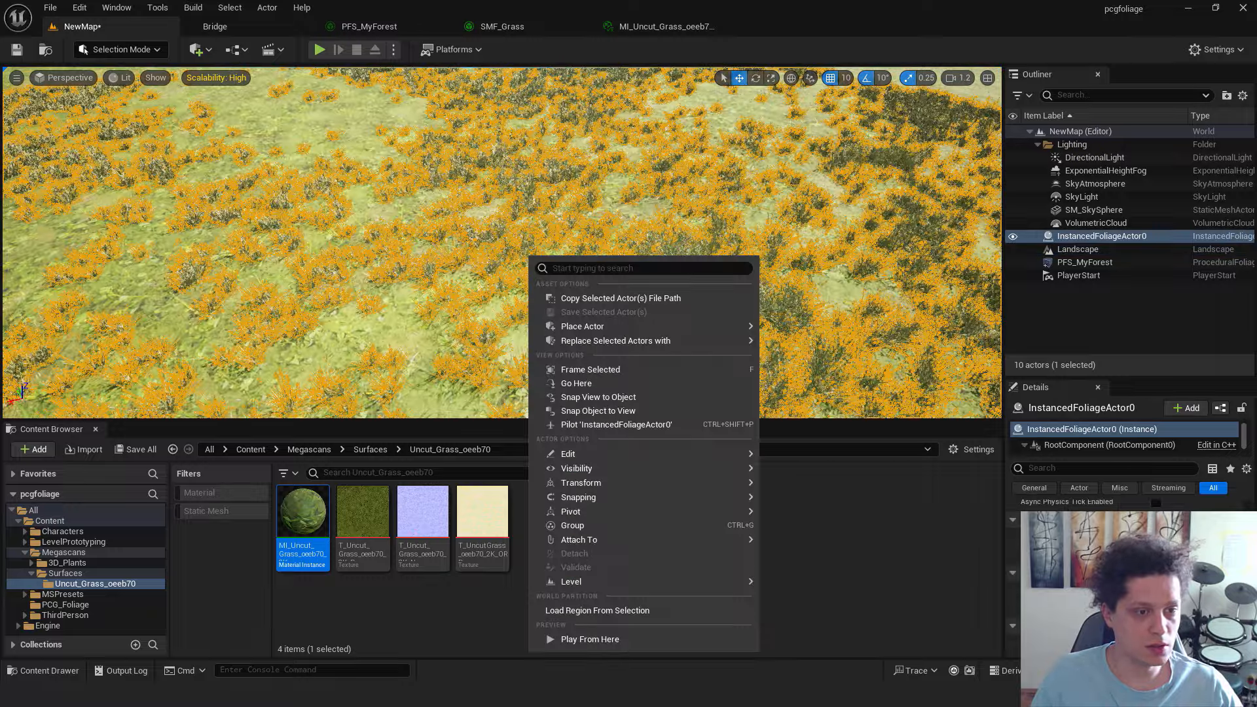
{"action": "left_click", "coordinate": [622, 638]}
{"action": "left_click", "coordinate": [601, 235]}
{"action": "key", "text": "F11"}
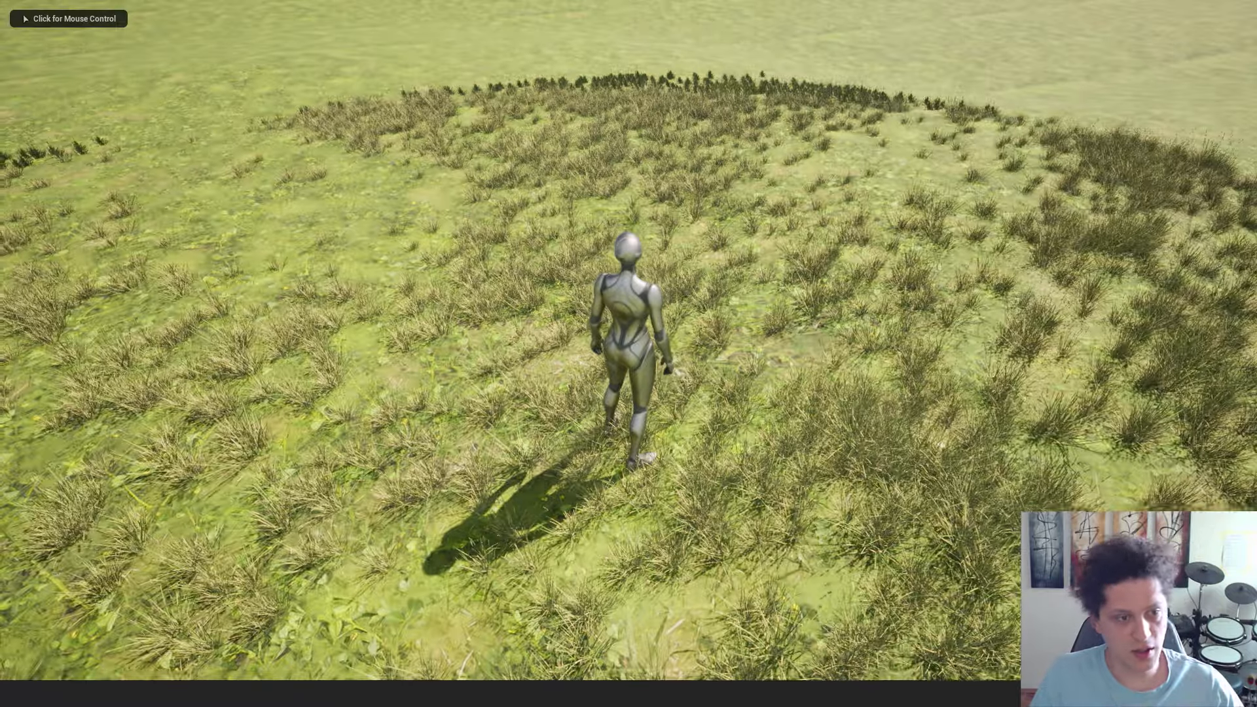
{"action": "left_click", "coordinate": [601, 236]}
{"action": "key", "text": "w"}
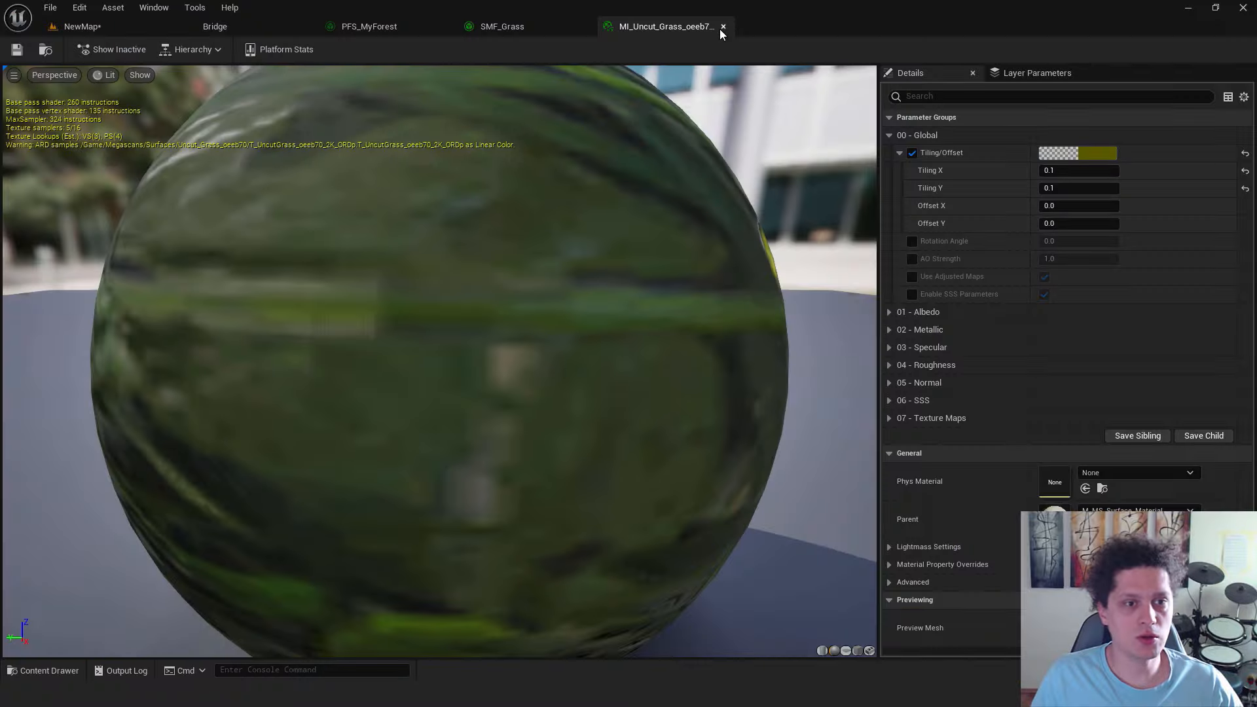
Close the MI_Uncut_Grass material instance and return to the NewMap level.
{"action": "left_click", "coordinate": [721, 28]}
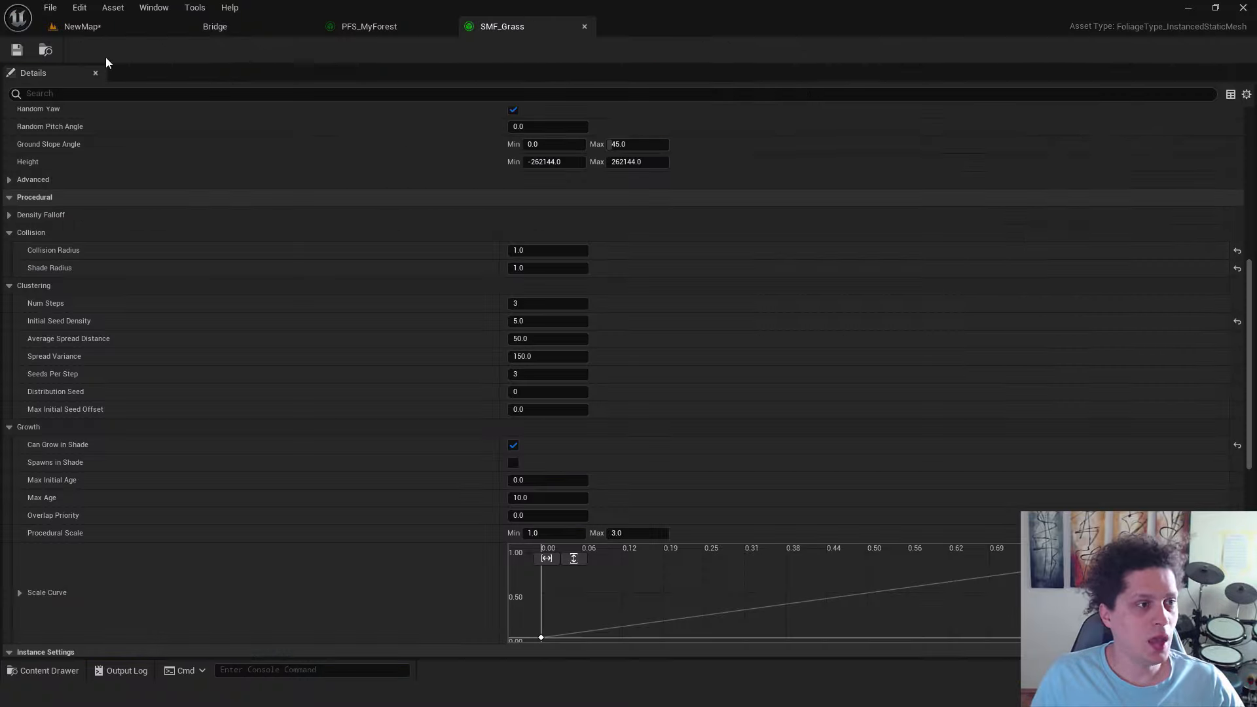
{"action": "left_click", "coordinate": [93, 29]}
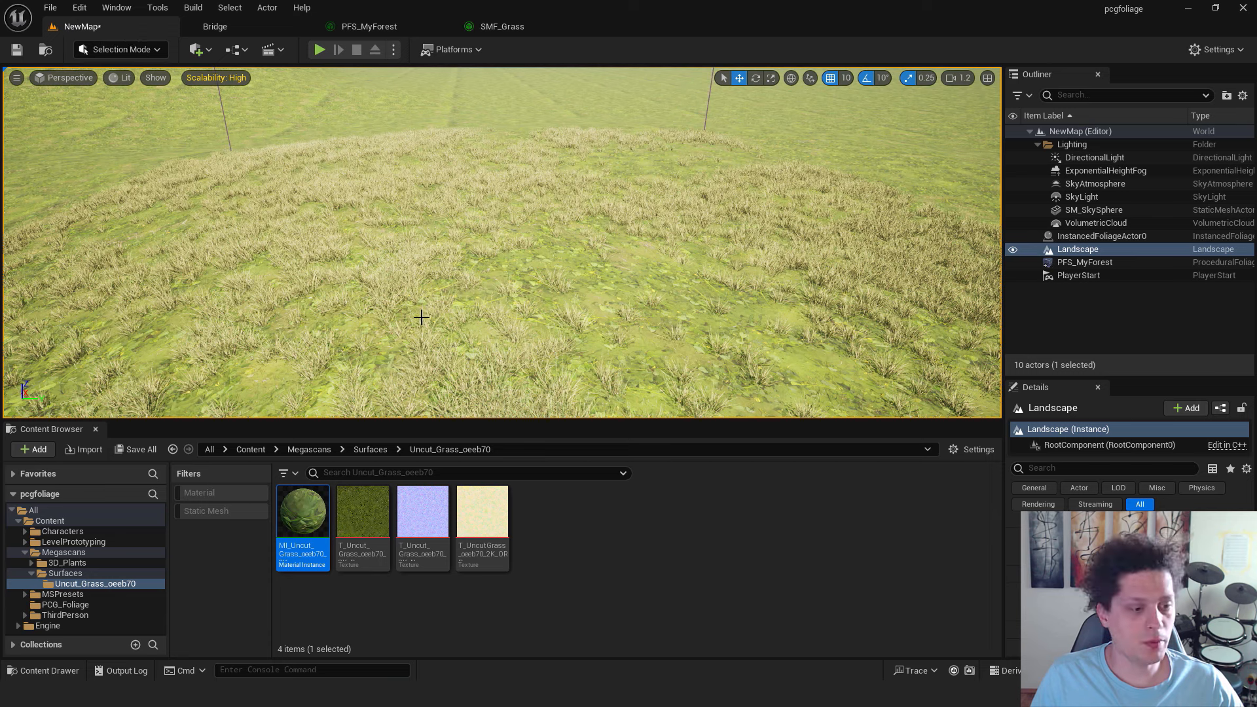
Duplicate the SMF_Grass foliage asset in the PCG_Foliage folder and name the copy SMF_Grass2.
{"action": "left_click", "coordinate": [50, 520]}
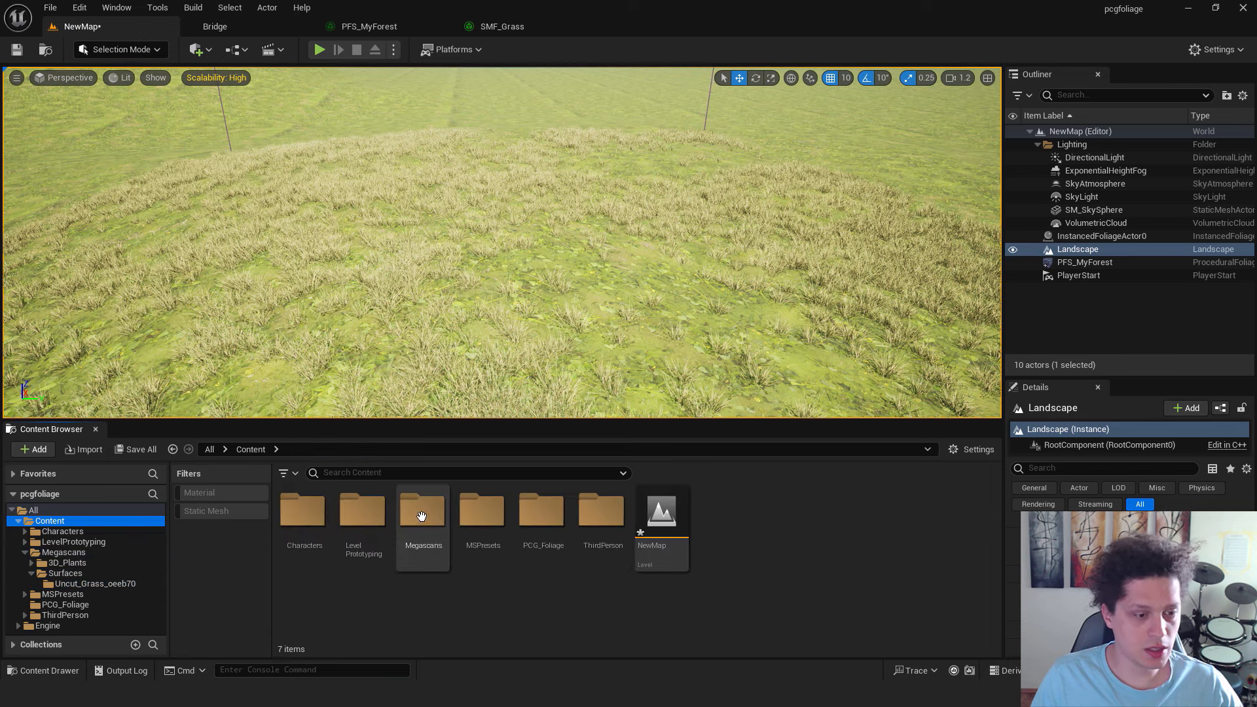
{"action": "double_click", "coordinate": [545, 520]}
{"action": "left_click", "coordinate": [363, 520]}
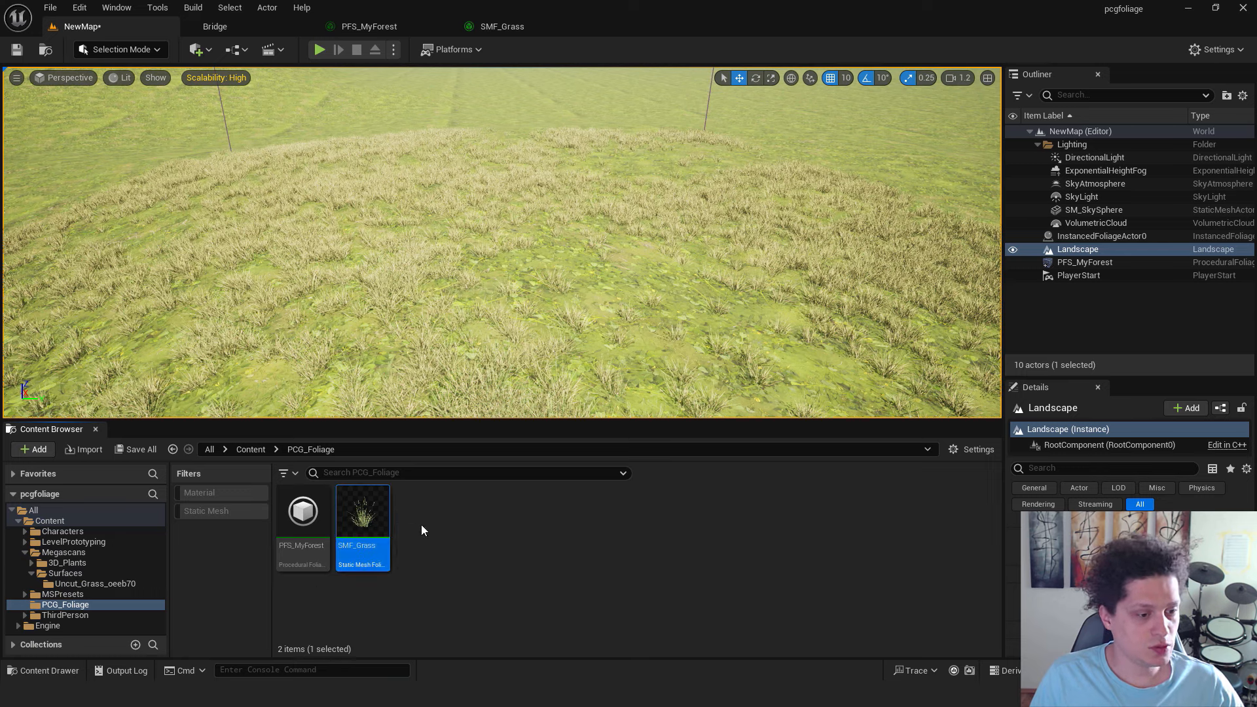
{"action": "key", "text": "ctrl+d"}
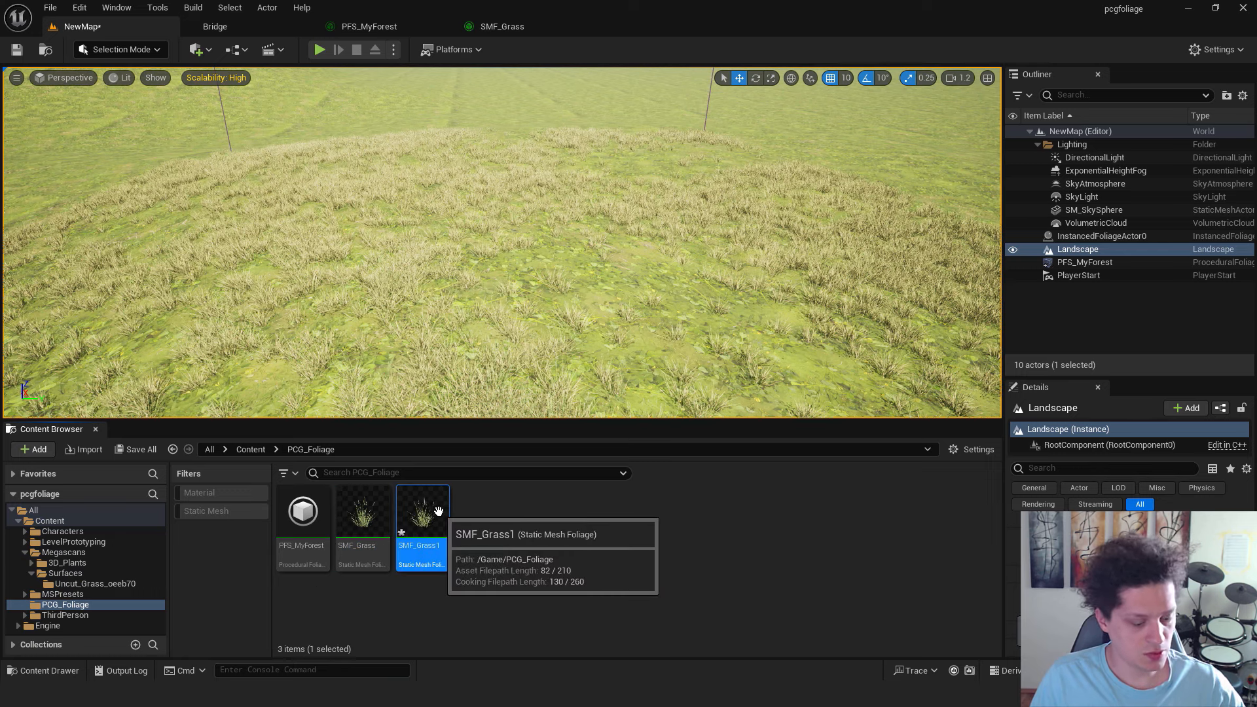
{"action": "key", "text": "BackSpace"}
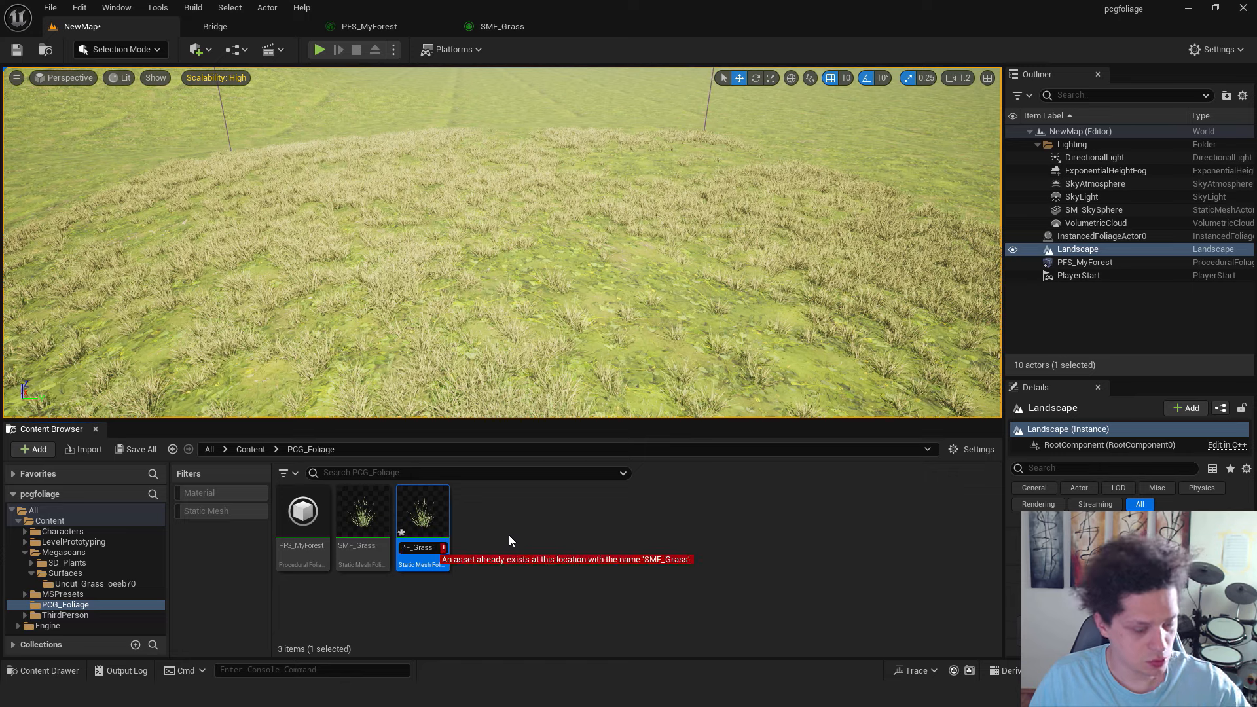
{"action": "type", "text": "2"}
{"action": "key", "text": "Return"}
Set the Mesh of SMF_Grass2 to S_Wild_Grass_vlkhcbxia_Var12_lod1 from the Wild_Grass_vlkhcbxia folder under Megascans 3D_Plants.
{"action": "double_click", "coordinate": [423, 520]}
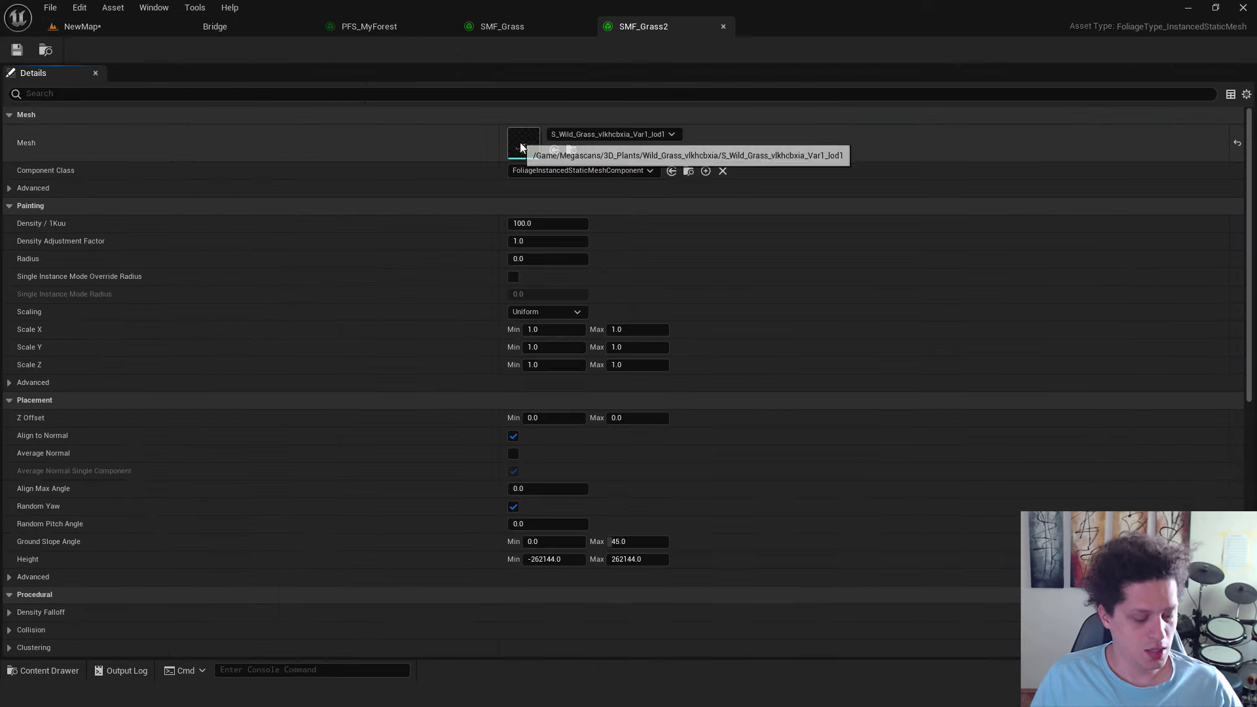
{"action": "key", "text": "ctrl+space"}
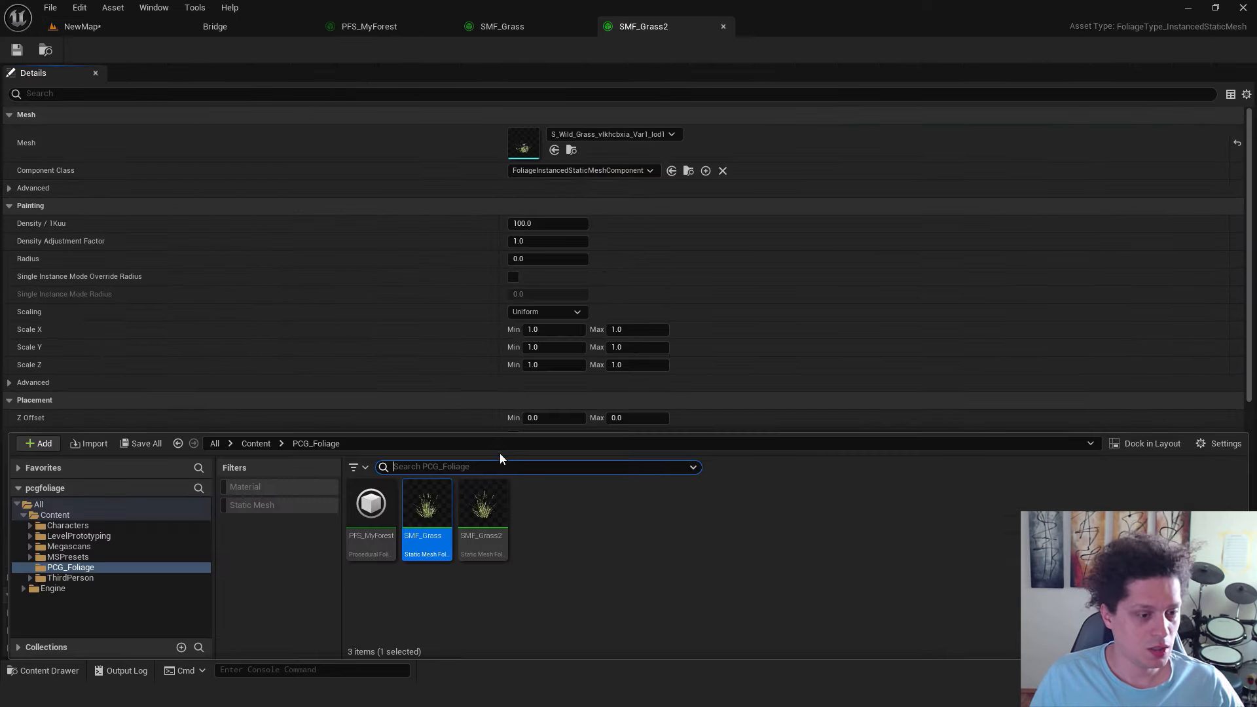
{"action": "left_click", "coordinate": [63, 547]}
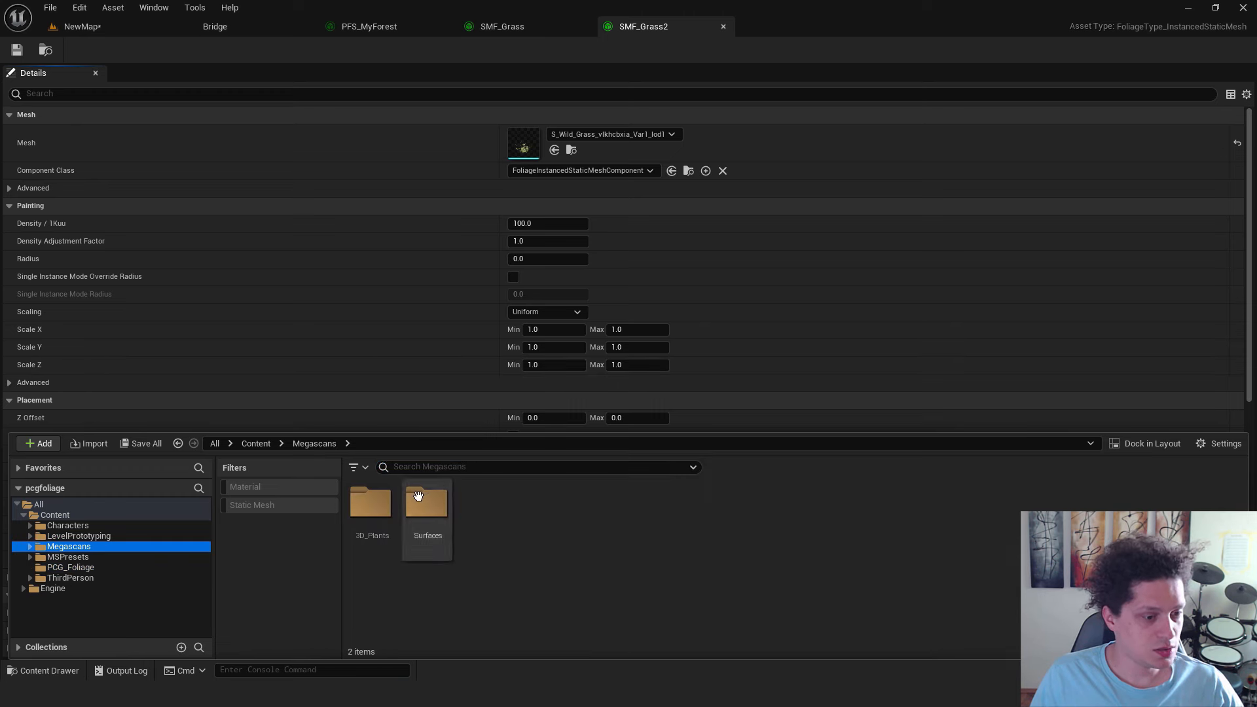
{"action": "double_click", "coordinate": [371, 503]}
{"action": "double_click", "coordinate": [370, 502]}
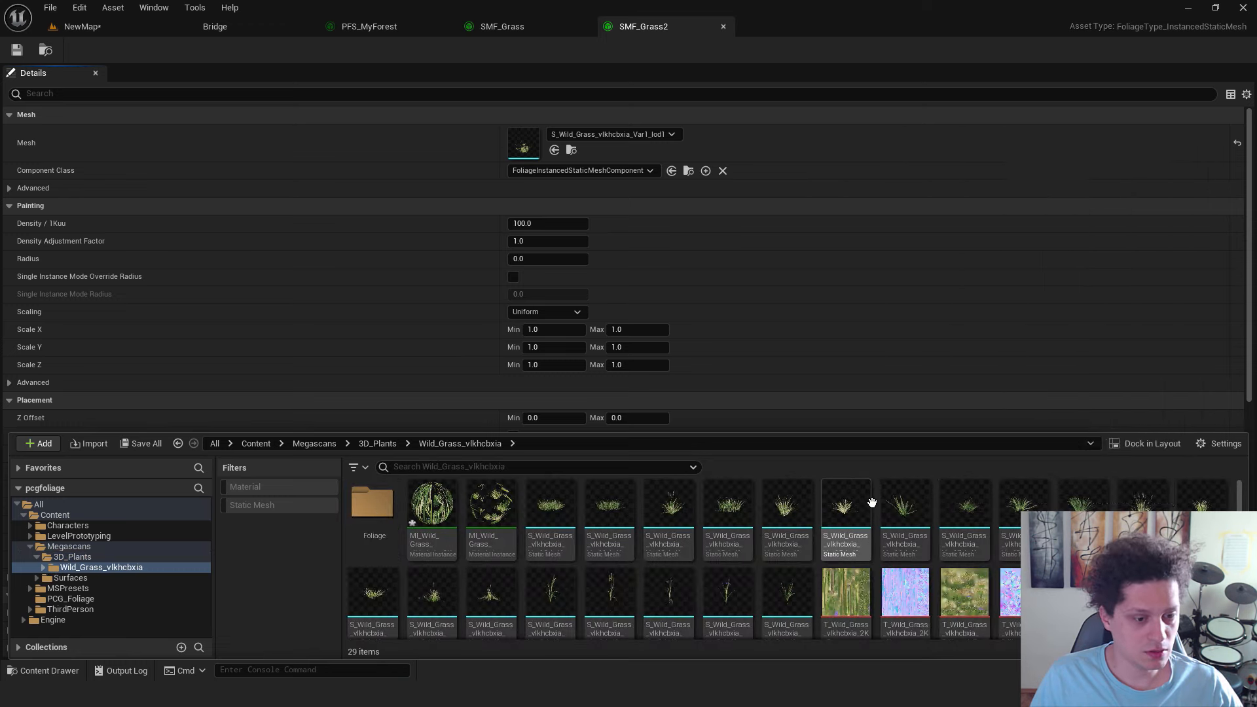
{"action": "mouse_move", "coordinate": [672, 510]}
{"action": "left_click_drag", "start_coordinate": [672, 510], "coordinate": [522, 143]}
{"action": "left_click_drag", "start_coordinate": [521, 142], "coordinate": [524, 140]}
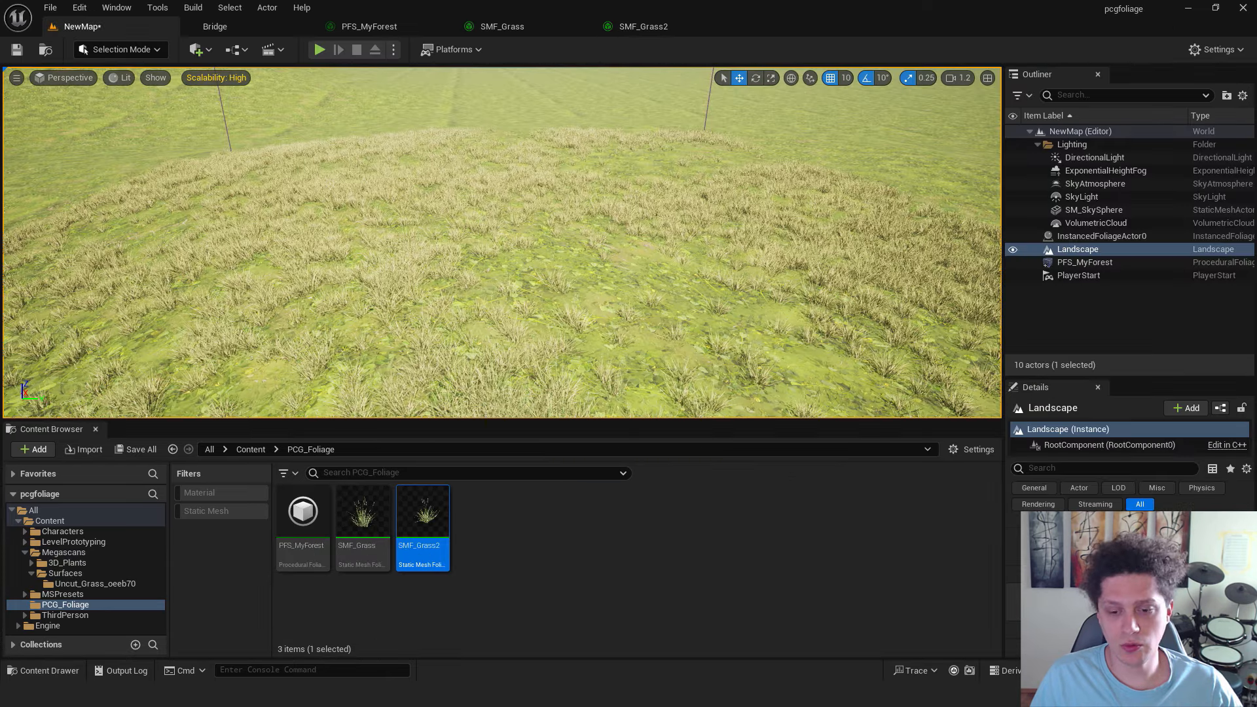
Add a second Foliage Types element to the PFS_MyForest spawner, assign SMF_Grass2 to it, and save the spawner.
{"action": "left_click", "coordinate": [371, 29]}
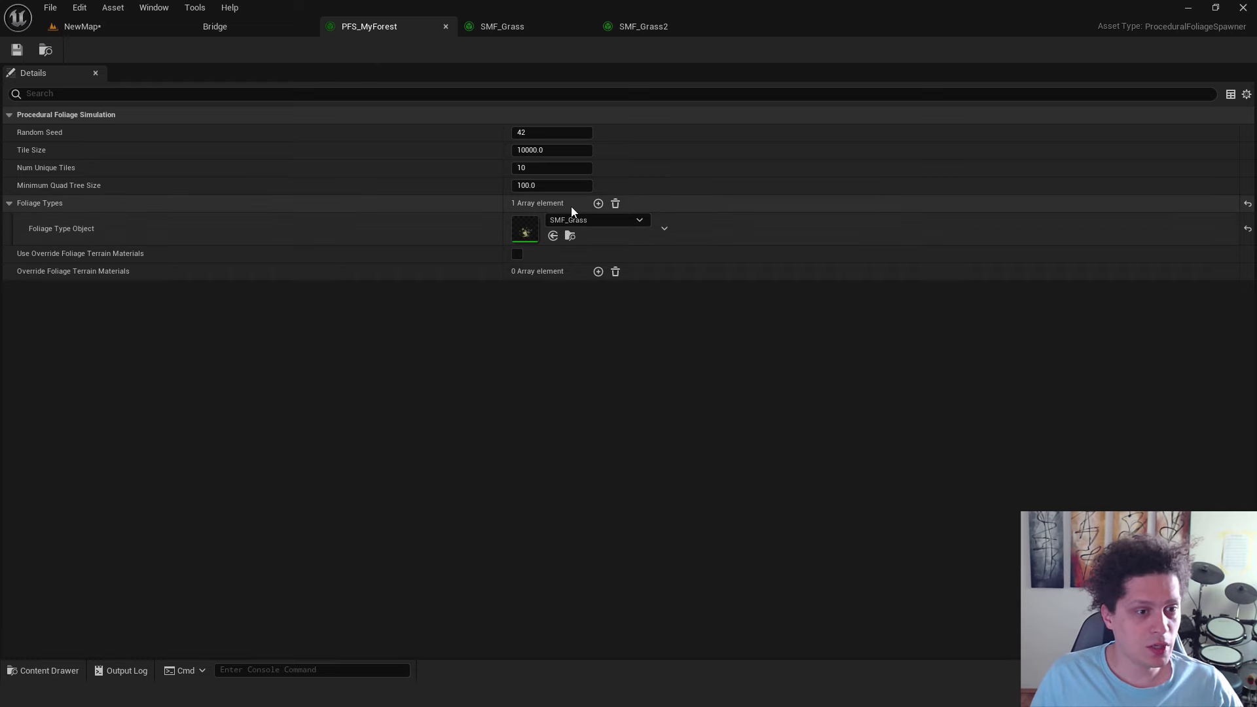
{"action": "left_click", "coordinate": [598, 204]}
{"action": "key", "text": "ctrl+space"}
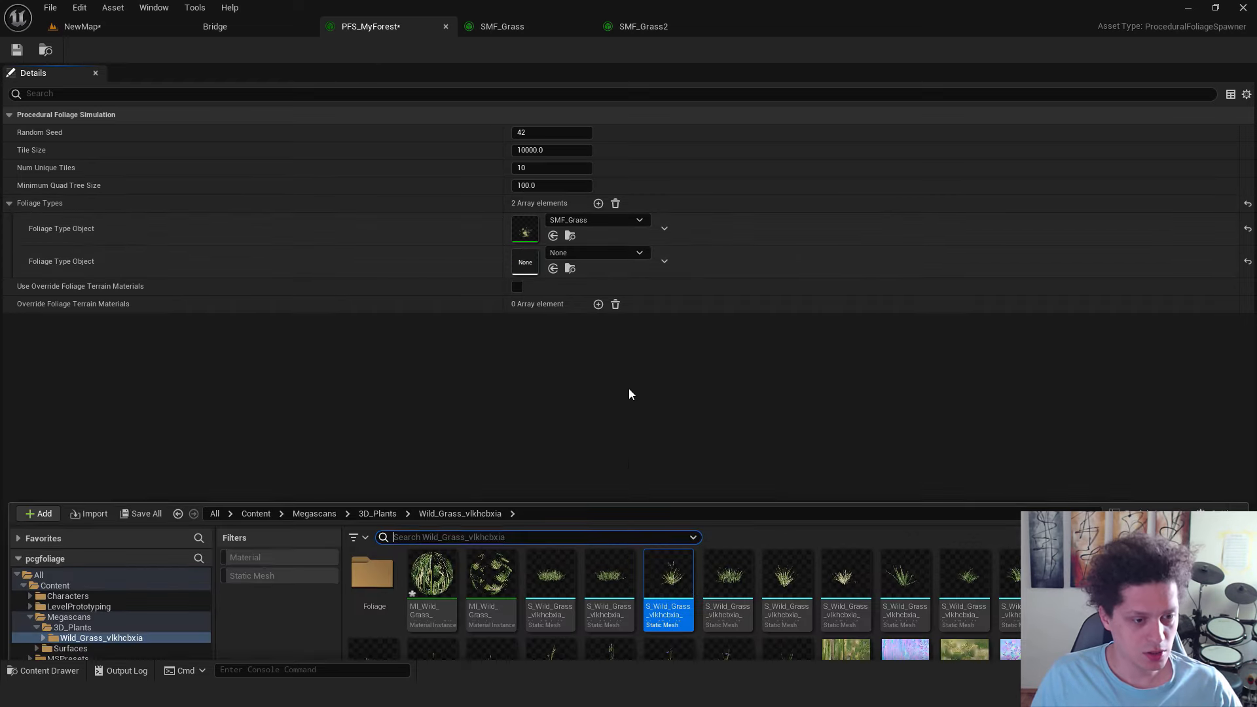
{"action": "left_click", "coordinate": [55, 515]}
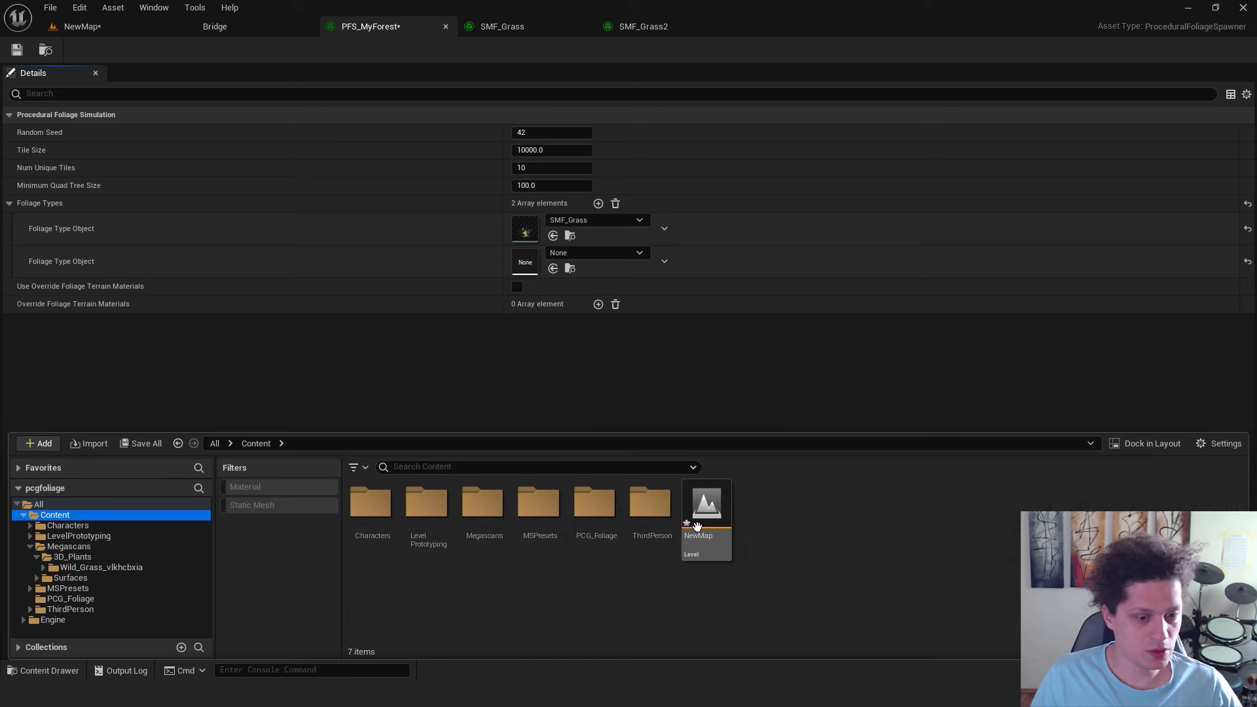
{"action": "double_click", "coordinate": [588, 509]}
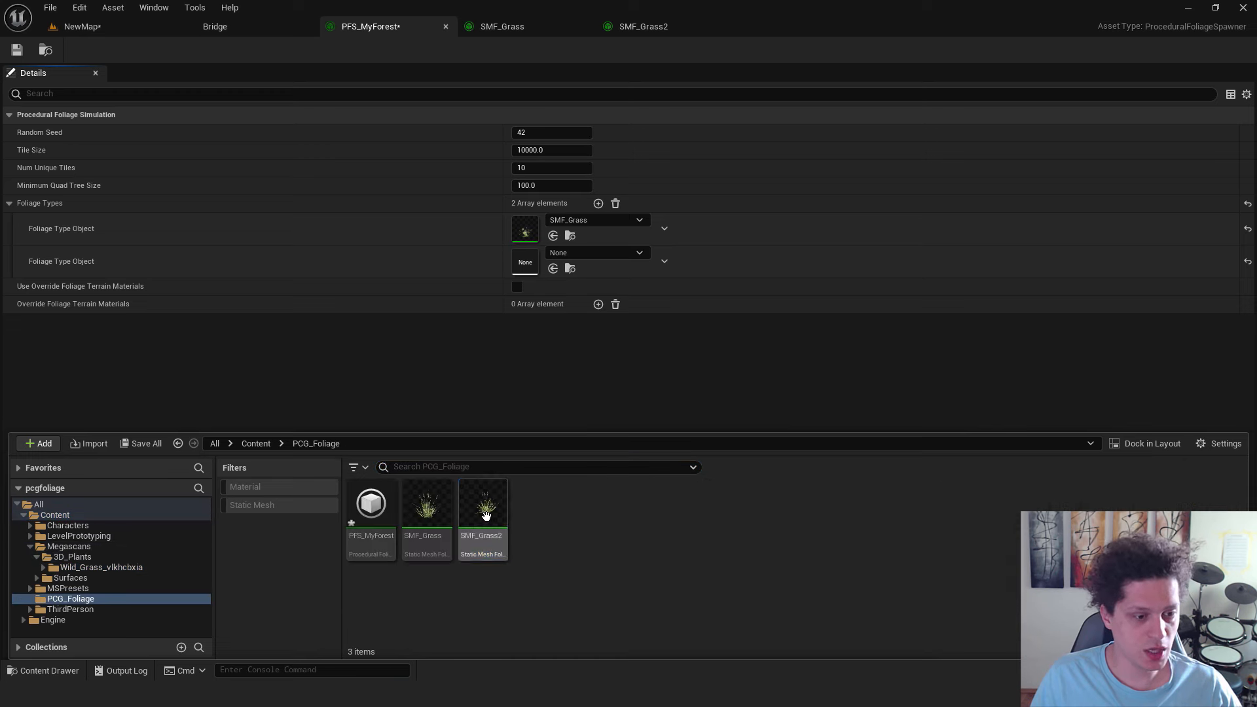
{"action": "left_click_drag", "start_coordinate": [485, 516], "coordinate": [527, 268]}
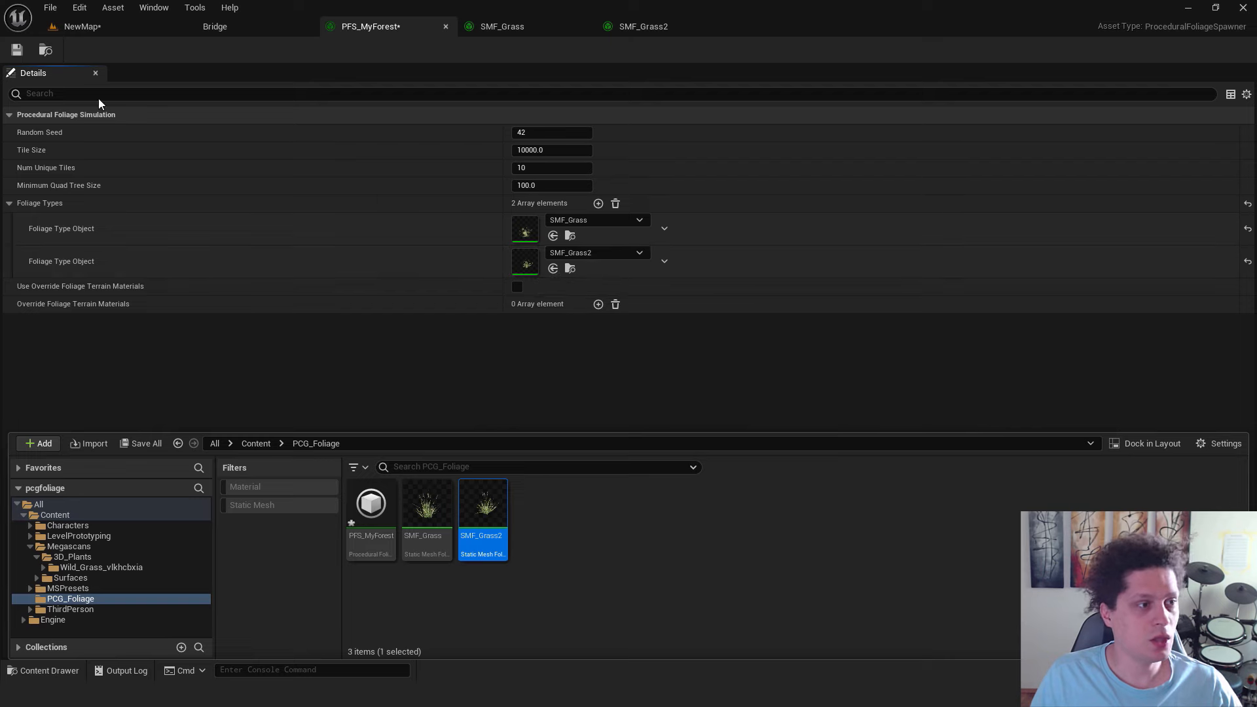
{"action": "left_click", "coordinate": [14, 51]}
Resimulate the PFS_MyForest foliage volume in the NewMap level with both grass types.
{"action": "left_click", "coordinate": [81, 27]}
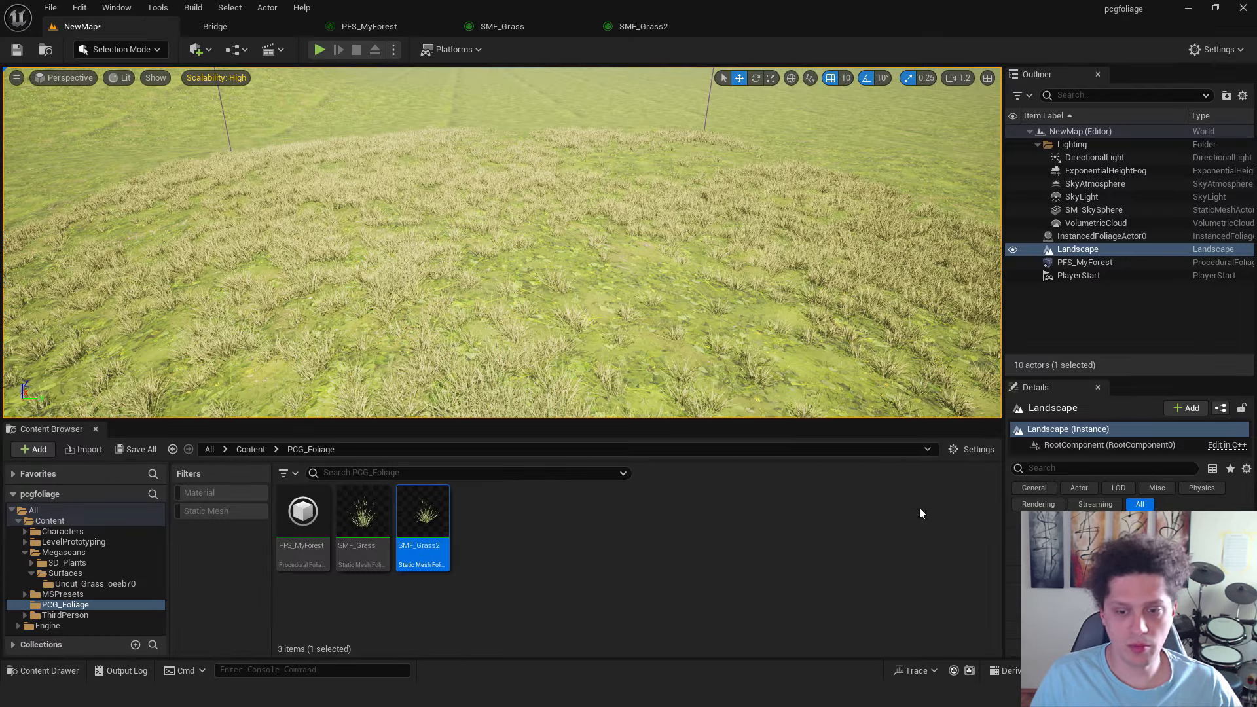
{"action": "left_click", "coordinate": [1077, 263]}
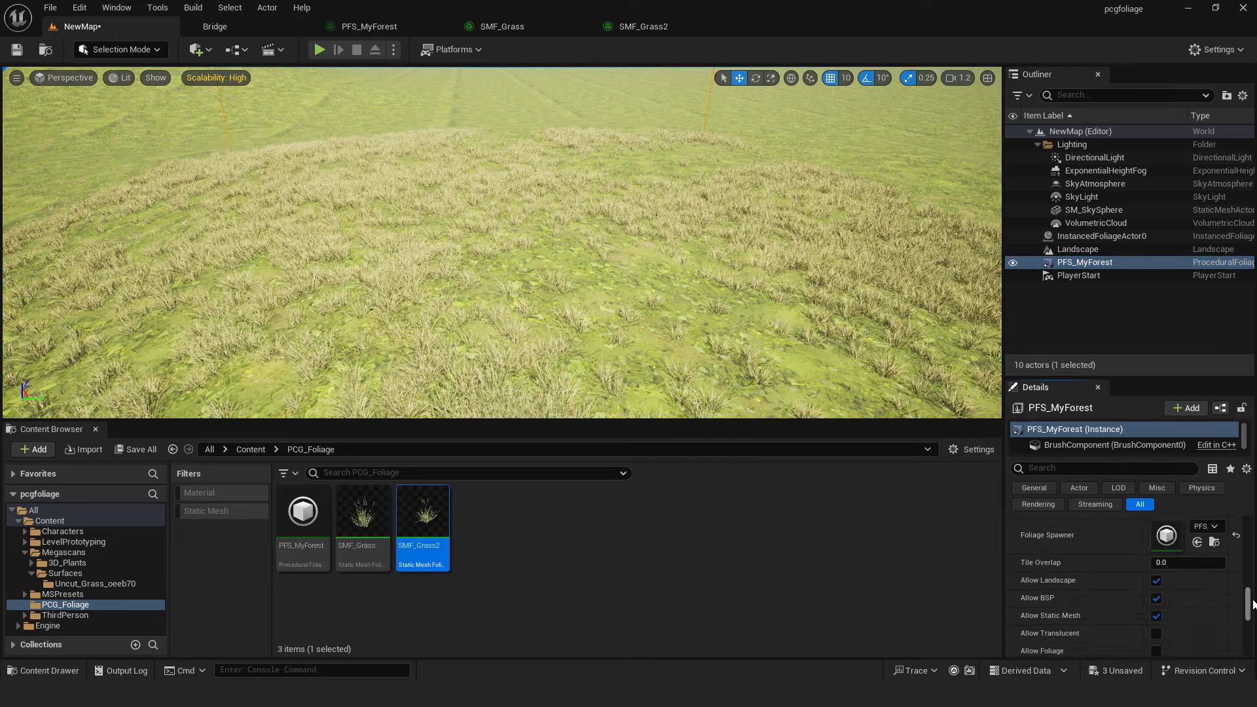
{"action": "left_click_drag", "start_coordinate": [1252, 603], "coordinate": [1251, 612]}
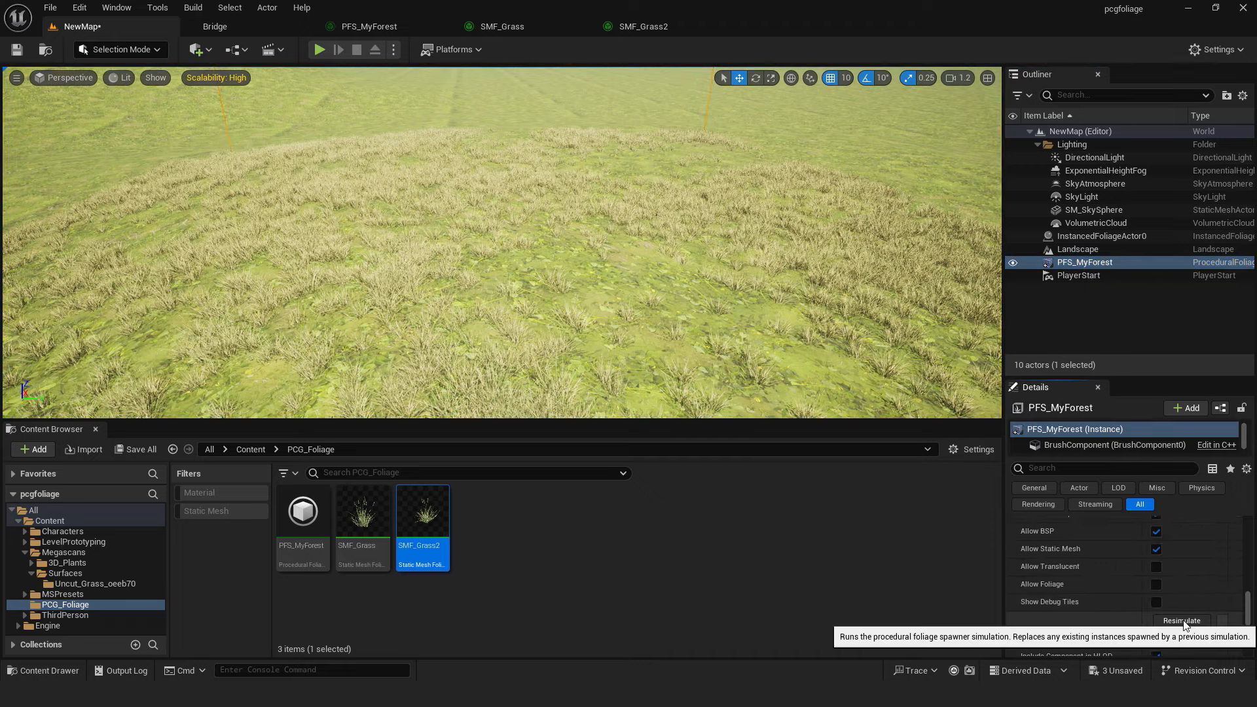
{"action": "left_click", "coordinate": [1181, 620]}
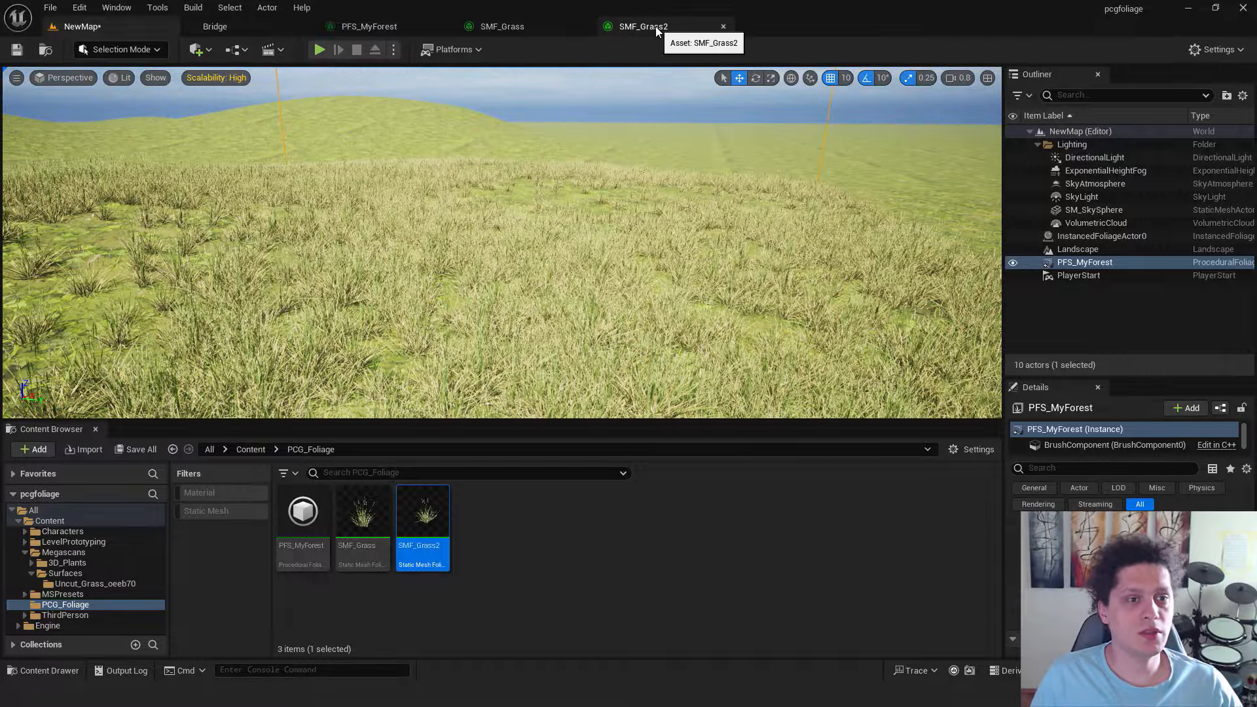
In the Growth settings of SMF_Grass2, set Max Initial Age to 50 and Max Age to 100, and save the asset.
{"action": "left_click", "coordinate": [655, 26]}
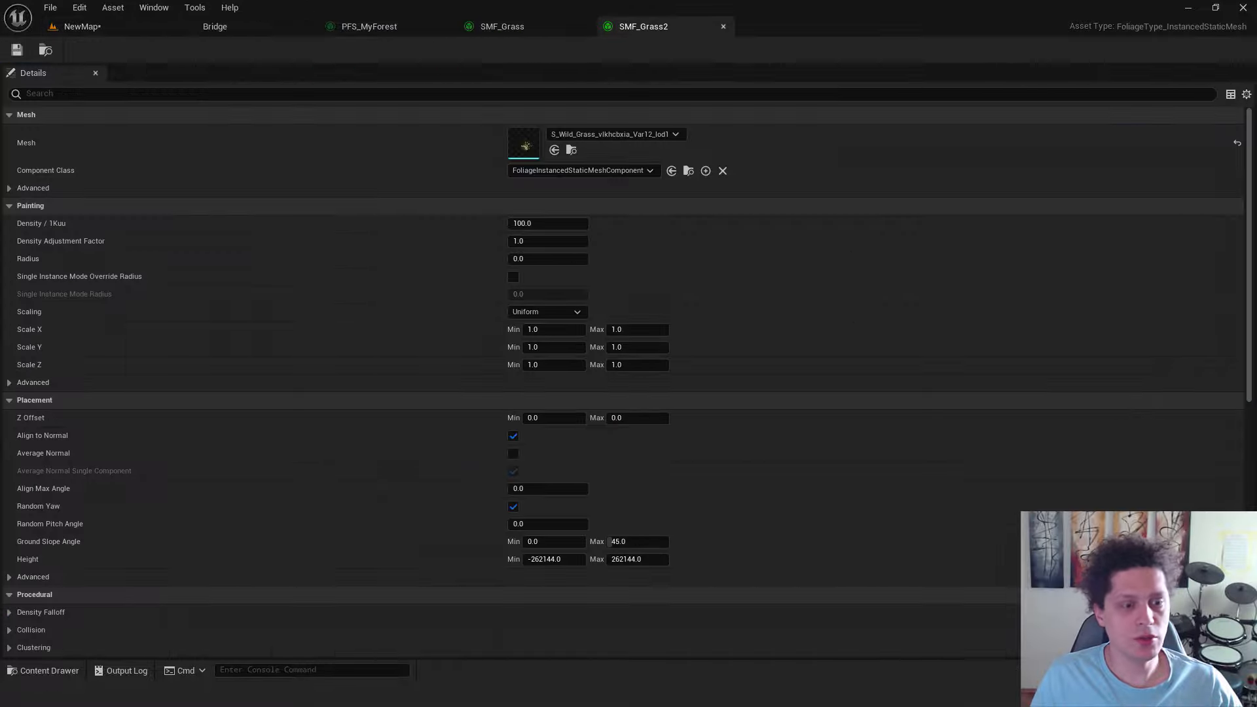
{"action": "scroll", "coordinate": [398, 376], "scroll_direction": "down", "scroll_amount": 3}
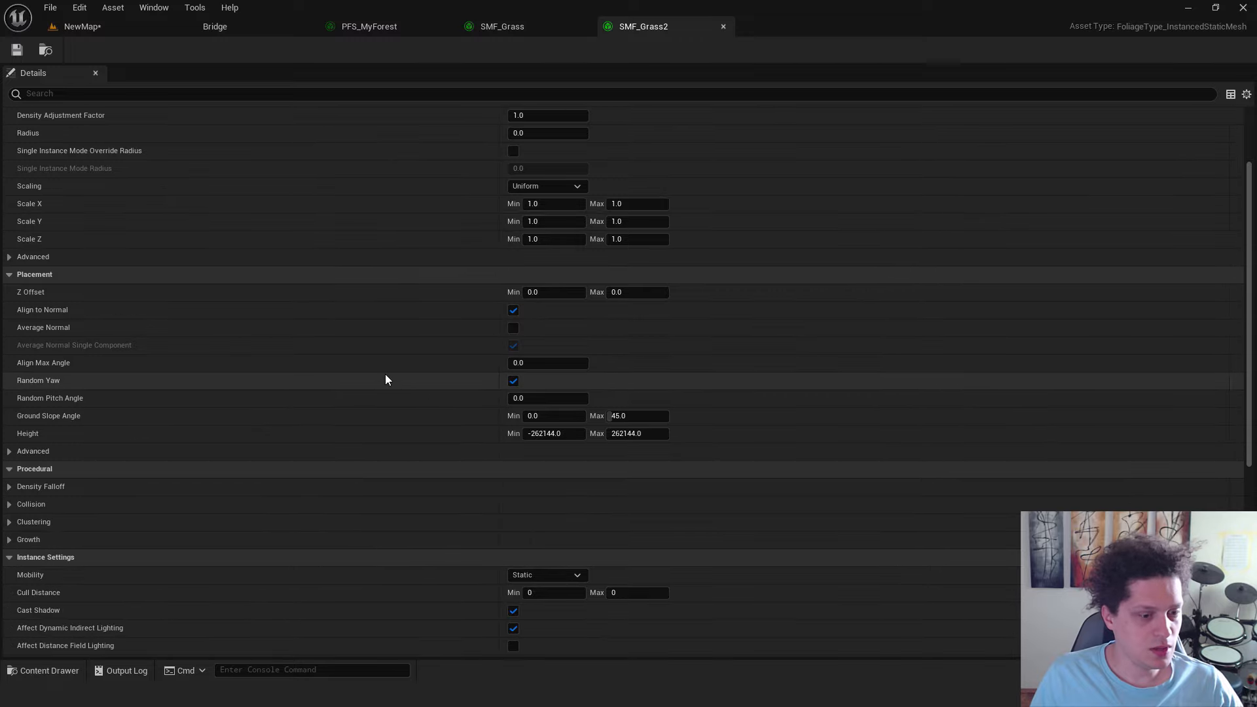
{"action": "scroll", "coordinate": [385, 374], "scroll_direction": "down", "scroll_amount": 2}
{"action": "scroll", "coordinate": [9, 262], "scroll_direction": "down", "scroll_amount": 7}
{"action": "left_click", "coordinate": [9, 247]}
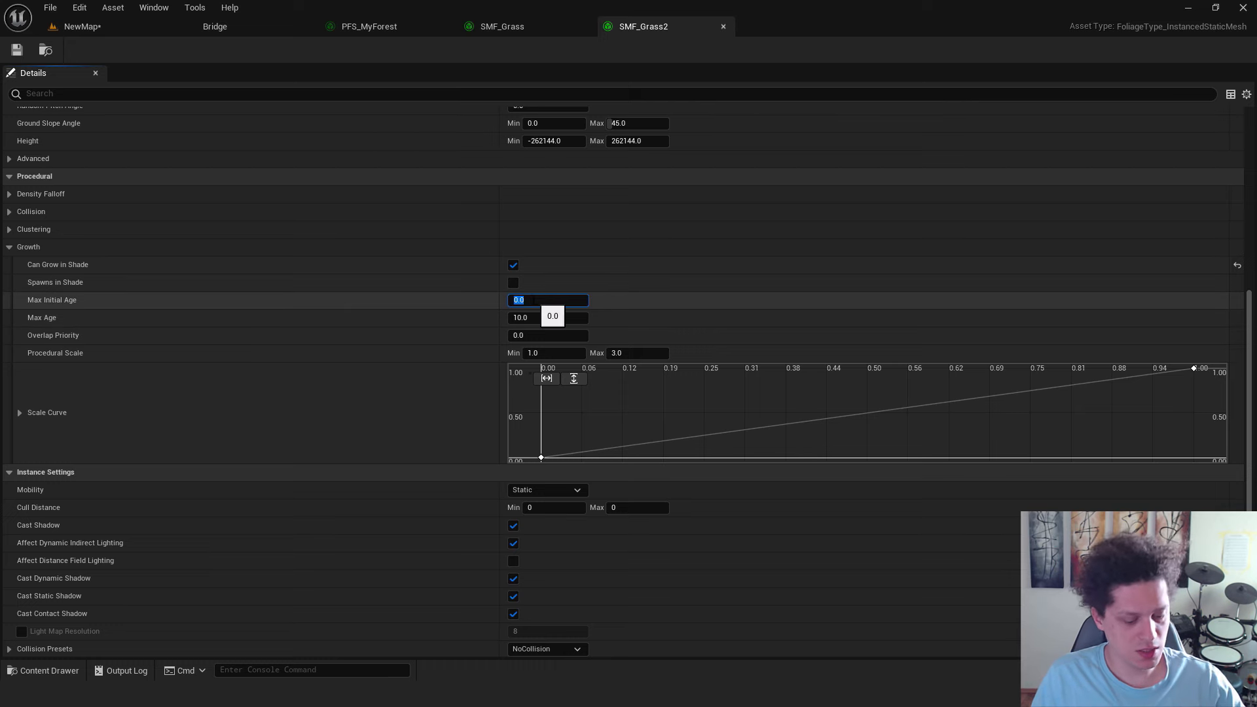
{"action": "type", "text": "50"}
{"action": "key", "text": "Tab"}
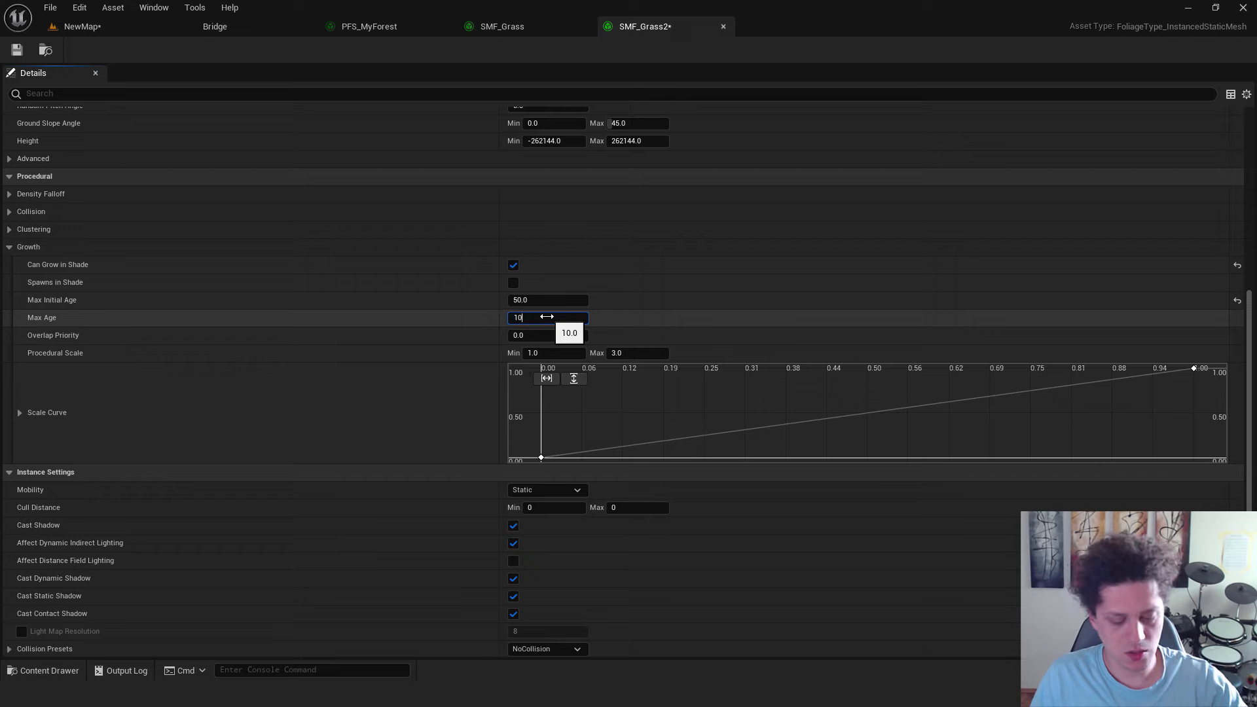
{"action": "type", "text": "100"}
{"action": "key", "text": "Return"}
{"action": "left_click", "coordinate": [16, 51]}
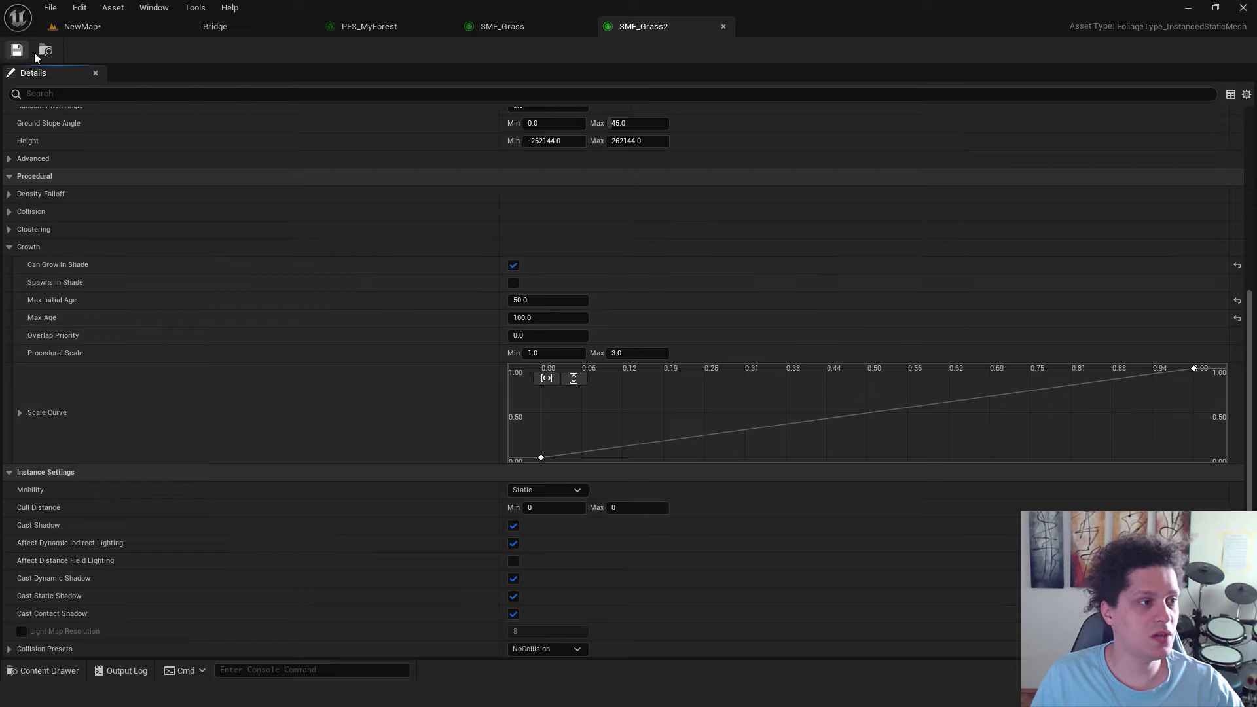
Resimulate PFS_MyForest in NewMap with the new SMF_Grass2 growth ages and inspect the grass up close.
{"action": "left_click", "coordinate": [90, 34]}
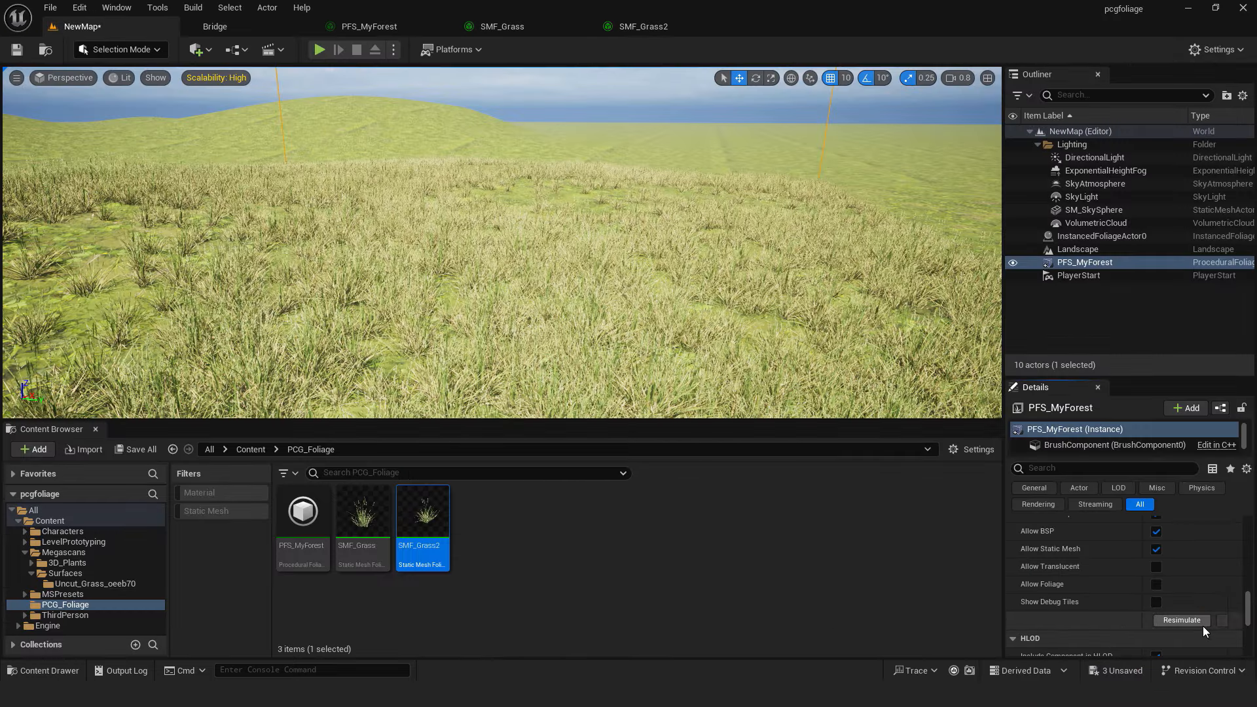
{"action": "left_click", "coordinate": [1204, 626]}
{"action": "right_click_drag", "start_coordinate": [502, 242], "coordinate": [341, 245]}
{"action": "mouse_move", "coordinate": [637, 228]}
{"action": "right_mouse_down"}
{"action": "mouse_move", "coordinate": [621, 229]}
{"action": "mouse_move", "coordinate": [602, 295]}
{"action": "mouse_move", "coordinate": [628, 229]}
{"action": "right_mouse_up"}
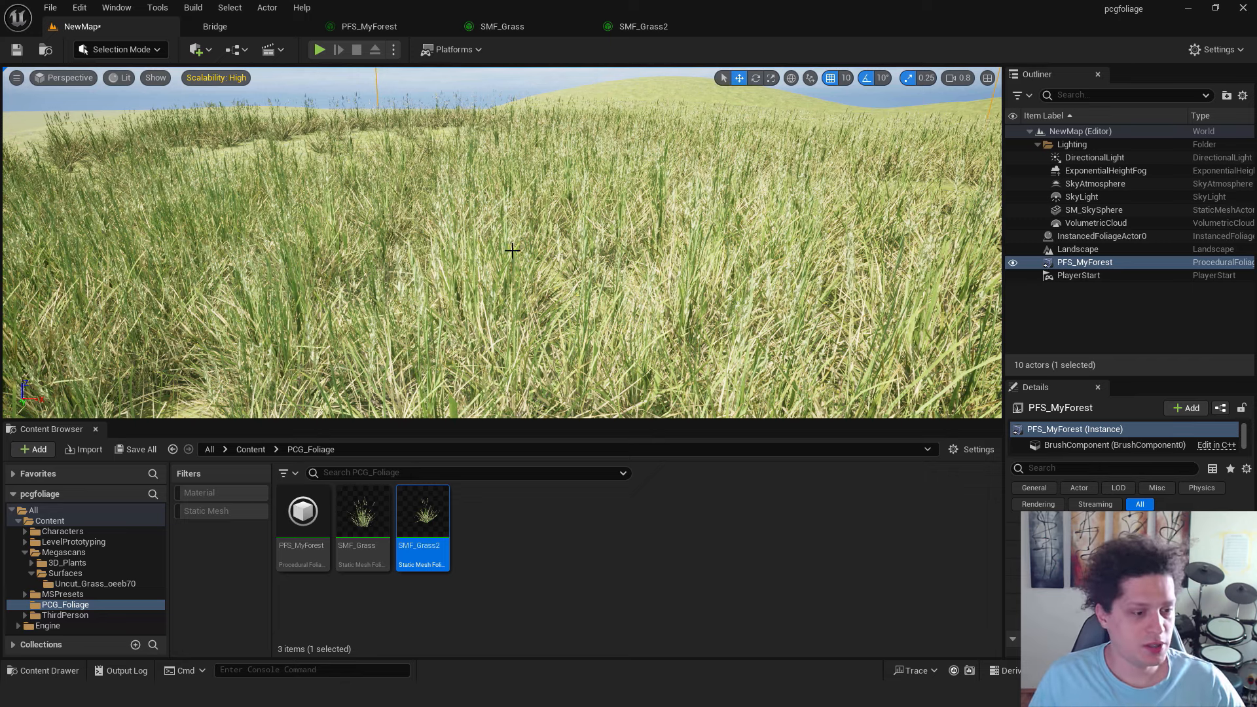
Find the Chamomile 3D plant among the local Megascans in Quixel Bridge and add it to the project.
{"action": "left_click", "coordinate": [223, 26]}
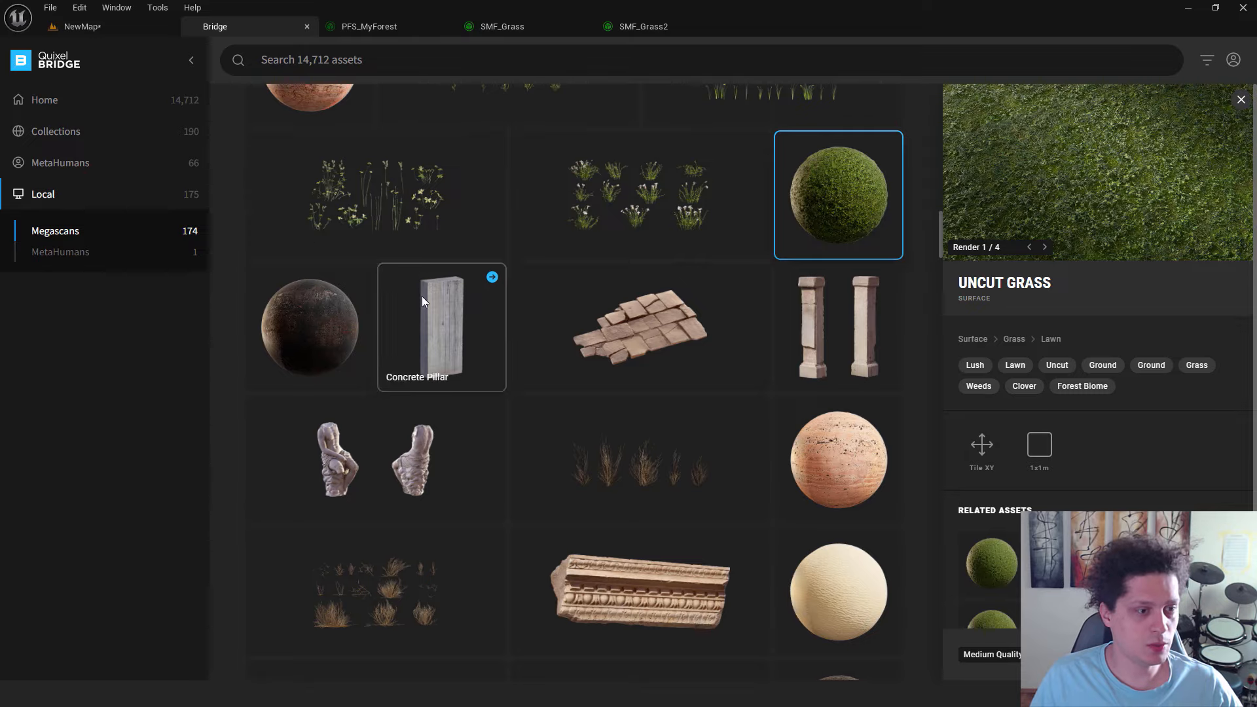
{"action": "scroll", "coordinate": [466, 392], "scroll_direction": "up", "scroll_amount": 15}
{"action": "scroll", "coordinate": [497, 327], "scroll_direction": "down", "scroll_amount": 12}
{"action": "left_click", "coordinate": [522, 269]}
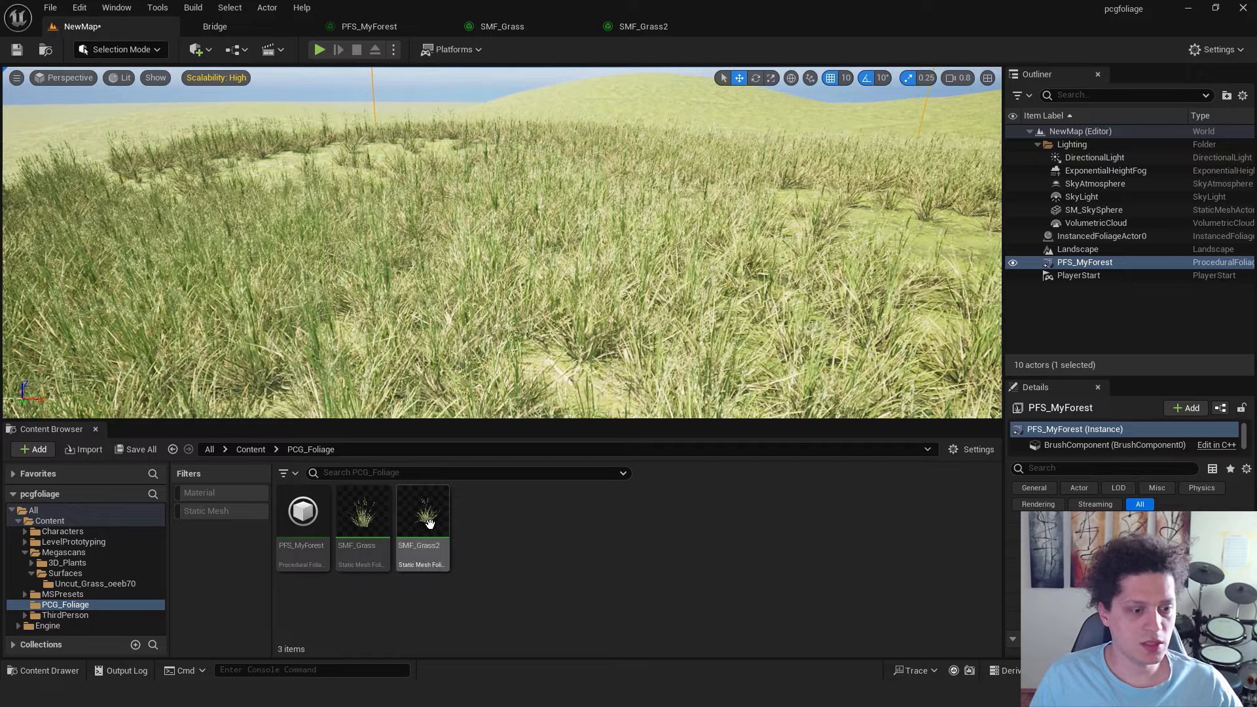
Duplicate the SMF_Grass2 foliage asset in the PCG_Foliage folder and name the copy SMF_Flowers.
{"action": "left_click", "coordinate": [427, 522]}
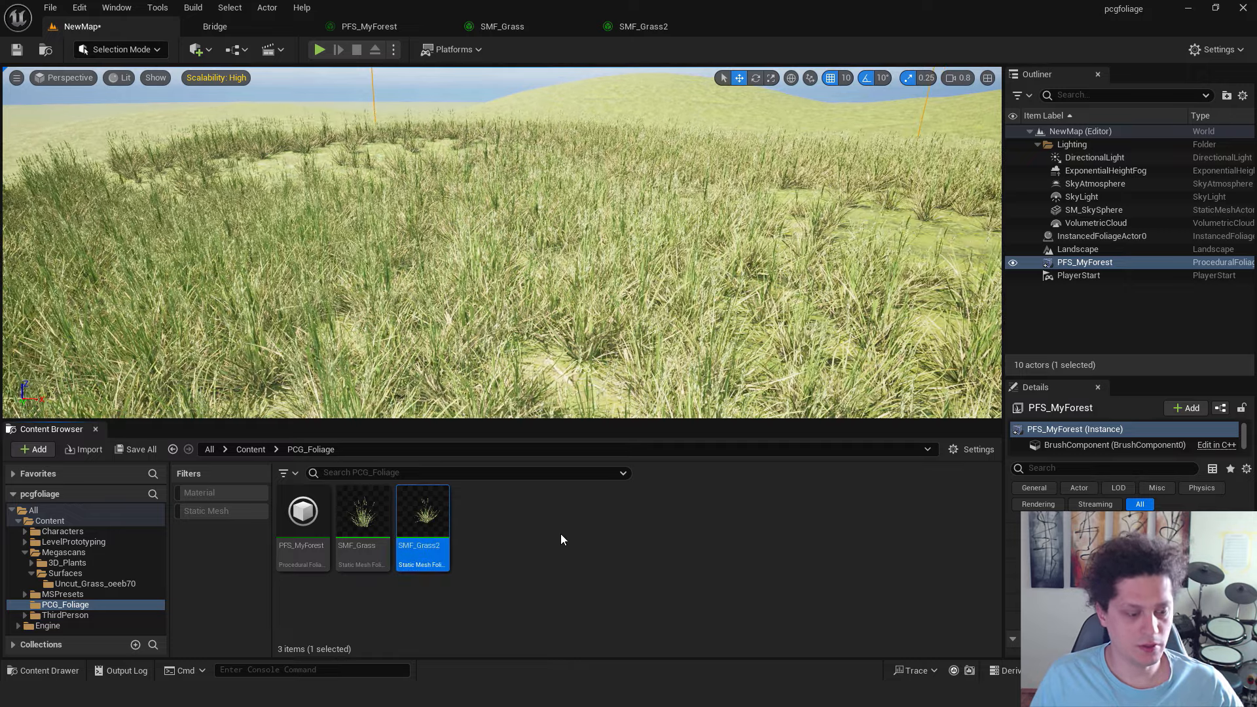
{"action": "key", "text": "ctrl+d"}
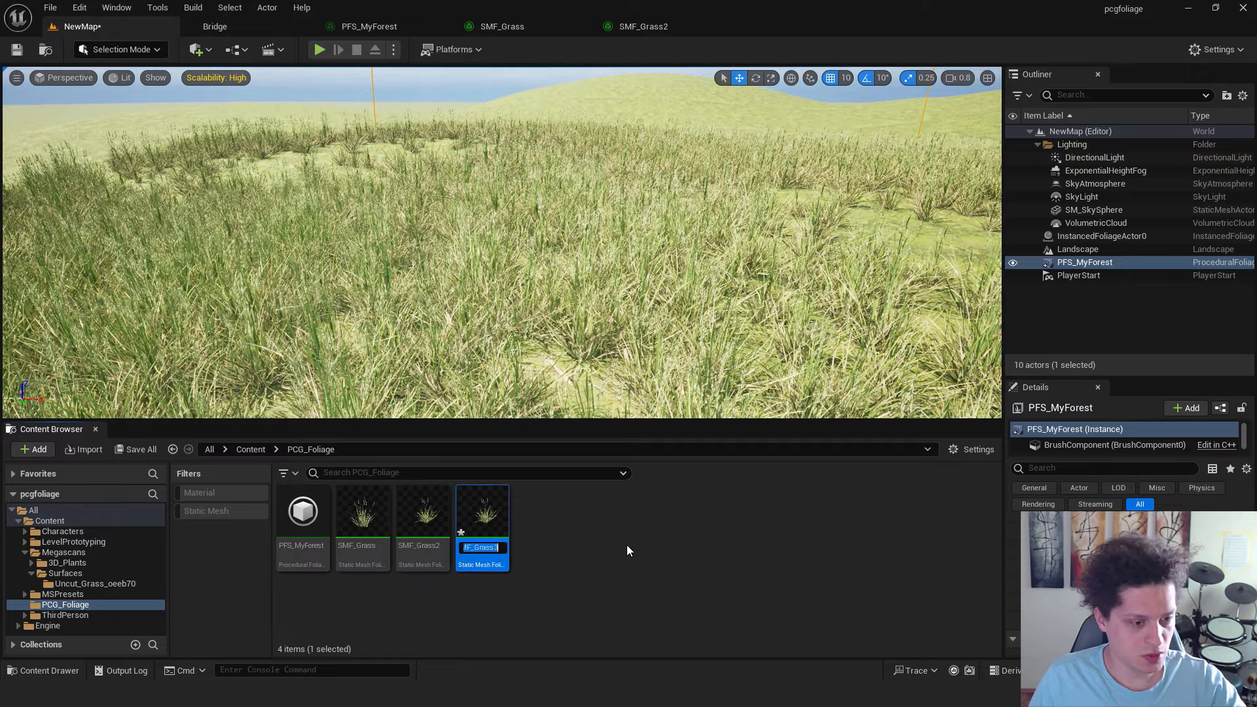
{"action": "key", "text": "Right"}
{"action": "key", "text": "BackSpace"}
{"action": "key", "text": "BackSpace"}
{"action": "key", "text": "BackSpace"}
{"action": "key", "text": "BackSpace"}
{"action": "key", "text": "BackSpace"}
{"action": "key", "text": "BackSpace"}
{"action": "type", "text": "Flowers"}
{"action": "key", "text": "Return"}
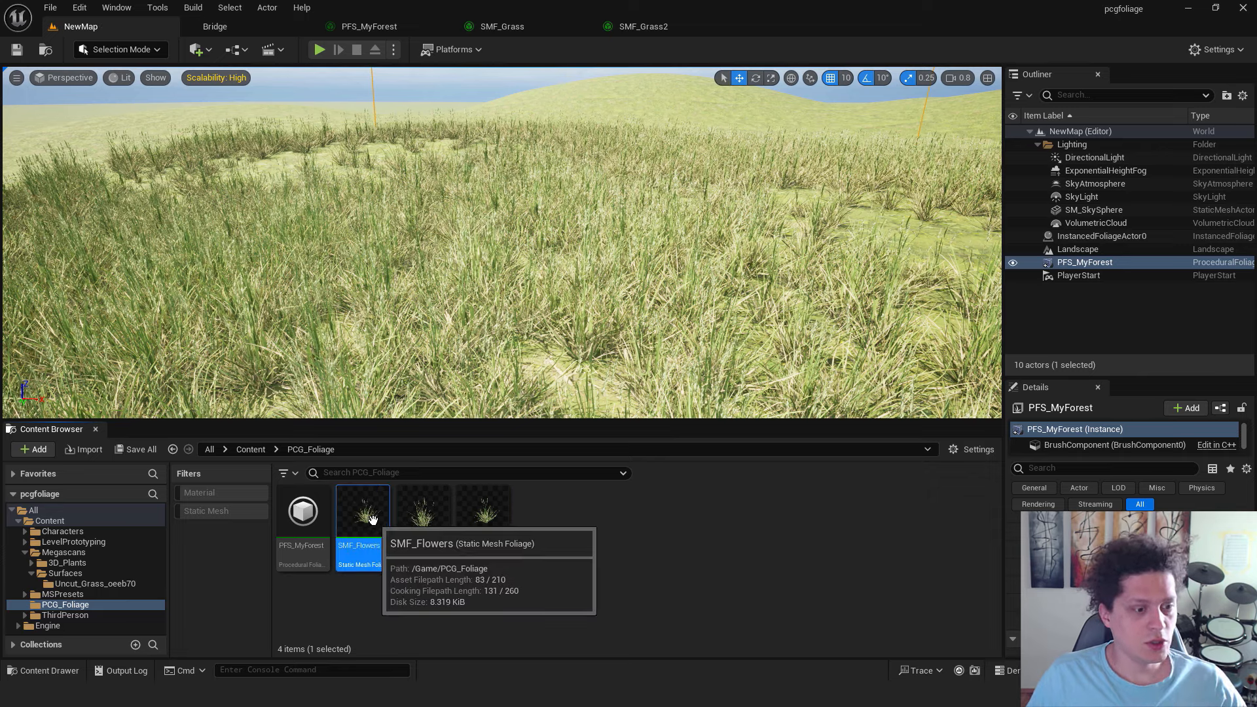
Set the Mesh of SMF_Flowers to S_Chamomile_ujcnejvja_Var3_lod1 from the Chamomile_ujcnejvja folder and save the asset.
{"action": "double_click", "coordinate": [364, 517]}
{"action": "key", "text": "ctrl+space"}
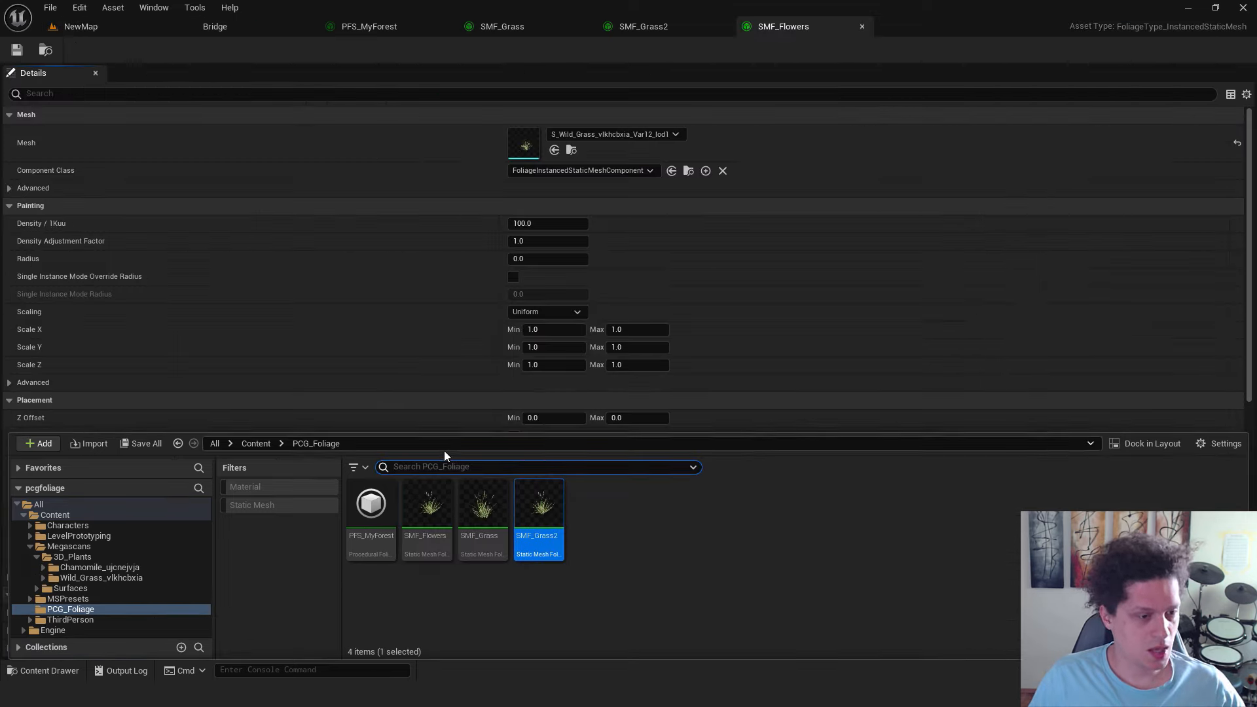
{"action": "left_click", "coordinate": [95, 566]}
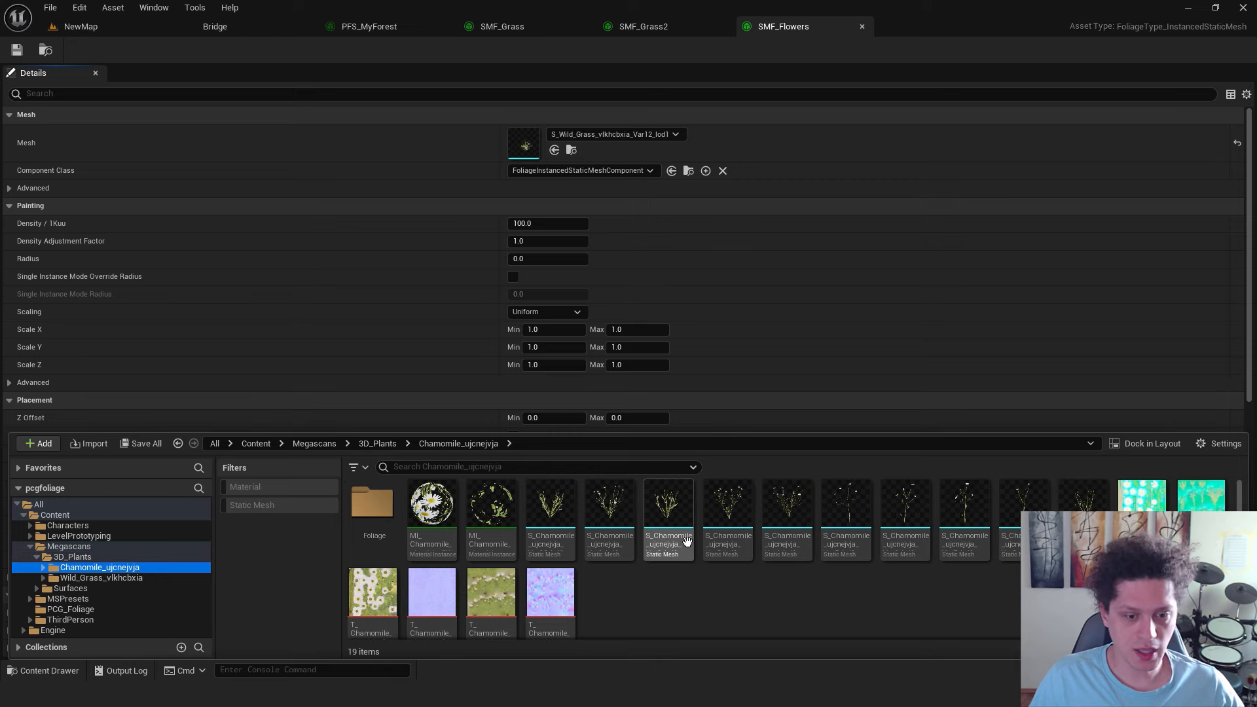
{"action": "left_click", "coordinate": [727, 510]}
{"action": "left_click_drag", "start_coordinate": [728, 511], "coordinate": [523, 141]}
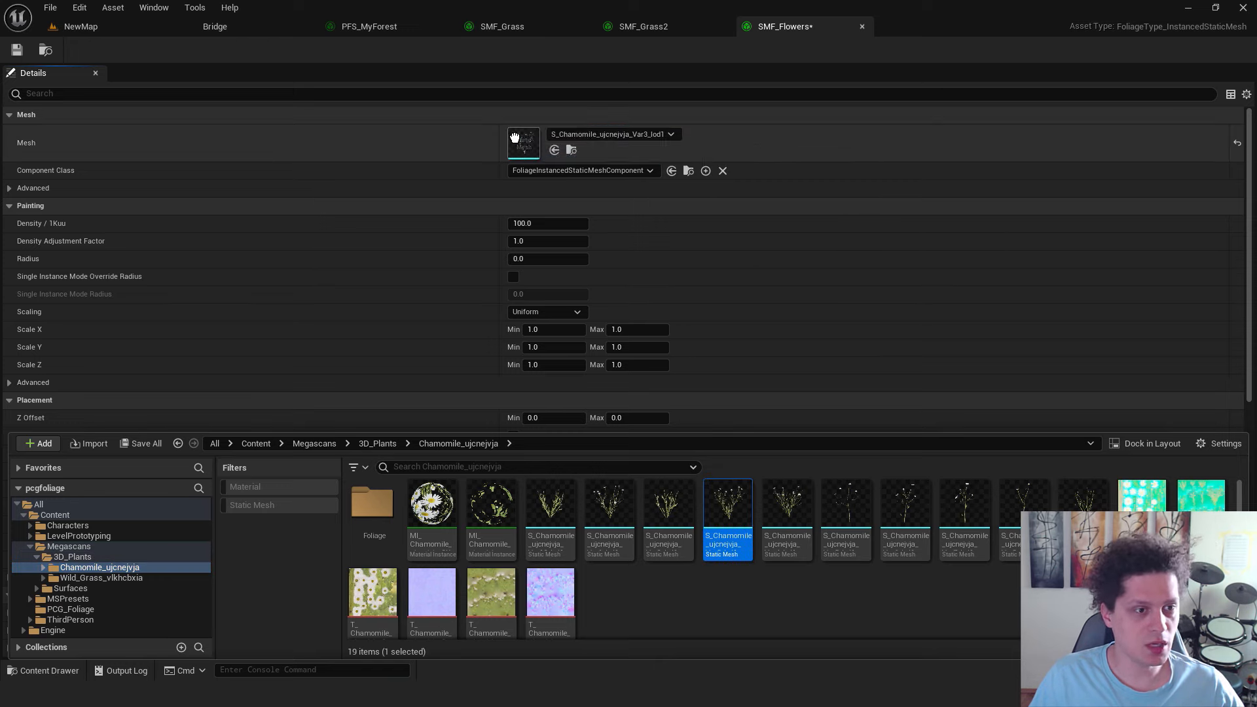
{"action": "left_click", "coordinate": [17, 50]}
Add a third foliage type entry to the PFS_MyForest spawner and assign SMF_Flowers from the PCG_Foliage folder to it.
{"action": "left_click", "coordinate": [80, 26]}
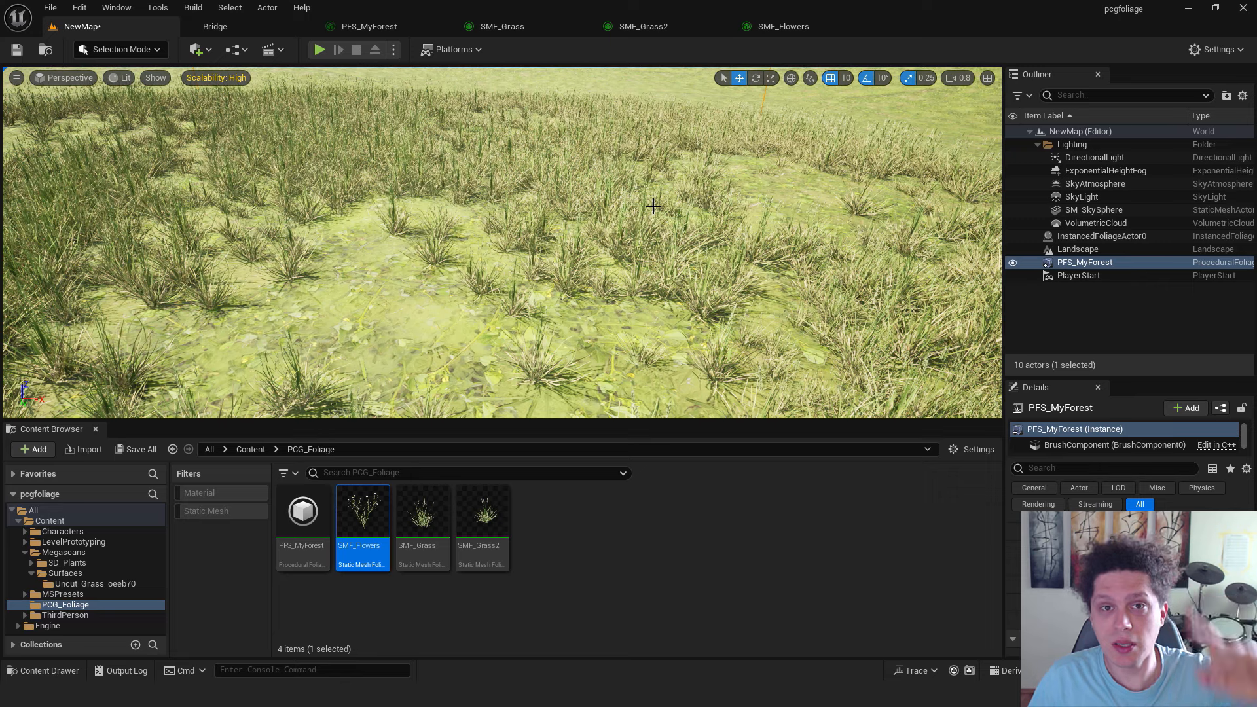
{"action": "left_click", "coordinate": [327, 30]}
{"action": "left_click", "coordinate": [599, 204]}
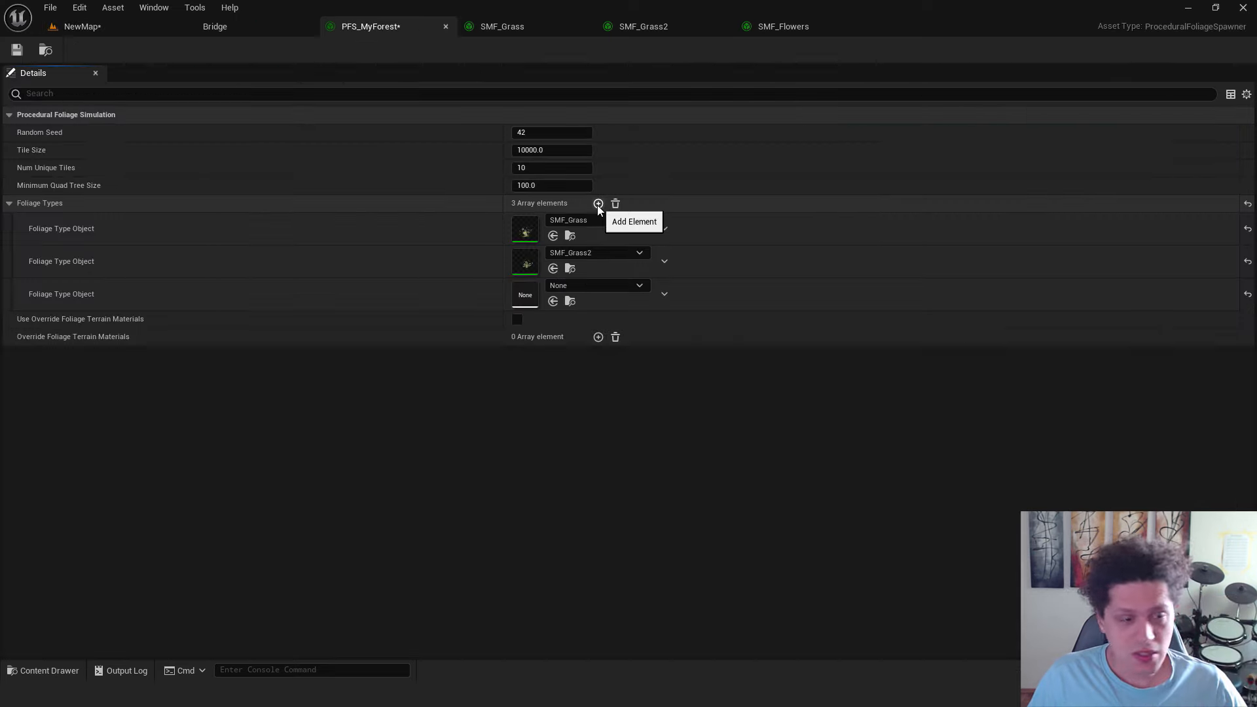
{"action": "key", "text": "ctrl+space"}
{"action": "left_click", "coordinate": [82, 516]}
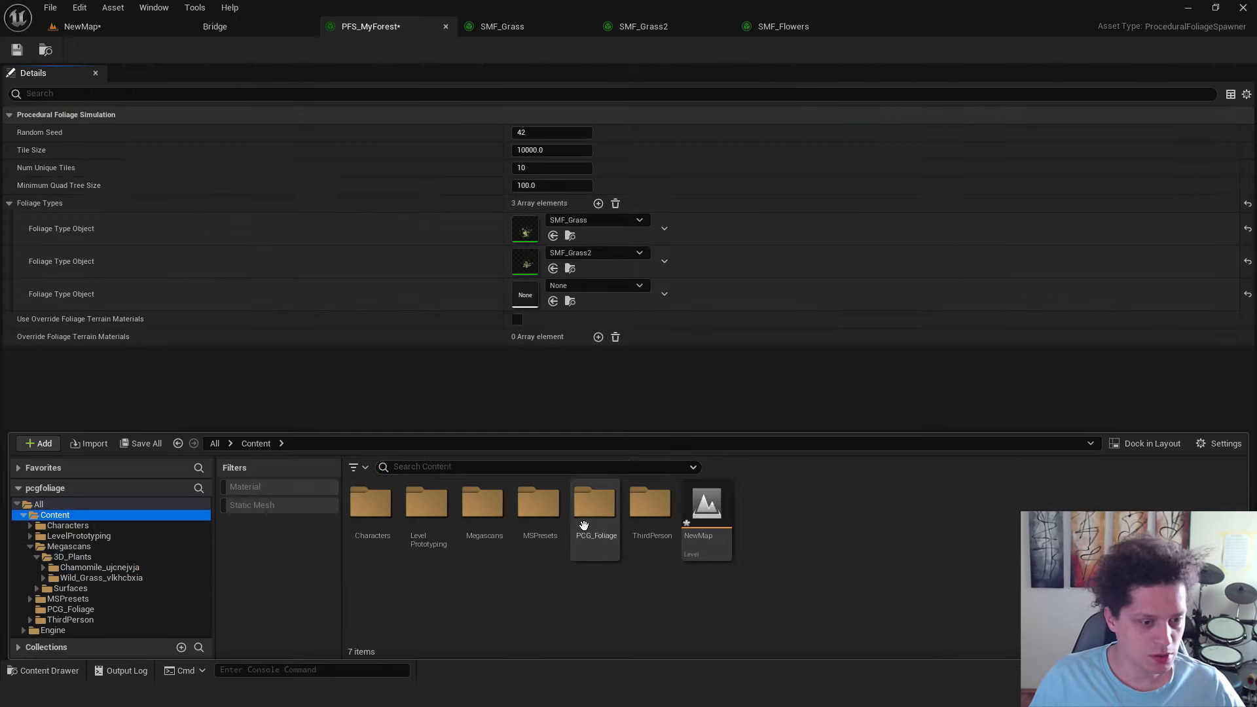
{"action": "double_click", "coordinate": [585, 524]}
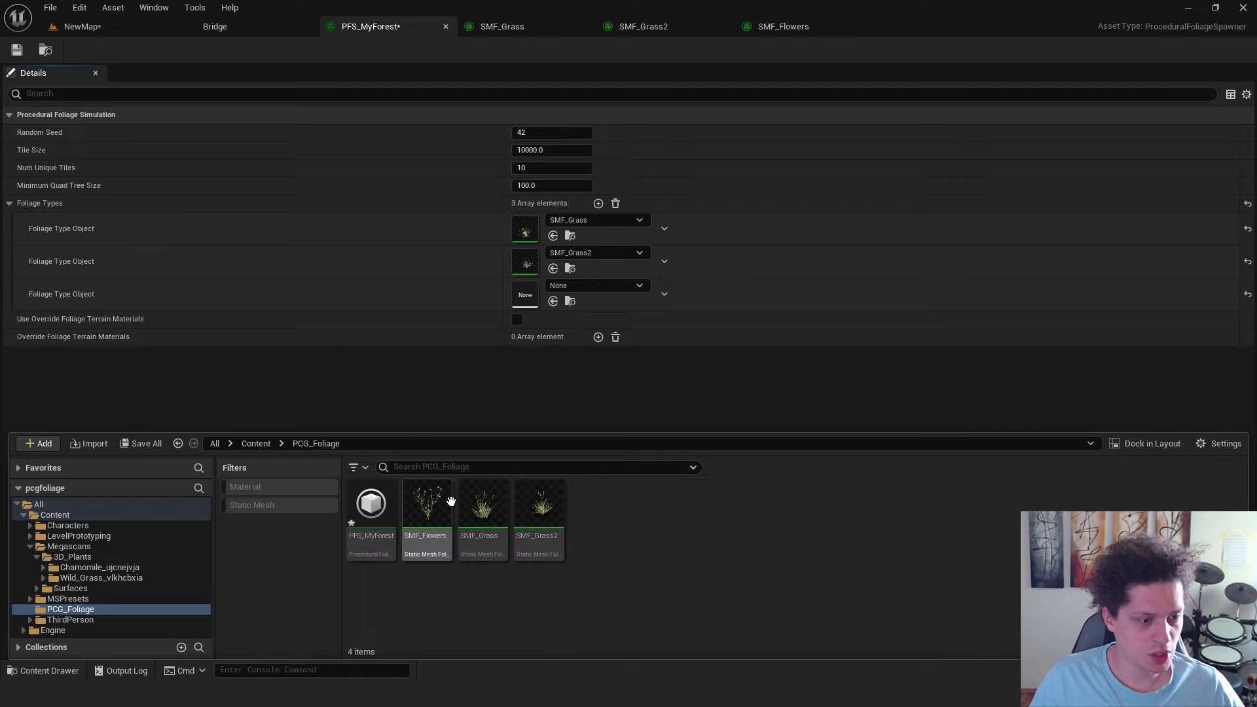
{"action": "left_click_drag", "start_coordinate": [435, 512], "coordinate": [475, 358]}
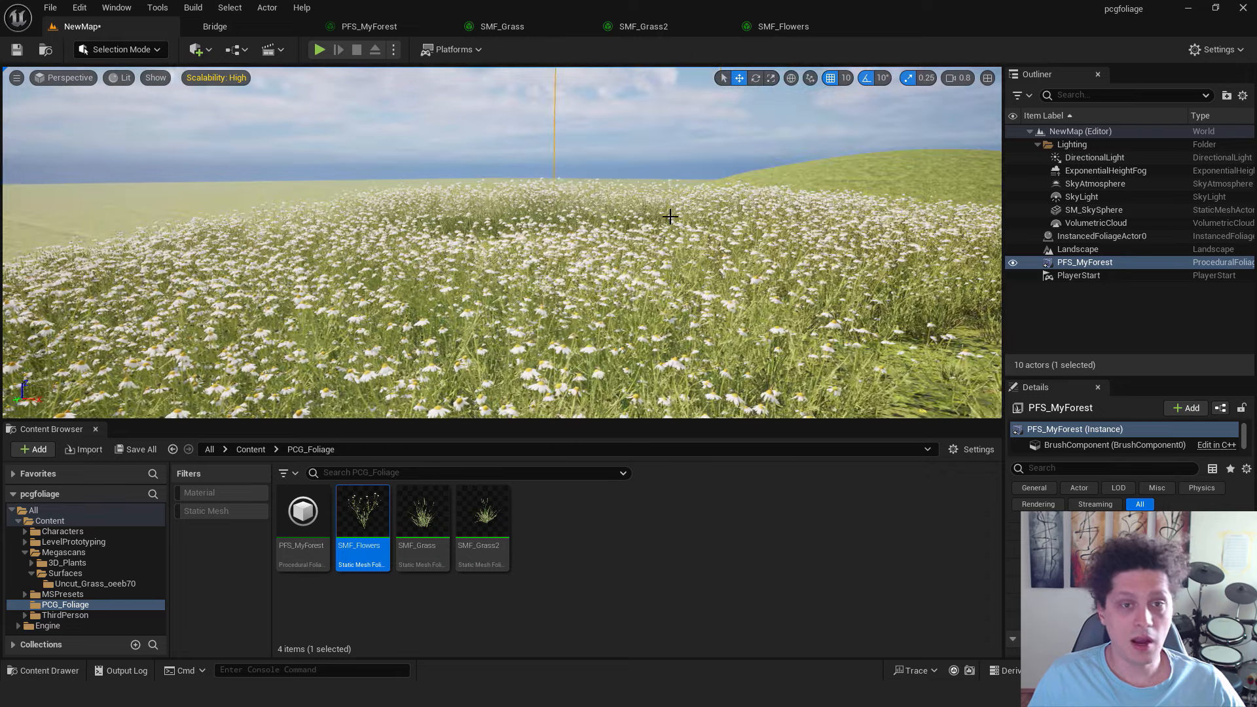
Lower the Initial Seed Density in the Clustering settings of SMF_Flowers.
{"action": "left_click", "coordinate": [808, 25]}
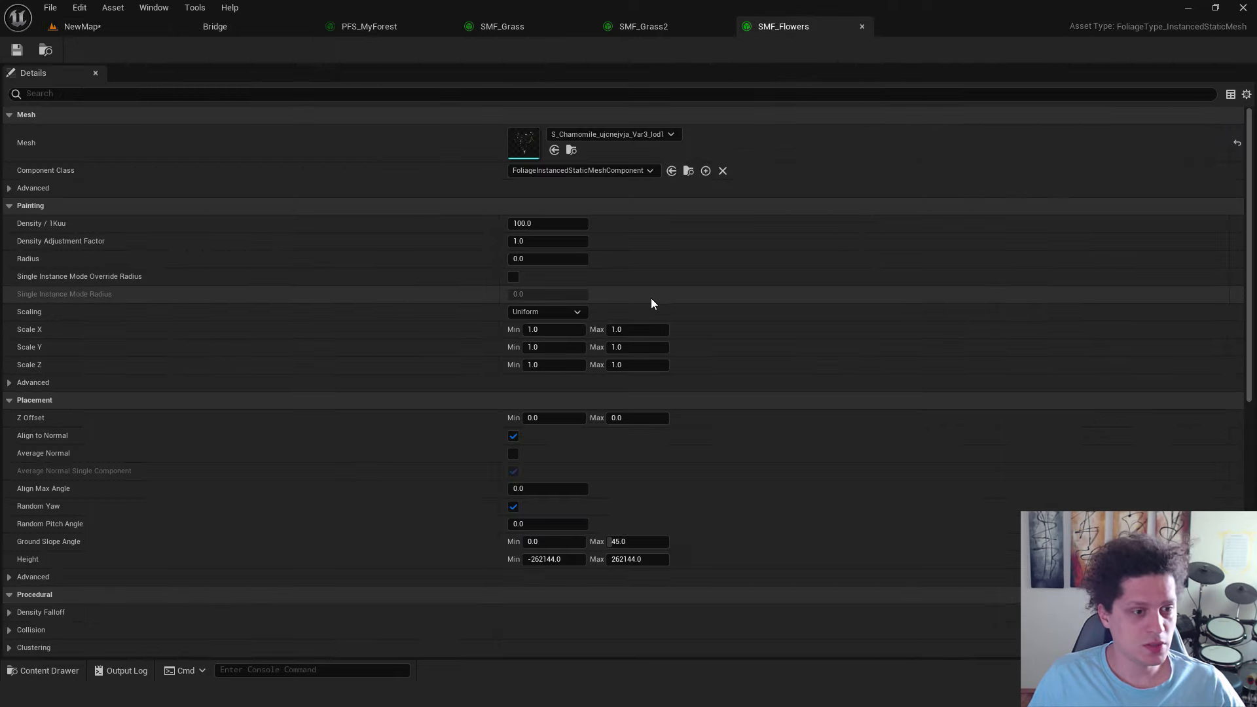
{"action": "scroll", "coordinate": [488, 318], "scroll_direction": "down", "scroll_amount": 2}
{"action": "scroll", "coordinate": [490, 317], "scroll_direction": "down", "scroll_amount": 8}
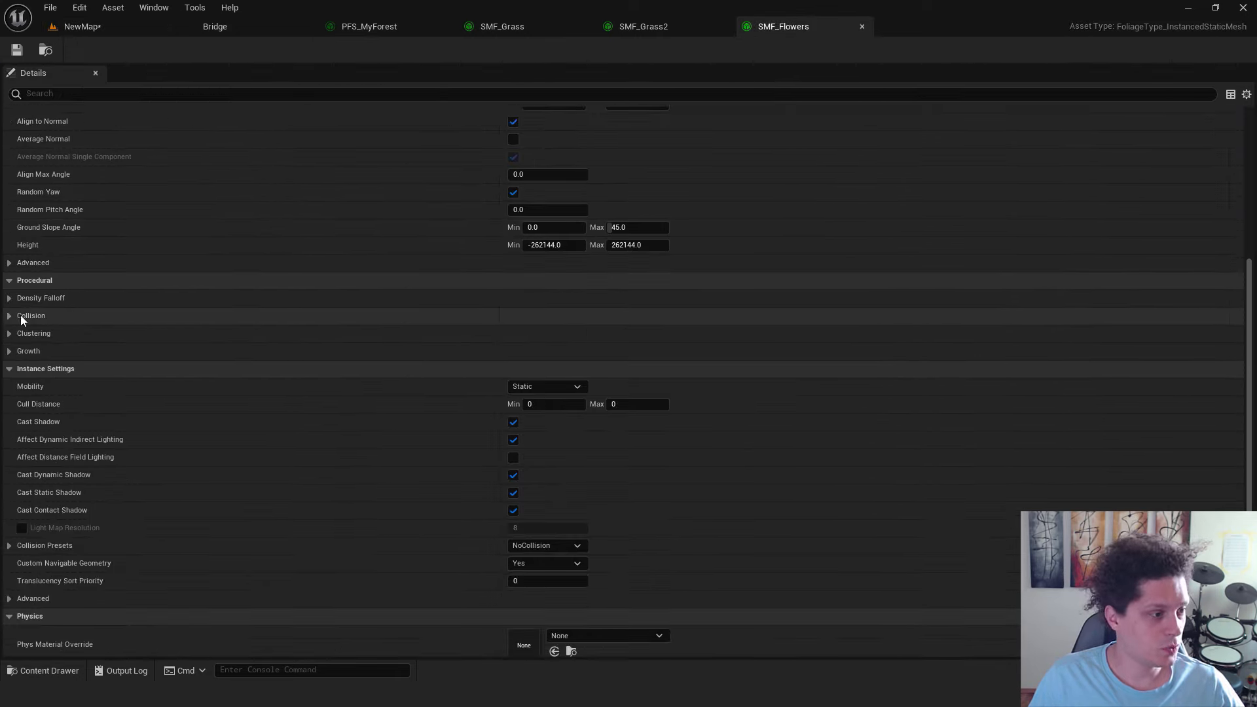
{"action": "left_click", "coordinate": [9, 334]}
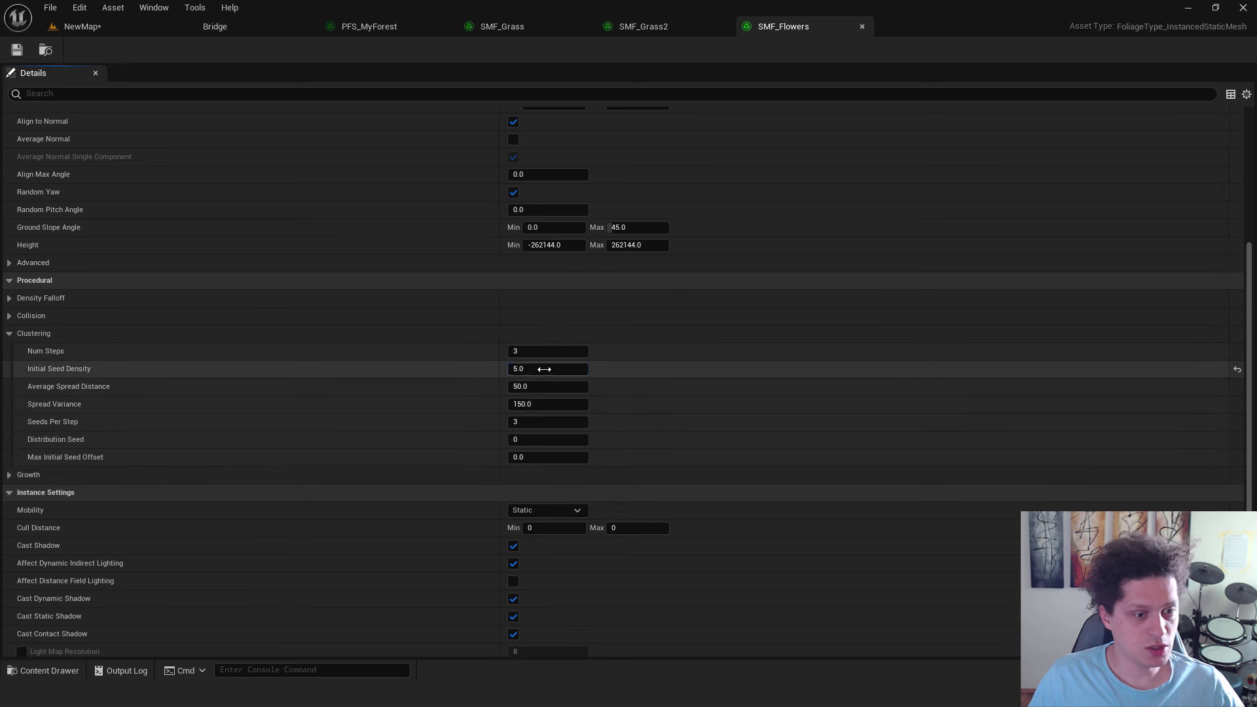
{"action": "left_click", "coordinate": [546, 368]}
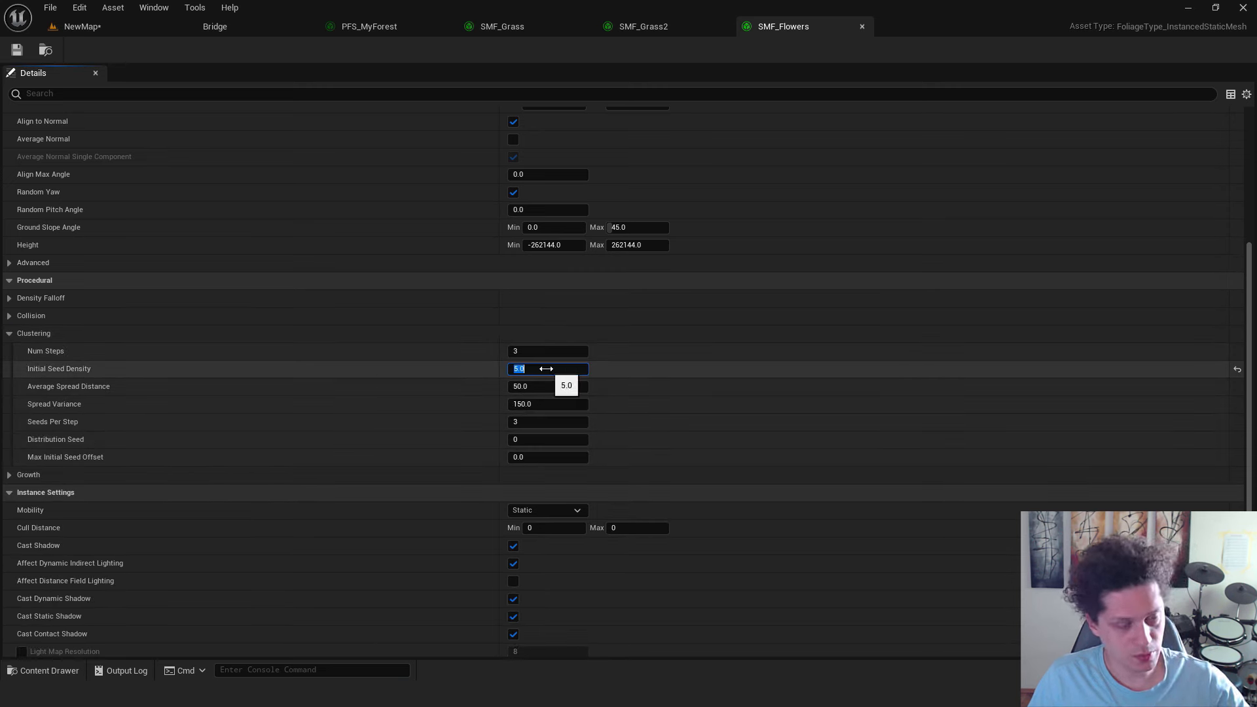
Set the Initial Seed Density in the Clustering settings of SMF_Grass2 to 2.
{"action": "left_click", "coordinate": [630, 27]}
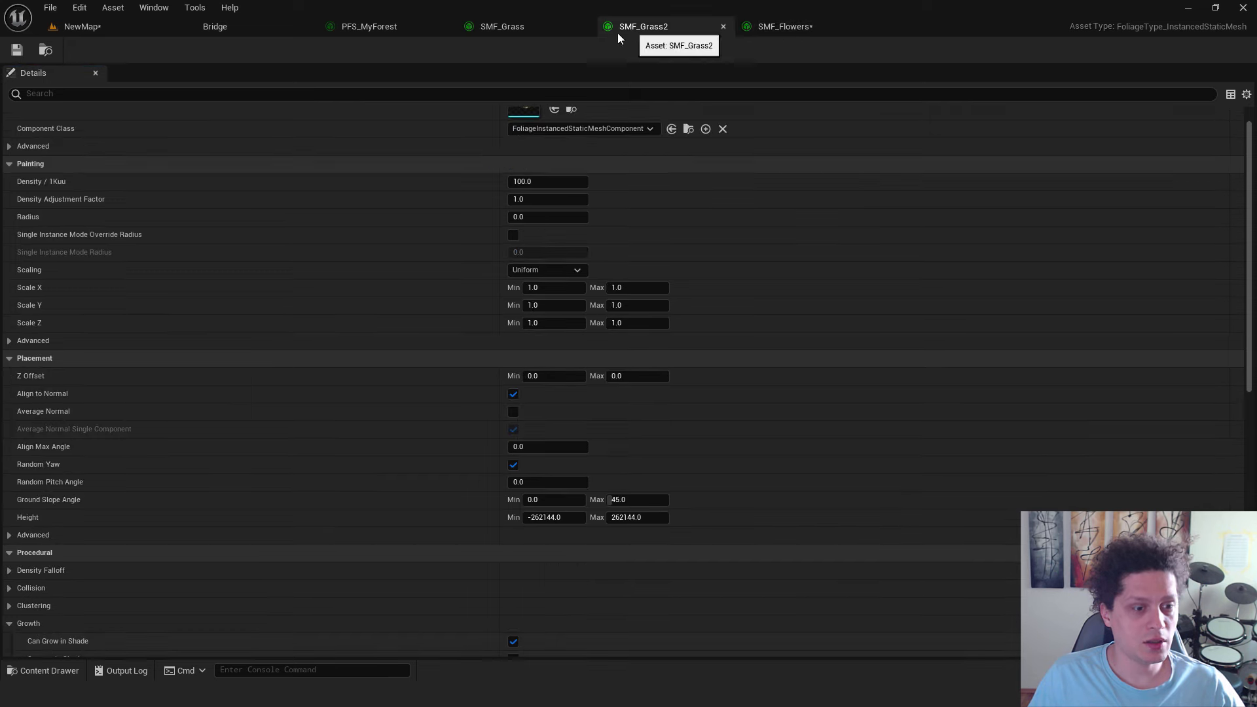
{"action": "scroll", "coordinate": [568, 340], "scroll_direction": "down", "scroll_amount": 7}
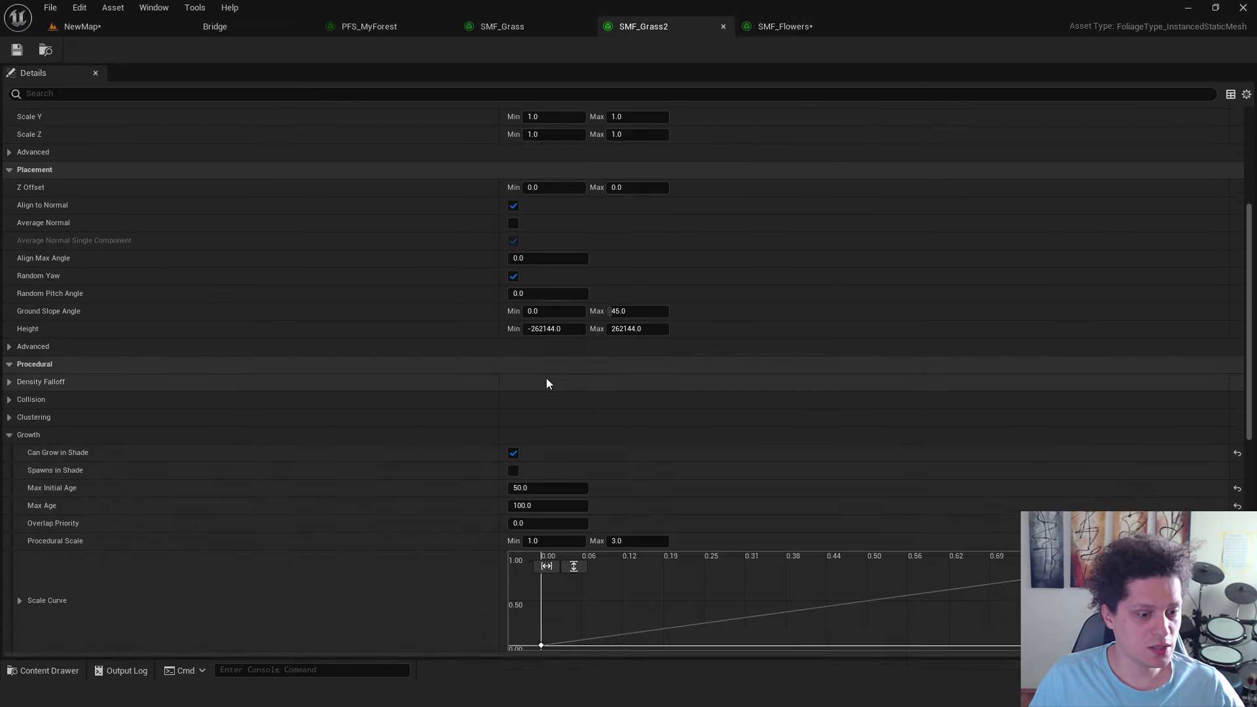
{"action": "scroll", "coordinate": [463, 333], "scroll_direction": "up", "scroll_amount": 6}
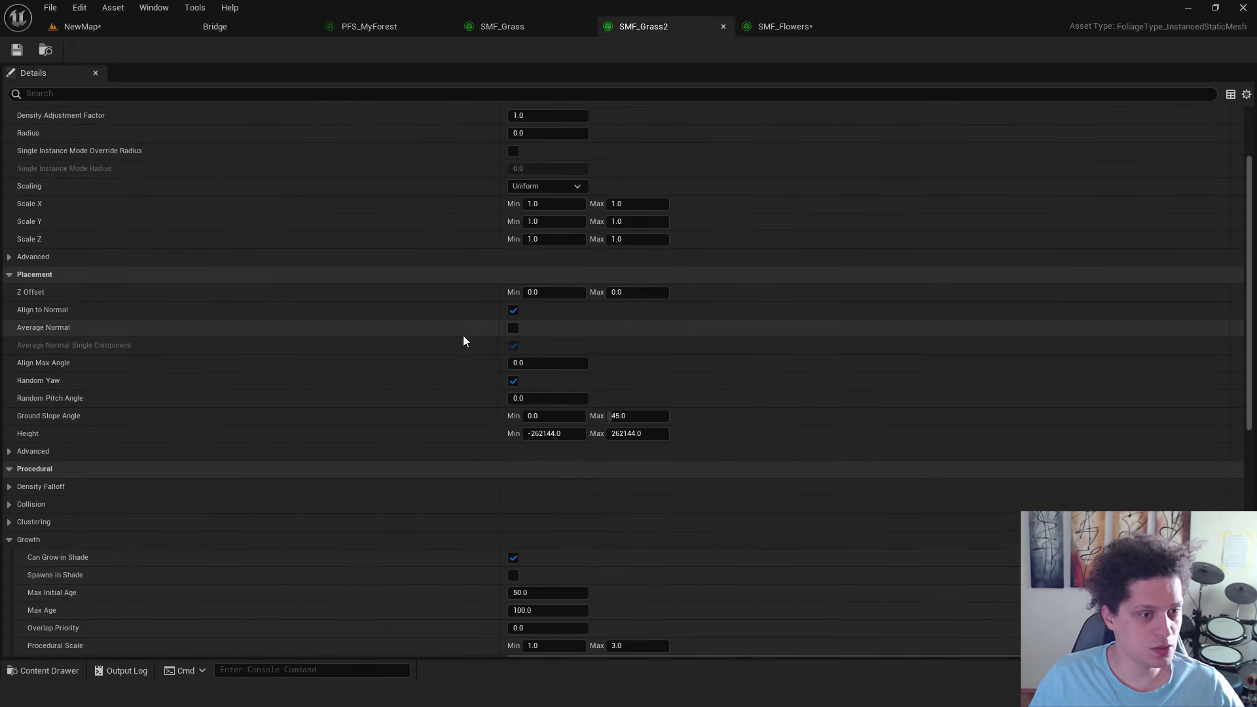
{"action": "scroll", "coordinate": [477, 347], "scroll_direction": "down", "scroll_amount": 5}
{"action": "left_click", "coordinate": [10, 417]}
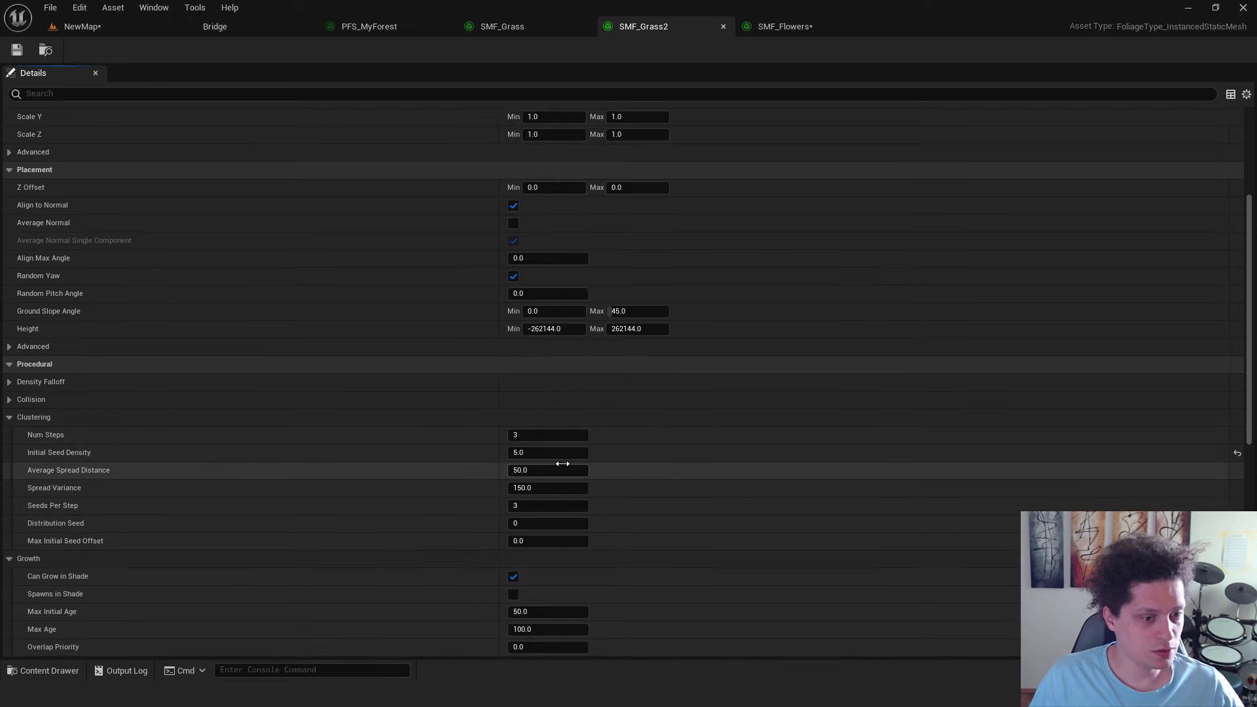
{"action": "left_click", "coordinate": [556, 453]}
{"action": "type", "text": "2"}
{"action": "key", "text": "Return"}
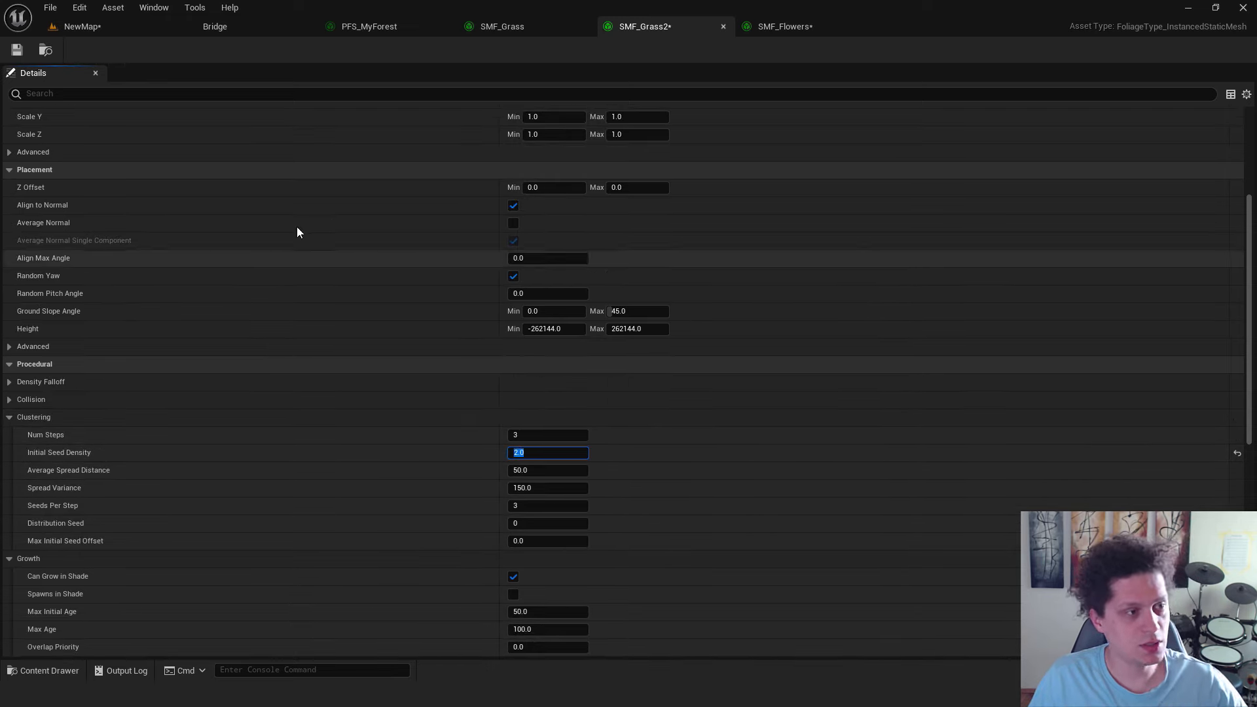
Resimulate PFS_MyForest in NewMap with the new seed densities and look over the mix of grass and flowers.
{"action": "left_click", "coordinate": [80, 26]}
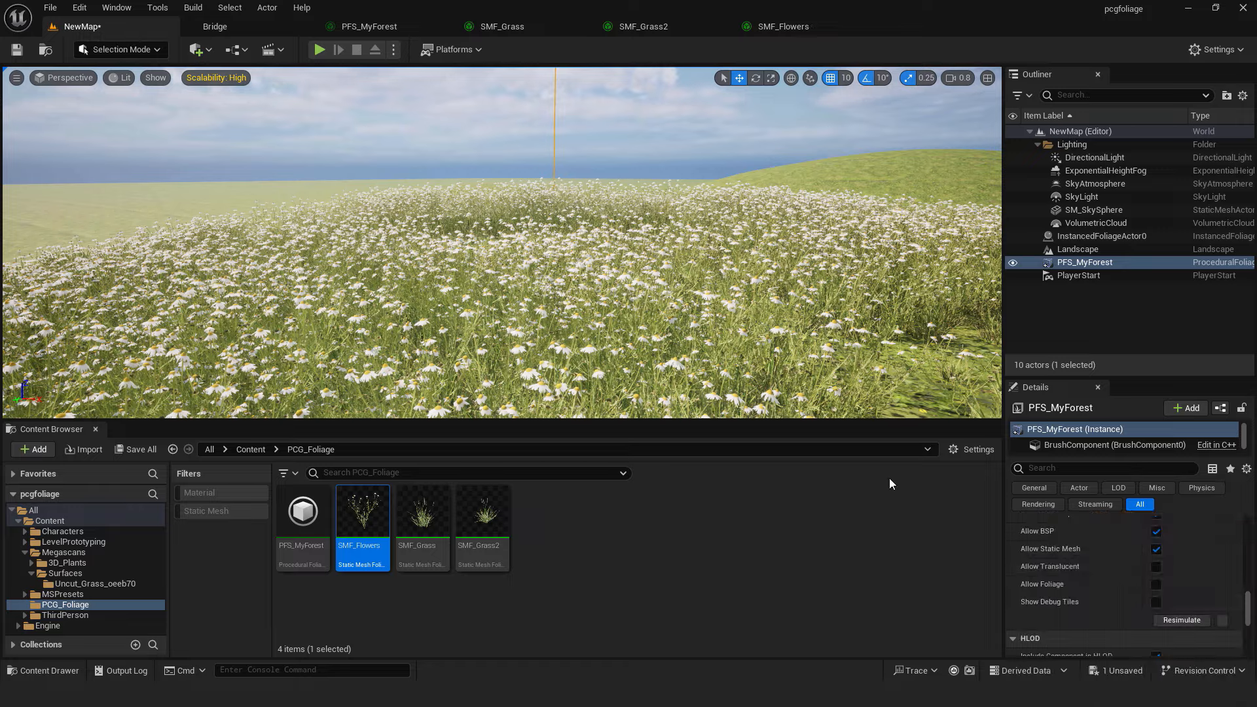
{"action": "left_click", "coordinate": [1168, 620]}
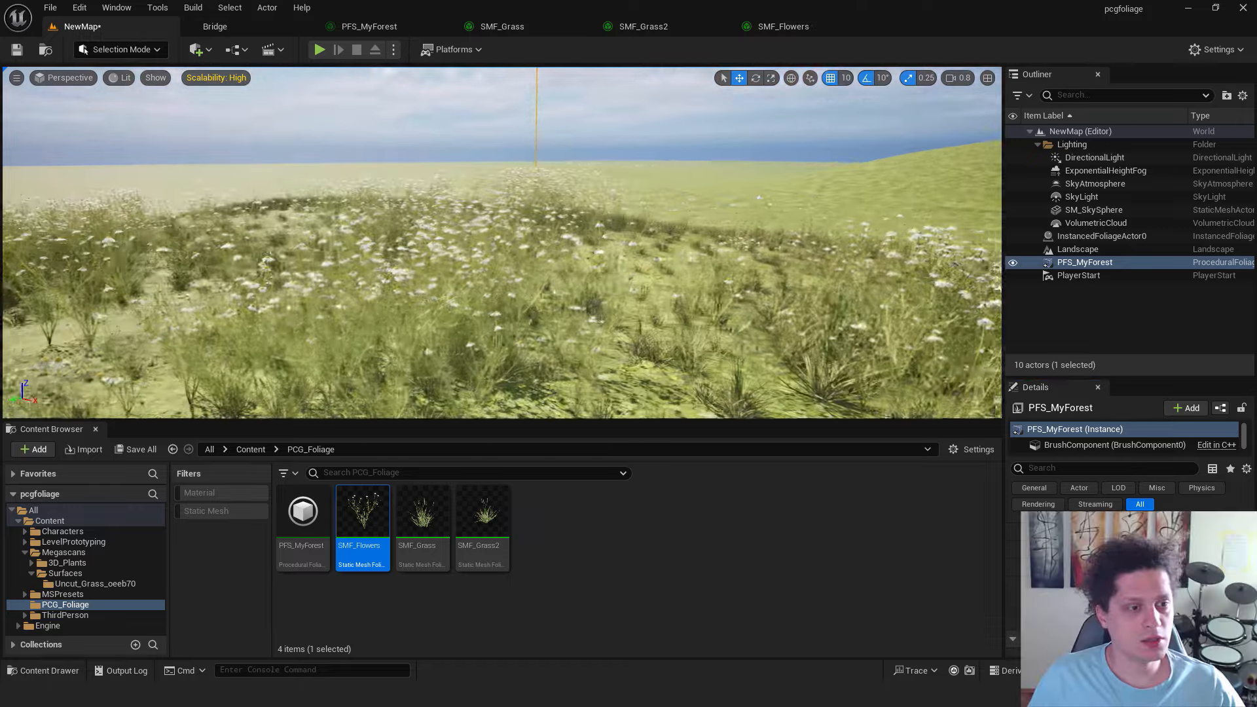
{"action": "right_click_drag", "start_coordinate": [828, 273], "coordinate": [739, 272]}
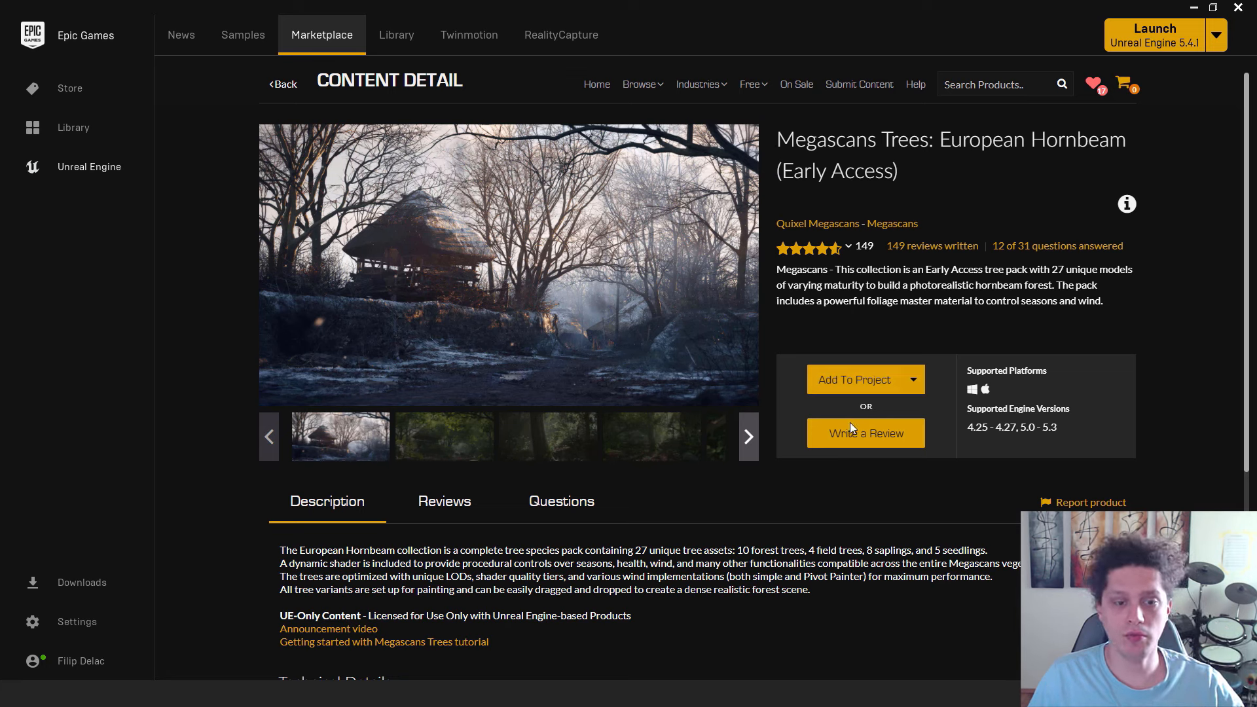
In the Epic Games Launcher, add Megascans Trees: European Hornbeam to the pcgfoliage project, showing all projects and choosing version 5.3.
{"action": "left_click", "coordinate": [848, 381]}
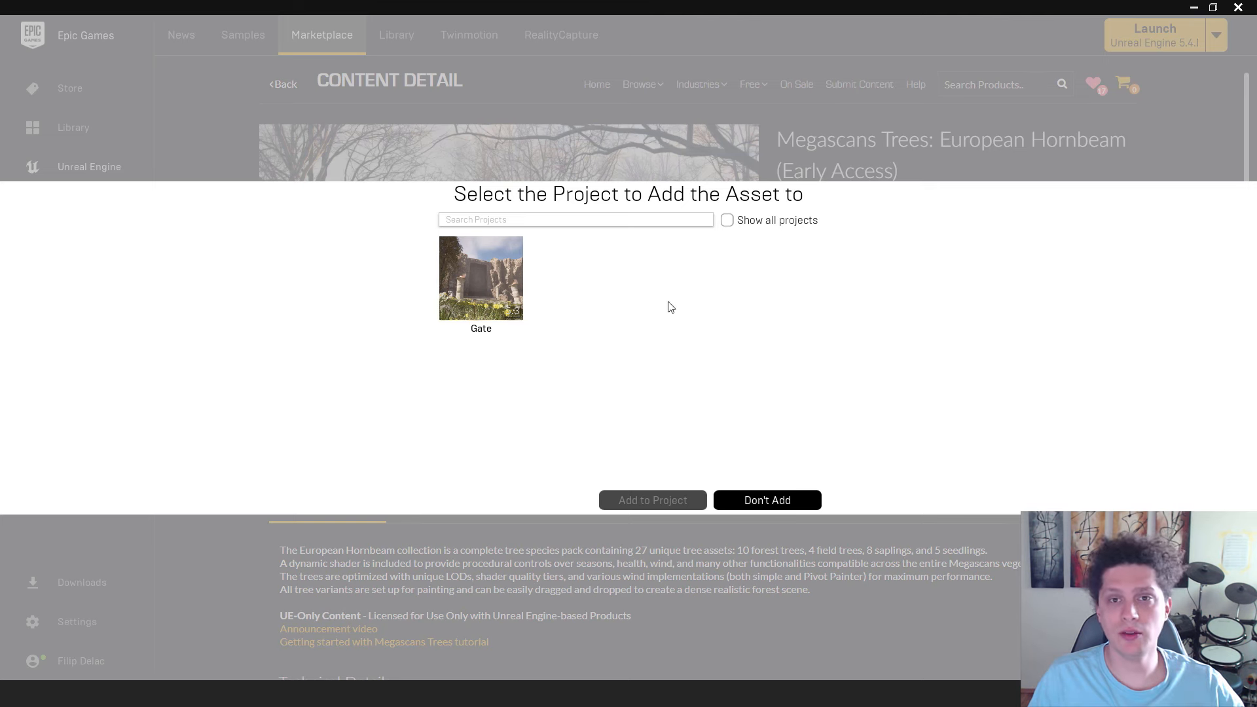
{"action": "left_click", "coordinate": [756, 501]}
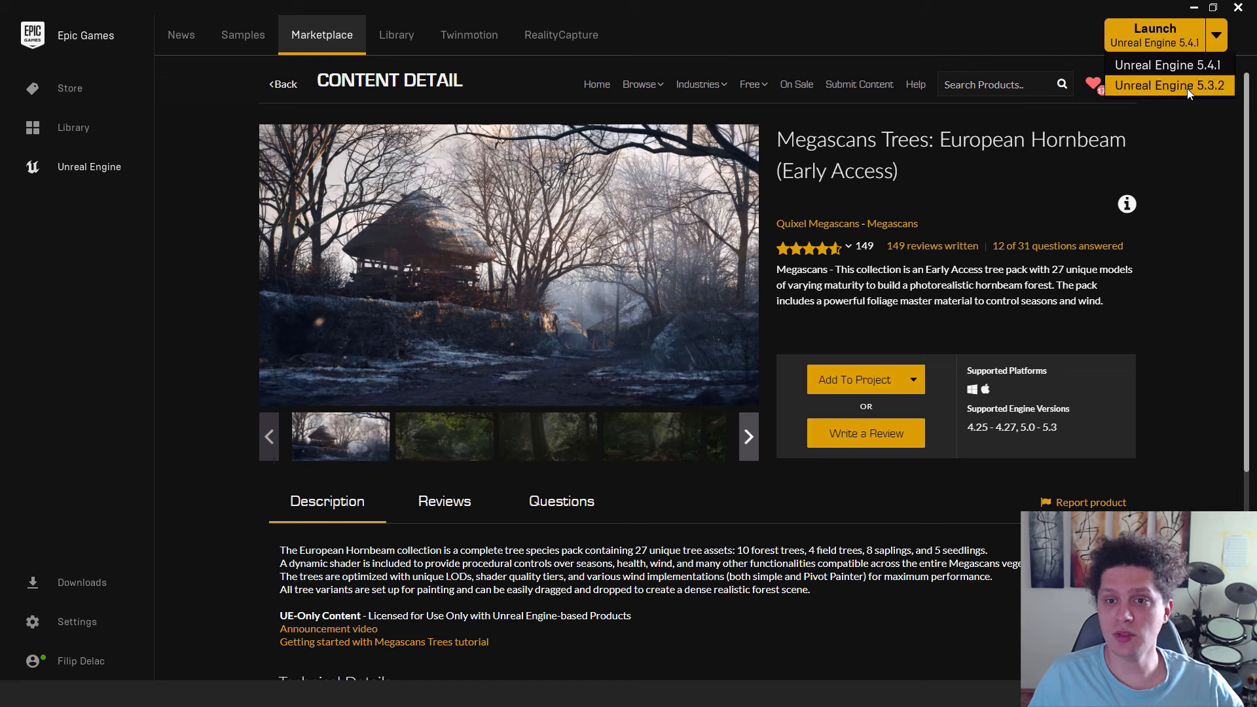
{"action": "left_click", "coordinate": [857, 381]}
{"action": "left_click", "coordinate": [728, 222]}
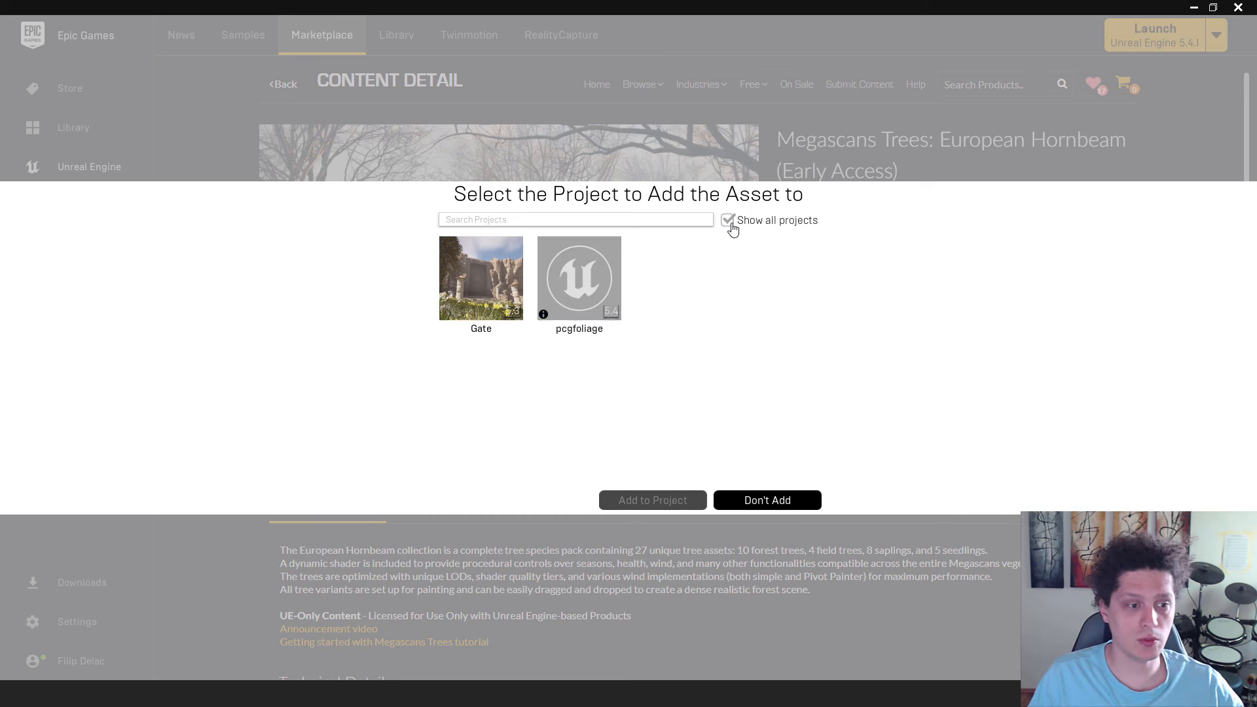
{"action": "left_click", "coordinate": [557, 248]}
{"action": "left_click", "coordinate": [536, 476]}
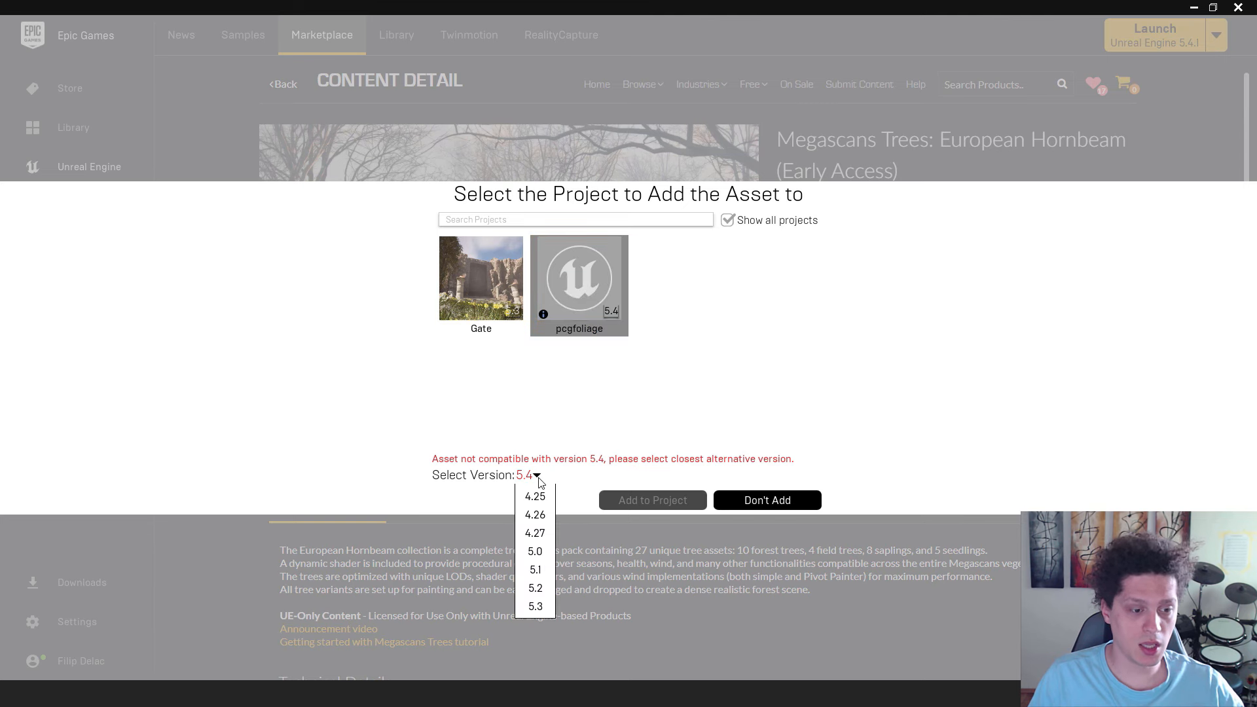
{"action": "left_click", "coordinate": [535, 606]}
{"action": "left_click", "coordinate": [653, 500]}
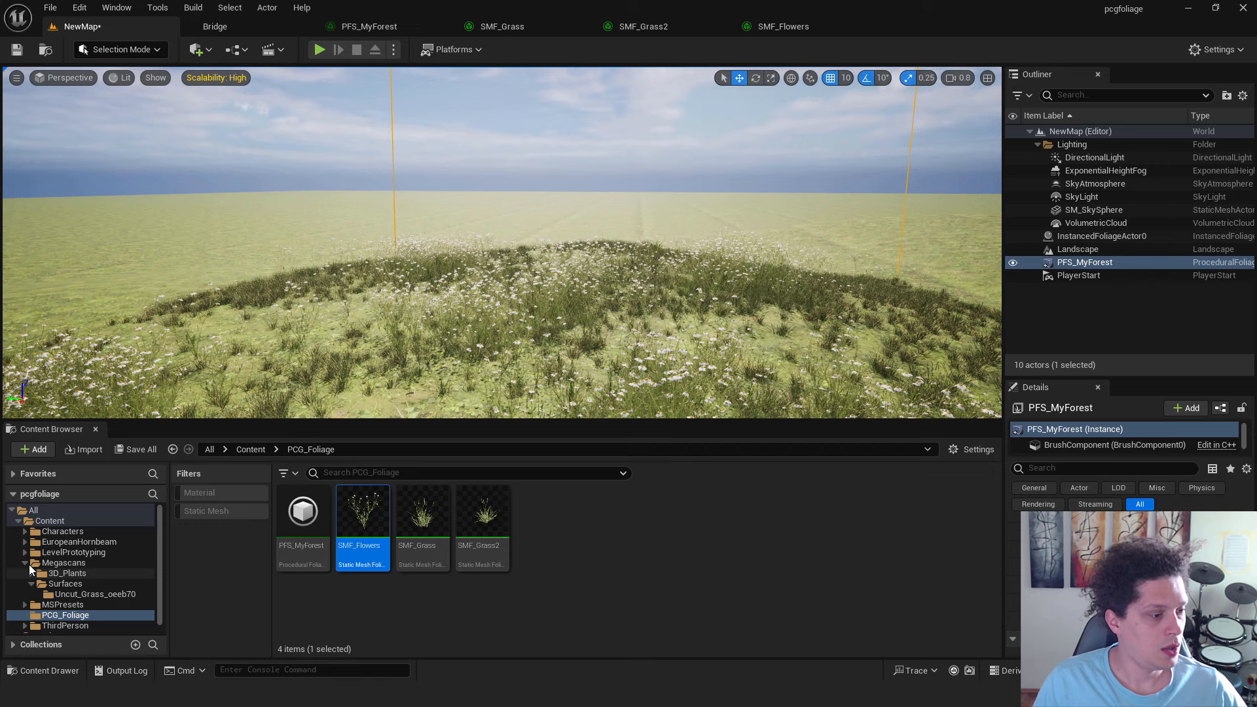
Back in the Unreal Editor, create a Static Mesh Foliage asset named SMF_Trees in the PCG_Foliage folder.
{"action": "left_click", "coordinate": [25, 563]}
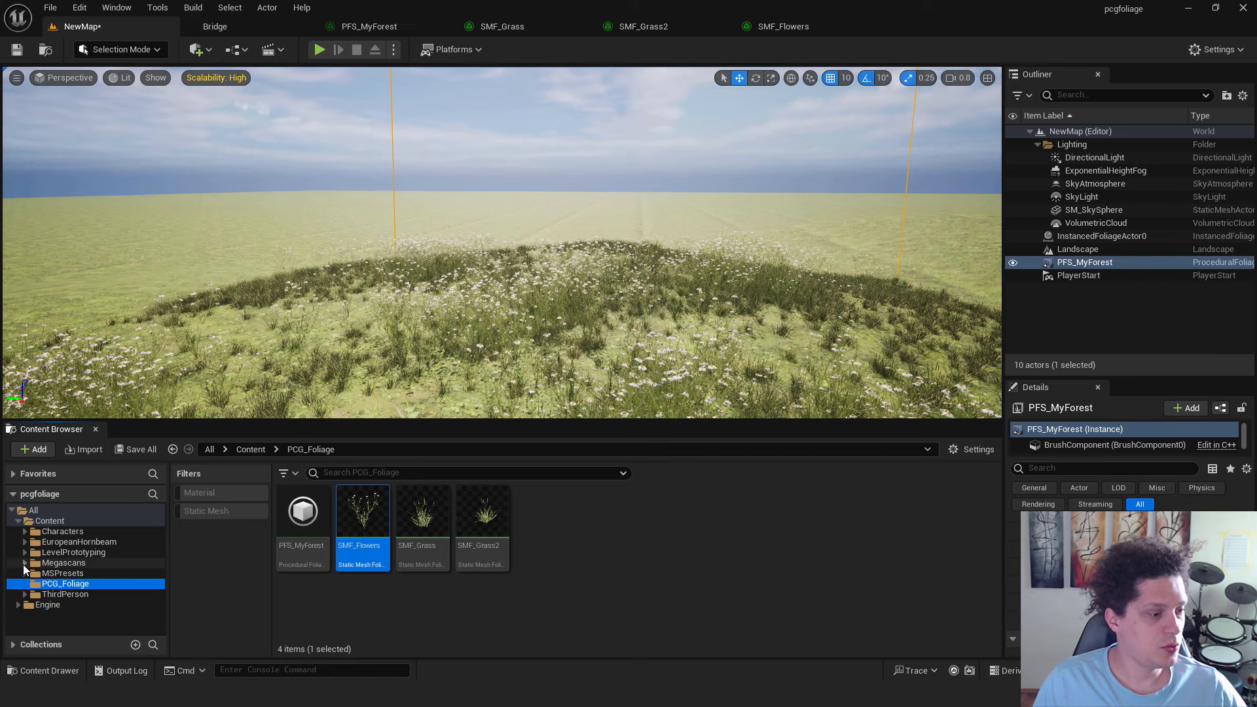
{"action": "left_click", "coordinate": [76, 544]}
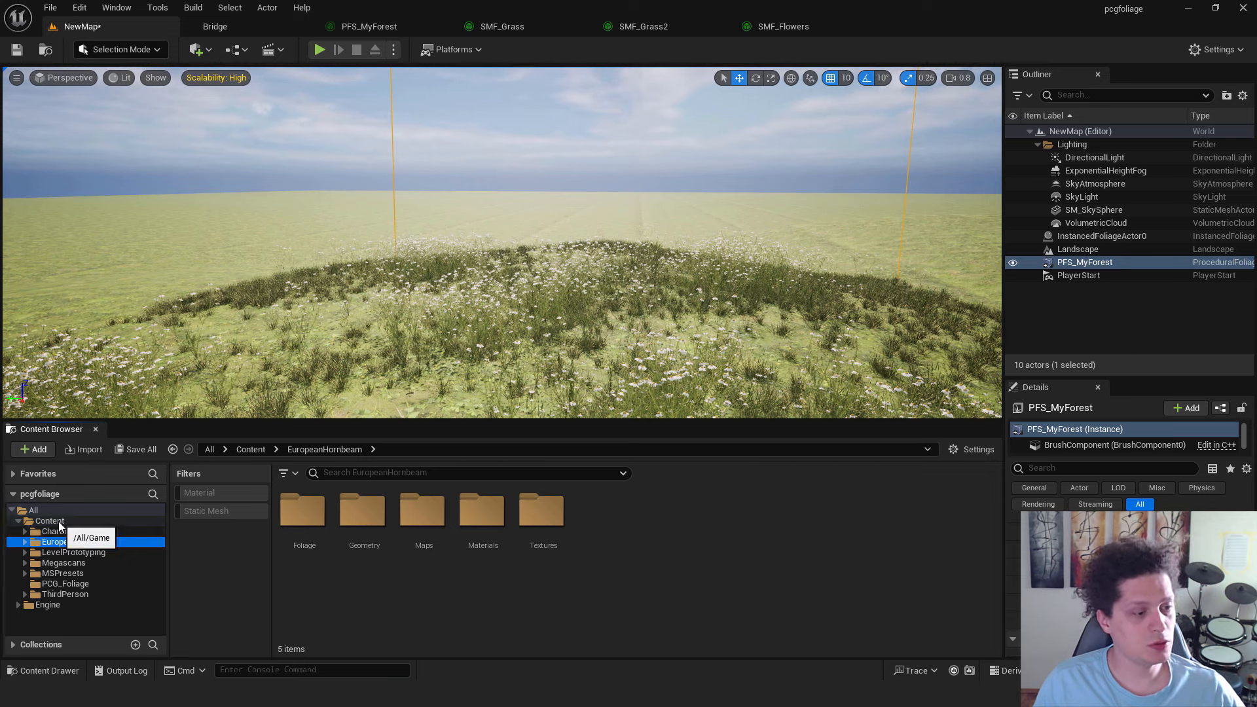
{"action": "left_click", "coordinate": [59, 522]}
{"action": "double_click", "coordinate": [603, 517]}
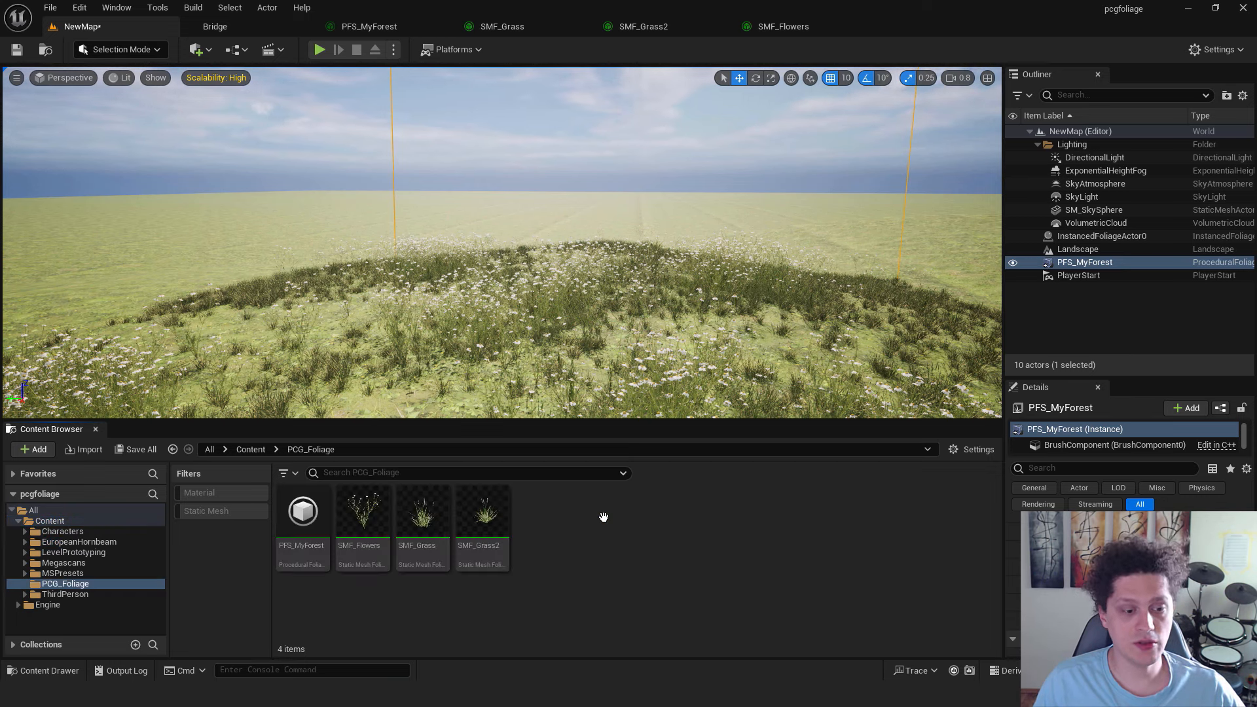
{"action": "right_click", "coordinate": [572, 517]}
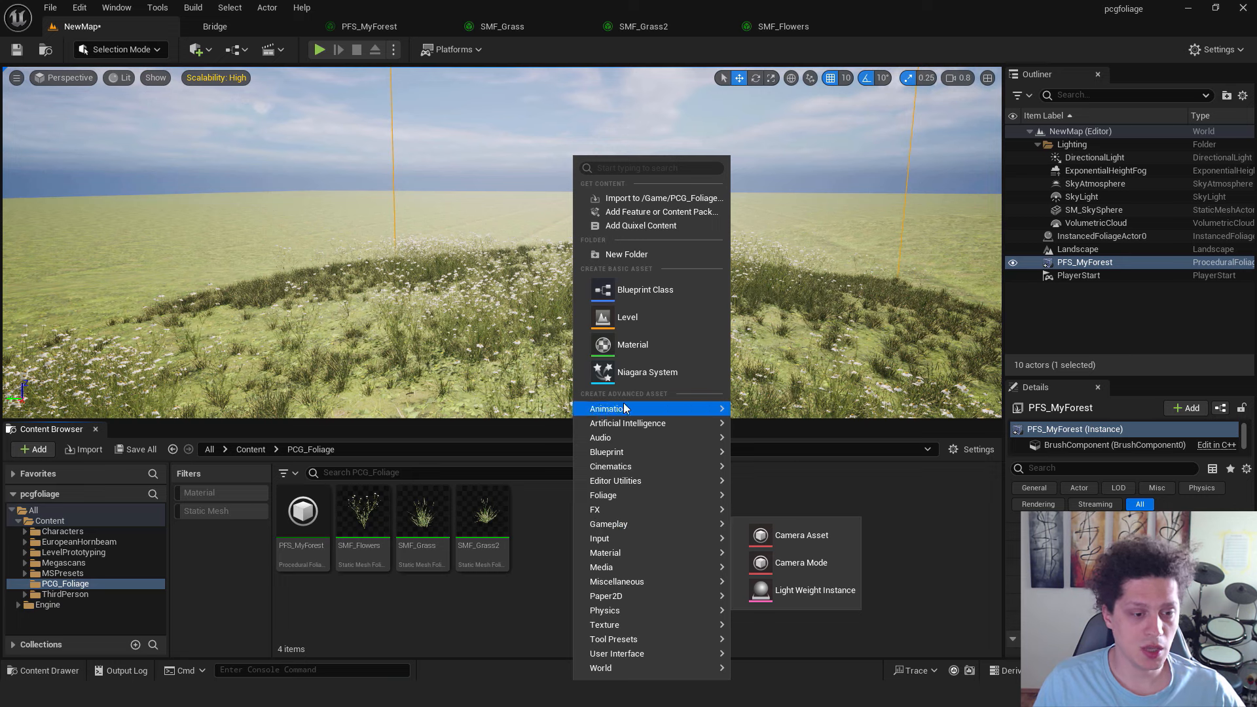
{"action": "mouse_move", "coordinate": [627, 493]}
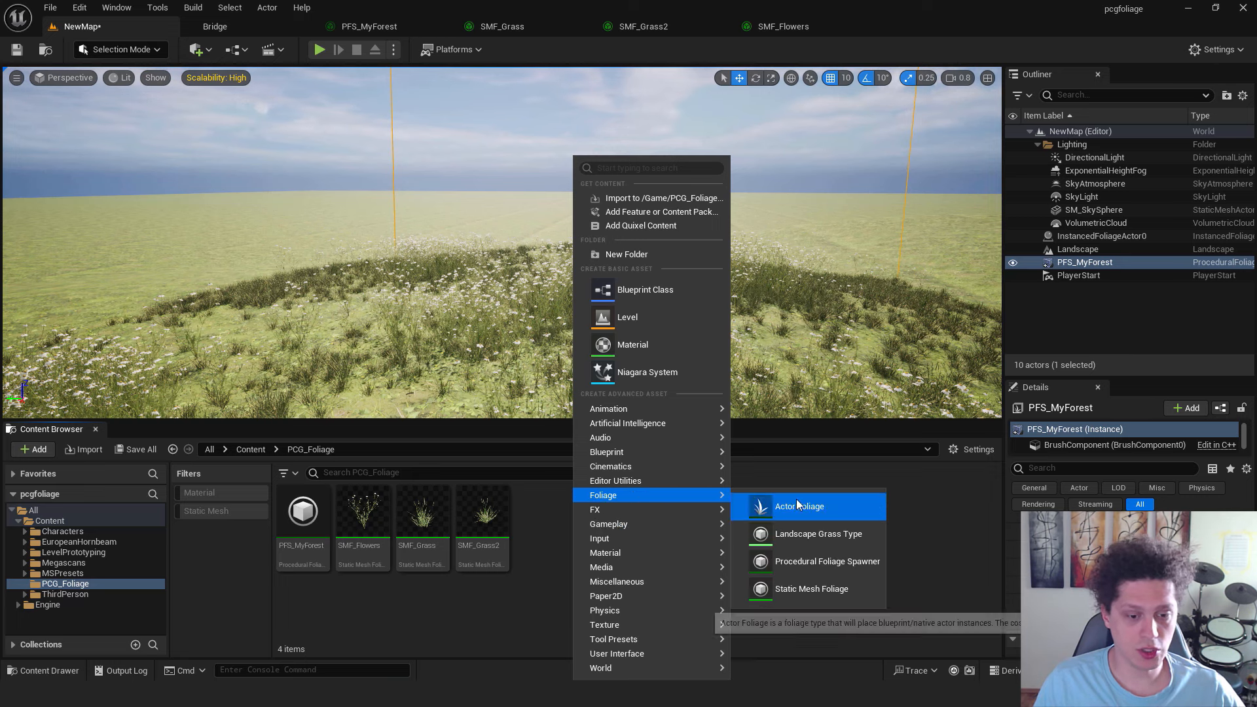
{"action": "left_click", "coordinate": [817, 587]}
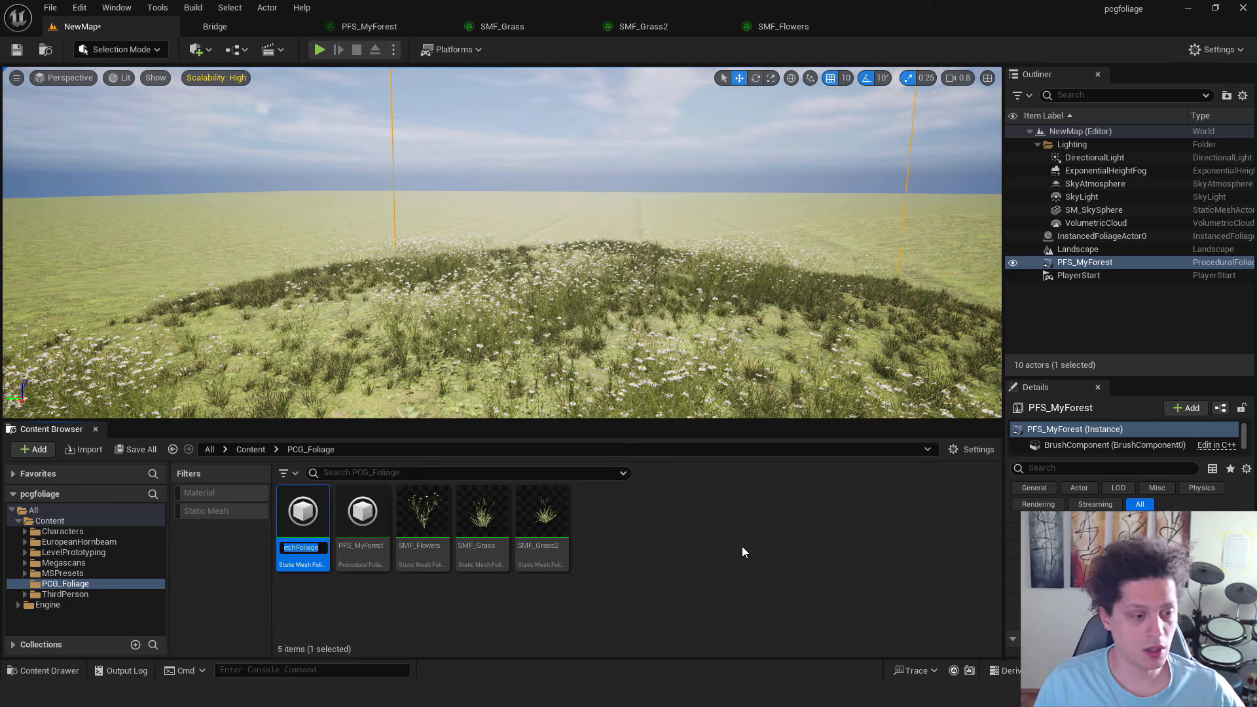
{"action": "type", "text": "SMF_Trees"}
{"action": "key", "text": "Return"}
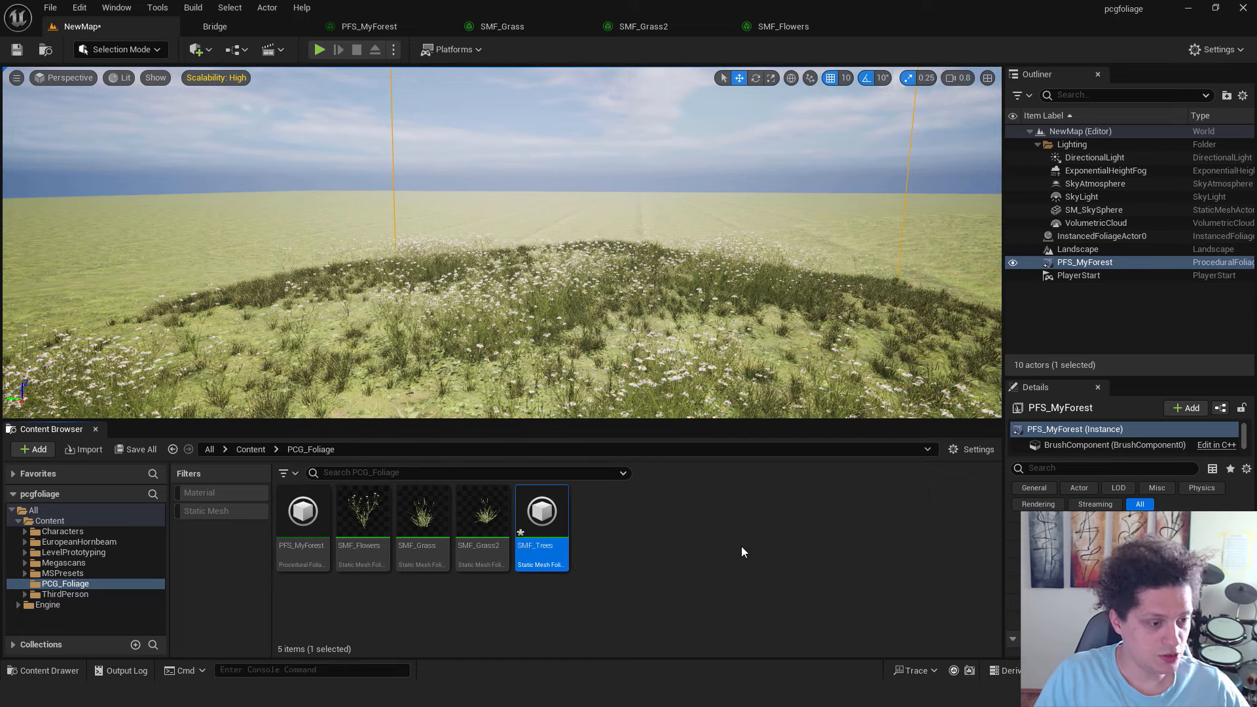
Set the Mesh of SMF_Trees to SM_EuropeanHornbeam_Forest_07 from the EuropeanHornbeam Geometry/SimpleWind folder.
{"action": "double_click", "coordinate": [542, 520]}
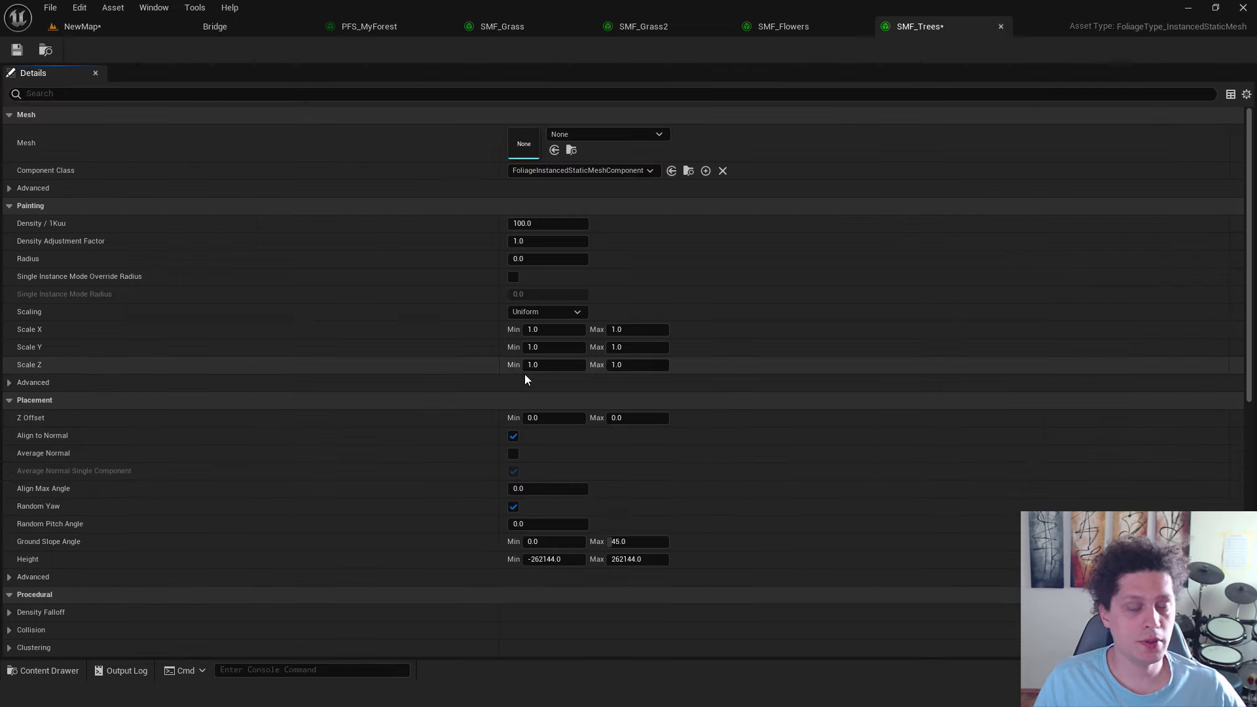
{"action": "key", "text": "ctrl+space"}
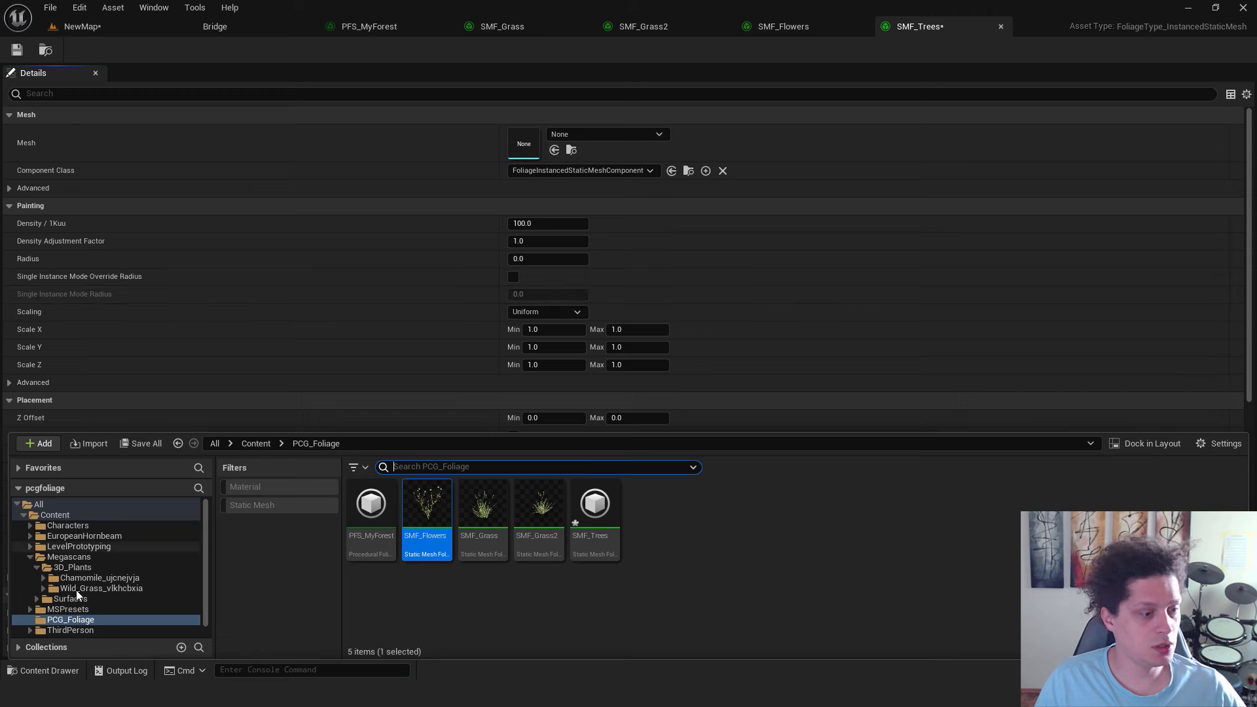
{"action": "left_click", "coordinate": [81, 536]}
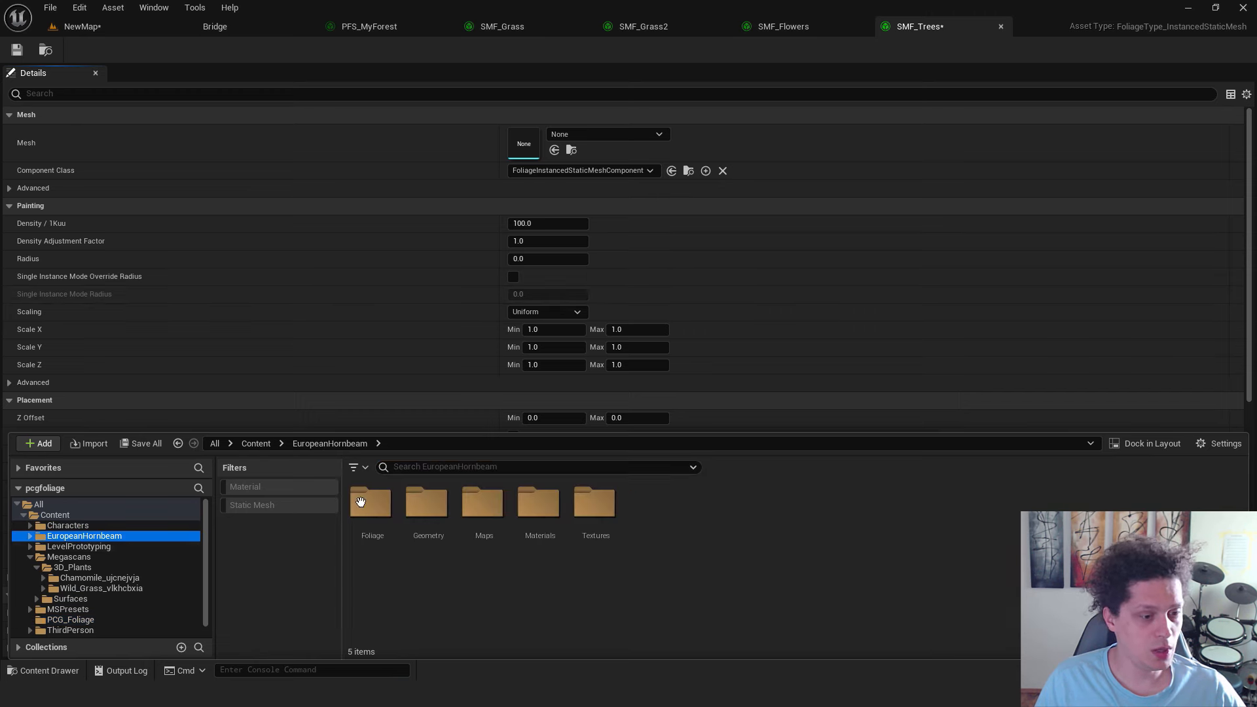
{"action": "double_click", "coordinate": [426, 503]}
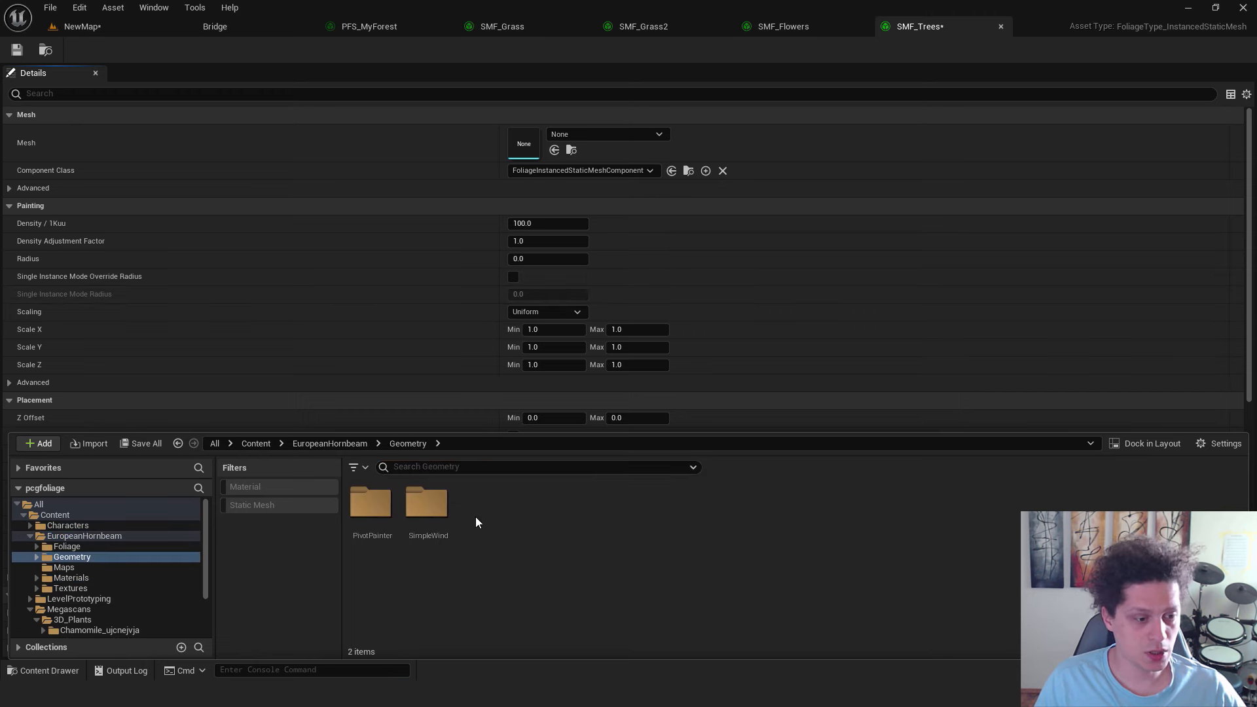
{"action": "double_click", "coordinate": [426, 505]}
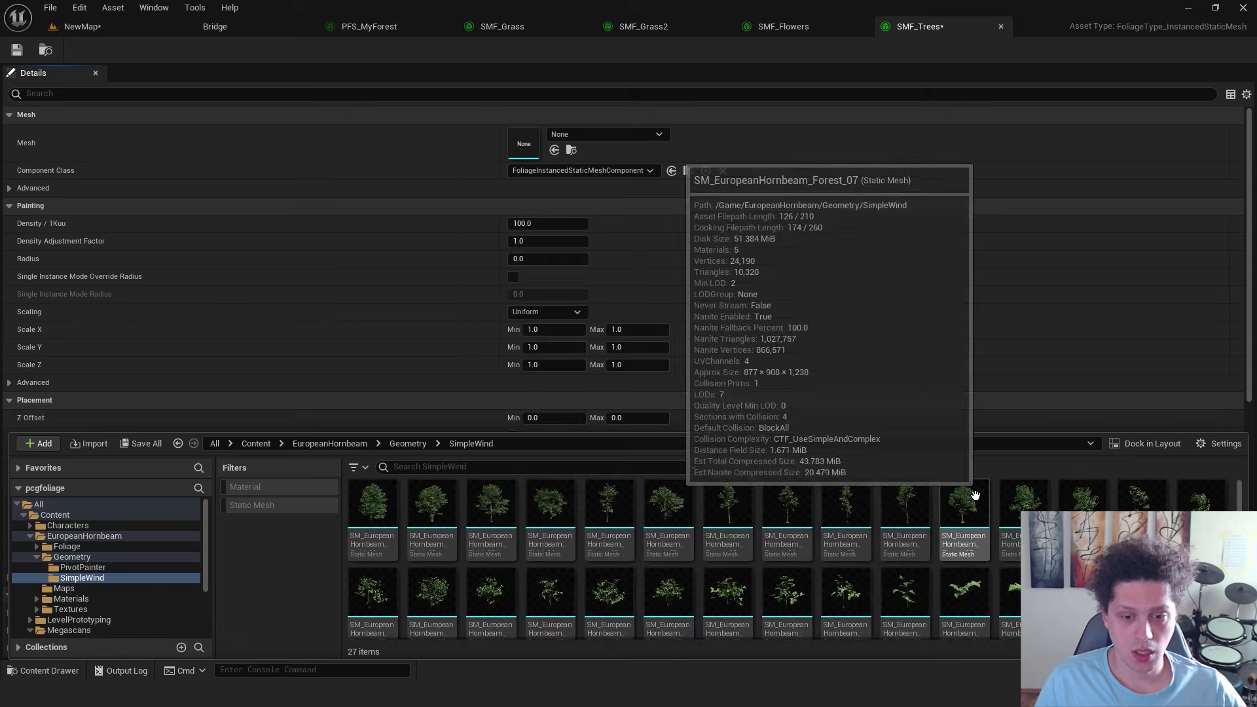
{"action": "left_click_drag", "start_coordinate": [968, 515], "coordinate": [603, 140]}
{"action": "scroll", "coordinate": [638, 359], "scroll_direction": "down", "scroll_amount": 5}
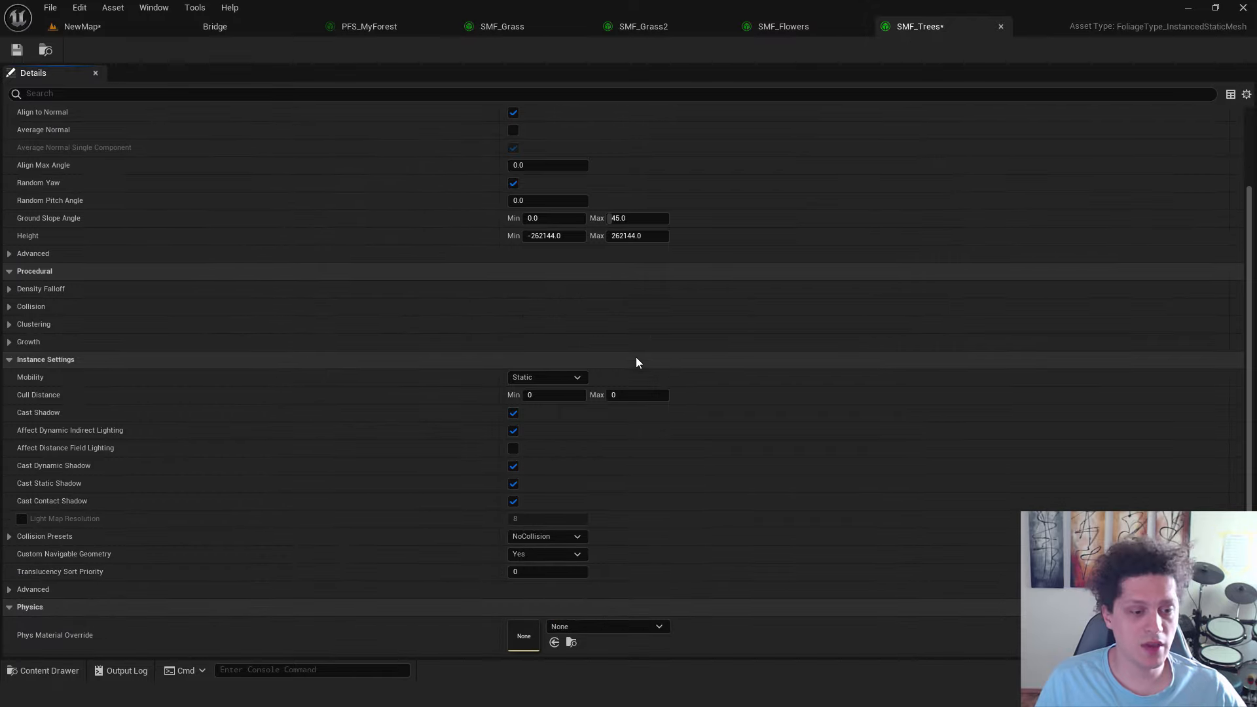
Expand the Collision and Clustering settings of SMF_Trees and save the asset.
{"action": "scroll", "coordinate": [665, 371], "scroll_direction": "up", "scroll_amount": 1}
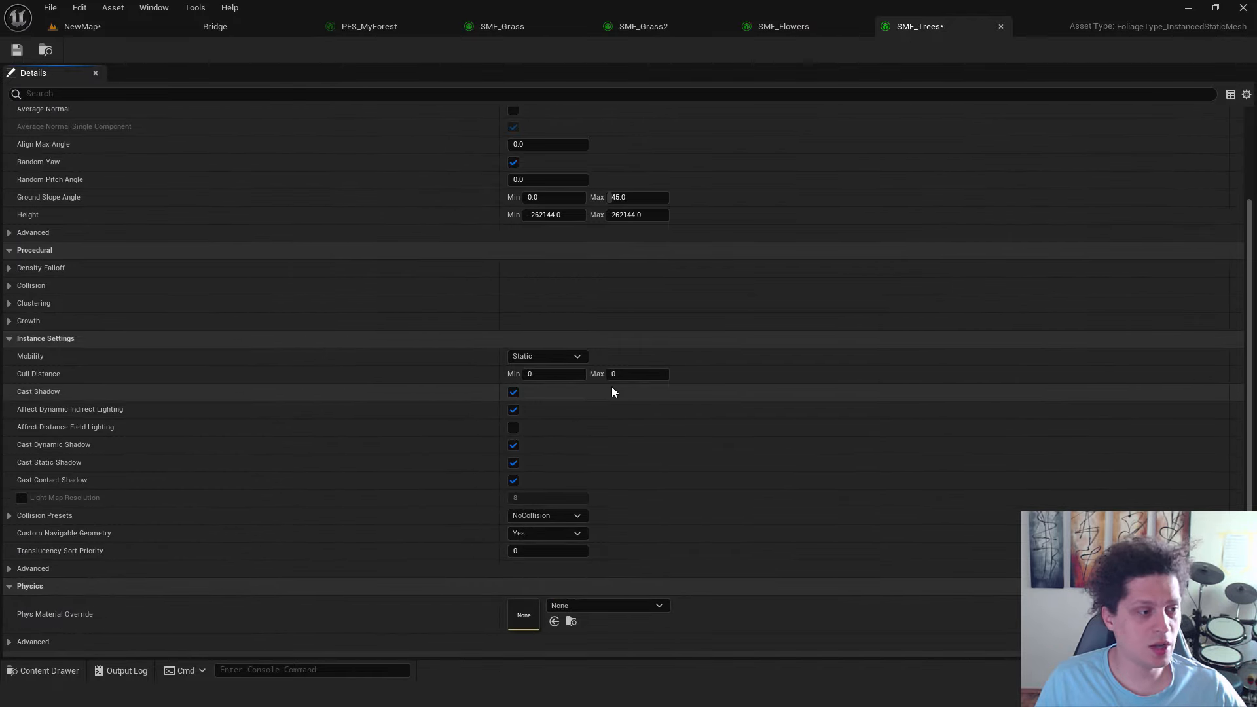
{"action": "left_click", "coordinate": [8, 286]}
{"action": "left_click", "coordinate": [8, 339]}
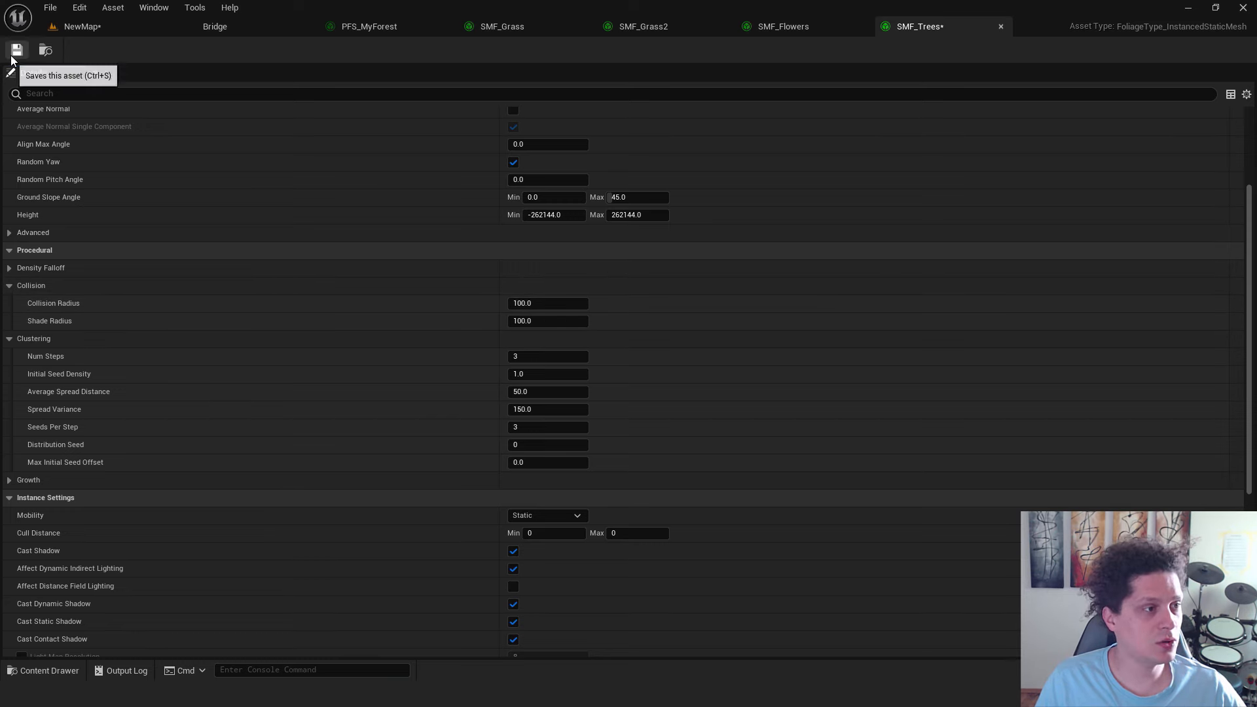
Add SMF_Trees from the PCG_Foliage folder as a fourth foliage type in PFS_MyForest and save the spawner.
{"action": "left_click", "coordinate": [371, 27]}
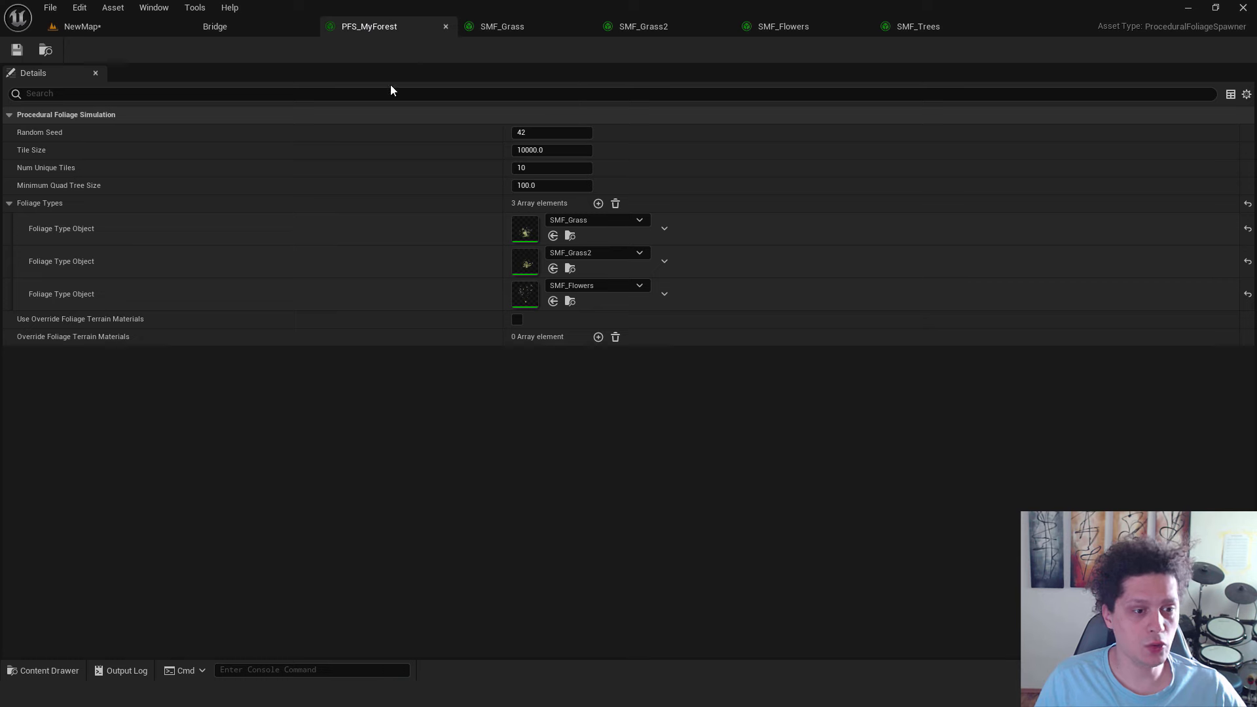
{"action": "left_click", "coordinate": [598, 204]}
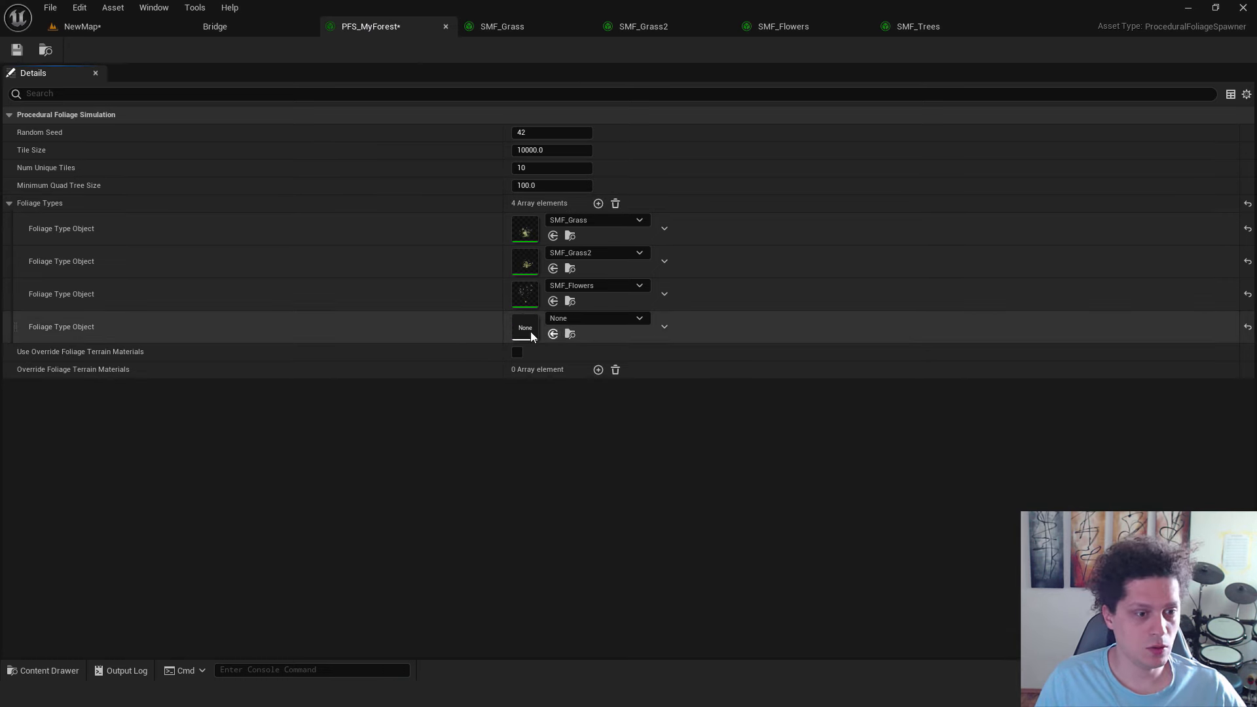
{"action": "key", "text": "ctrl+space"}
{"action": "left_click", "coordinate": [90, 517]}
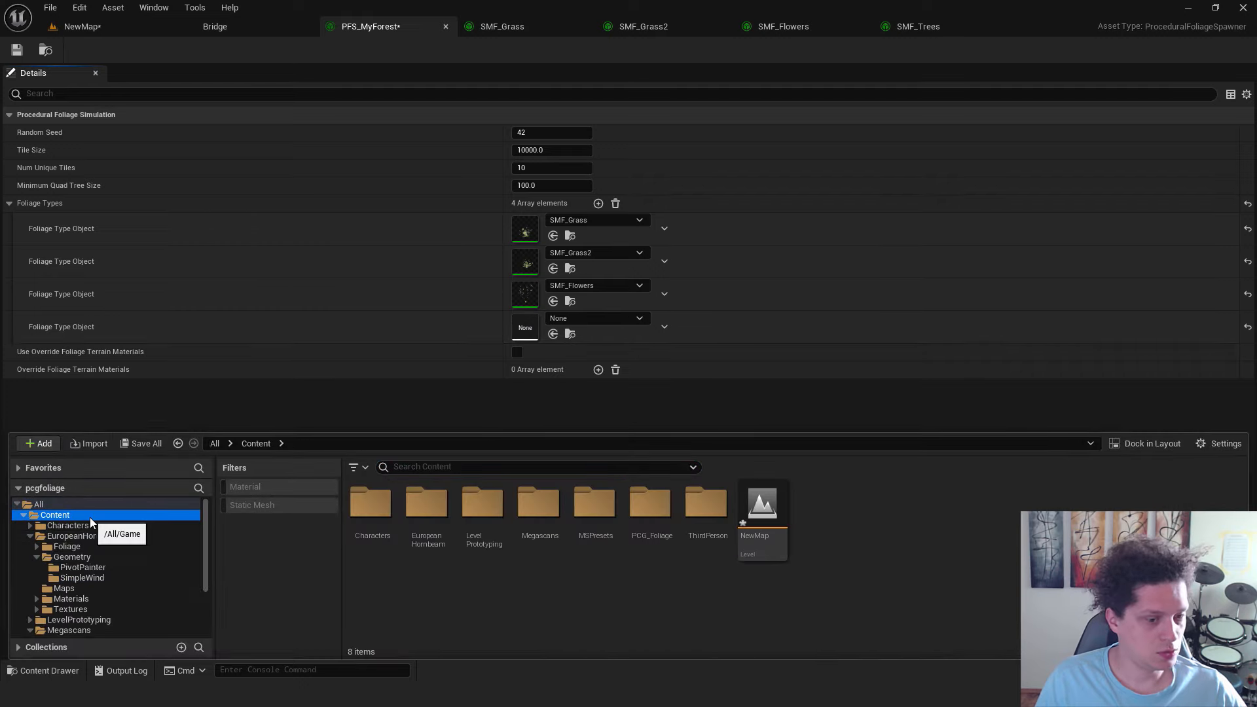
{"action": "double_click", "coordinate": [650, 503]}
{"action": "left_click_drag", "start_coordinate": [595, 504], "coordinate": [537, 334]}
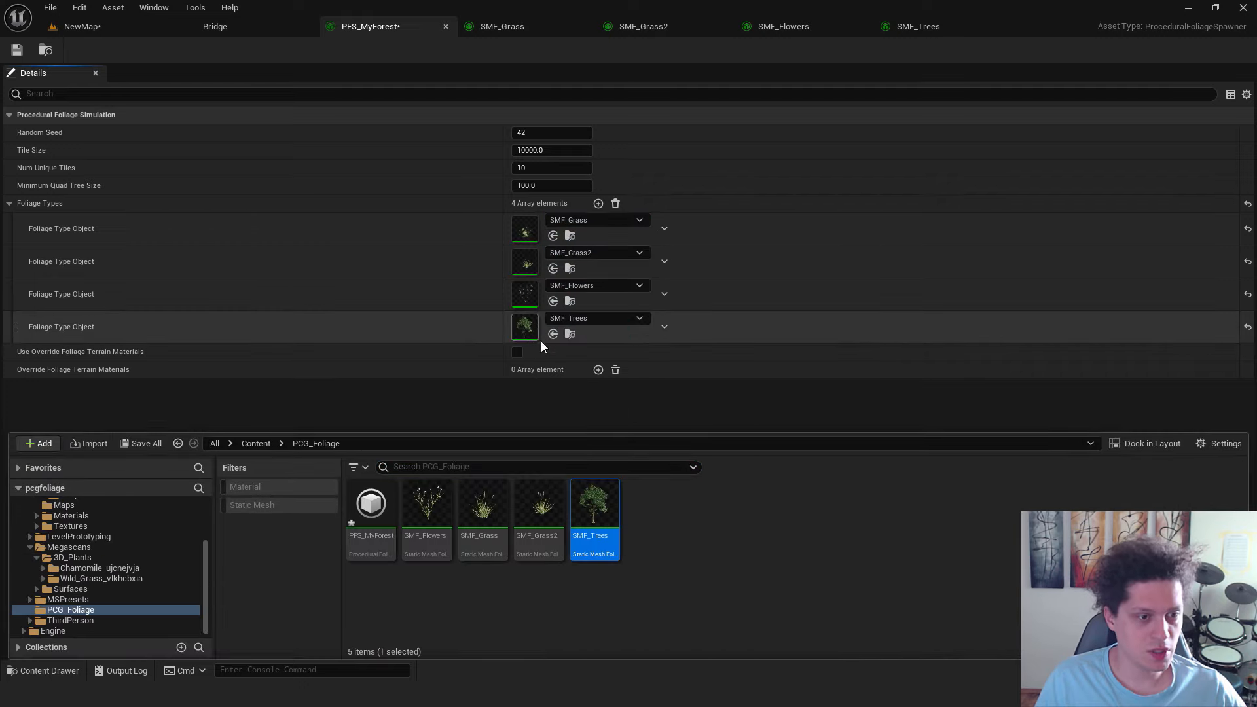
{"action": "left_click", "coordinate": [16, 50]}
Resimulate PFS_MyForest in NewMap with the tree type included and look around the foliage area.
{"action": "left_click", "coordinate": [80, 26]}
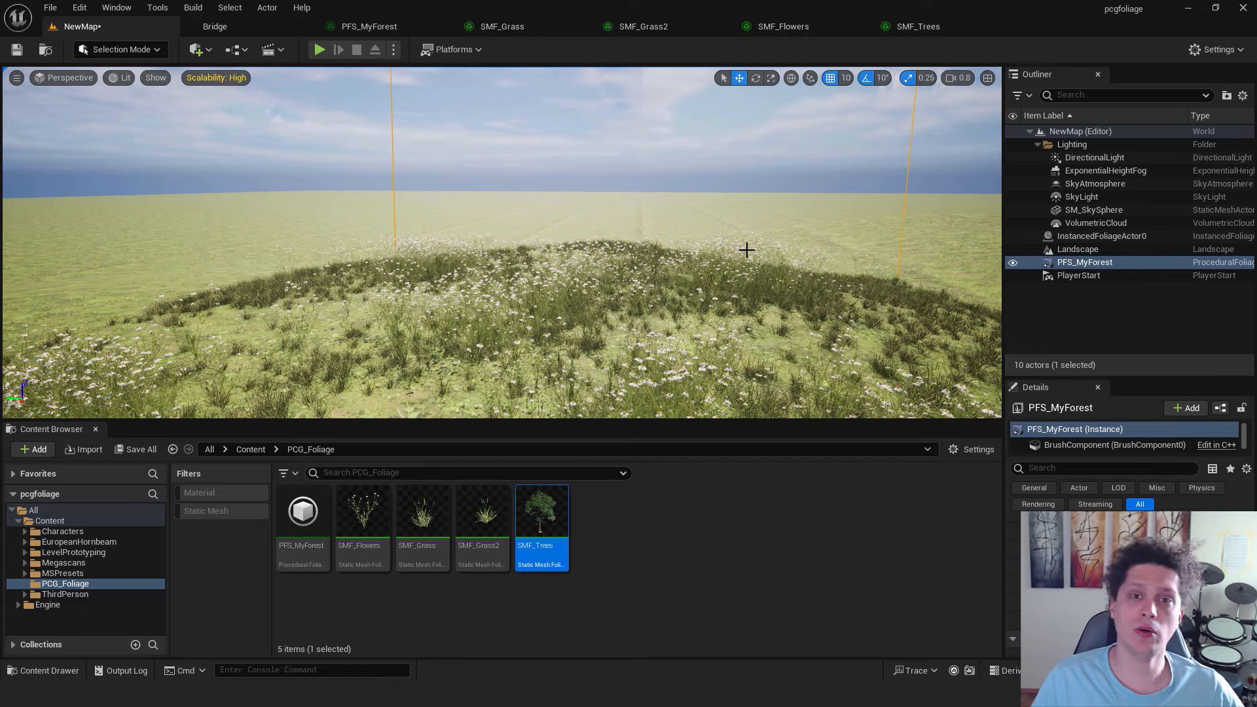
{"action": "left_click", "coordinate": [1191, 621]}
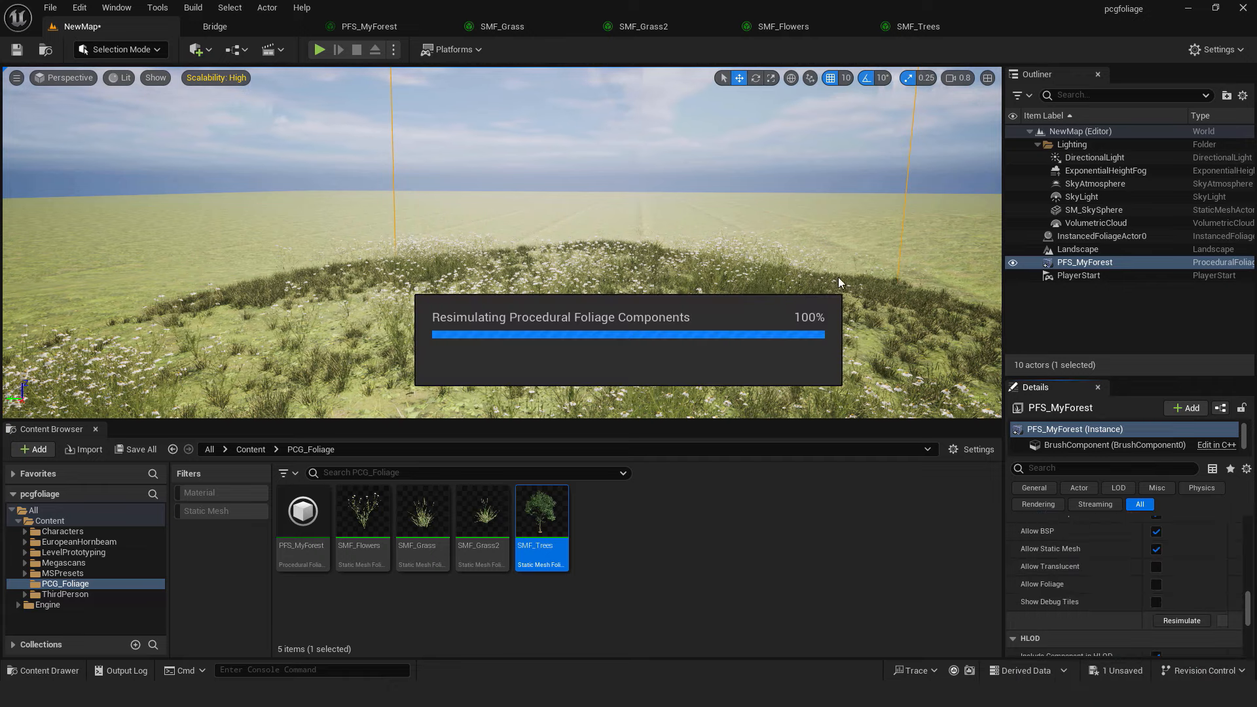
{"action": "mouse_move", "coordinate": [838, 273]}
{"action": "right_mouse_down"}
{"action": "mouse_move", "coordinate": [871, 272]}
{"action": "mouse_move", "coordinate": [841, 288]}
{"action": "right_mouse_up"}
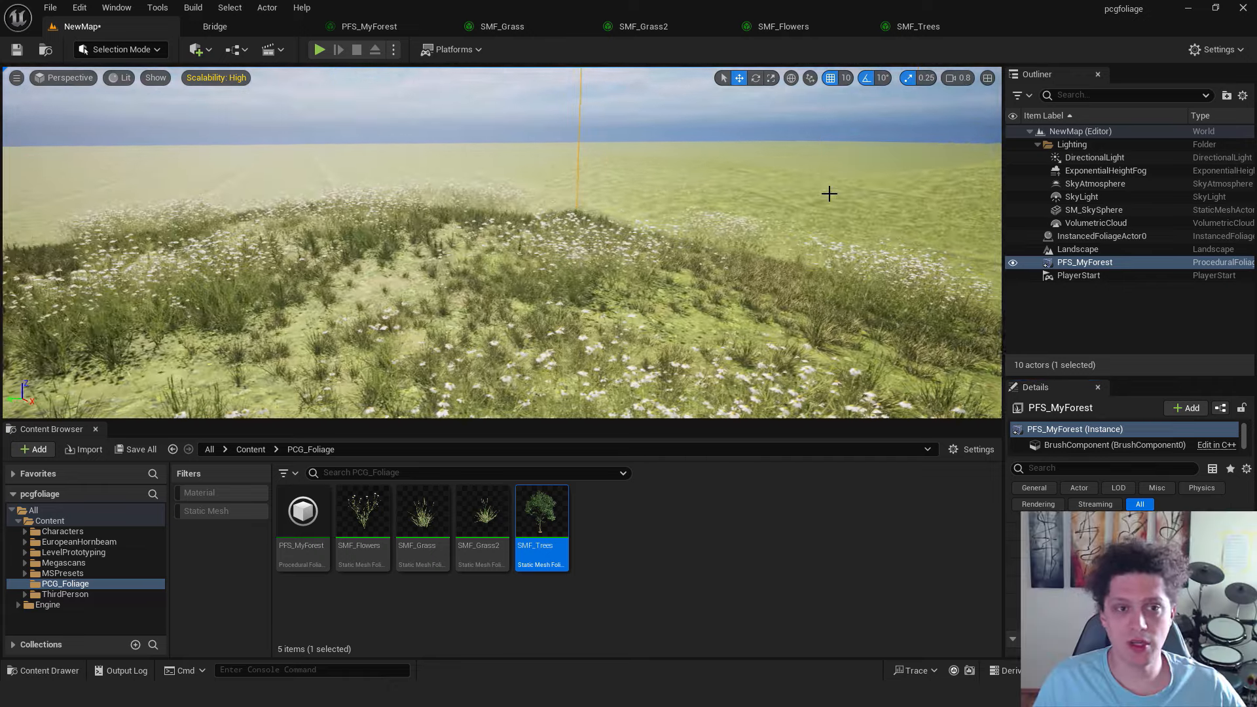
Set the Collision Radius and Shade Radius of SMF_Trees to 50, save it and resimulate PFS_MyForest in NewMap.
{"action": "left_click", "coordinate": [378, 27]}
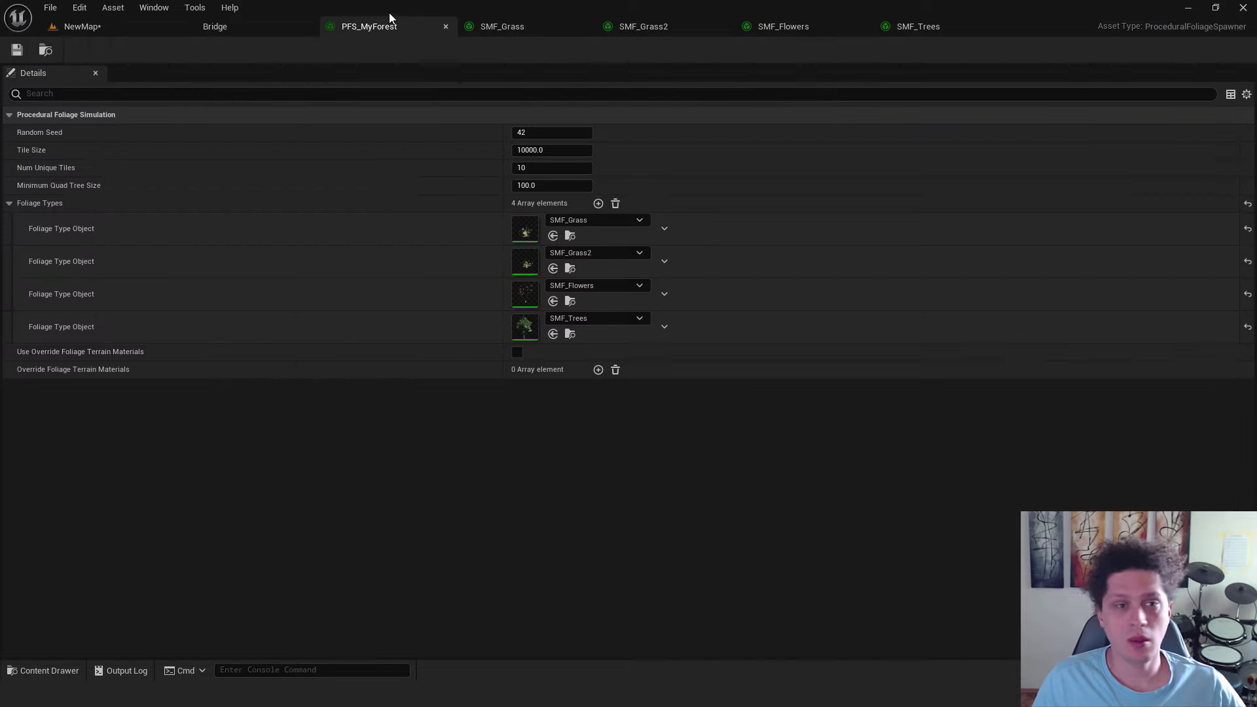
{"action": "left_click", "coordinate": [907, 27]}
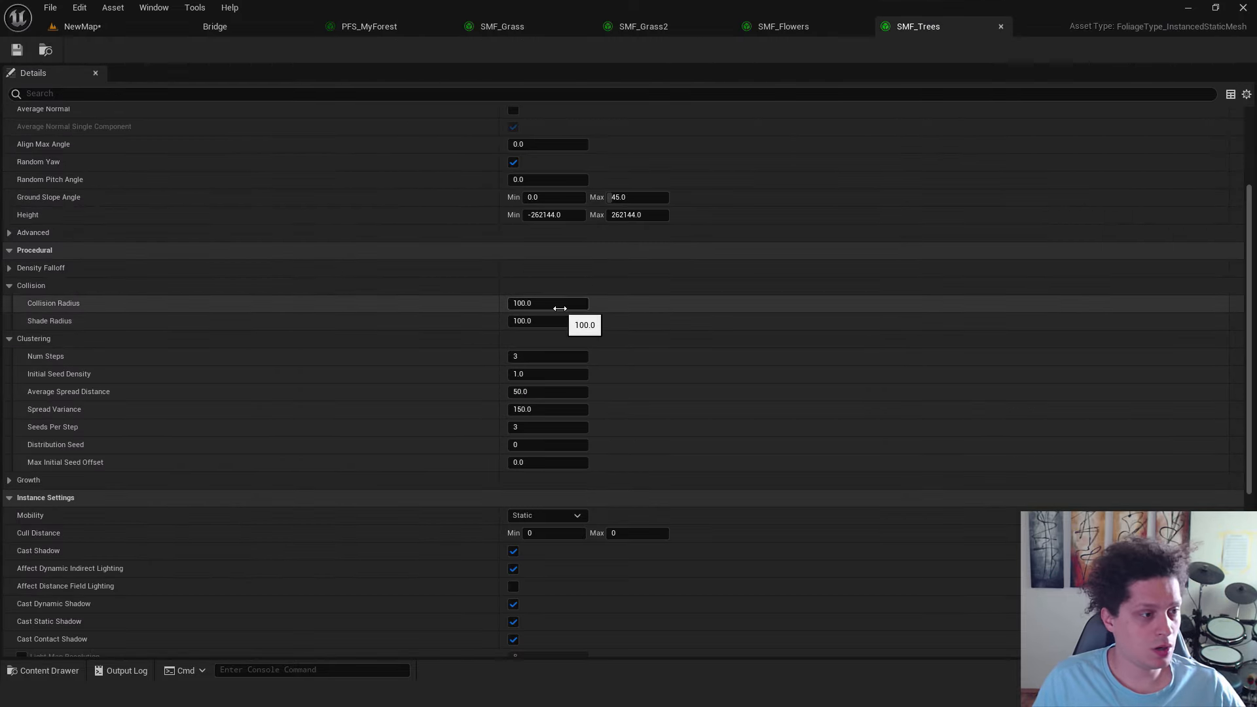
{"action": "type", "text": "50"}
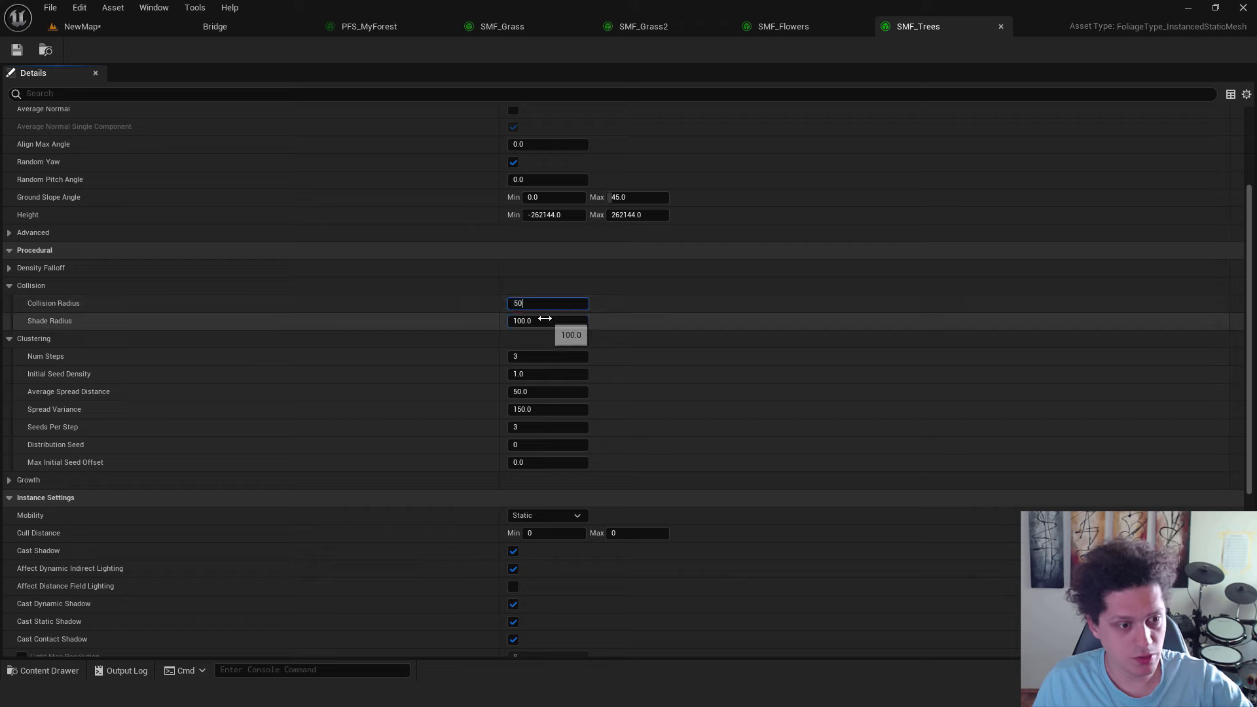
{"action": "left_click", "coordinate": [549, 320]}
{"action": "type", "text": "50"}
{"action": "key", "text": "Return"}
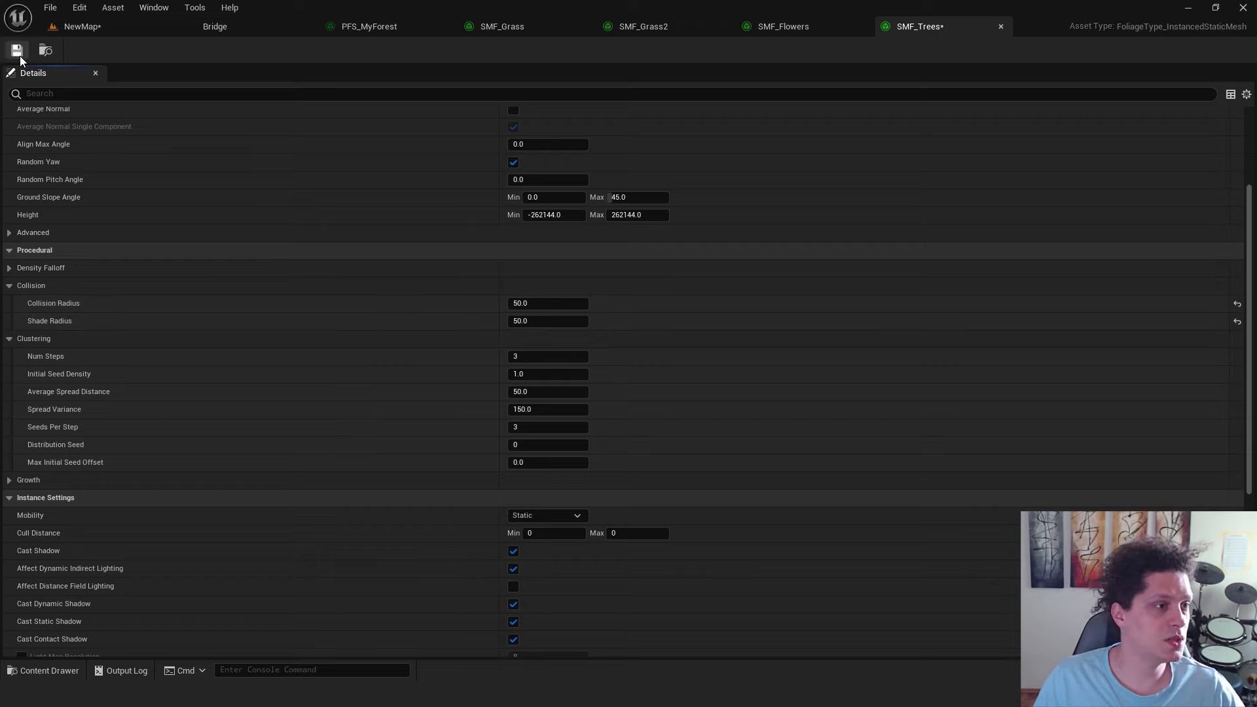
{"action": "left_click", "coordinate": [16, 50]}
{"action": "left_click", "coordinate": [82, 26]}
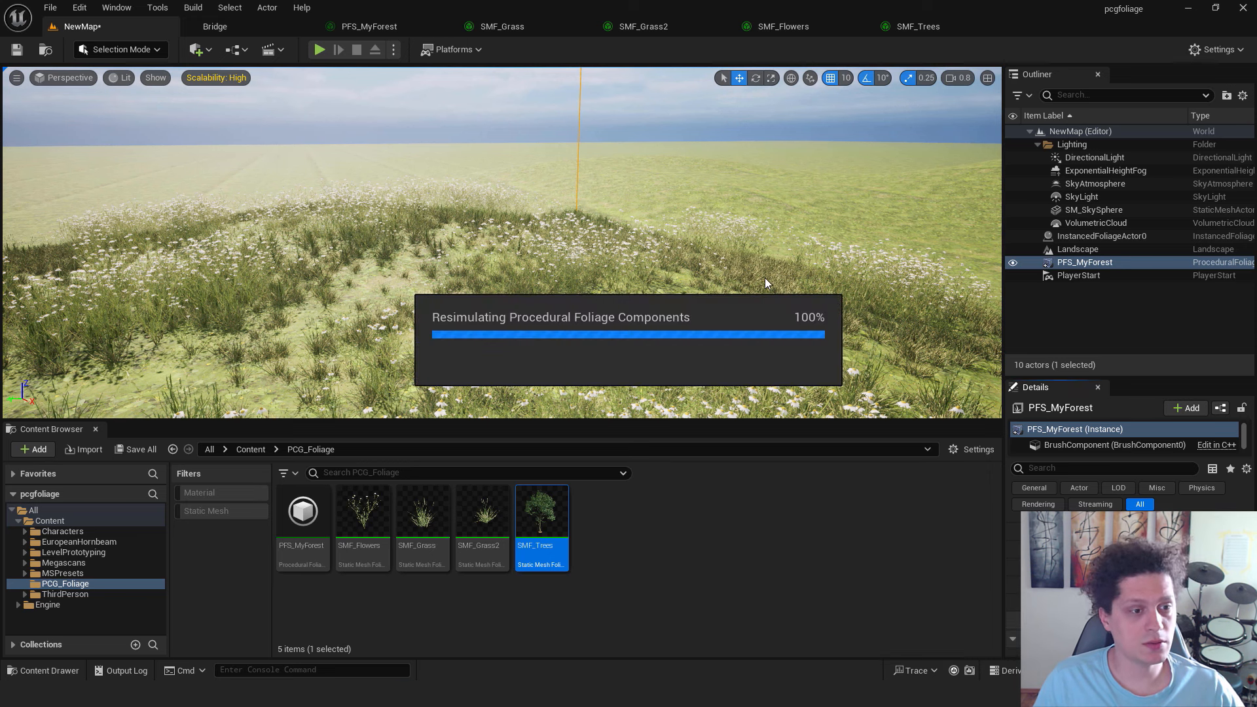
{"action": "mouse_move", "coordinate": [765, 278]}
{"action": "right_mouse_down"}
{"action": "mouse_move", "coordinate": [900, 287]}
{"action": "mouse_move", "coordinate": [743, 281]}
{"action": "right_mouse_up"}
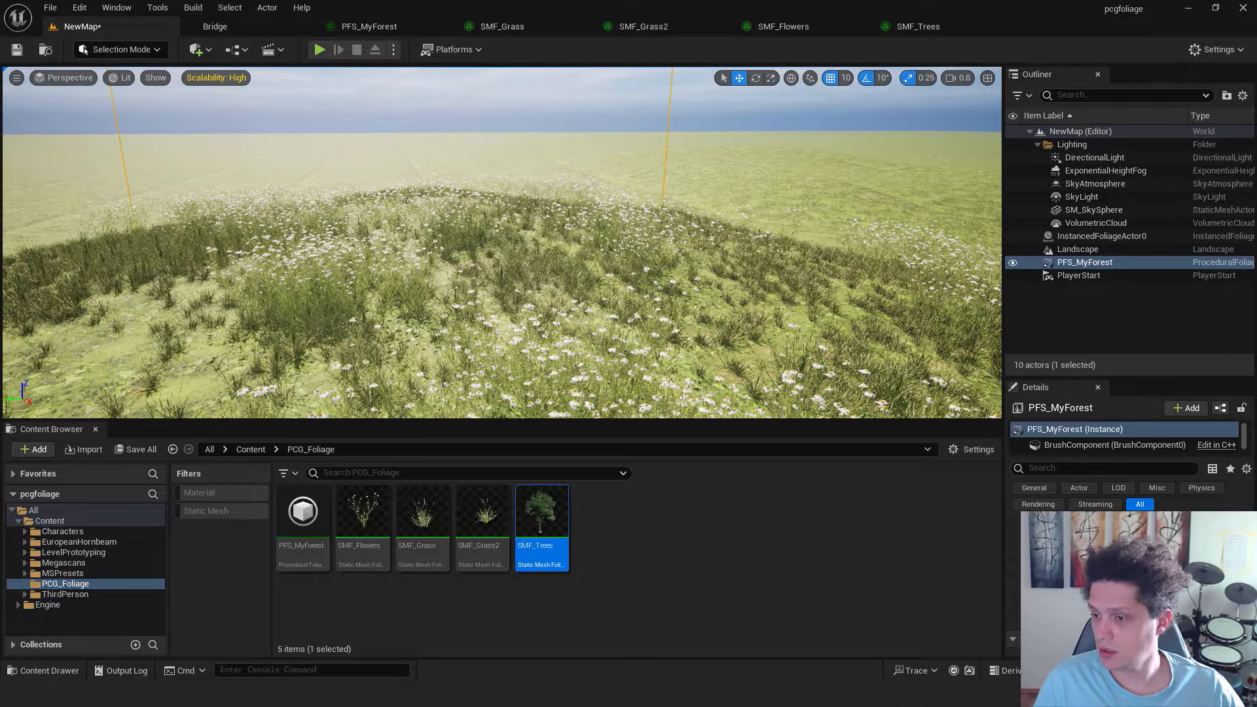
Set the Collision Radius and Shade Radius of SMF_Trees to 10, save it and resimulate PFS_MyForest to inspect the trees.
{"action": "left_click", "coordinate": [918, 26]}
{"action": "left_click", "coordinate": [547, 304]}
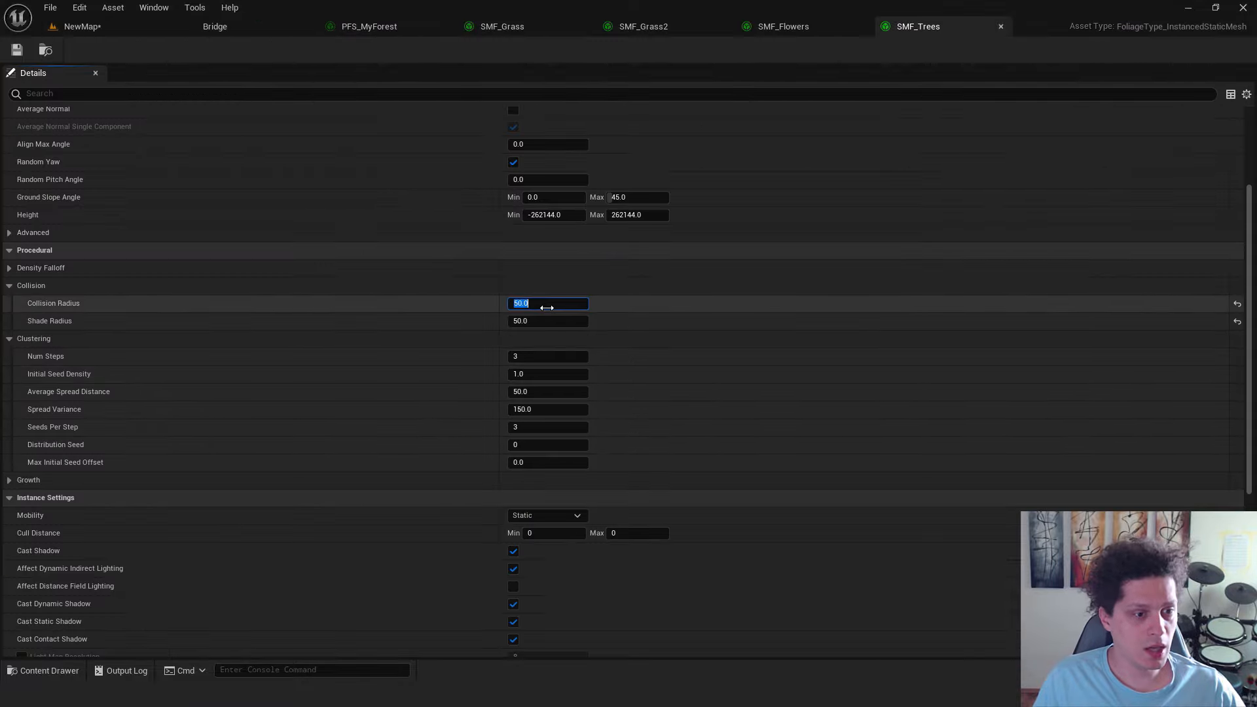
{"action": "type", "text": "10"}
{"action": "key", "text": "Tab"}
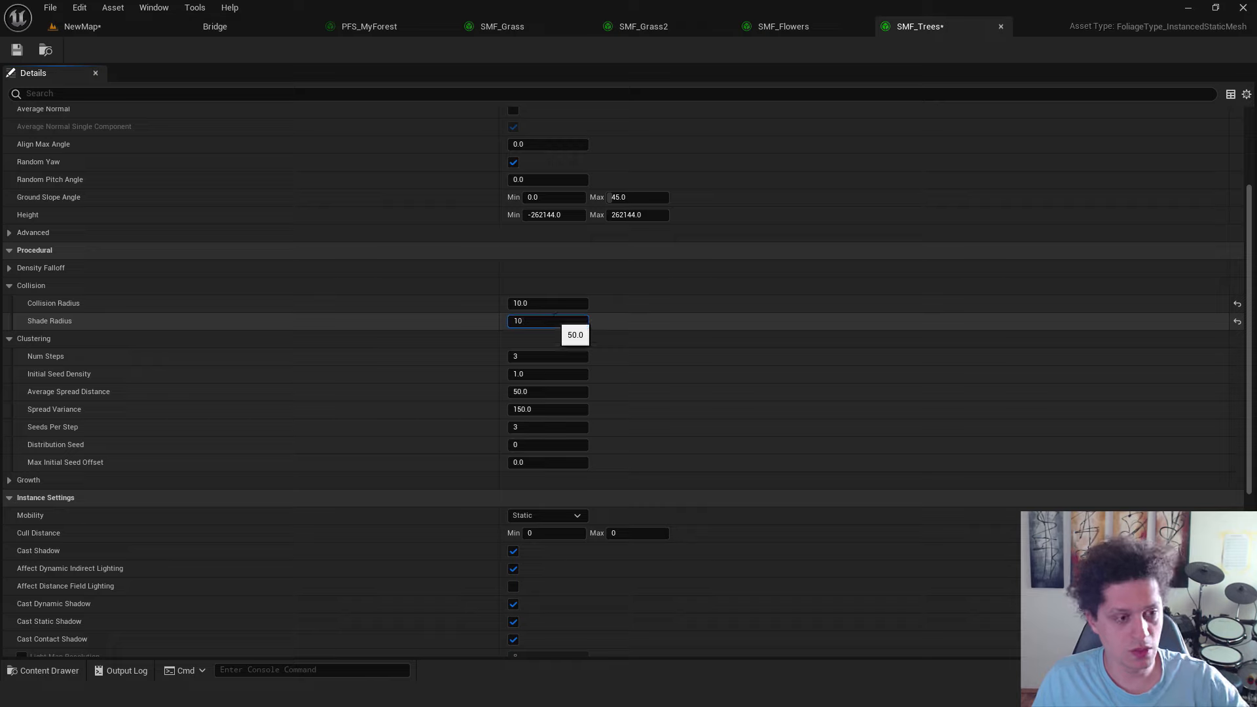
{"action": "left_click", "coordinate": [17, 51]}
{"action": "left_click", "coordinate": [56, 31]}
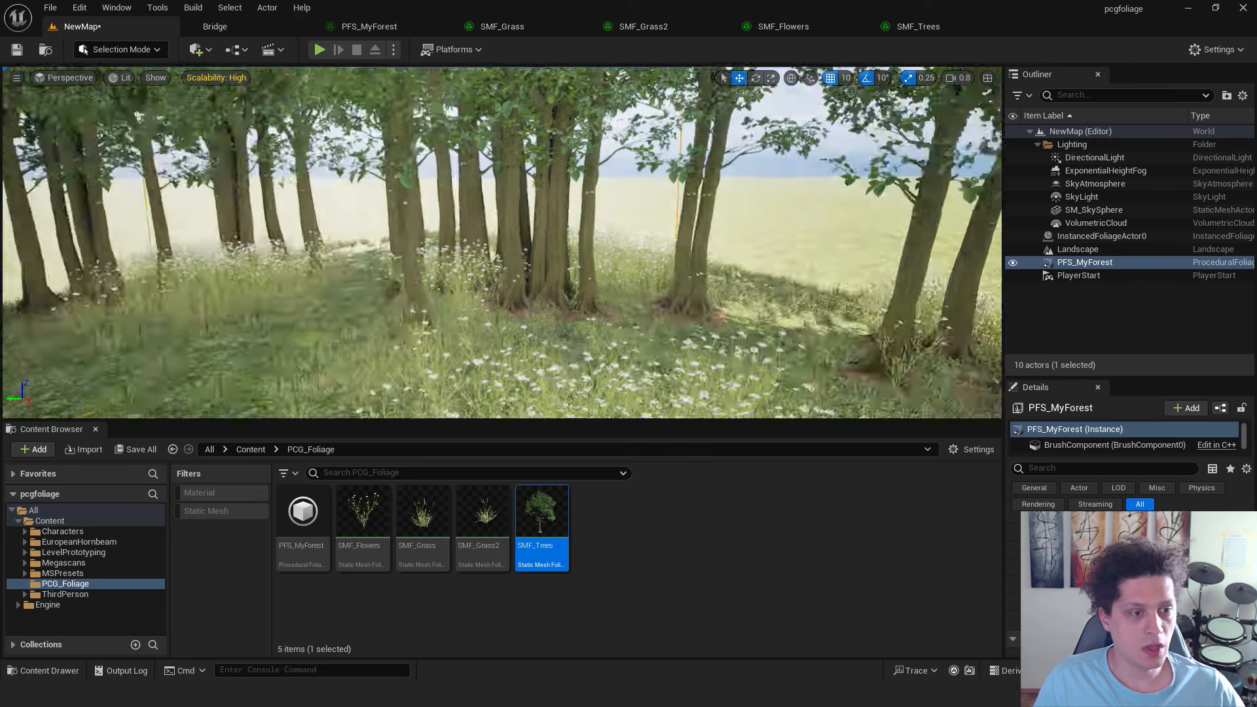
{"action": "right_click_drag", "start_coordinate": [859, 260], "coordinate": [845, 288]}
{"action": "key", "text": "w"}
{"action": "right_click_drag", "start_coordinate": [735, 220], "coordinate": [818, 226]}
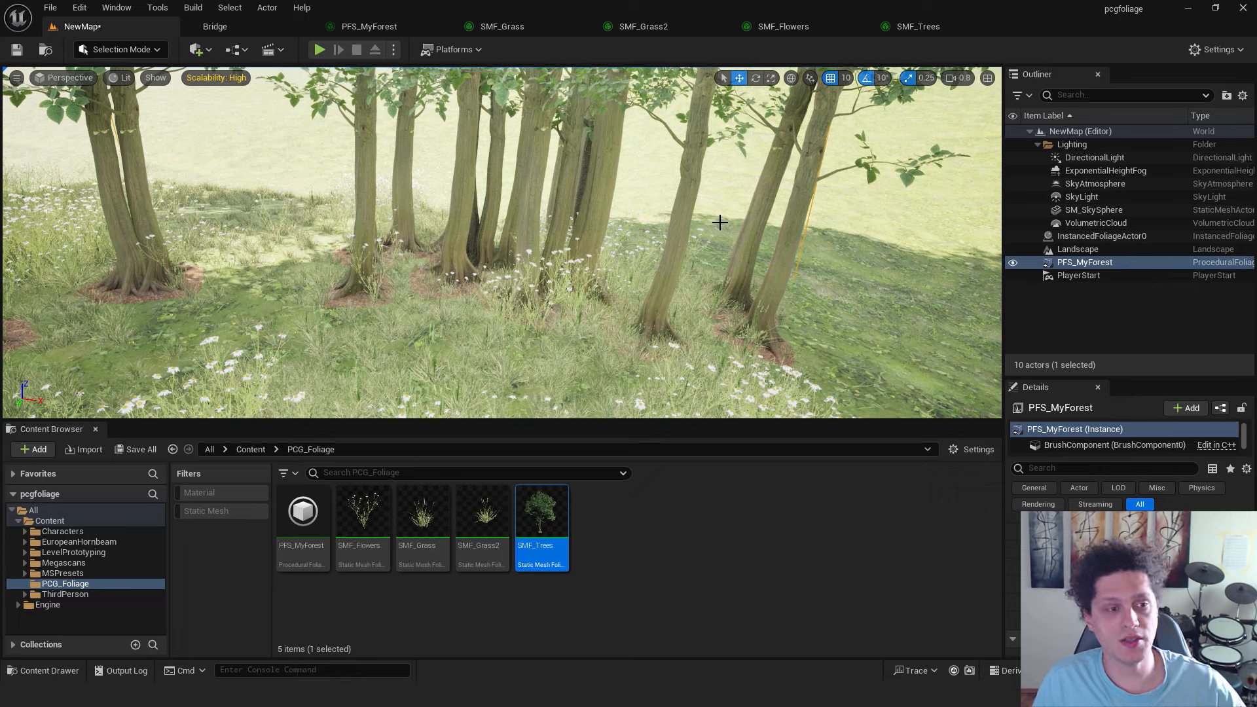
Turn off Align to Normal in the Placement settings of SMF_Trees and save the asset.
{"action": "left_click", "coordinate": [926, 27]}
{"action": "scroll", "coordinate": [256, 319], "scroll_direction": "up", "scroll_amount": 3}
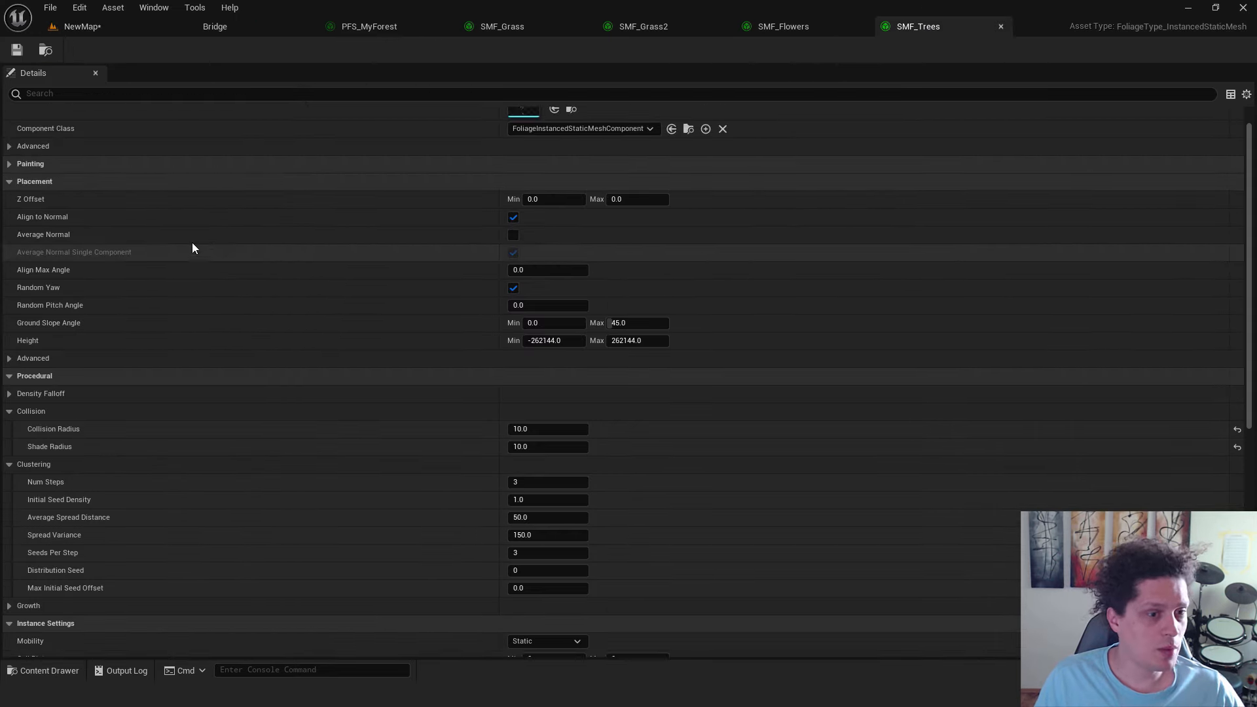
{"action": "mouse_move", "coordinate": [42, 219]}
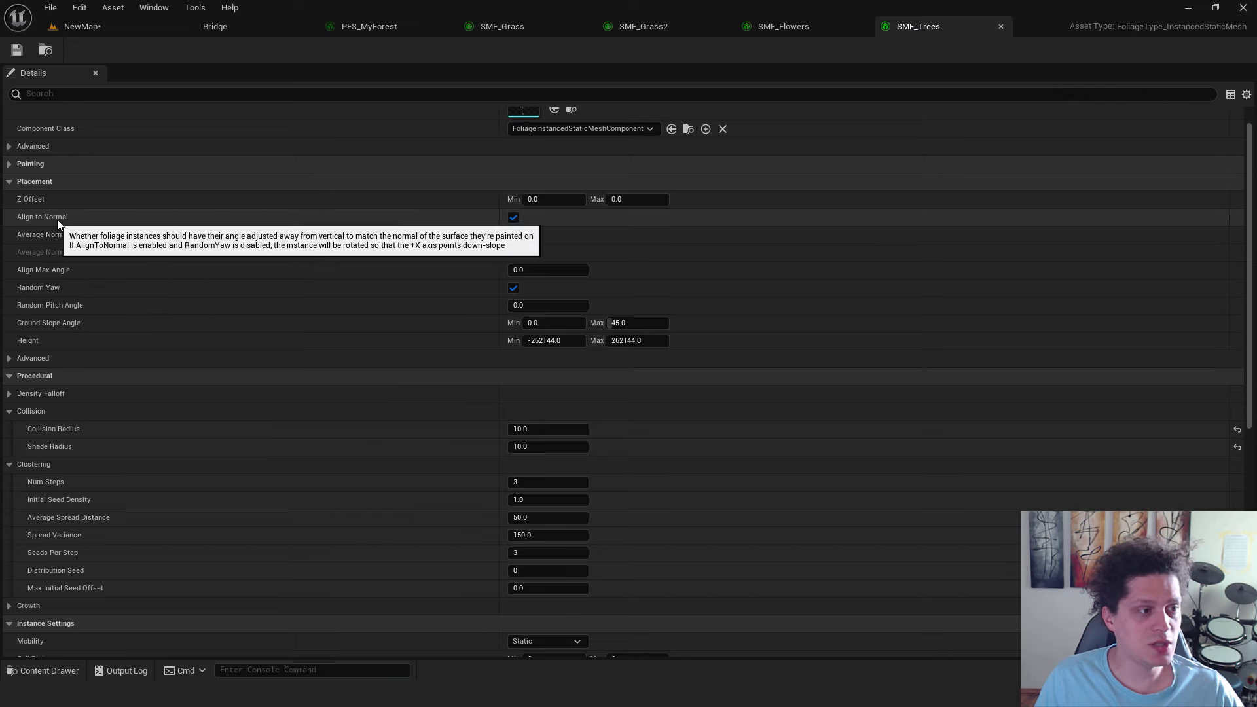
{"action": "left_click", "coordinate": [512, 217]}
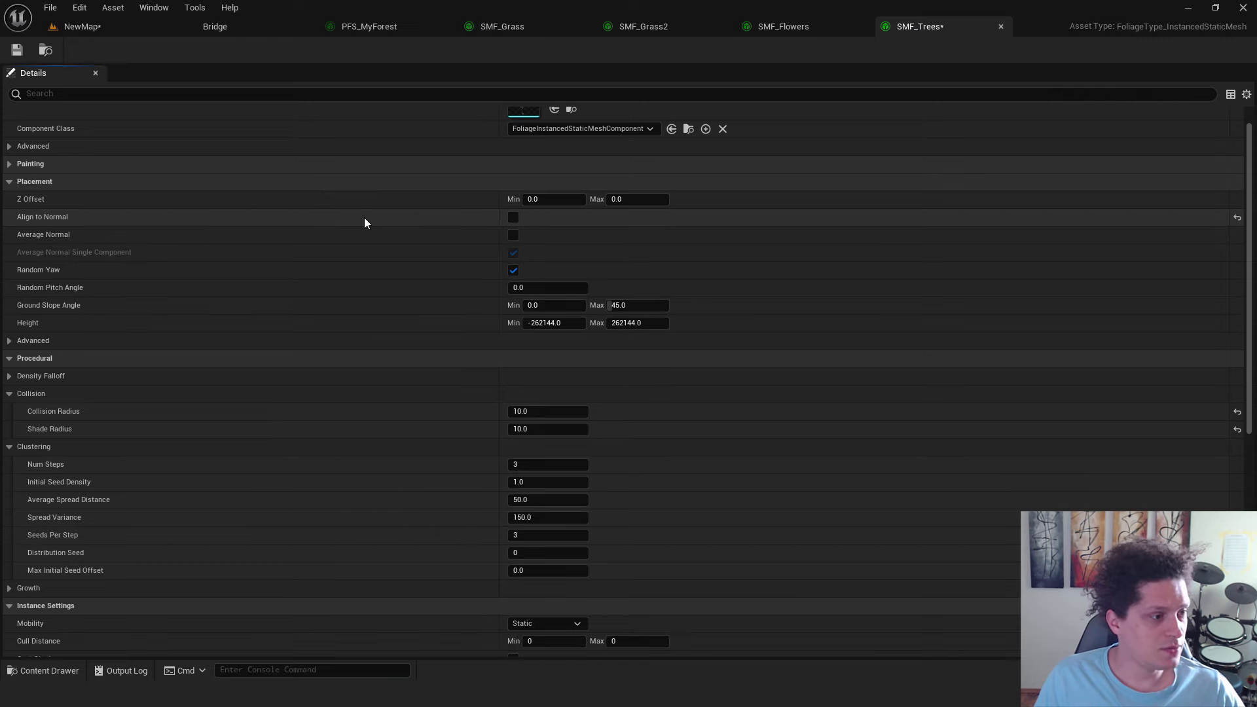
Resimulate PFS_MyForest in NewMap and examine up close how the tree bases meet the ground.
{"action": "left_click", "coordinate": [80, 26]}
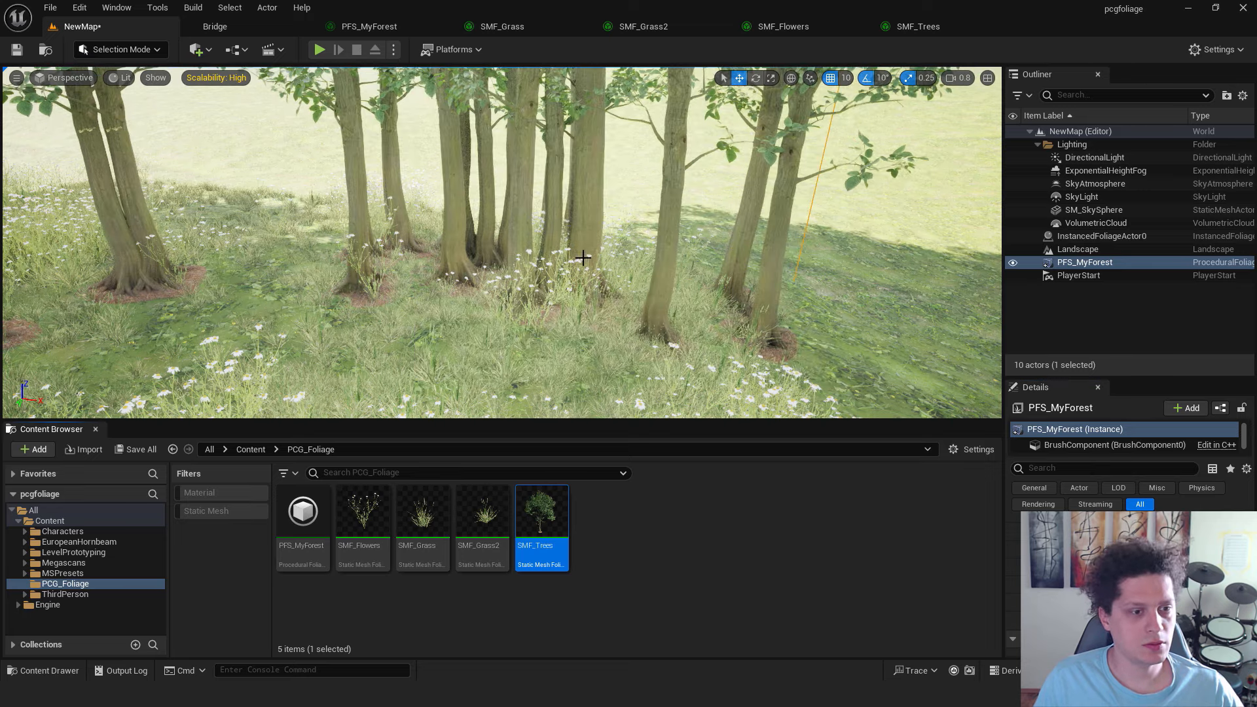
{"action": "right_click_drag", "start_coordinate": [567, 228], "coordinate": [616, 245]}
{"action": "key", "text": "w"}
{"action": "key", "text": "d"}
{"action": "key", "text": "q"}
{"action": "scroll", "coordinate": [556, 258], "scroll_direction": "down", "scroll_amount": 2}
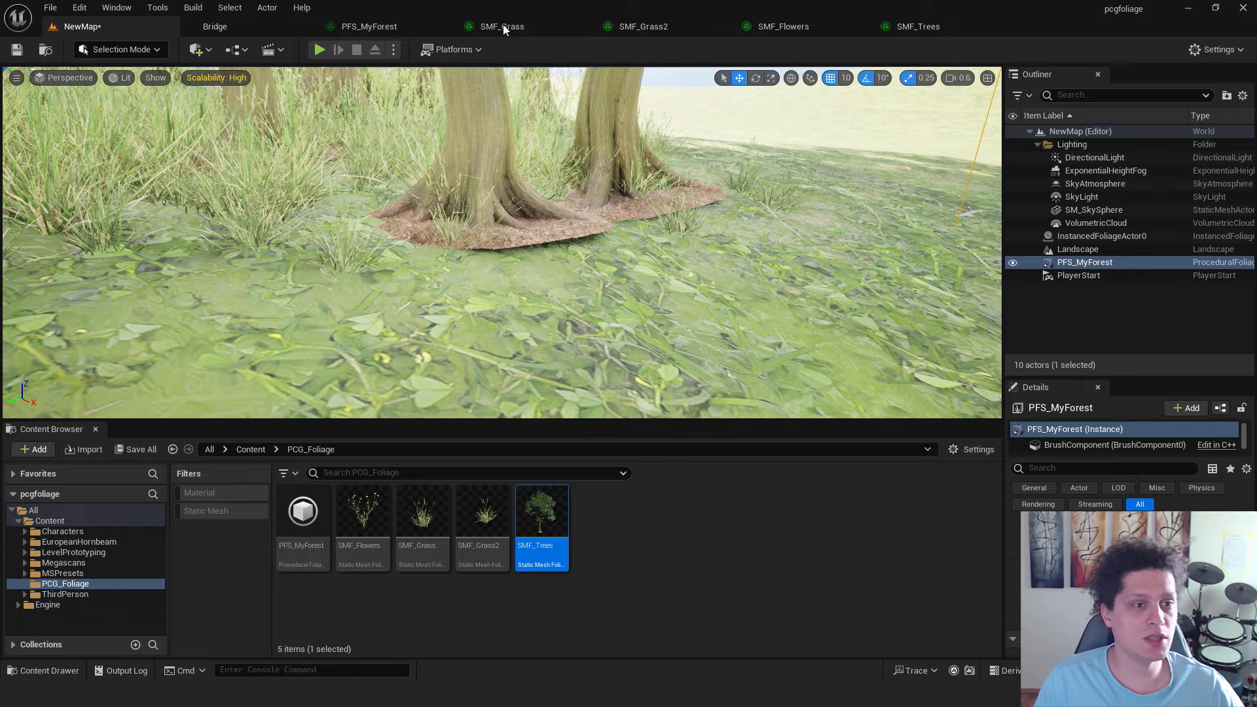
Set both the minimum and maximum Z Offset of SMF_Trees to -10, save it and resimulate the forest in NewMap.
{"action": "left_click", "coordinate": [926, 27]}
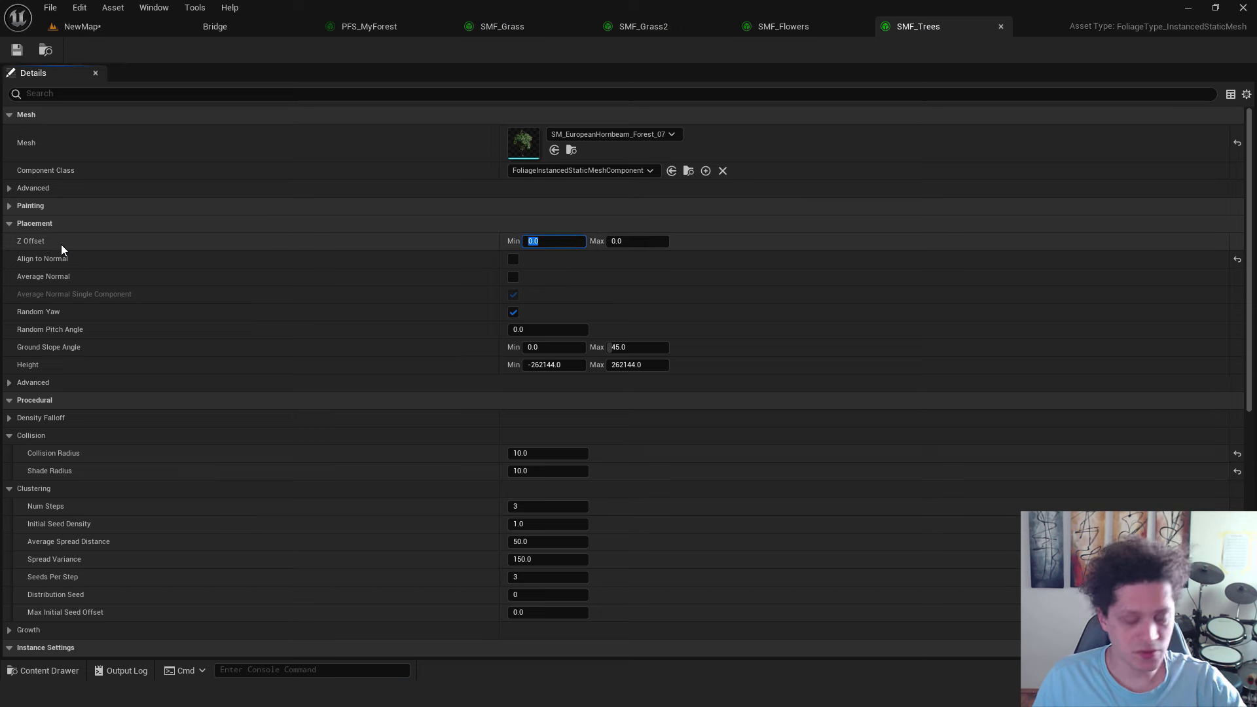
{"action": "type", "text": "-10"}
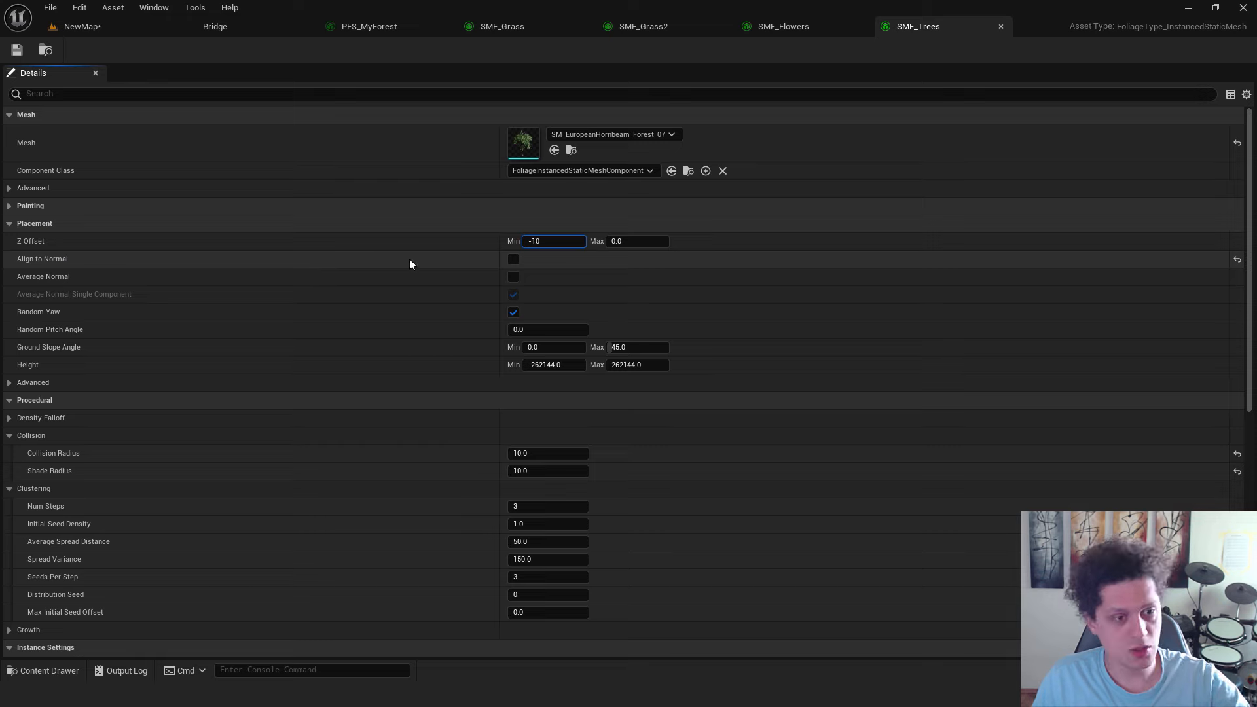
{"action": "left_click", "coordinate": [654, 241]}
{"action": "type", "text": "-10"}
{"action": "key", "text": "Return"}
{"action": "left_click", "coordinate": [17, 50]}
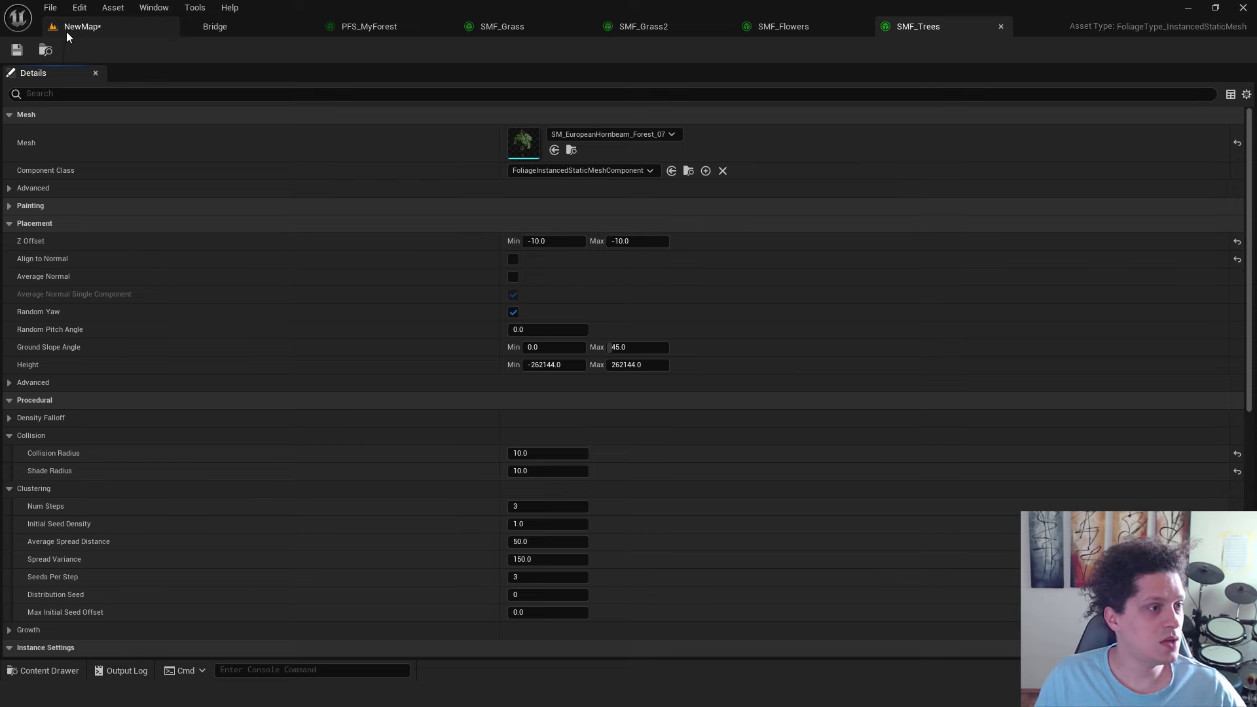
{"action": "left_click", "coordinate": [69, 34]}
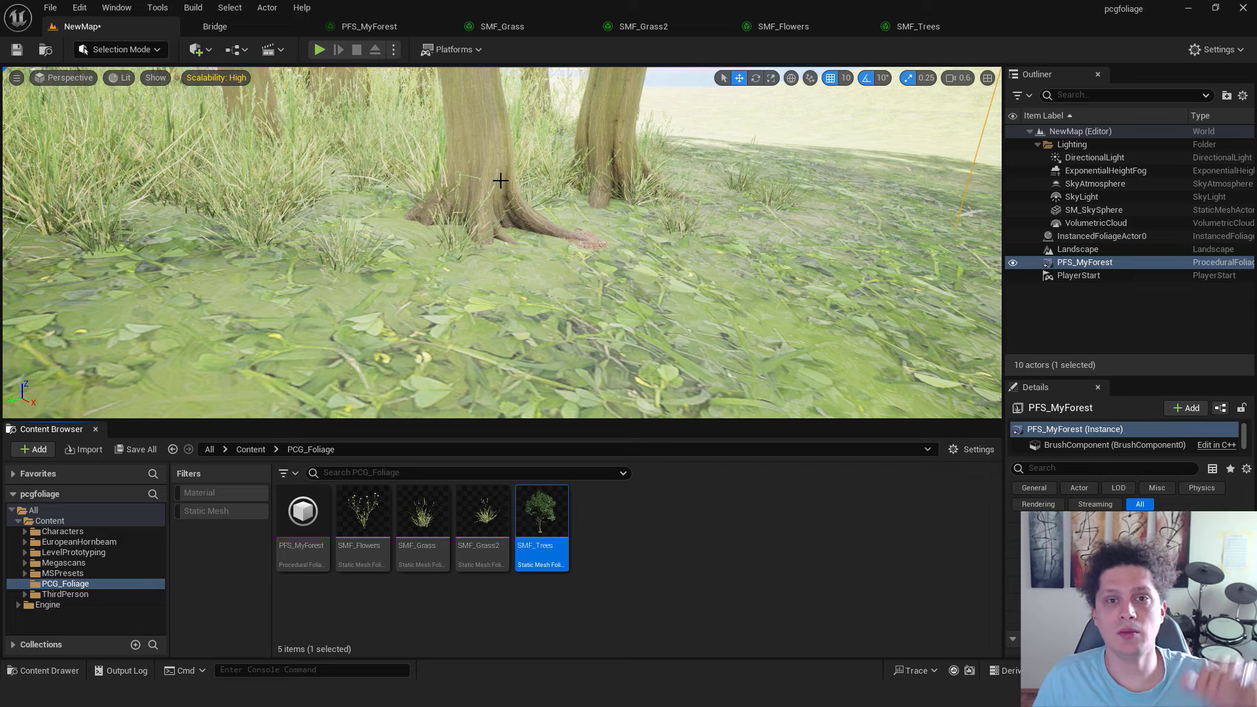
{"action": "right_click_drag", "start_coordinate": [529, 203], "coordinate": [419, 197]}
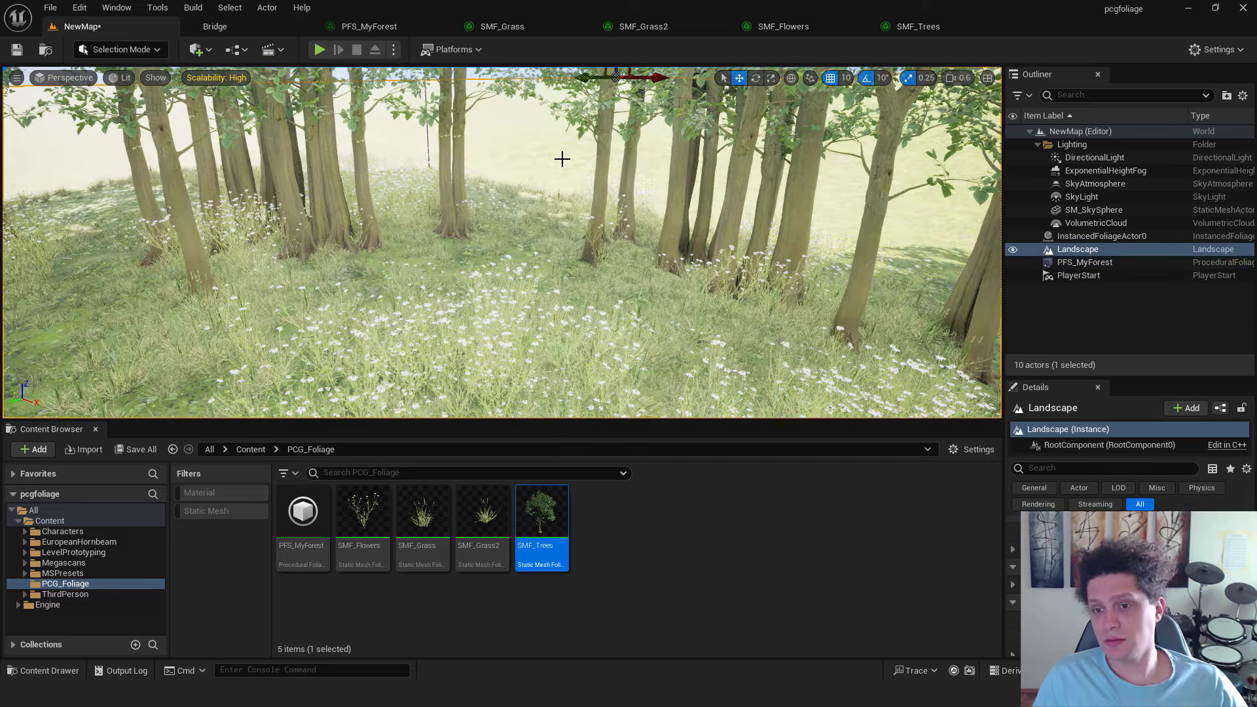
Change the Mesh of SMF_Trees to SM_EuropeanHornbeam_Field_01 from the SimpleWind folder, save it and look over the forest in NewMap.
{"action": "left_click", "coordinate": [931, 29]}
{"action": "key", "text": "ctrl+space"}
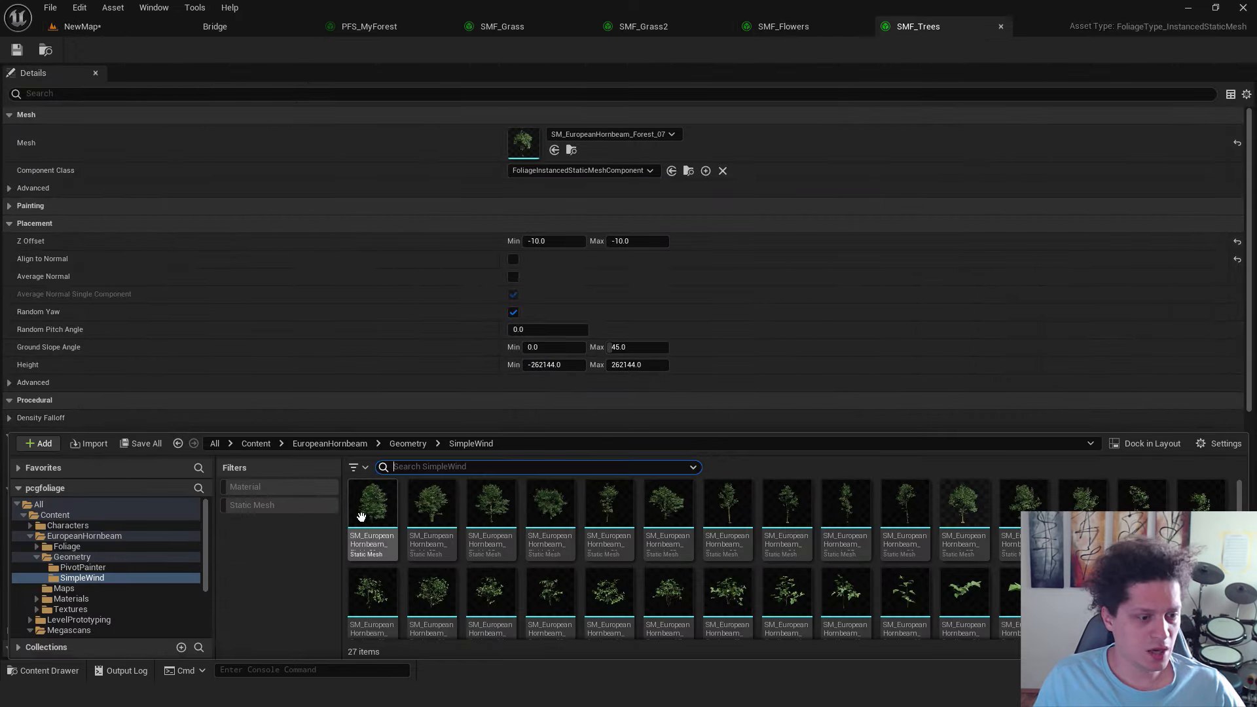
{"action": "left_click_drag", "start_coordinate": [367, 514], "coordinate": [523, 143]}
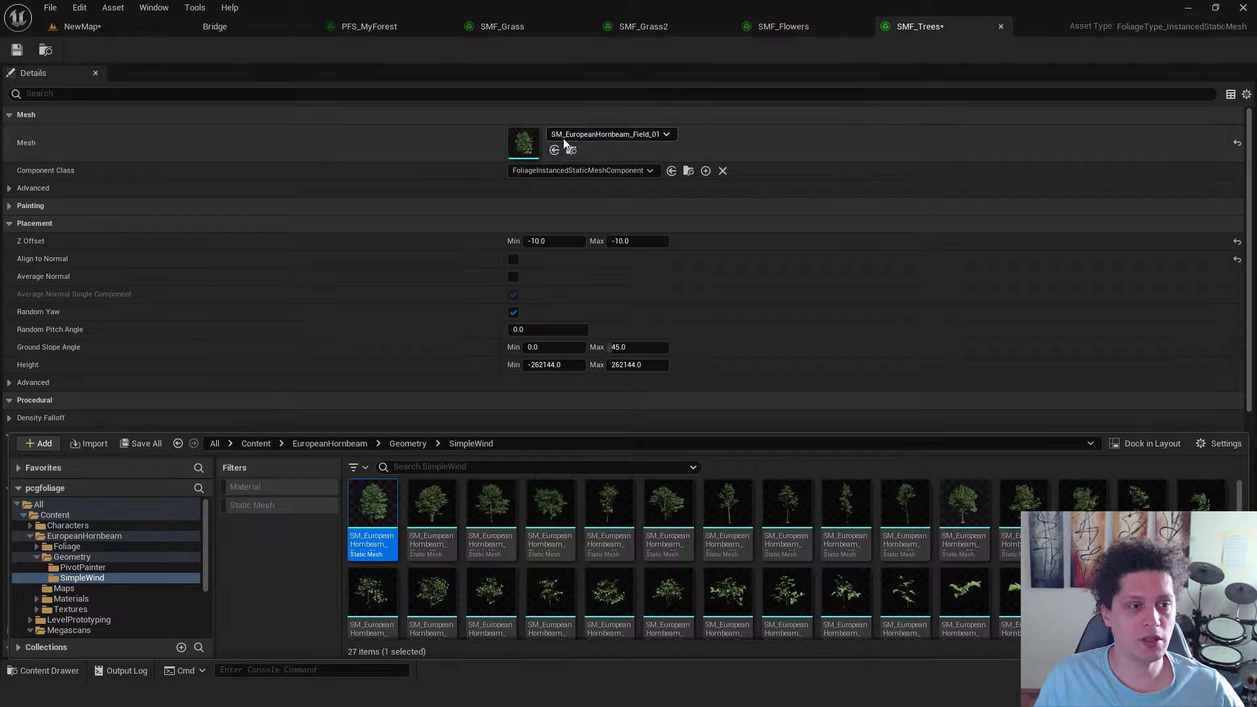
{"action": "left_click", "coordinate": [17, 50]}
{"action": "left_click", "coordinate": [82, 26]}
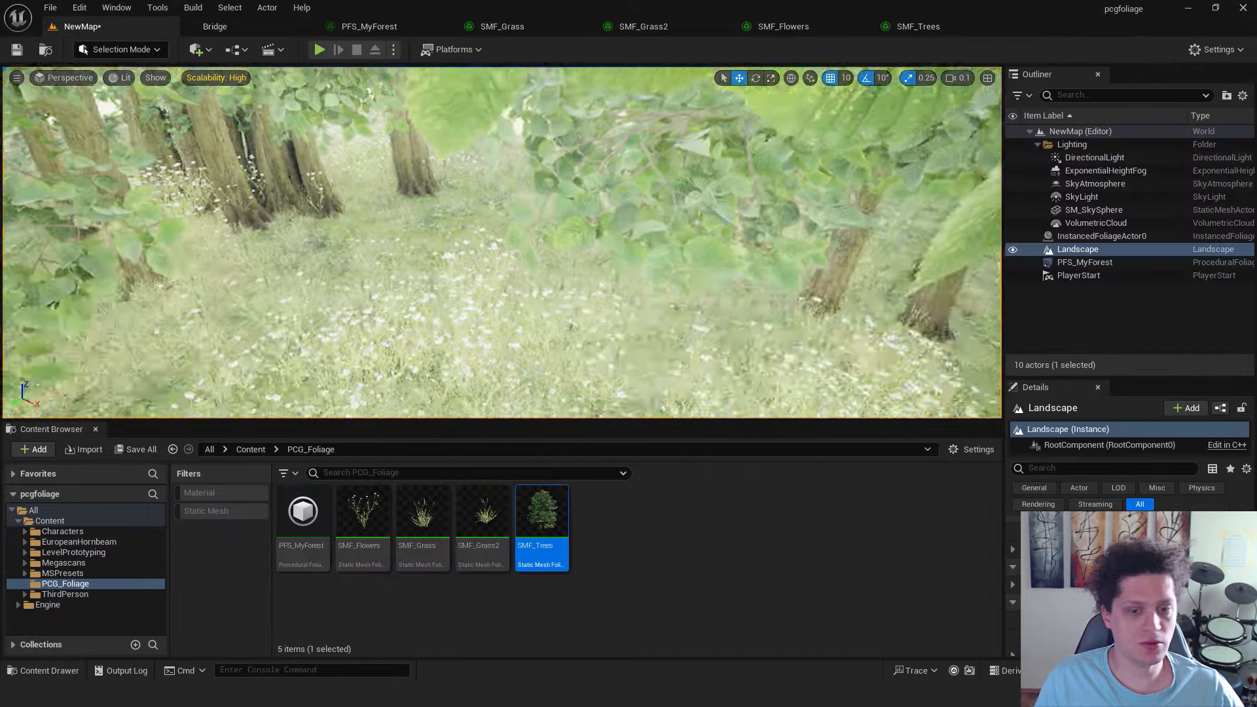
{"action": "scroll", "coordinate": [502, 242], "scroll_direction": "up", "scroll_amount": 5}
{"action": "key", "text": "w"}
{"action": "right_click_drag", "start_coordinate": [502, 242], "coordinate": [406, 167]}
Set the Collision Radius and Shade Radius of SMF_Trees to 20, save it and resimulate PFS_MyForest in NewMap.
{"action": "left_click", "coordinate": [944, 27]}
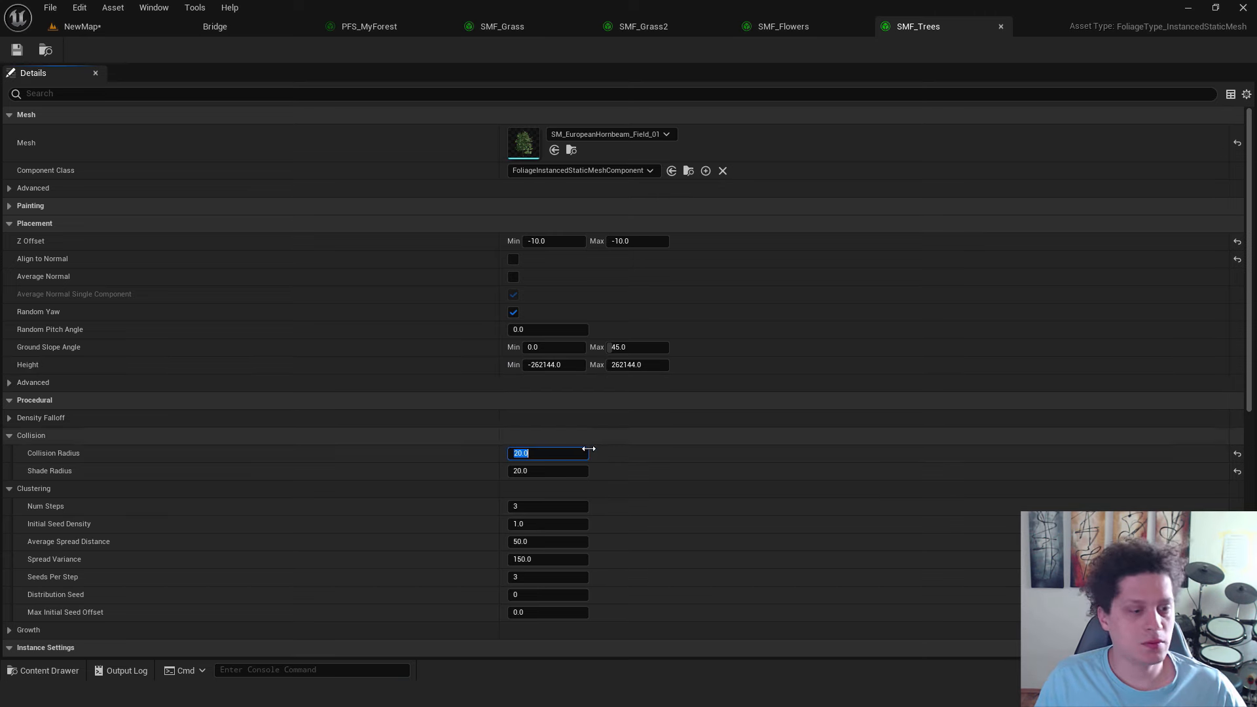
{"action": "left_click", "coordinate": [543, 471]}
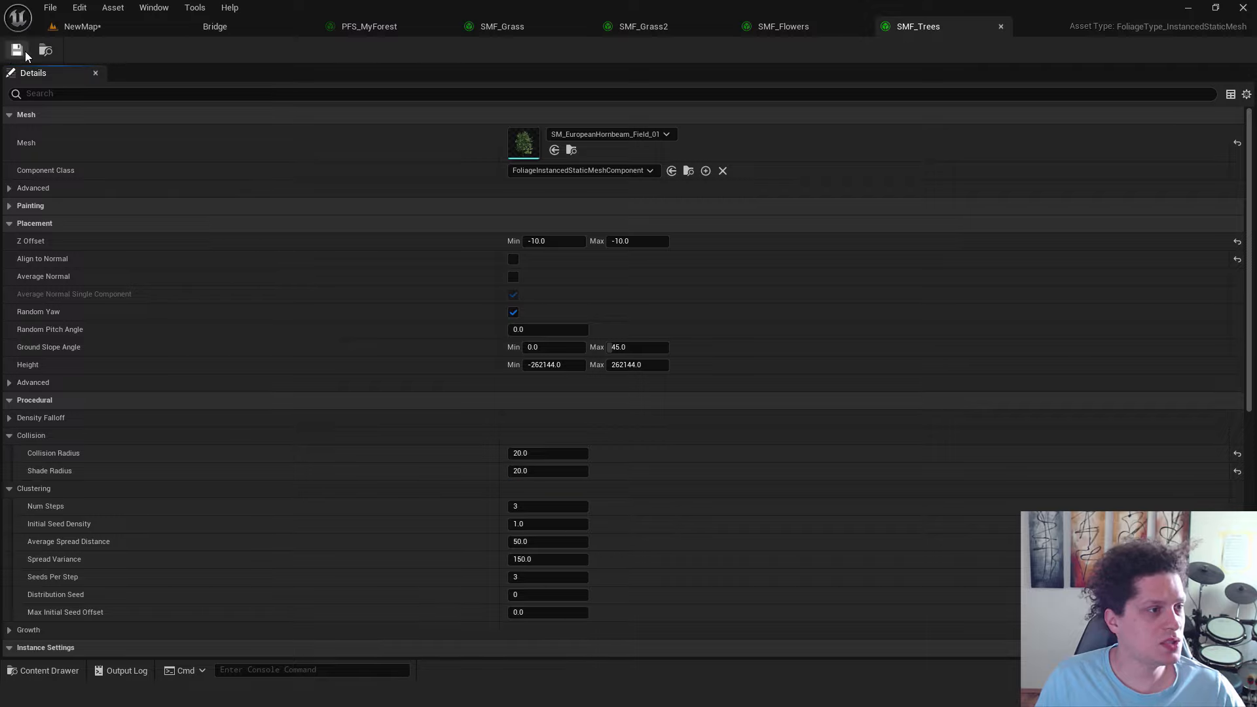
{"action": "left_click", "coordinate": [72, 28]}
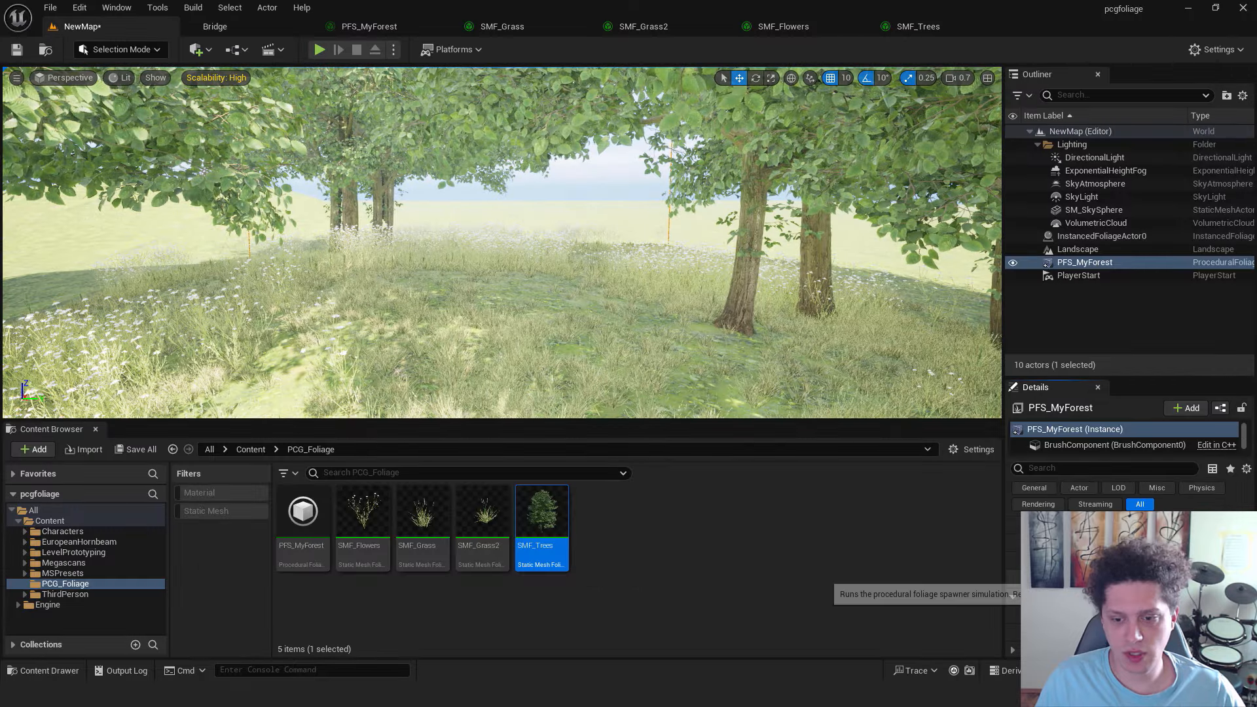
Add the Forest Rock 3D asset from Bridge's local Megascans library to the project.
{"action": "key", "text": "w"}
{"action": "right_click_drag", "start_coordinate": [629, 258], "coordinate": [570, 243]}
{"action": "key", "text": "w"}
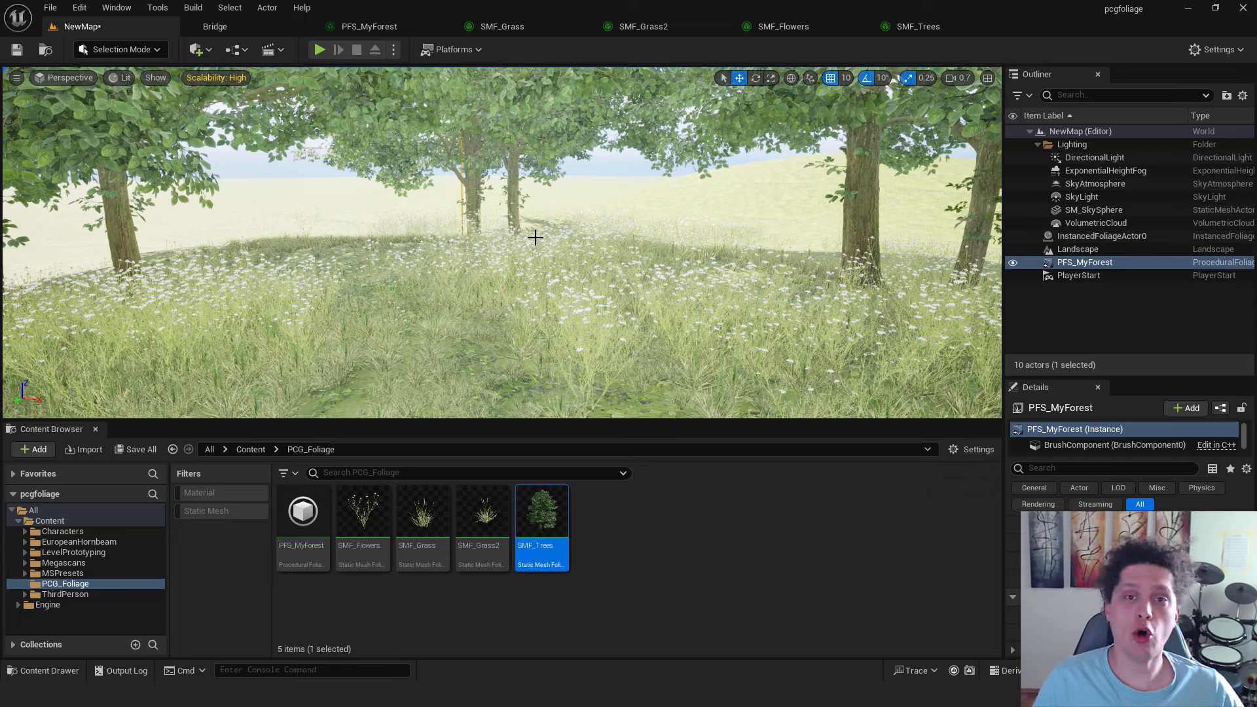
{"action": "left_click", "coordinate": [236, 27]}
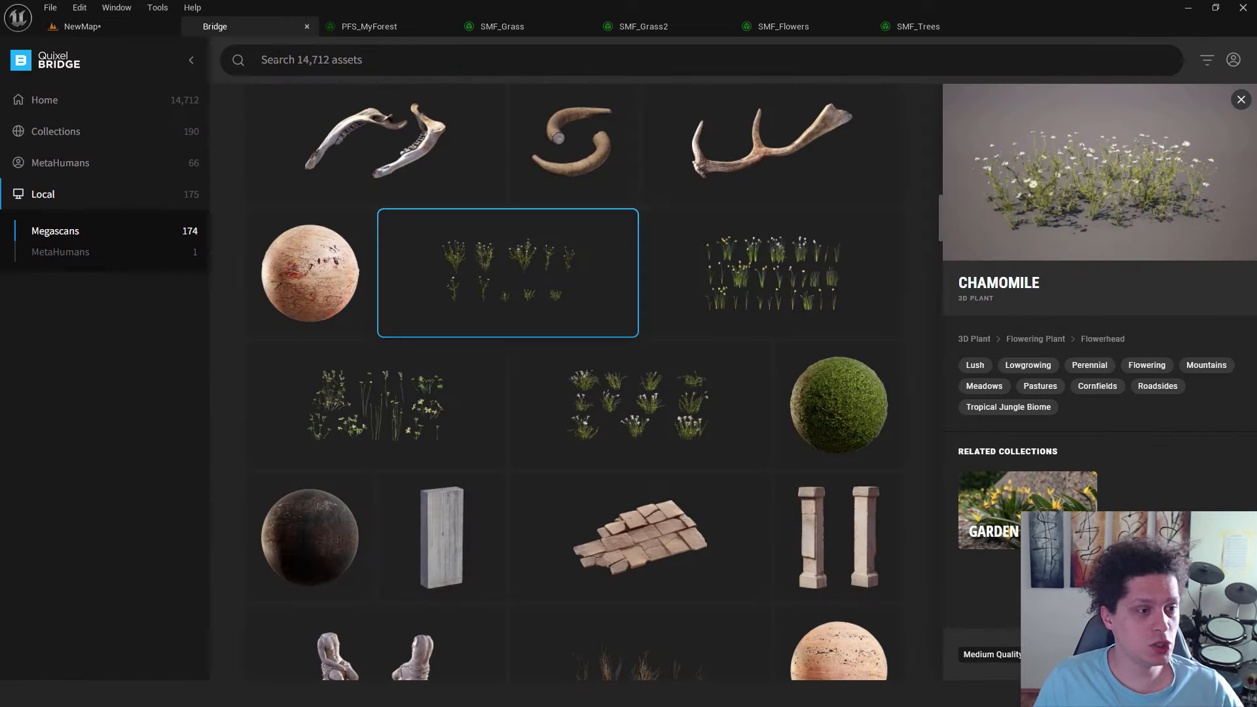
{"action": "scroll", "coordinate": [651, 360], "scroll_direction": "up", "scroll_amount": 15}
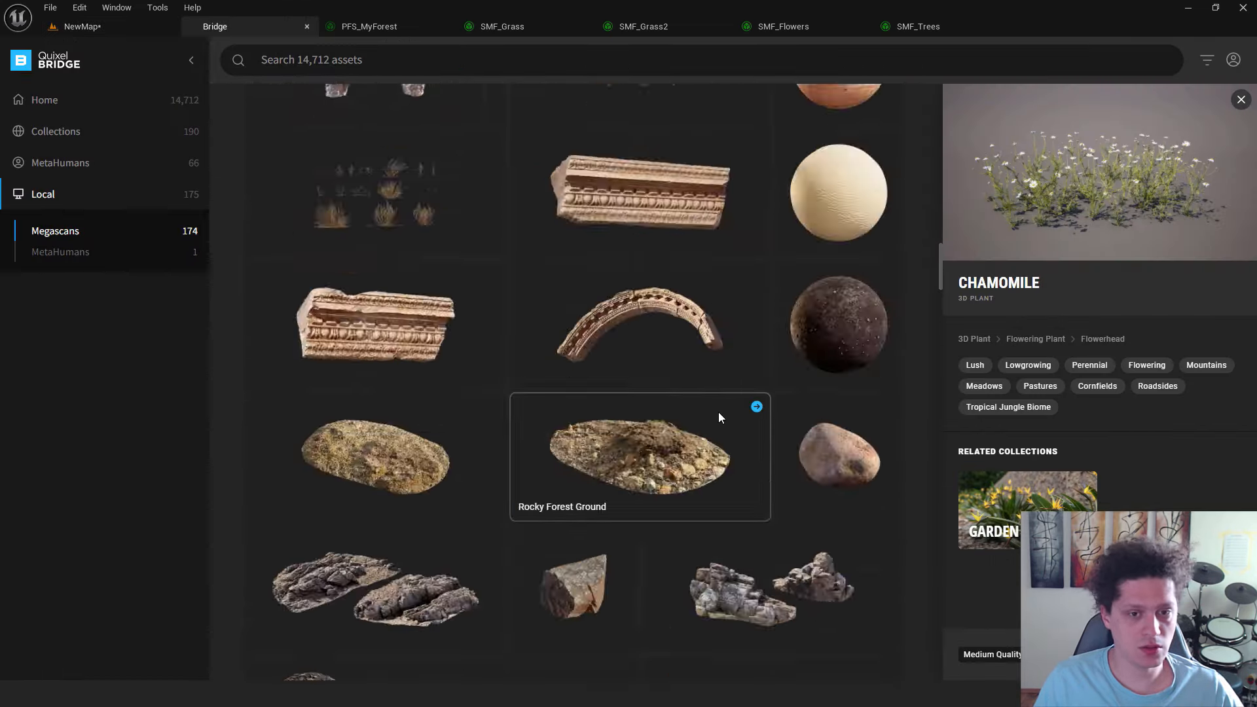
{"action": "left_click", "coordinate": [458, 200]}
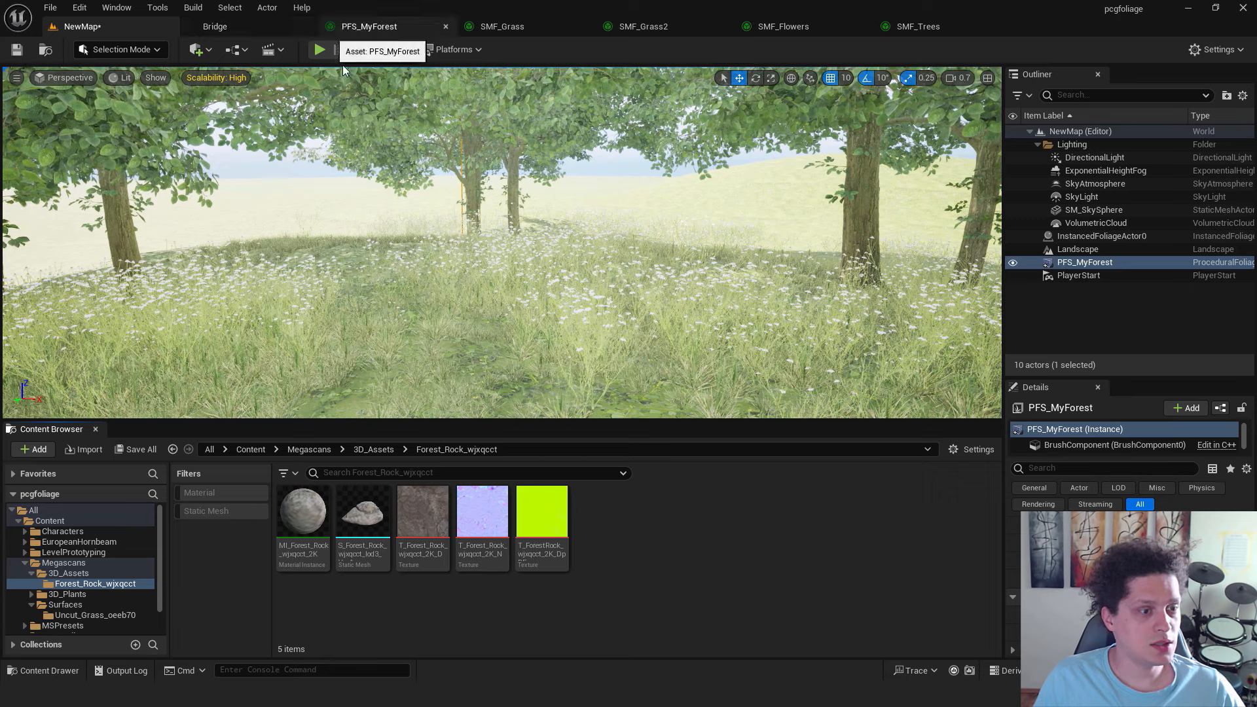
Duplicate the SMF_Trees foliage type in the PCG_Foliage folder and name the copy SMF_Rocks.
{"action": "left_click", "coordinate": [61, 520]}
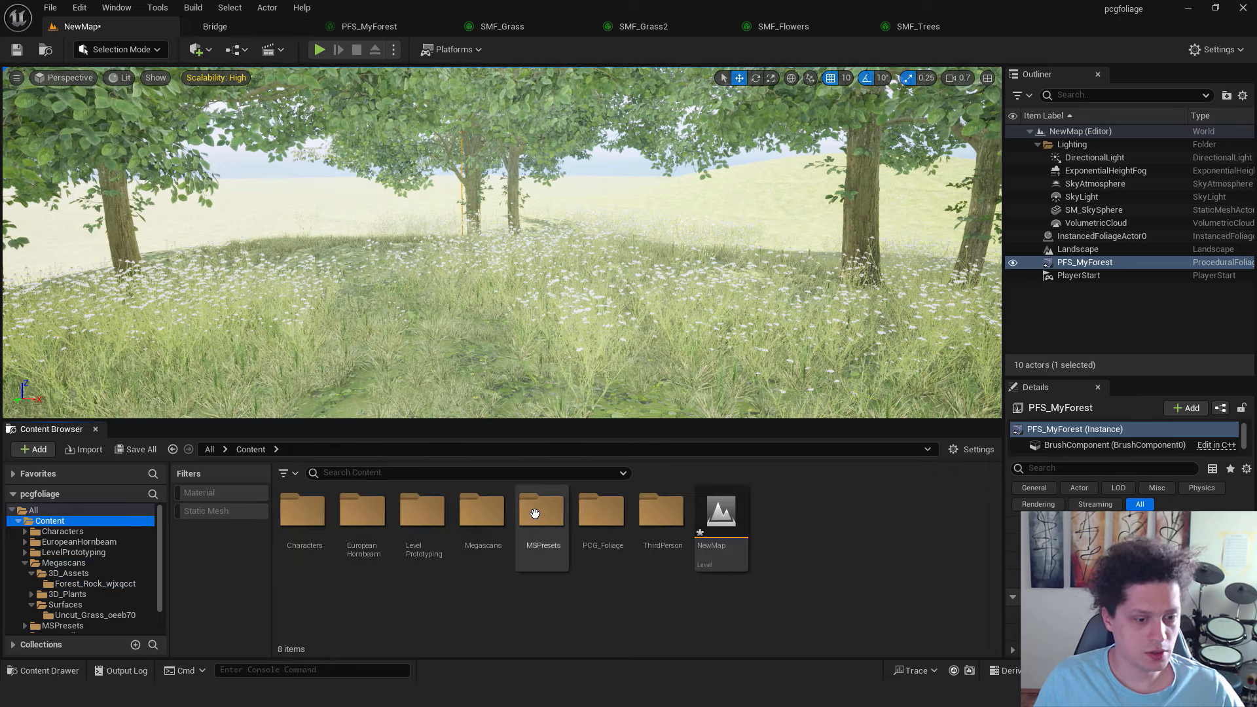
{"action": "double_click", "coordinate": [601, 512]}
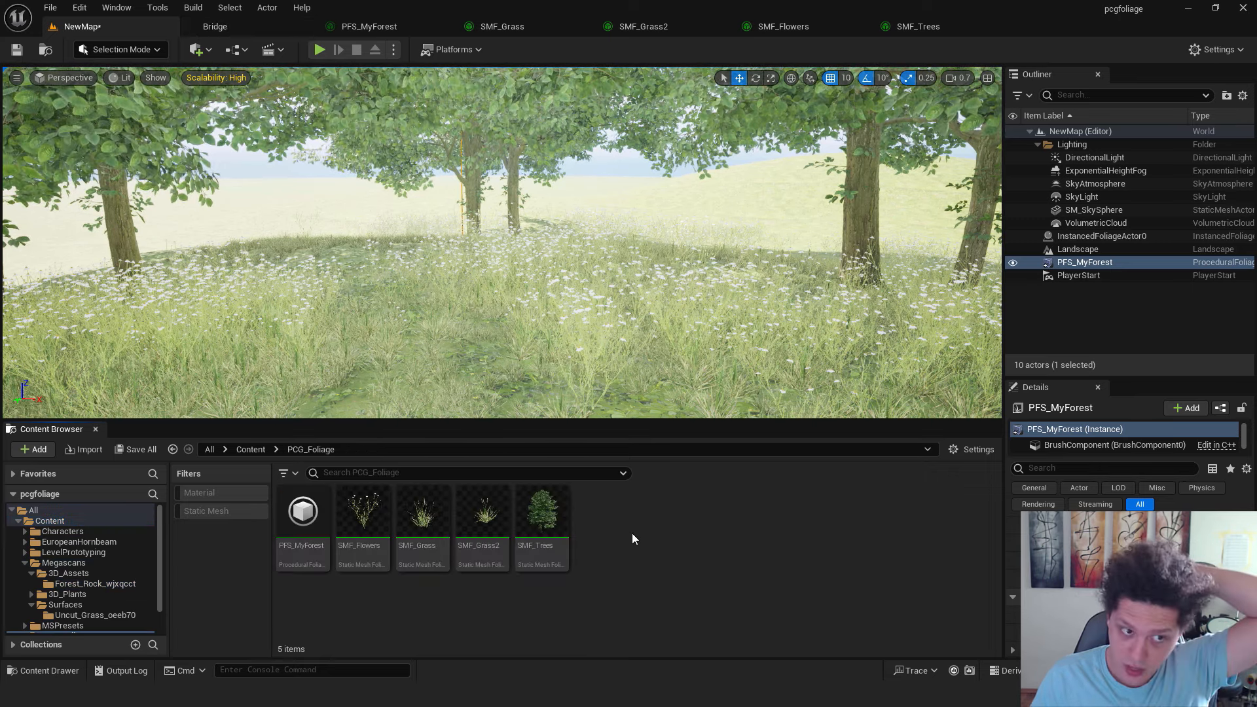
{"action": "left_click", "coordinate": [548, 523]}
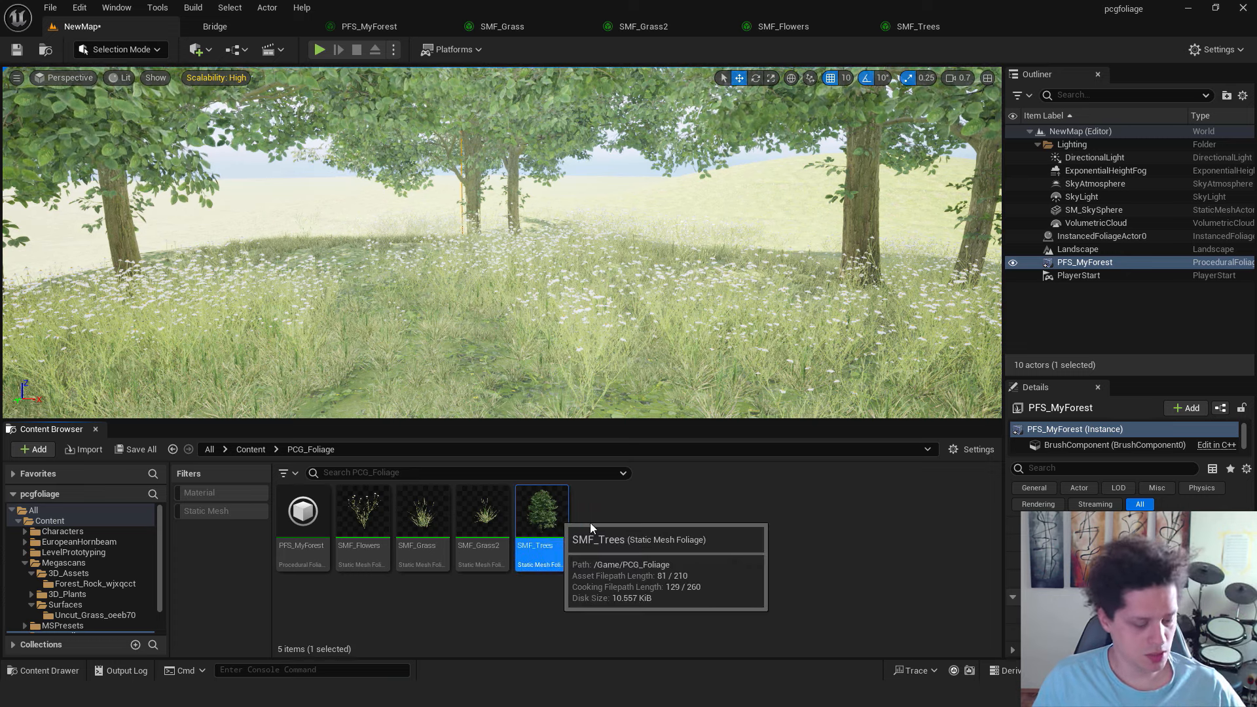
{"action": "key", "text": "ctrl+d"}
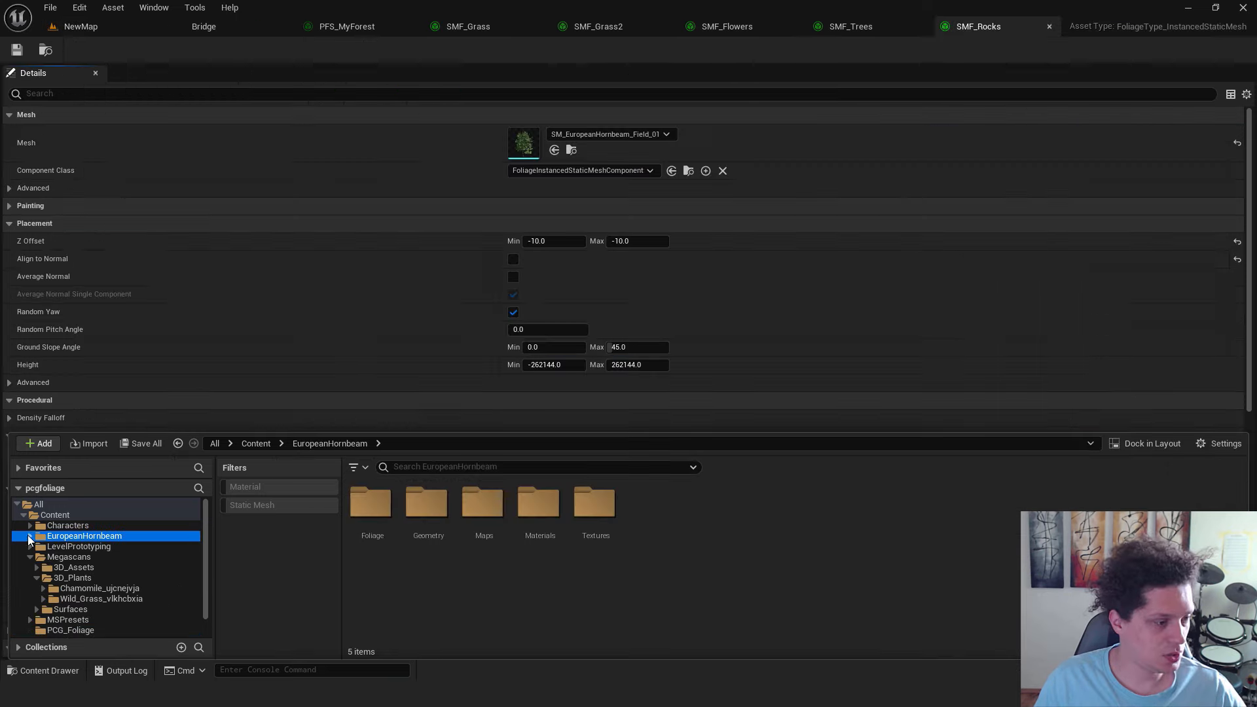
Change the Mesh of SMF_Rocks to S_Forest_Rock_wjxqcct_lod3_Var1 from the Megascans 3D_Assets folder and save it.
{"action": "left_click", "coordinate": [74, 567]}
{"action": "double_click", "coordinate": [370, 503]}
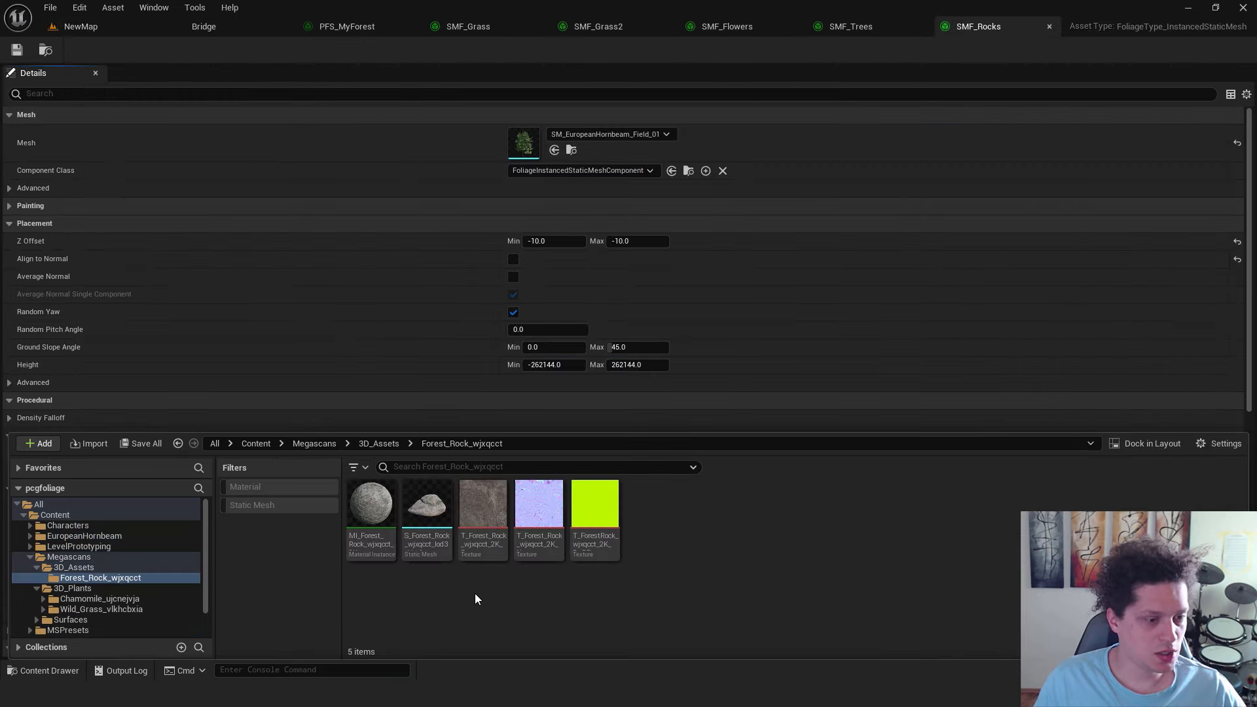
{"action": "left_click_drag", "start_coordinate": [427, 506], "coordinate": [523, 137]}
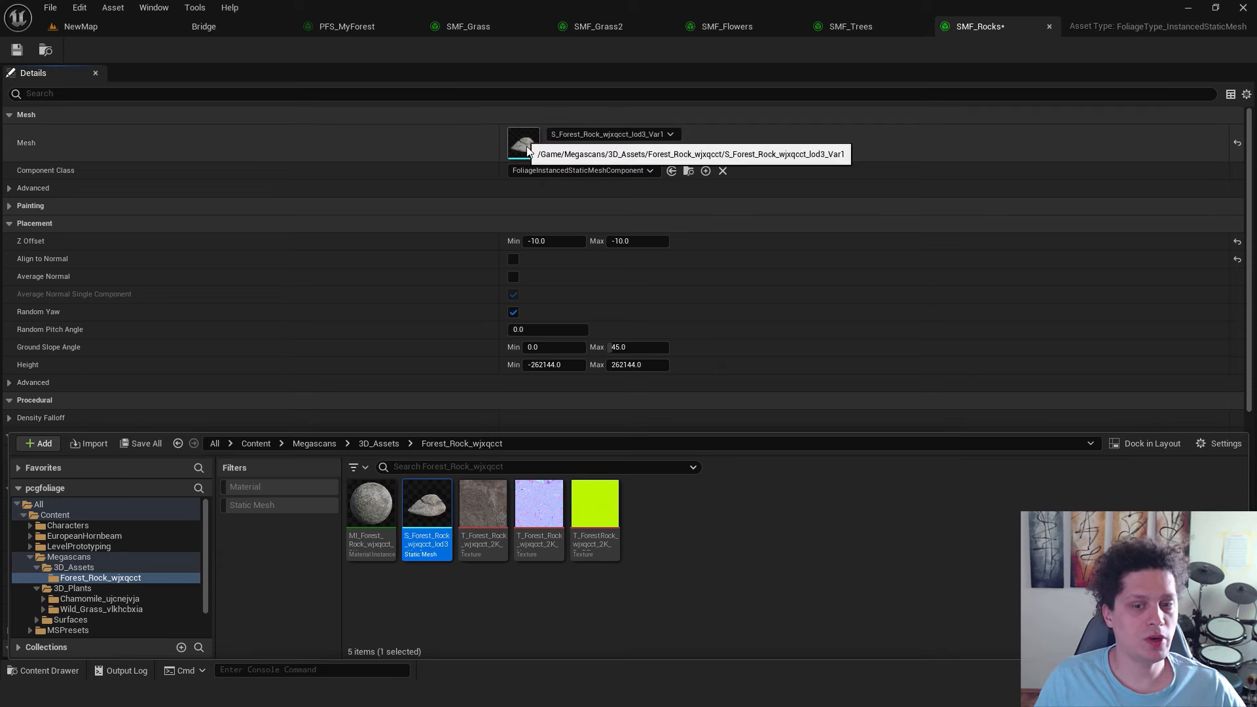
{"action": "left_click", "coordinate": [12, 52]}
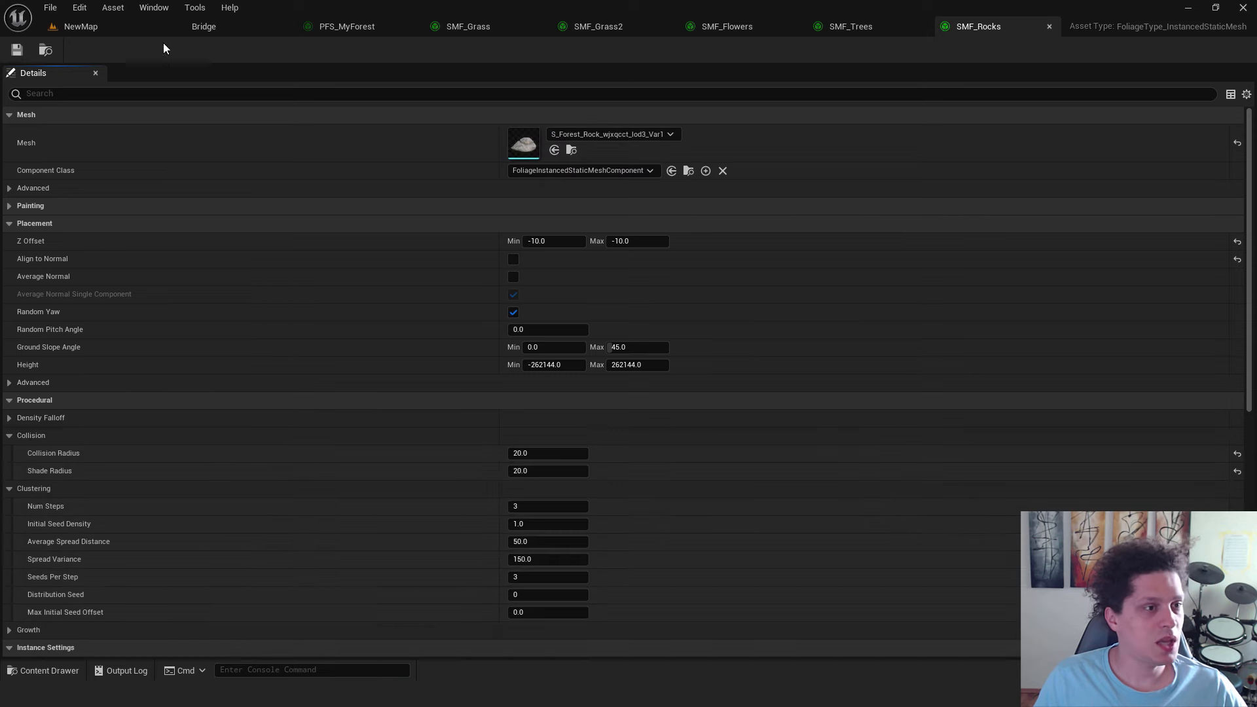
Add SMF_Rocks as a fifth foliage type in PFS_MyForest and resimulate the forest in NewMap.
{"action": "left_click", "coordinate": [339, 25]}
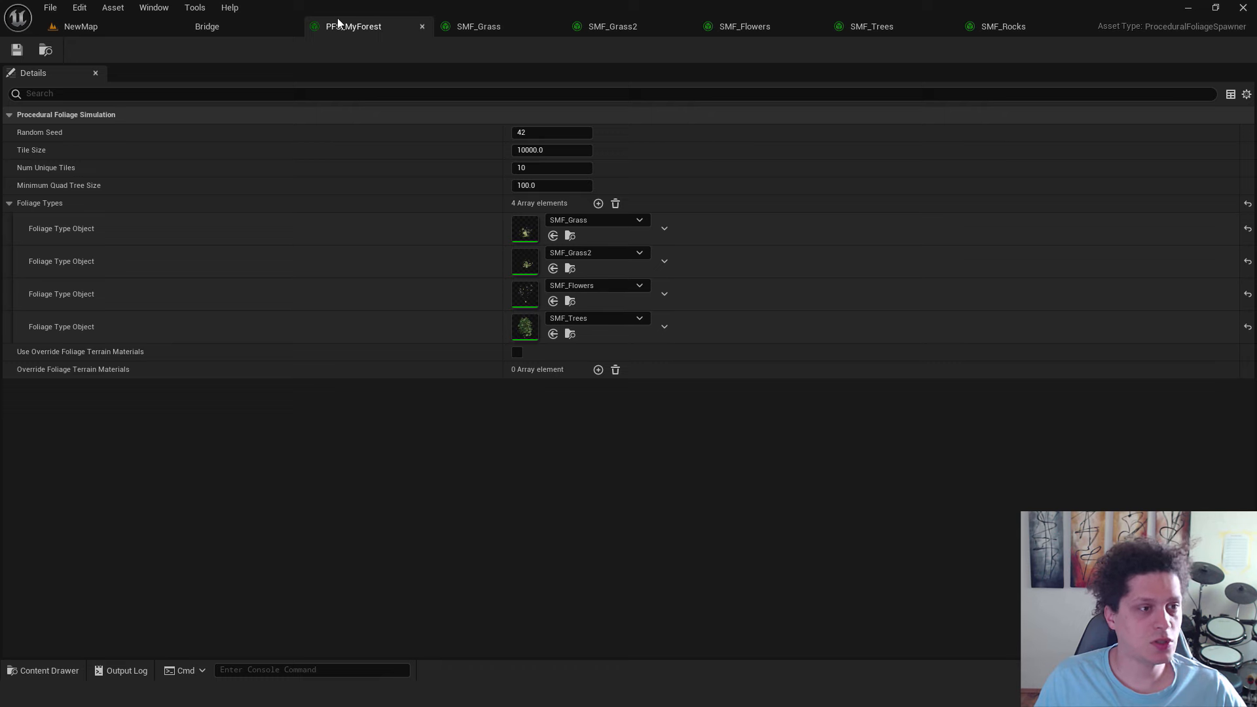
{"action": "left_click", "coordinate": [598, 204]}
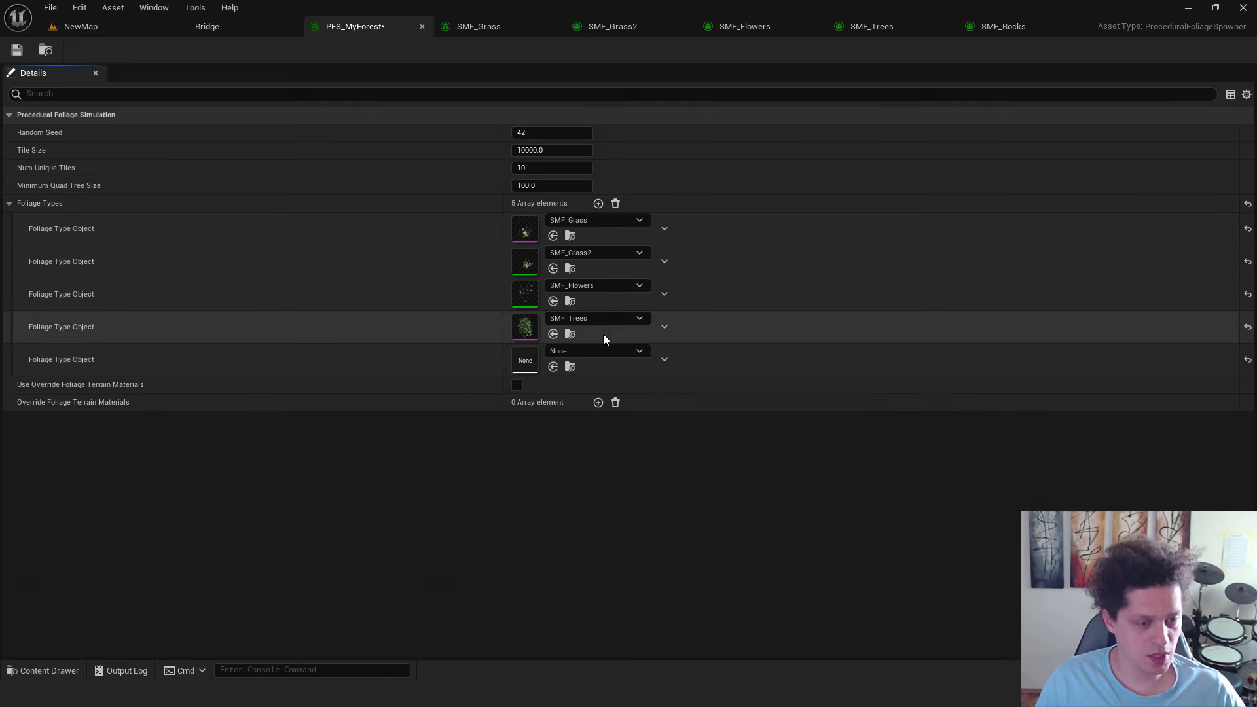
{"action": "key", "text": "ctrl+space"}
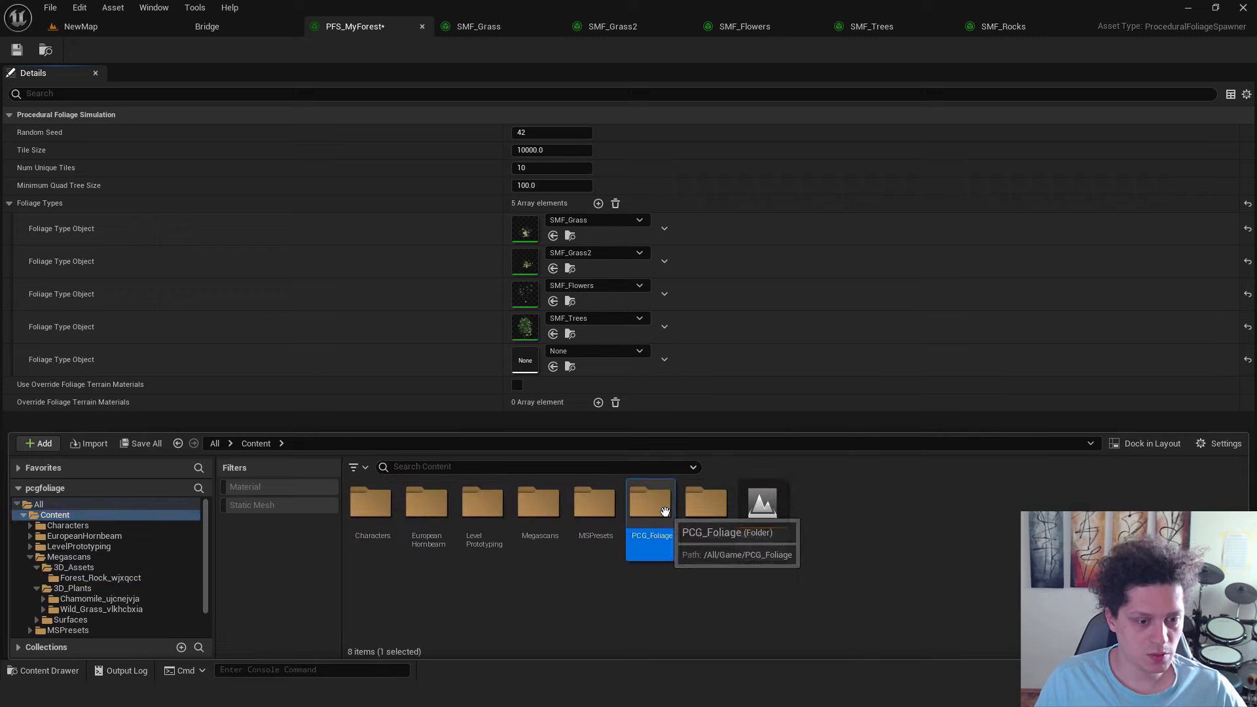
{"action": "double_click", "coordinate": [651, 504]}
{"action": "left_click_drag", "start_coordinate": [595, 504], "coordinate": [521, 367]}
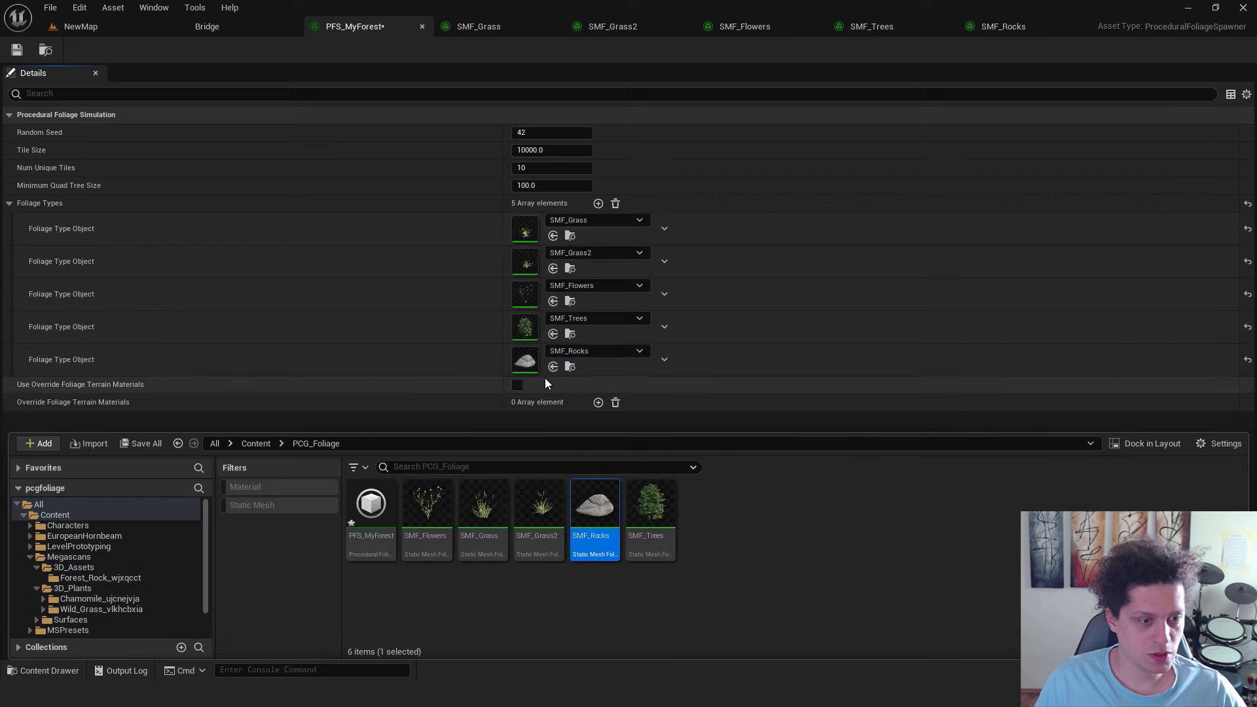
{"action": "left_click", "coordinate": [59, 30]}
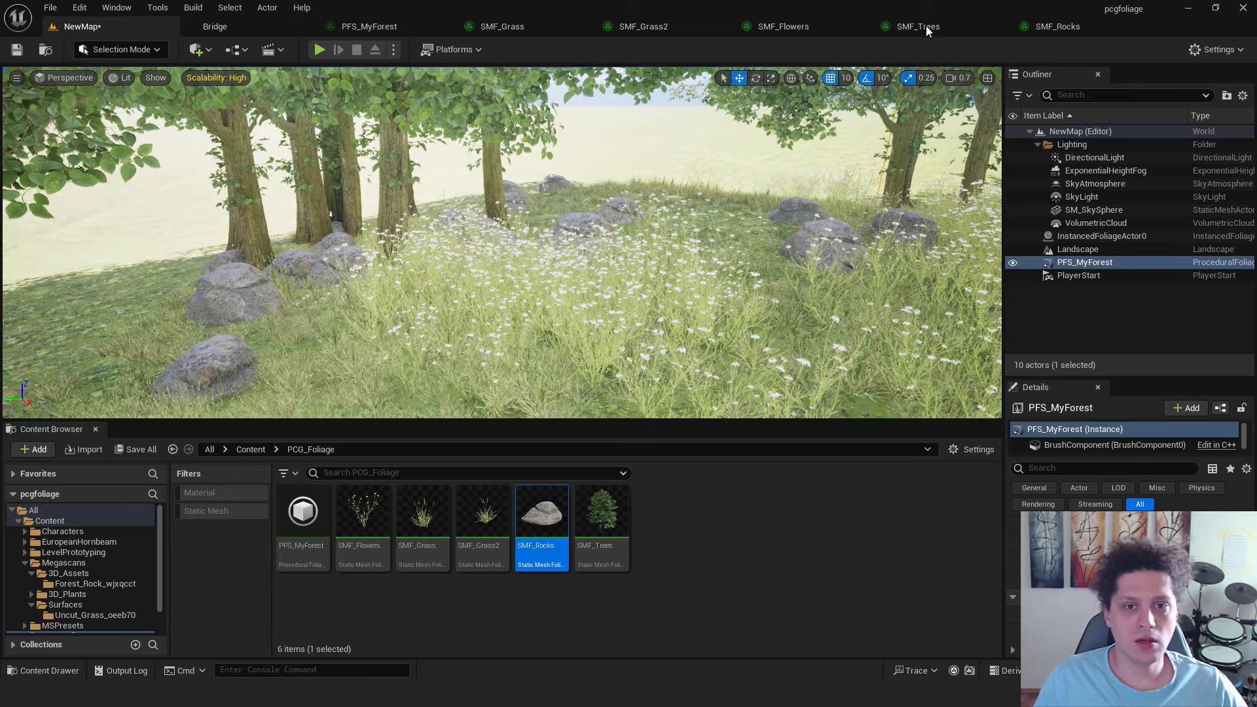
Set the Collision Radius and Shade Radius of SMF_Rocks to 30, save it and resimulate the forest in NewMap.
{"action": "left_click", "coordinate": [1060, 26]}
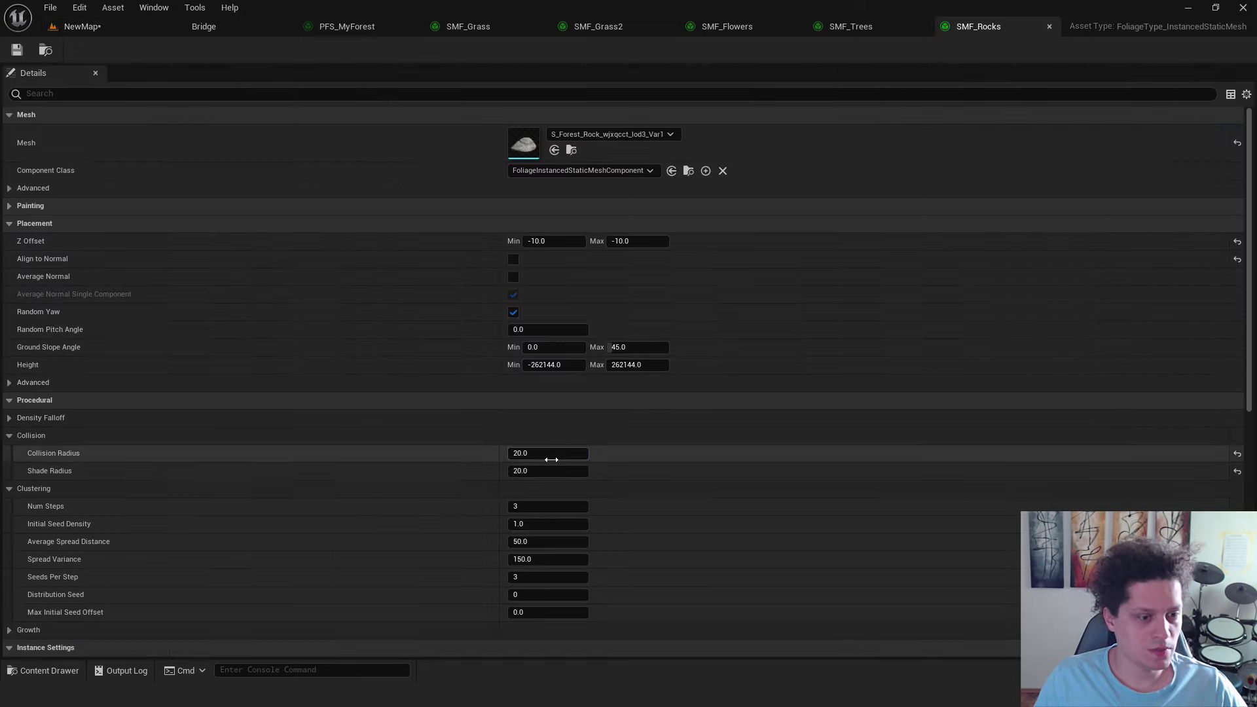
{"action": "left_click", "coordinate": [550, 453]}
{"action": "type", "text": "30"}
{"action": "left_click", "coordinate": [547, 471]}
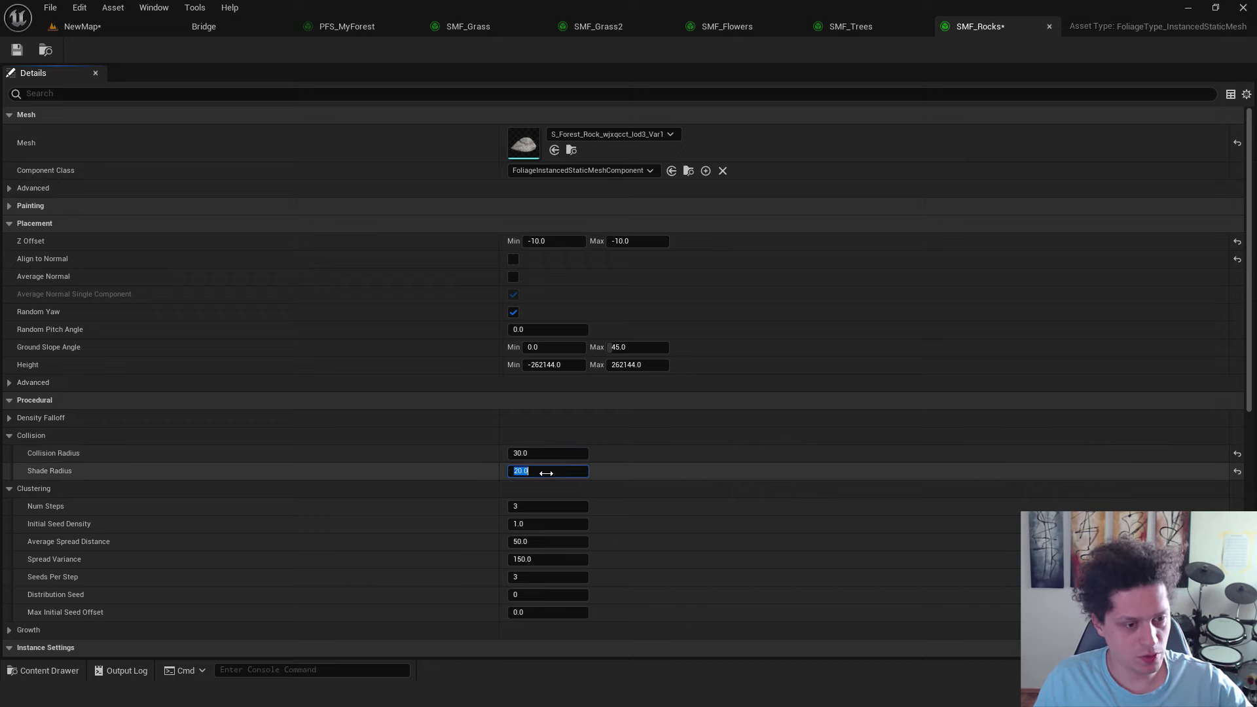
{"action": "type", "text": "30"}
{"action": "left_click", "coordinate": [82, 26]}
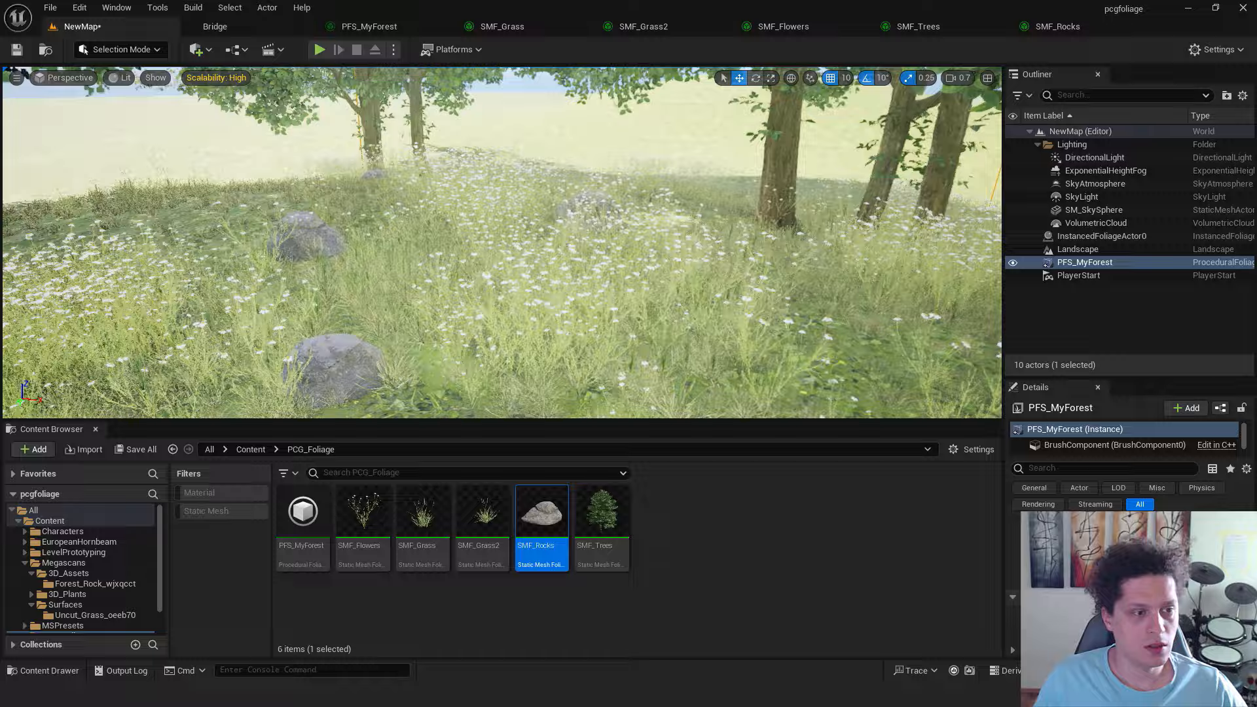
{"action": "mouse_move", "coordinate": [643, 251]}
{"action": "right_mouse_down"}
{"action": "mouse_move", "coordinate": [753, 246]}
{"action": "mouse_move", "coordinate": [642, 232]}
{"action": "right_mouse_up"}
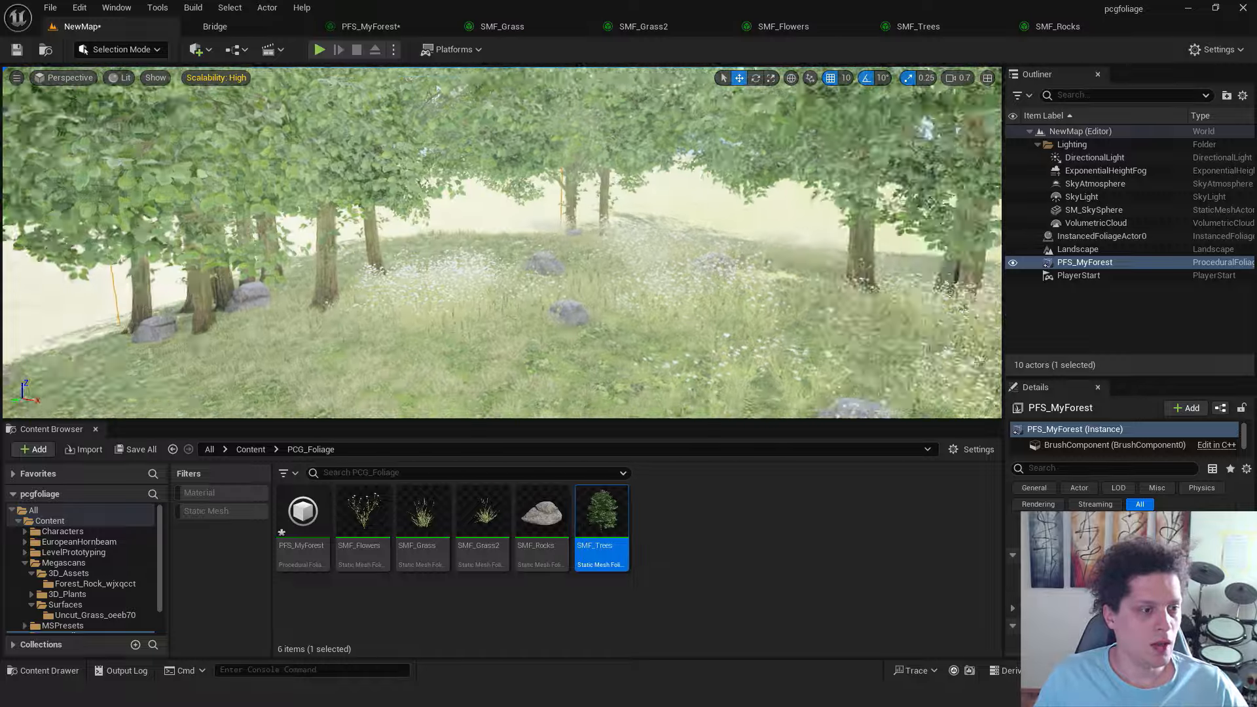
Set the scale of the PFS_MyForest volume to 20 on all axes and resimulate it.
{"action": "right_click_drag", "start_coordinate": [502, 242], "coordinate": [557, 288]}
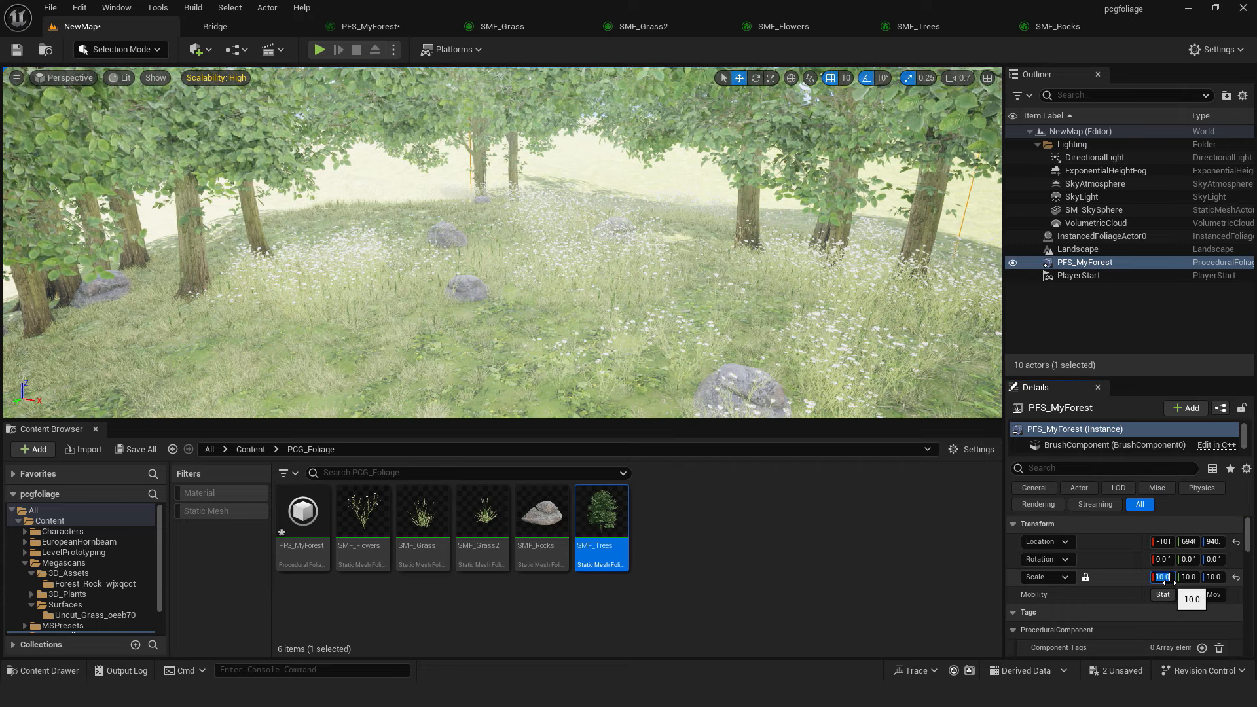
{"action": "key", "text": "Return"}
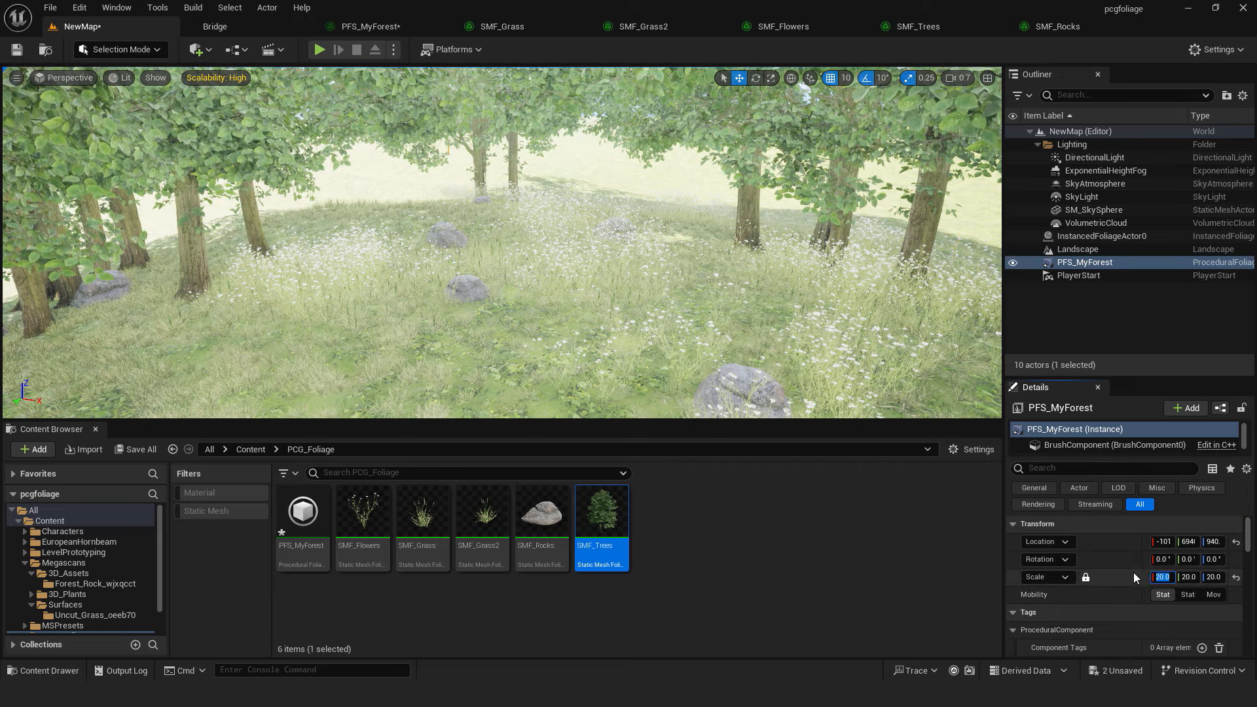
{"action": "scroll", "coordinate": [1157, 572], "scroll_direction": "down", "scroll_amount": 7}
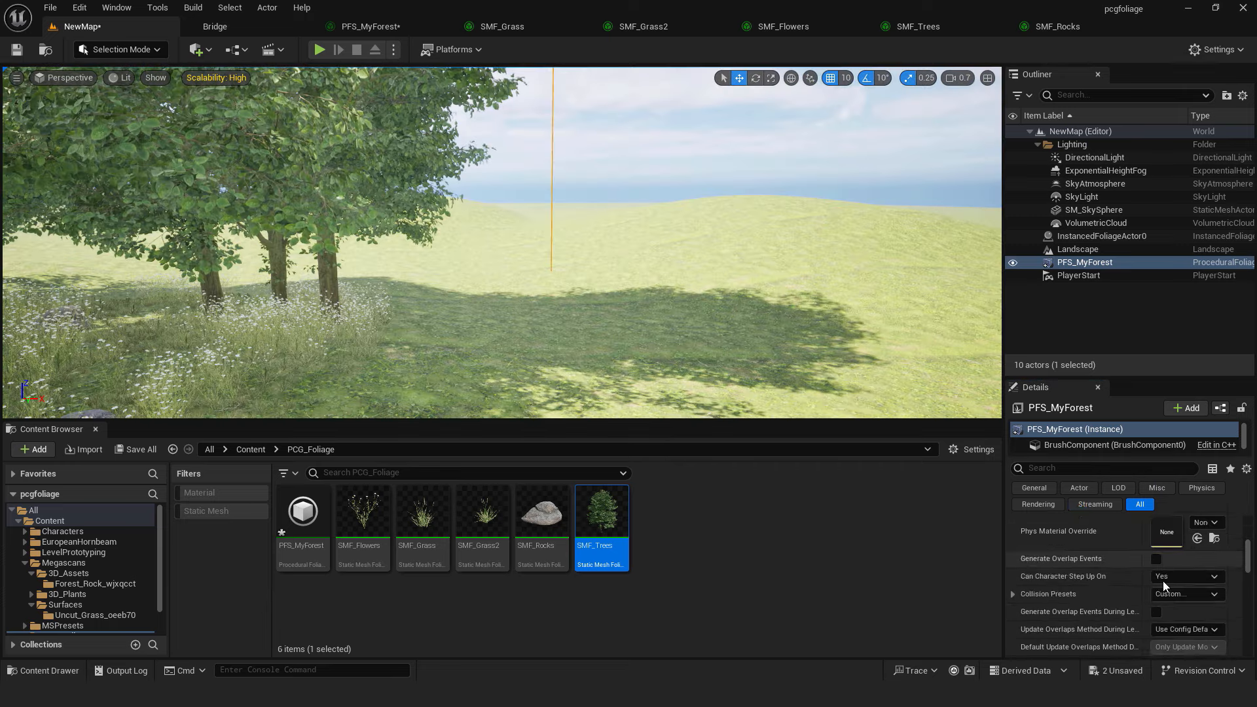
{"action": "scroll", "coordinate": [1162, 580], "scroll_direction": "down", "scroll_amount": 15}
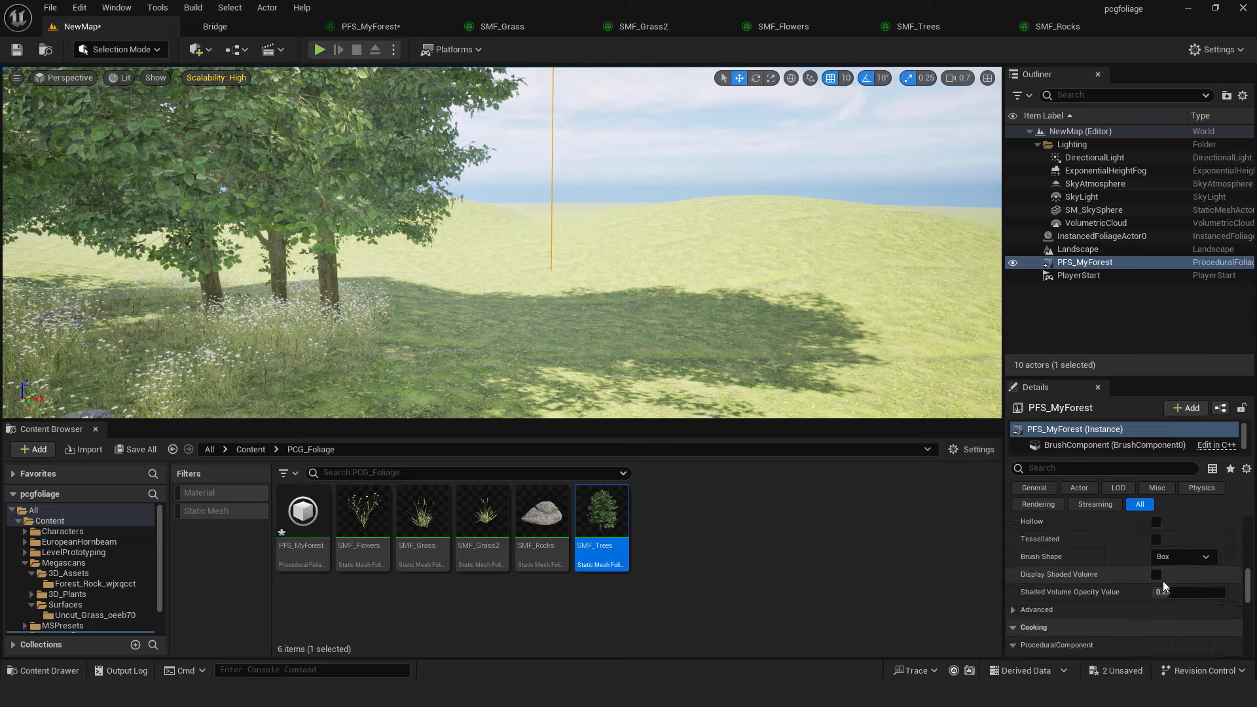
{"action": "scroll", "coordinate": [1163, 579], "scroll_direction": "down", "scroll_amount": 5}
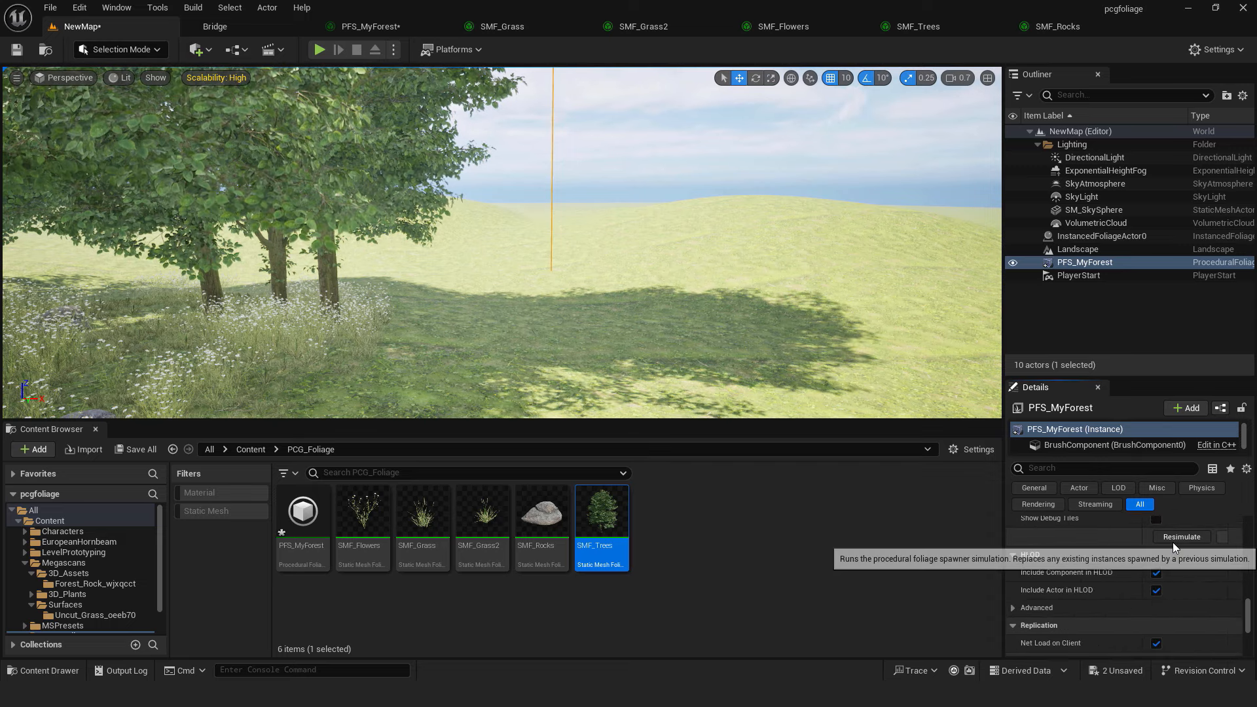
{"action": "left_click", "coordinate": [1172, 540]}
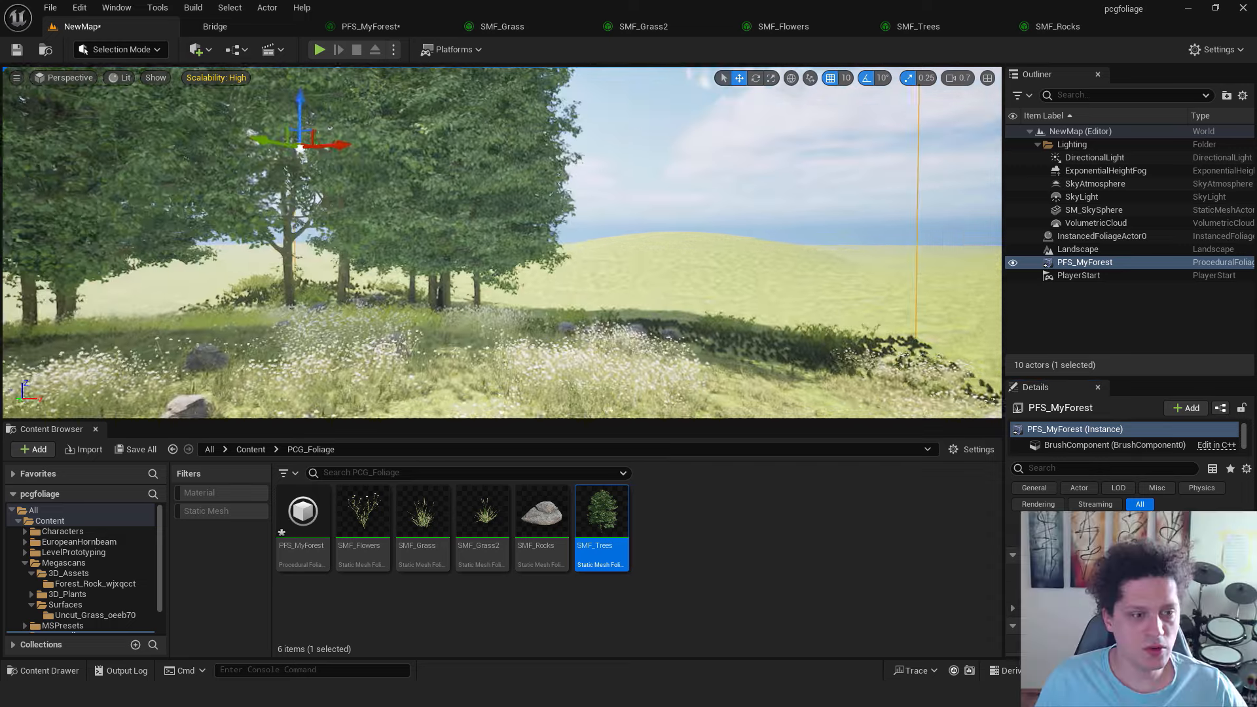
Switch the viewport to fullscreen game view and rotate the sun so warm, low light falls across the forest.
{"action": "right_click_drag", "start_coordinate": [467, 288], "coordinate": [706, 316]}
{"action": "key", "text": "w"}
{"action": "key", "text": "F11"}
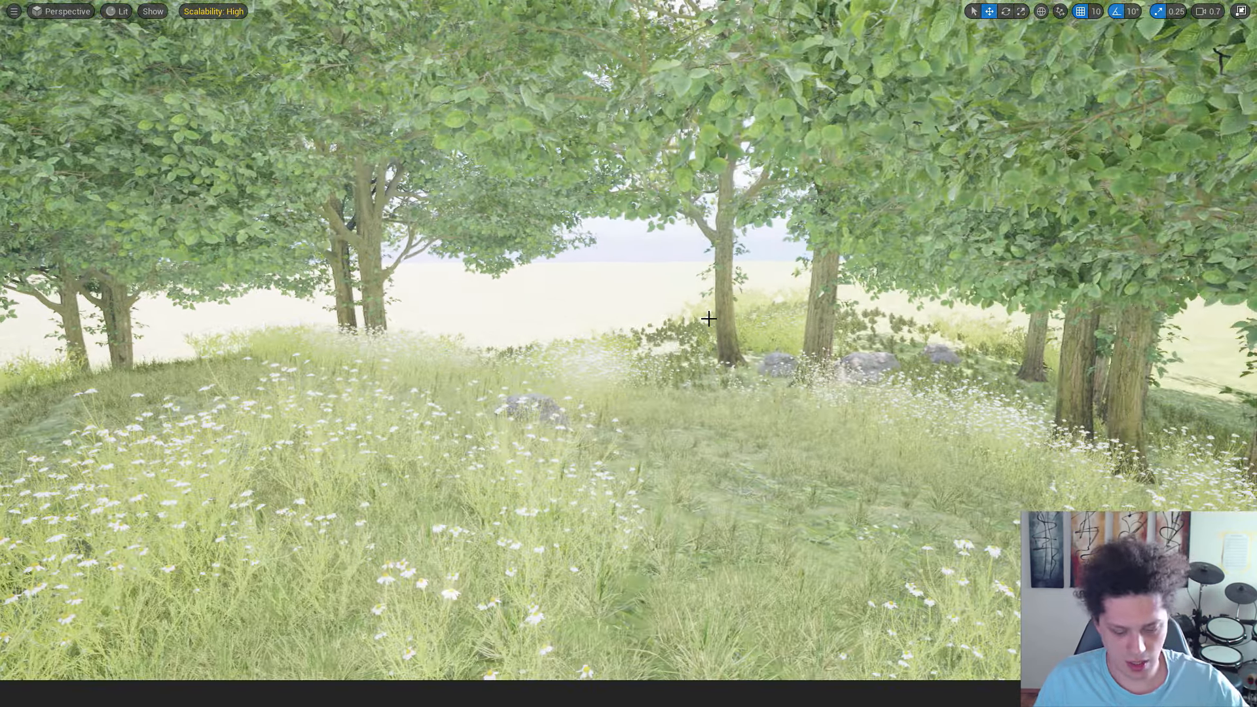
{"action": "key", "text": "g"}
{"action": "key", "text": "ctrl+l"}
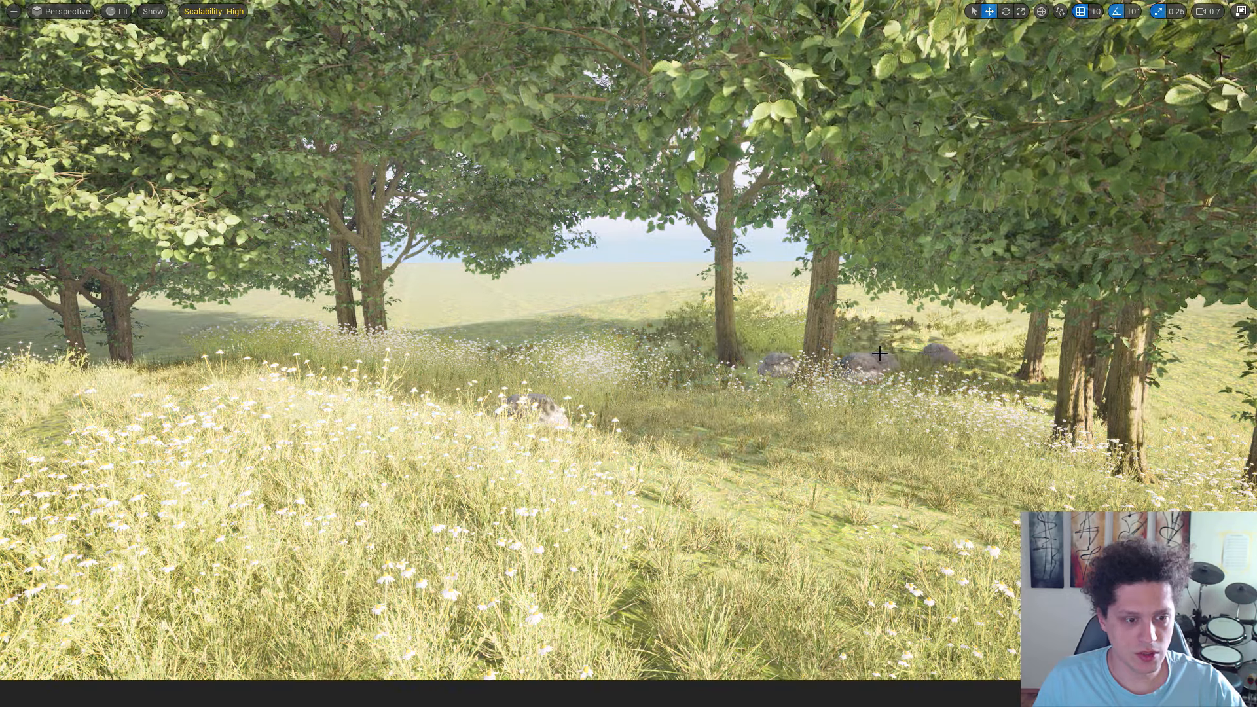
{"action": "key", "text": "s"}
{"action": "mouse_move", "coordinate": [881, 354]}
{"action": "right_mouse_down"}
{"action": "mouse_move", "coordinate": [860, 326]}
{"action": "mouse_move", "coordinate": [885, 334]}
{"action": "right_mouse_up"}
{"action": "key", "text": "a"}
{"action": "key", "text": "s"}
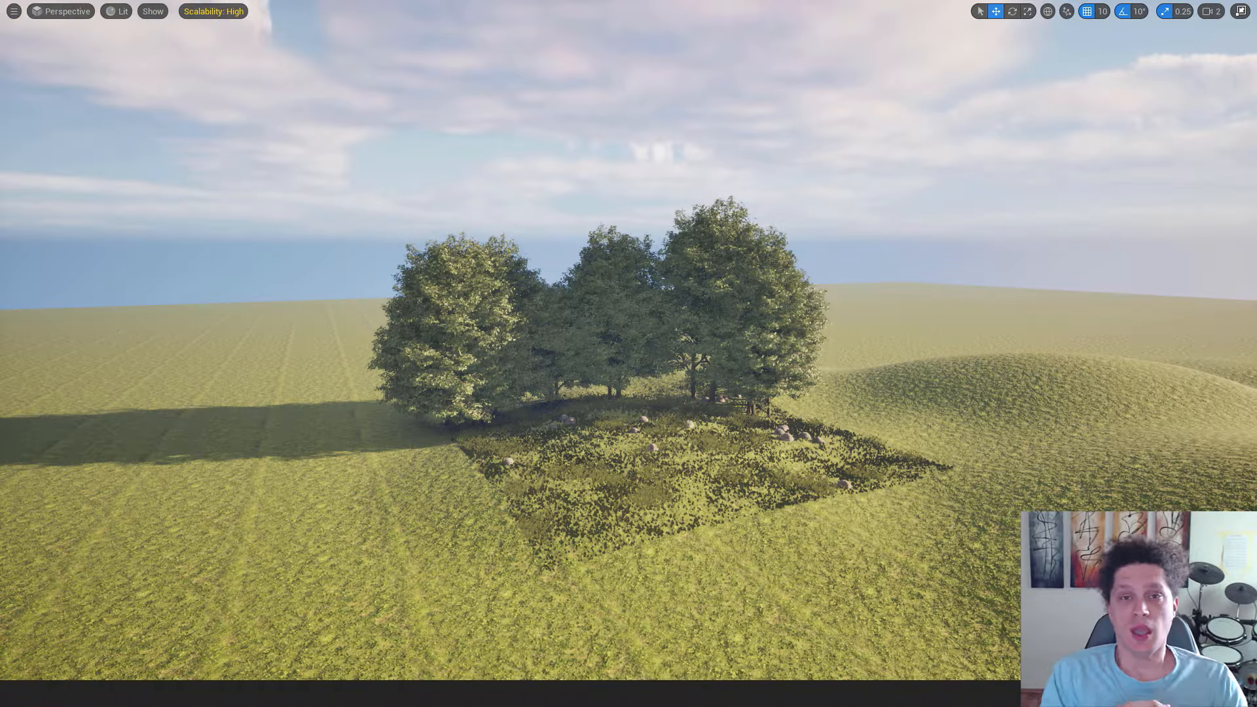